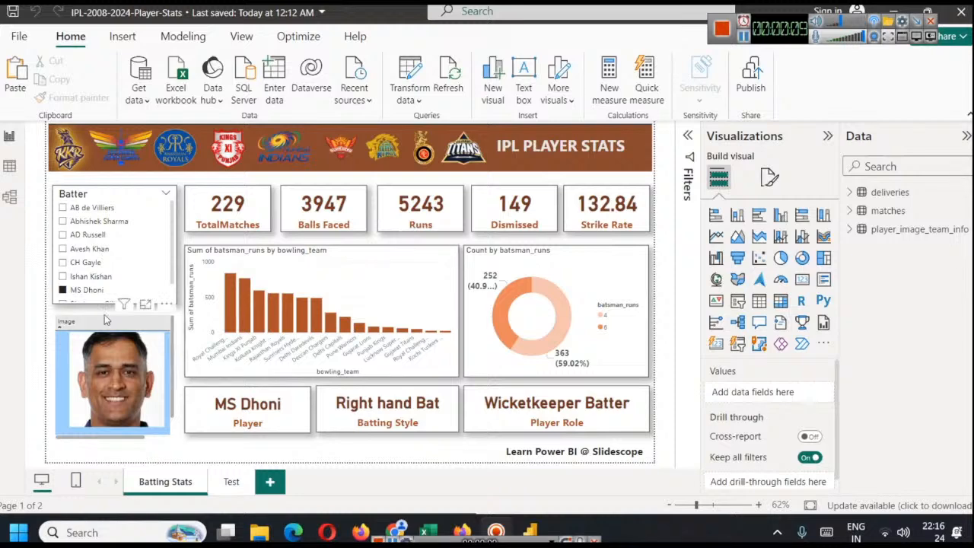
Switch the Batter slicer to Ishan Kishan and back to MS Dhoni to check how the batting dashboard responds
click(86, 279)
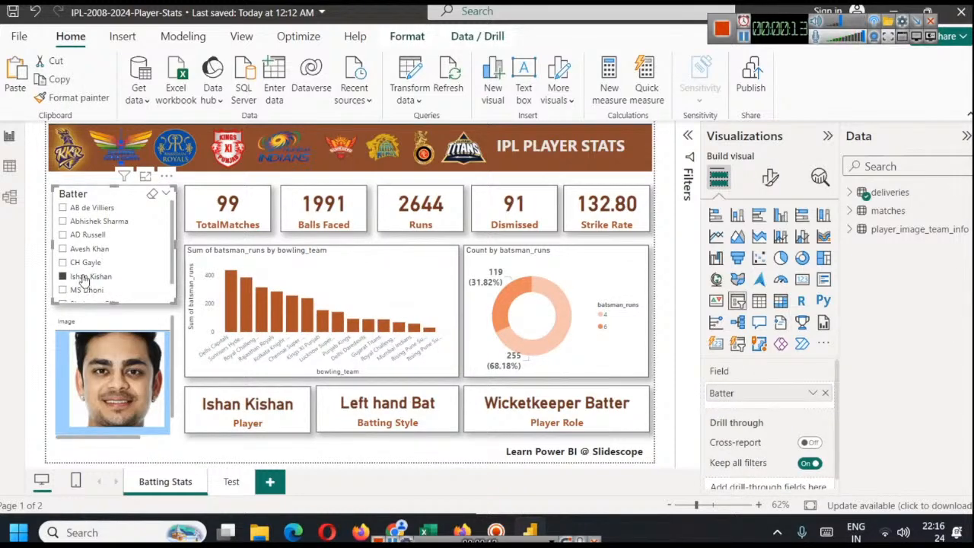
click(88, 291)
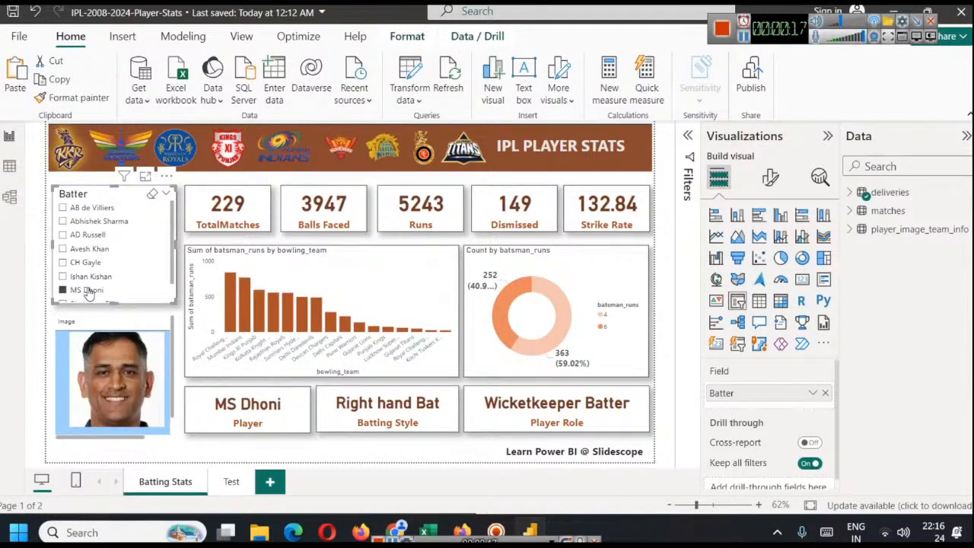
Replace the word PLAYER with BATTER in the Batting Stats page title so it reads IPL BATTER STATS
double_click(545, 145)
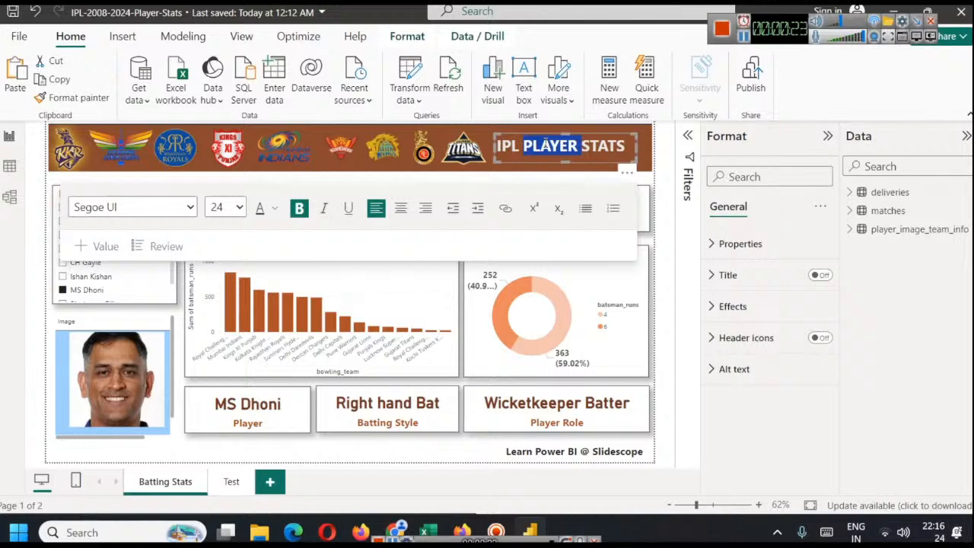
text(Ba)
key(BackSpace)
text(ATTER)
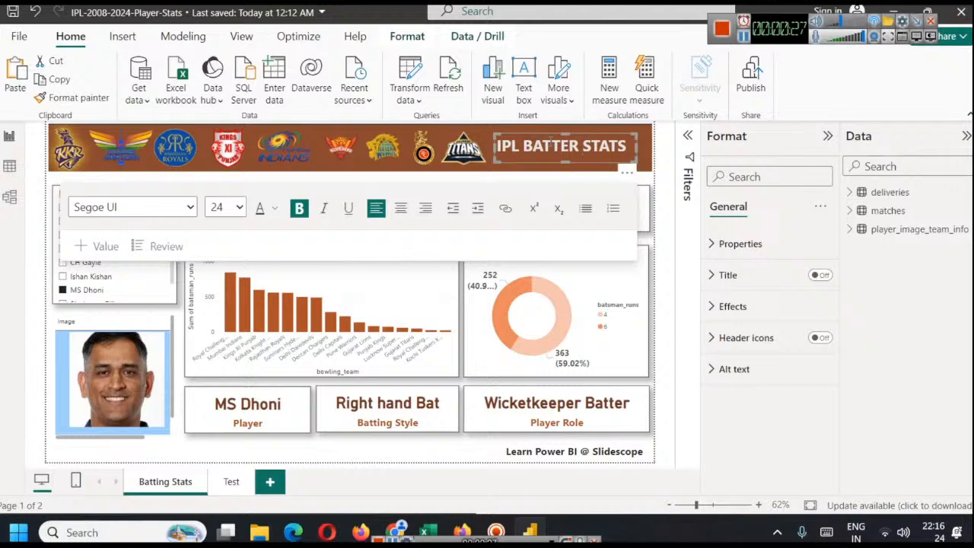
click(671, 145)
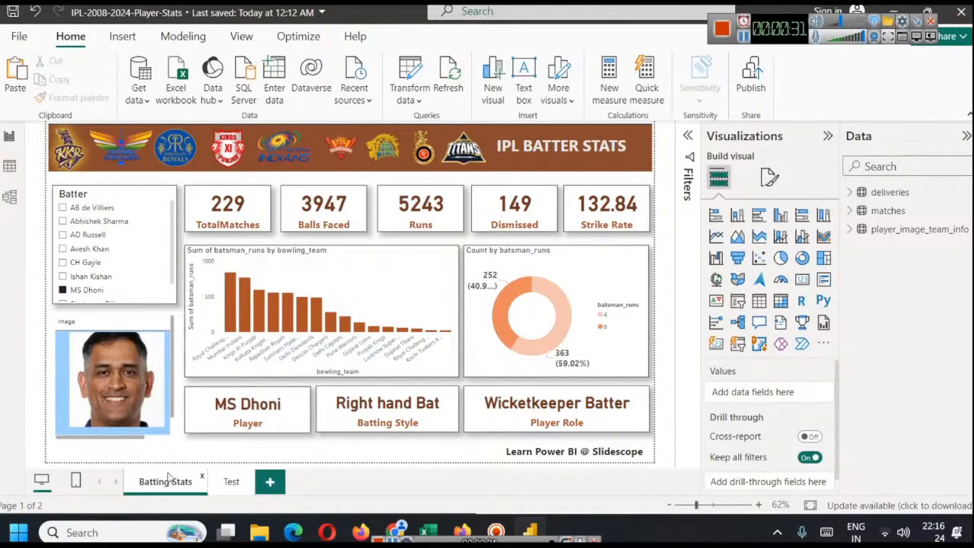
Copy all visuals of the Batting Stats page and add a new report page named Bowling Stats
key(ctrl+a)
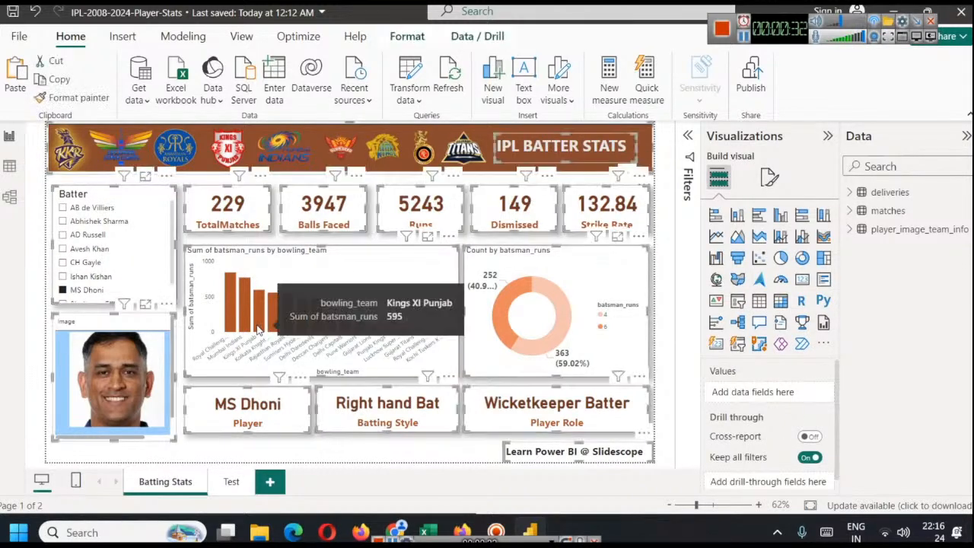
click(270, 481)
right_click(280, 481)
click(311, 434)
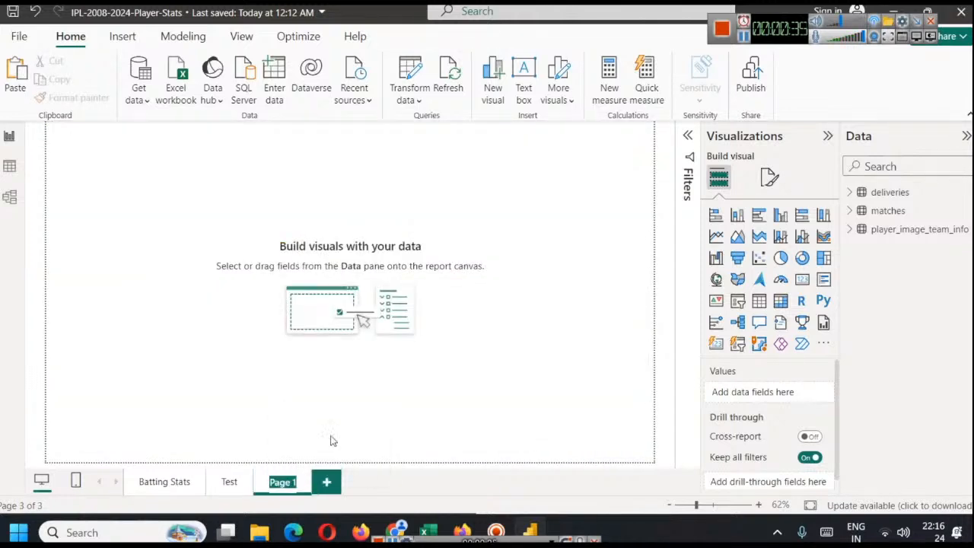
text(Bowling Sta)
key(Return)
Paste the copied visuals onto the Bowling Stats page without syncing them to the originals
key(ctrl+v)
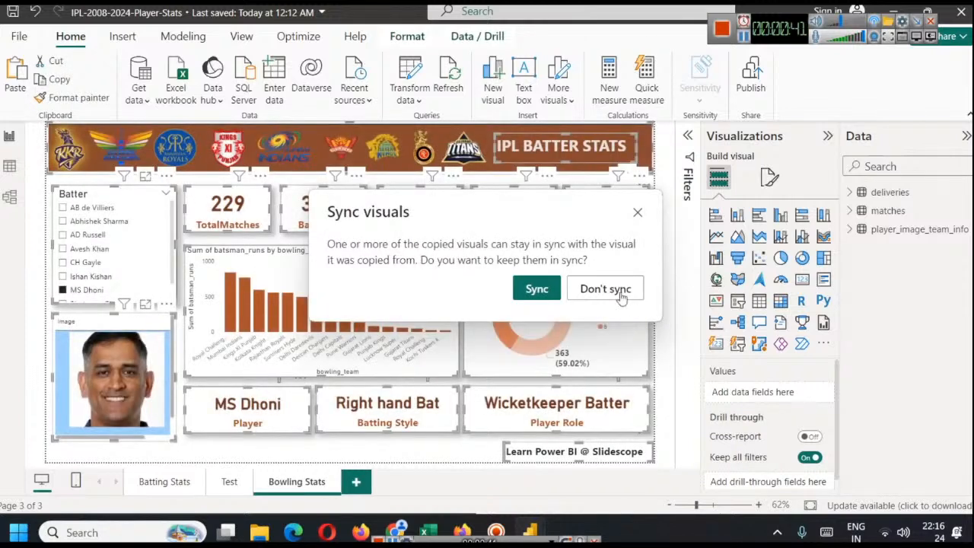
click(605, 289)
click(664, 232)
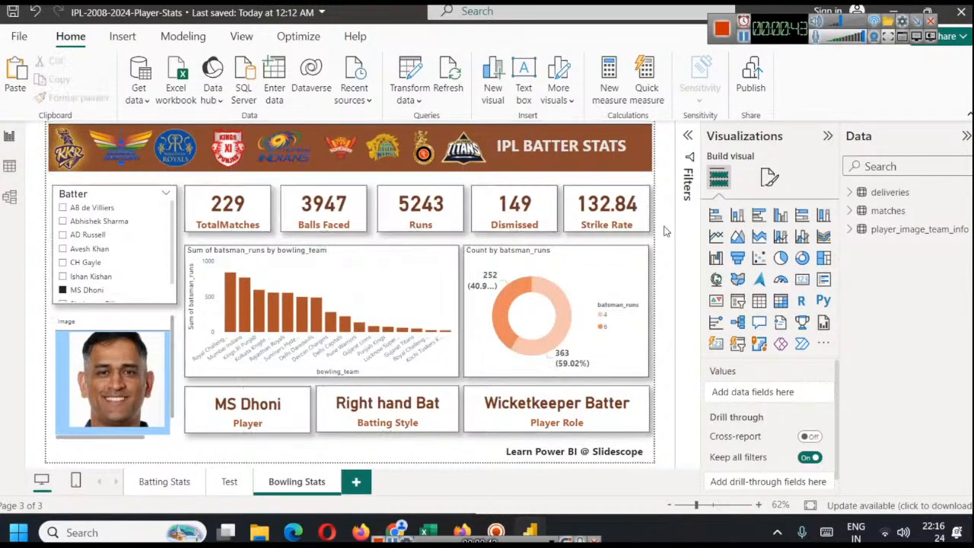
Replace the word BATTER with BOWLER in the Bowling Stats page title so it reads IPL BOWLER STATS
double_click(554, 146)
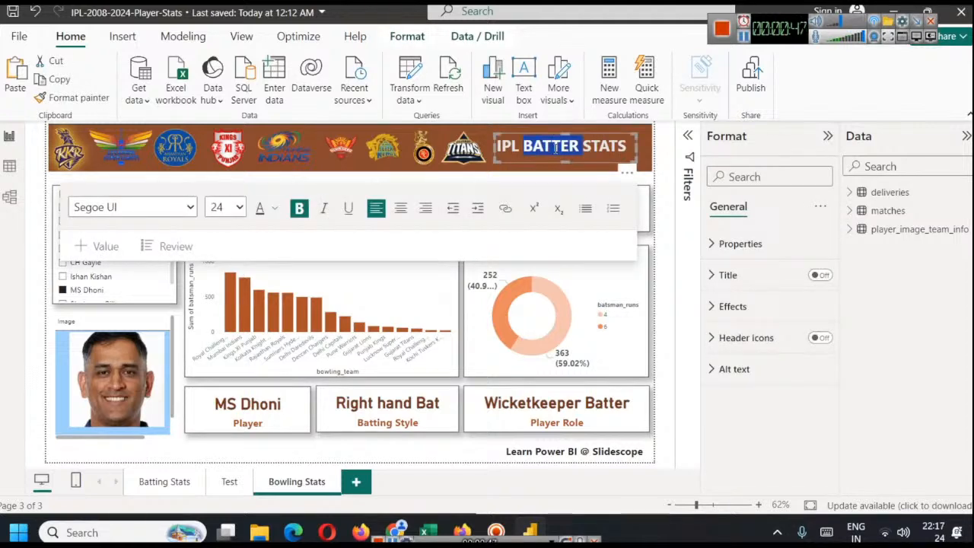
text(BOWLER)
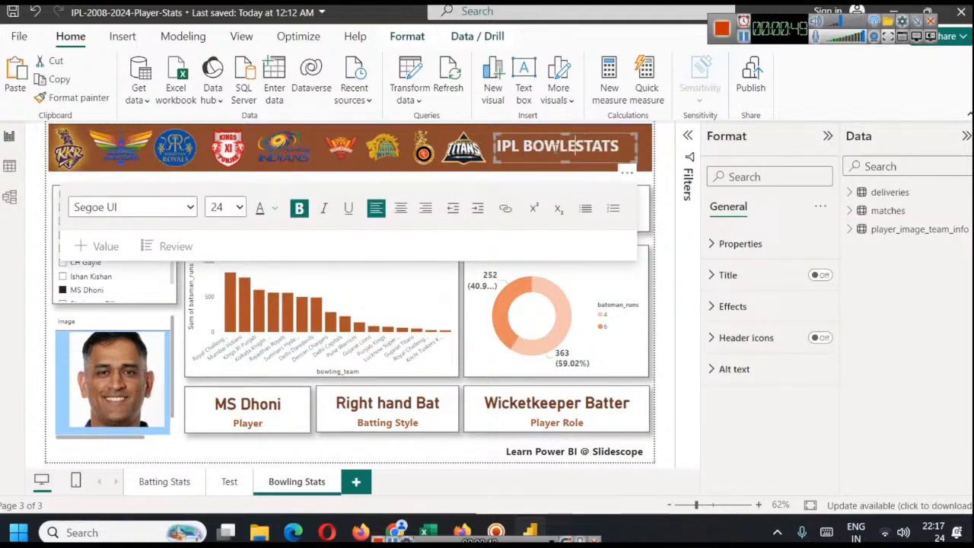
click(662, 137)
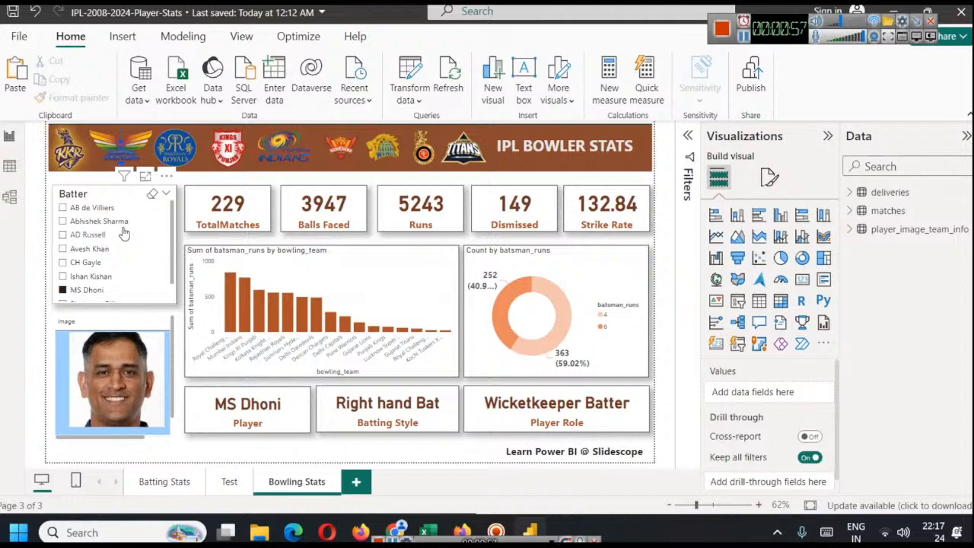
Examine the bowler column in the deliveries table and the player and style columns in the player_image_team_info table
click(69, 196)
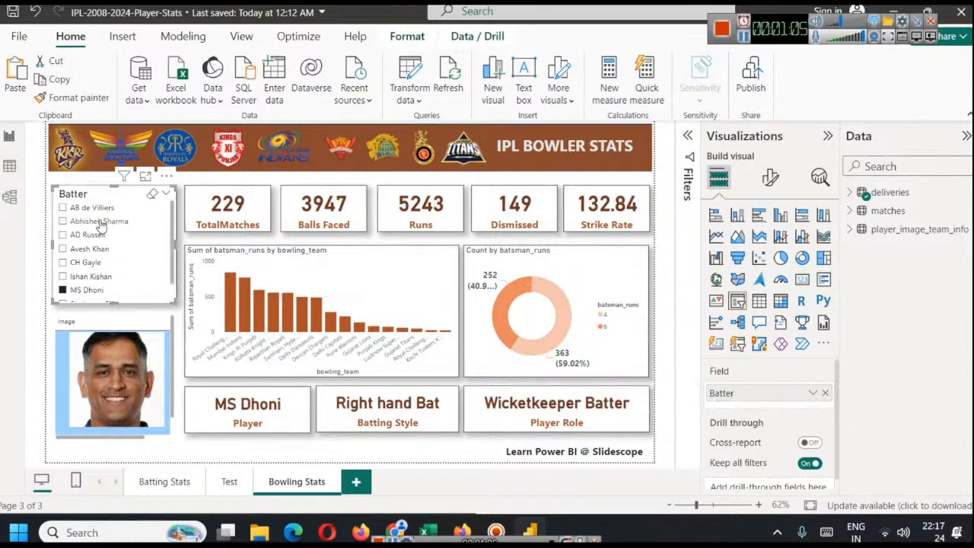
click(9, 166)
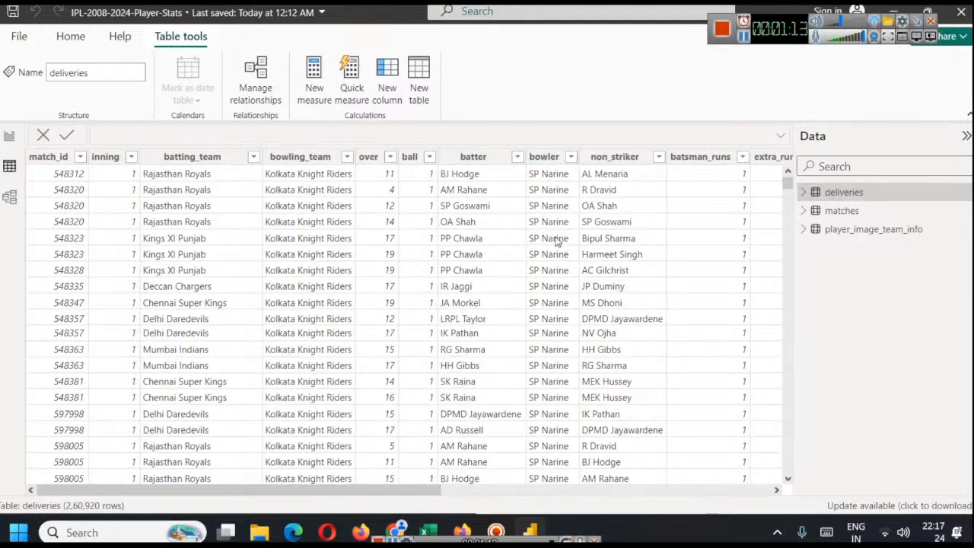
click(17, 138)
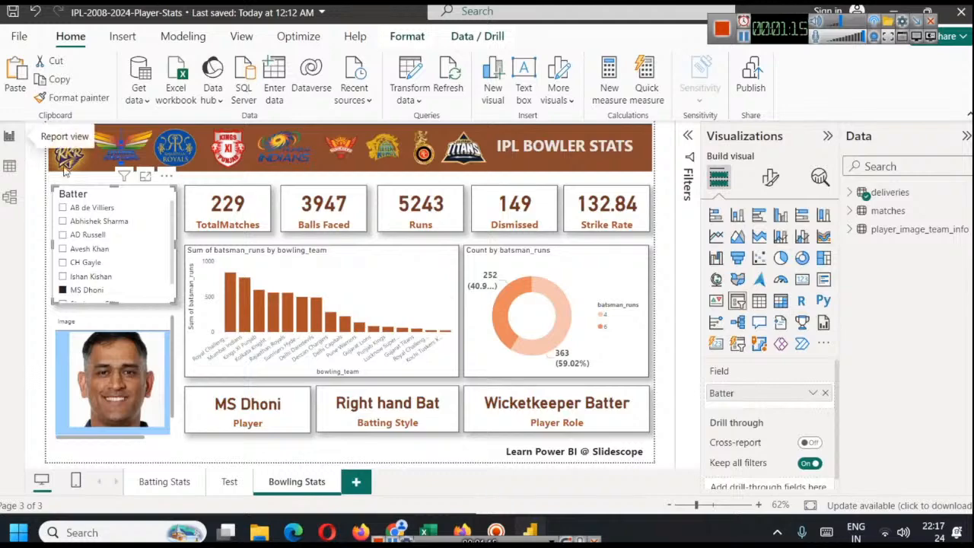
click(851, 230)
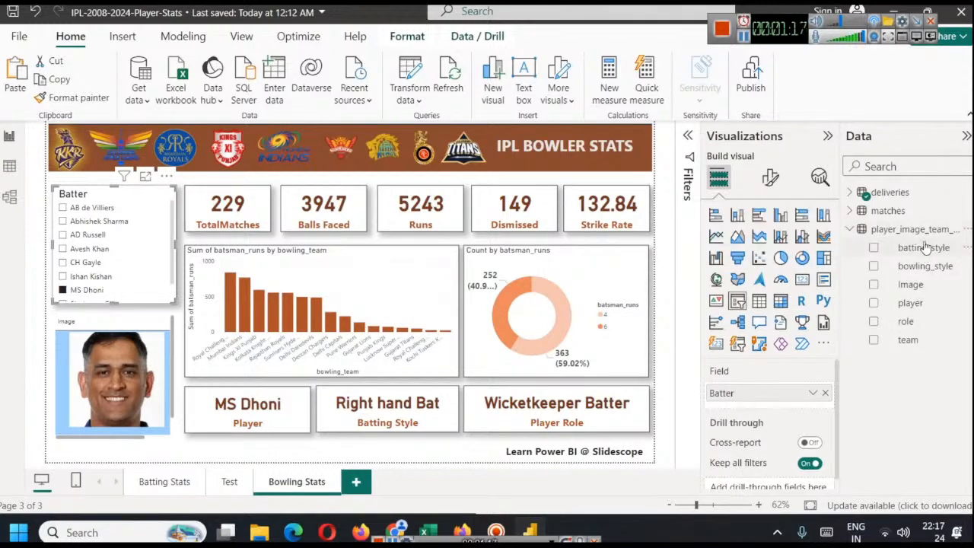
click(6, 169)
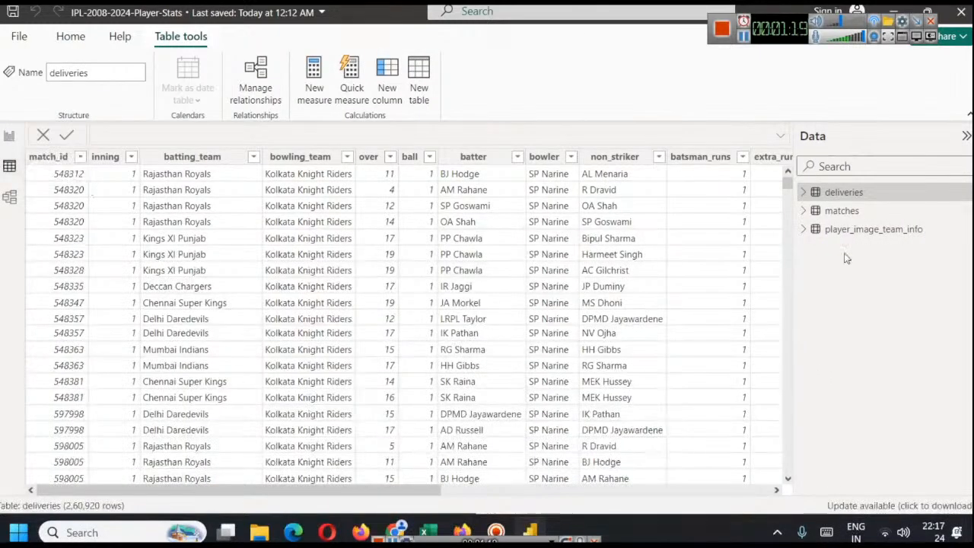
click(838, 231)
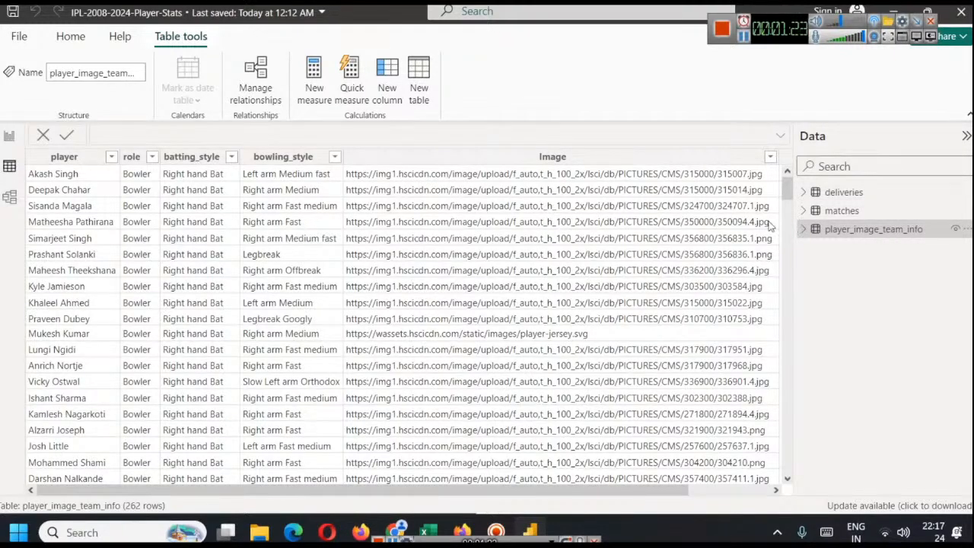
scroll(82, 194, down, 20)
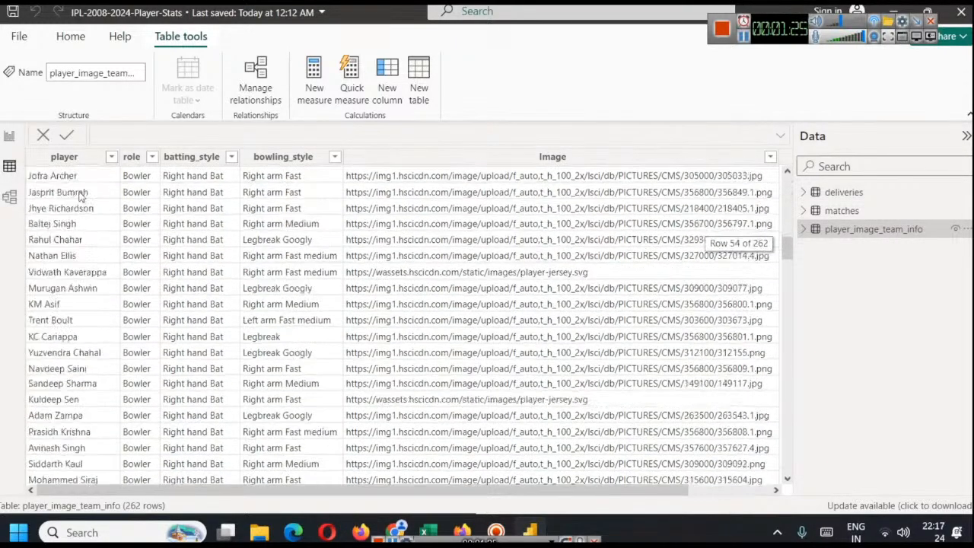
scroll(83, 195, down, 20)
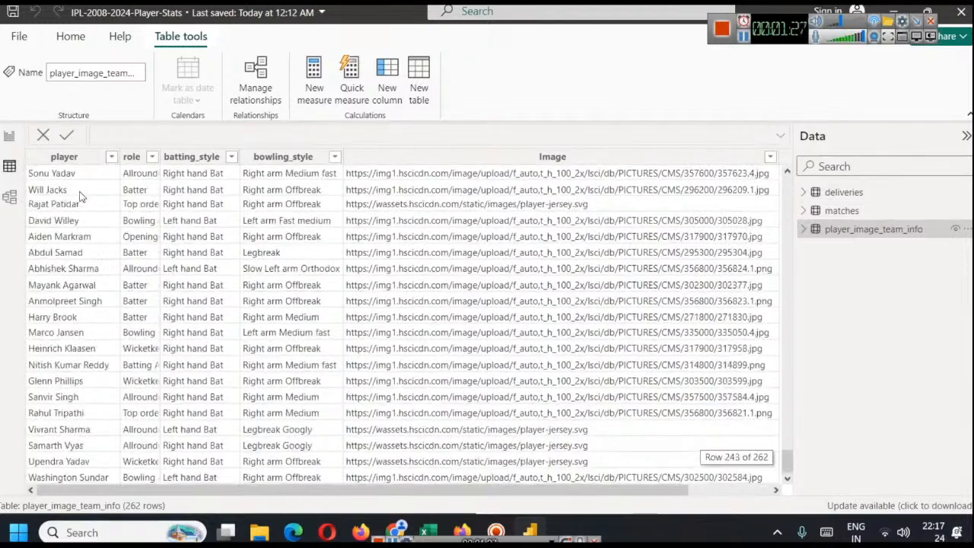
scroll(82, 196, up, 20)
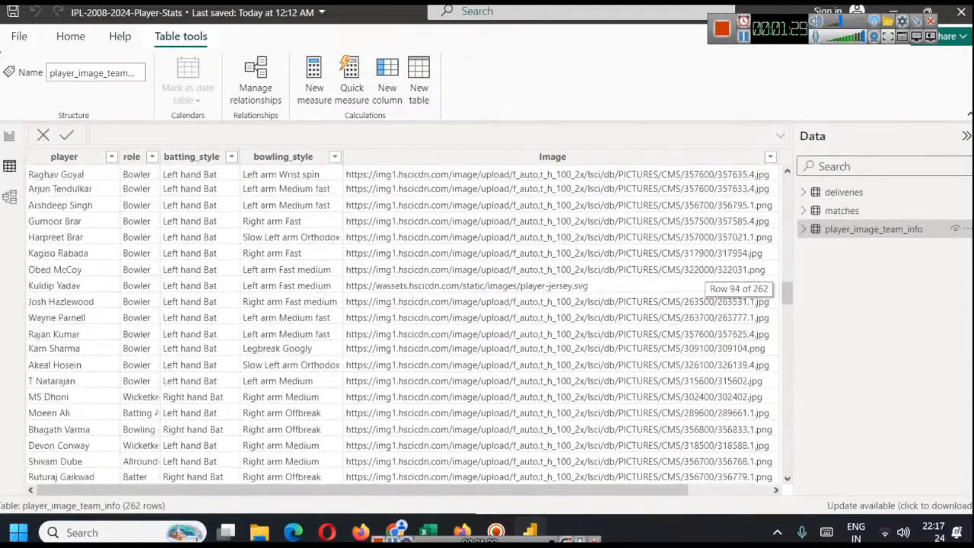
Replace the Batter field of the slicer on the Bowling Stats page with the bowler field from the deliveries table
click(9, 135)
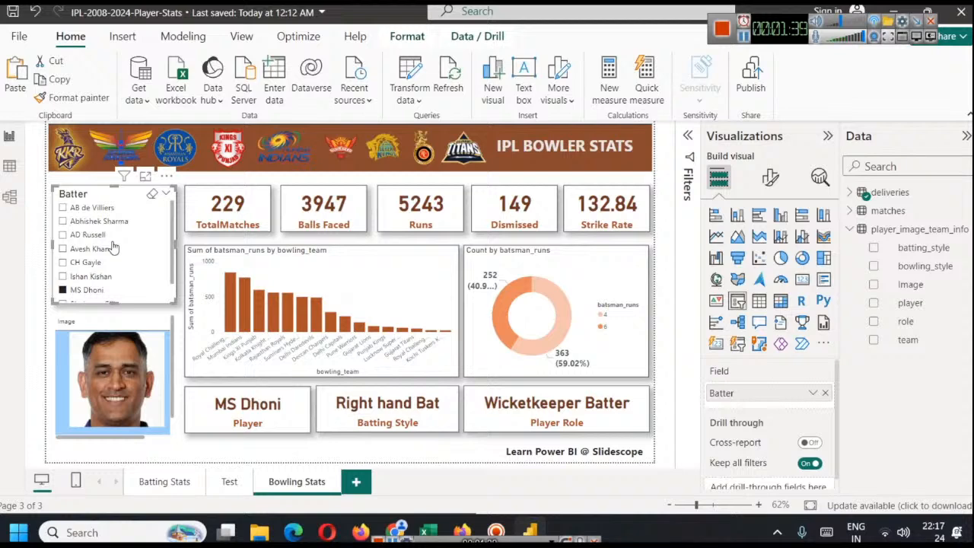
click(825, 392)
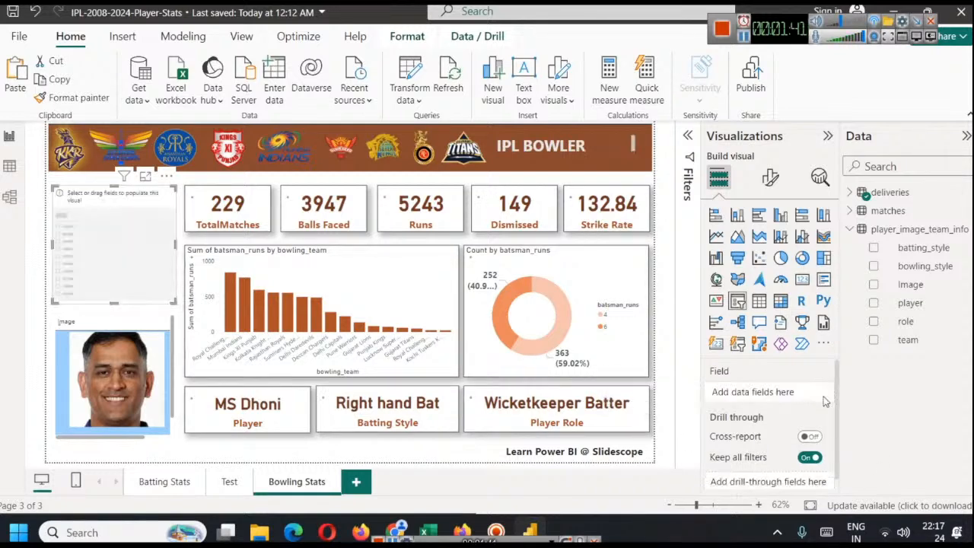
click(850, 193)
drag(913, 322, 783, 392)
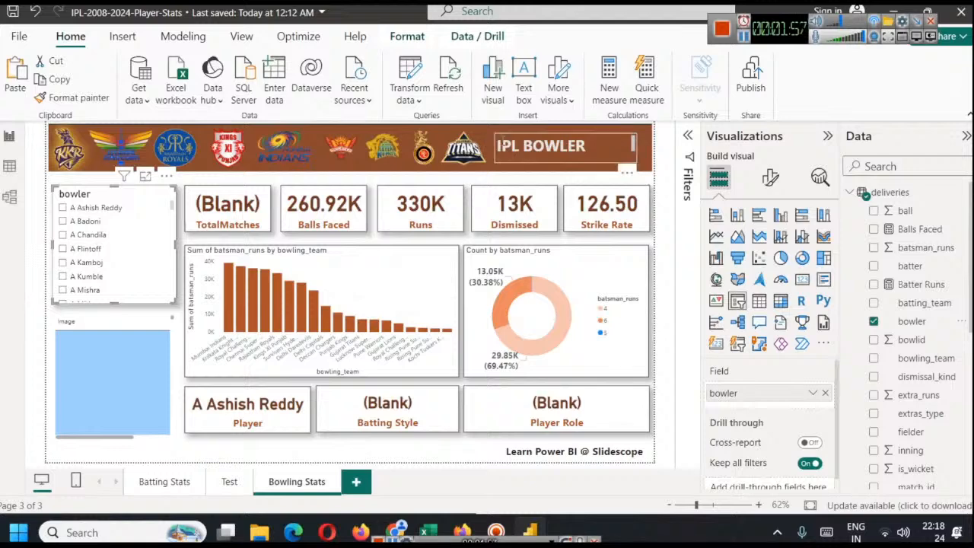
Widen the page title's text box so that the full text IPL BOWLER STATS fits on one line
click(499, 146)
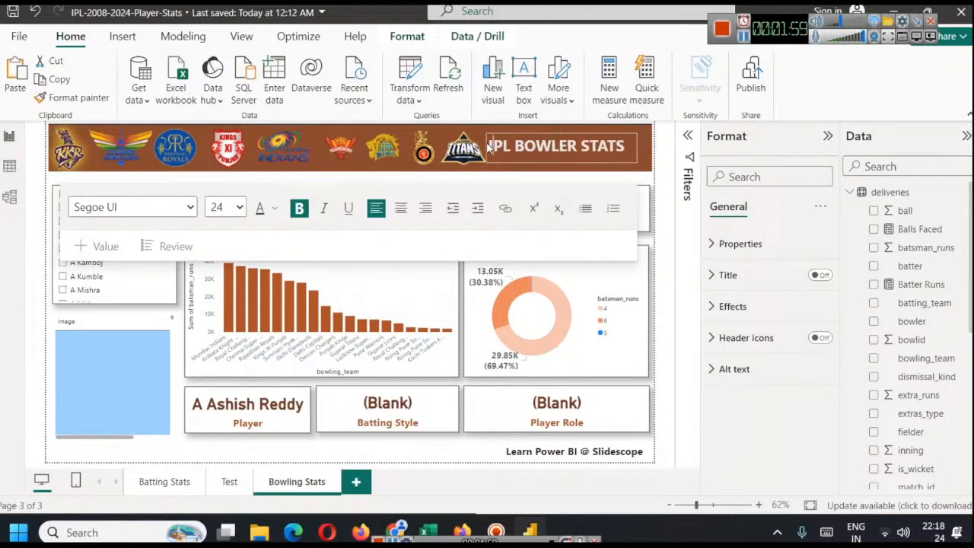
click(666, 193)
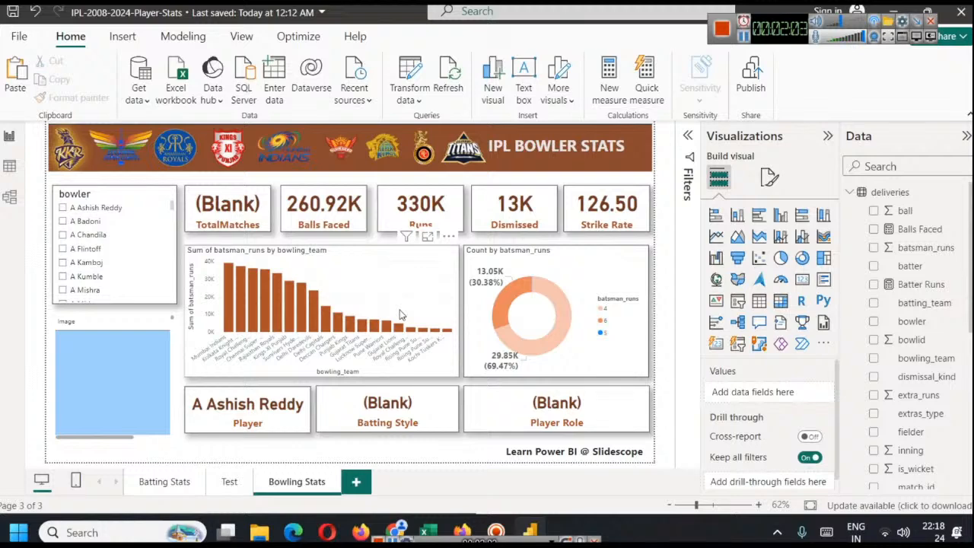
Rename the slicer's bowler field to Bowler Name for this visual
scroll(123, 228, down, 5)
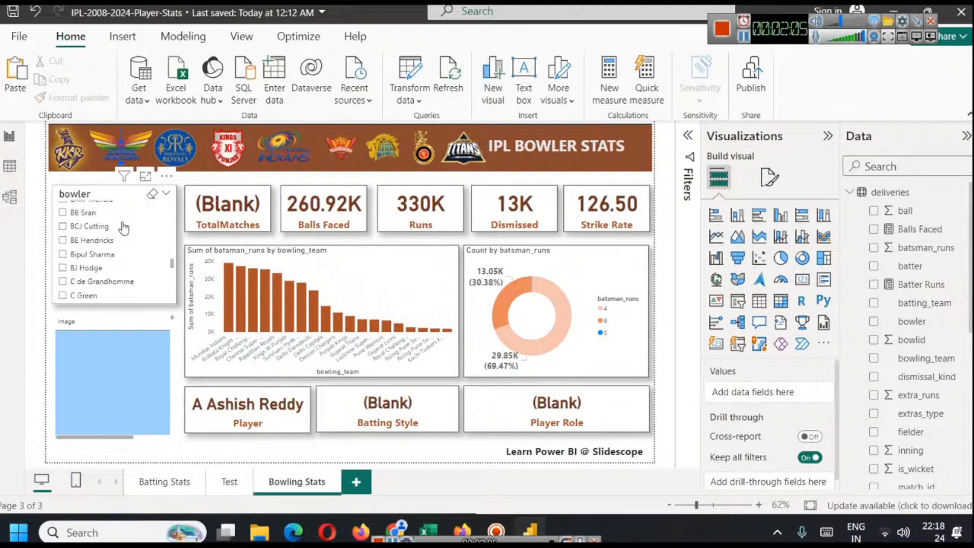
click(106, 195)
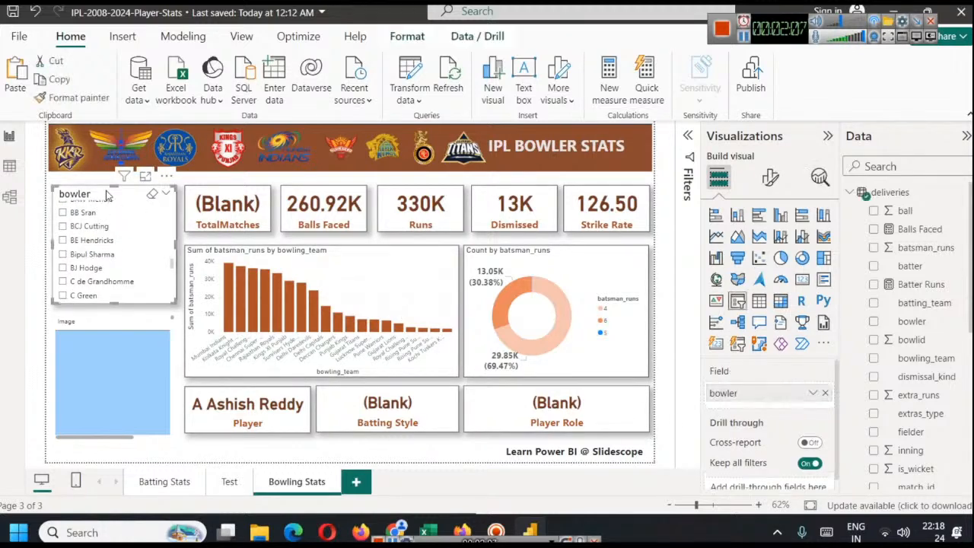
right_click(758, 391)
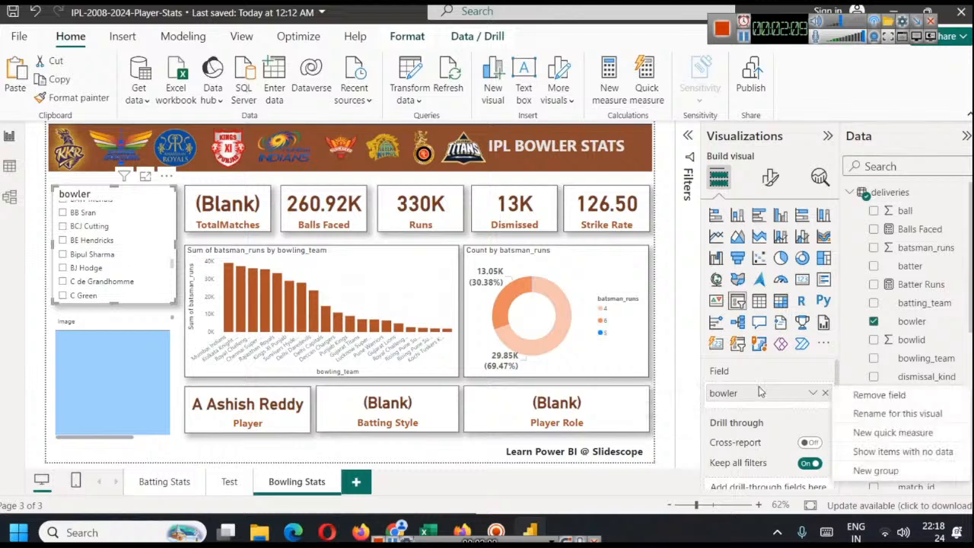
click(906, 414)
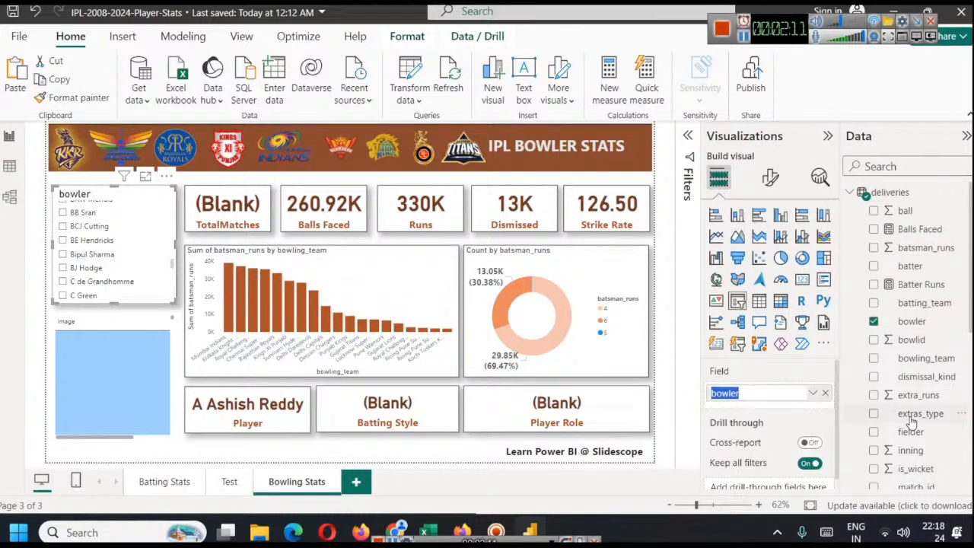
text(Bo)
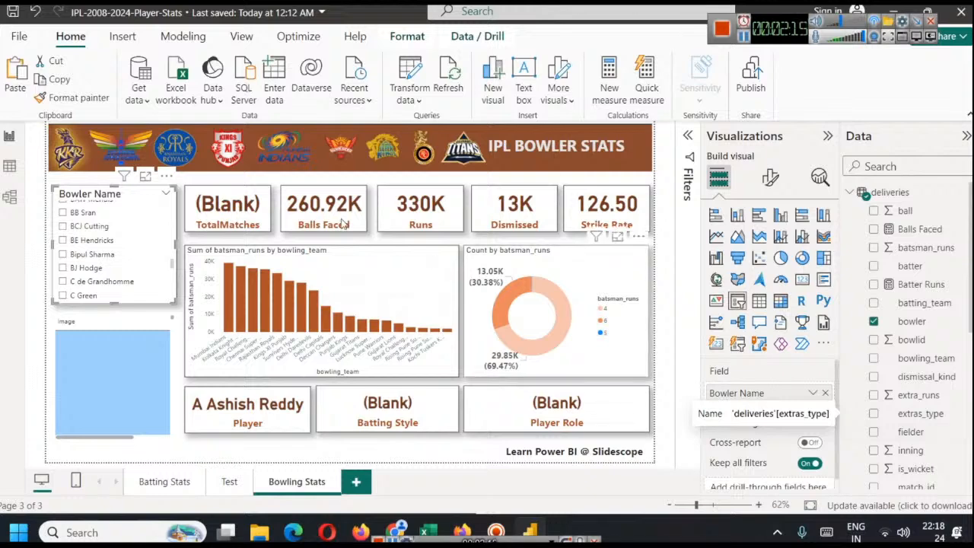
key(Return)
Filter the Bowling Stats page to Avesh Khan with the Bowler Name slicer
scroll(95, 254, up, 10)
scroll(96, 254, down, 6)
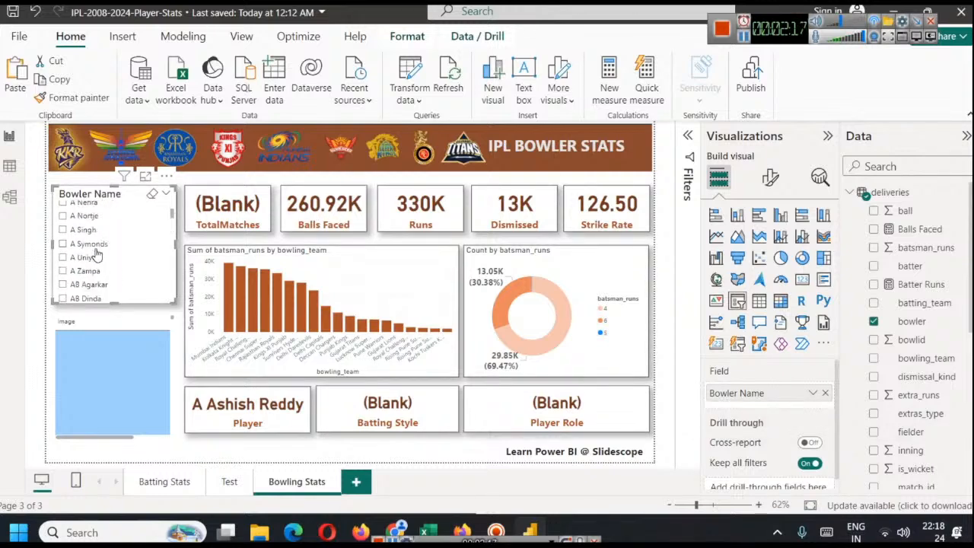
scroll(96, 254, up, 5)
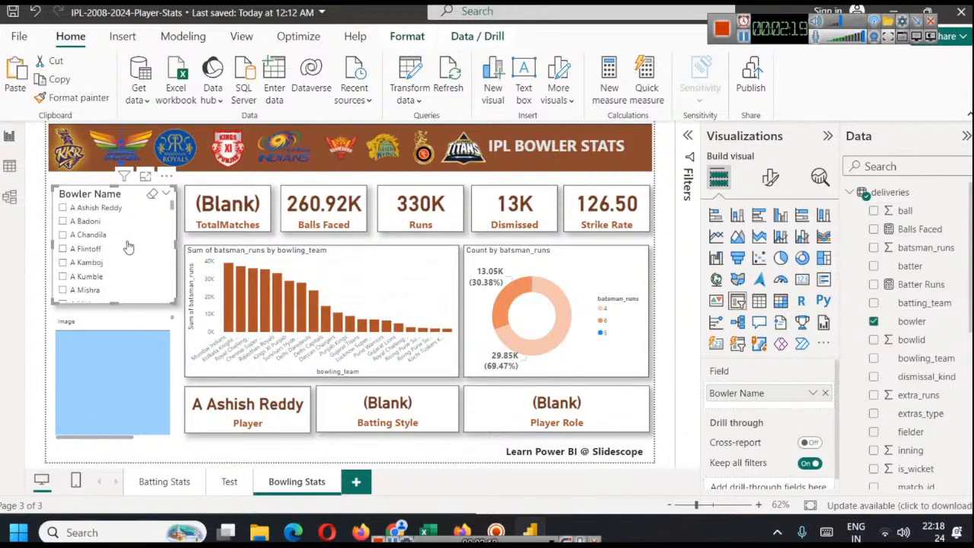
scroll(125, 241, down, 4)
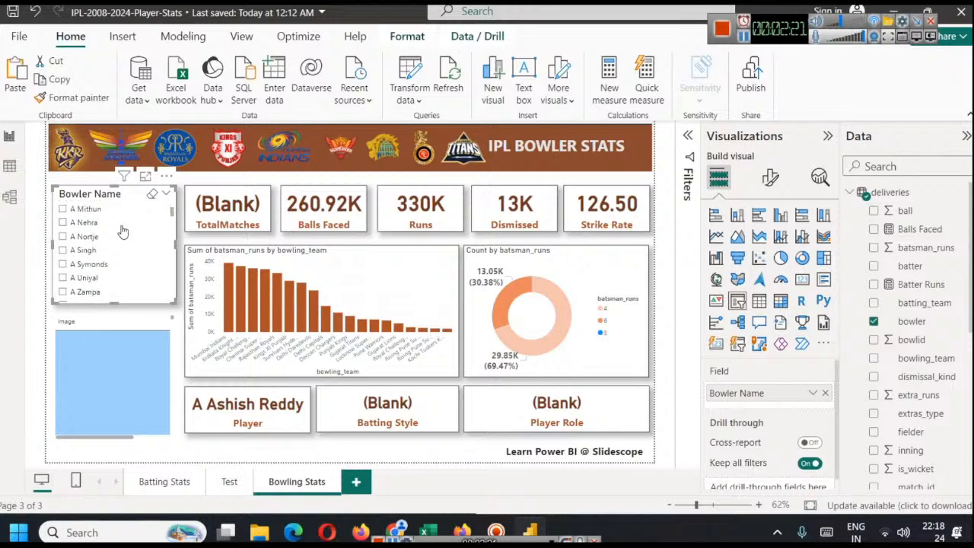
scroll(124, 235, down, 2)
scroll(124, 251, down, 4)
scroll(124, 264, down, 5)
scroll(122, 263, down, 2)
click(64, 238)
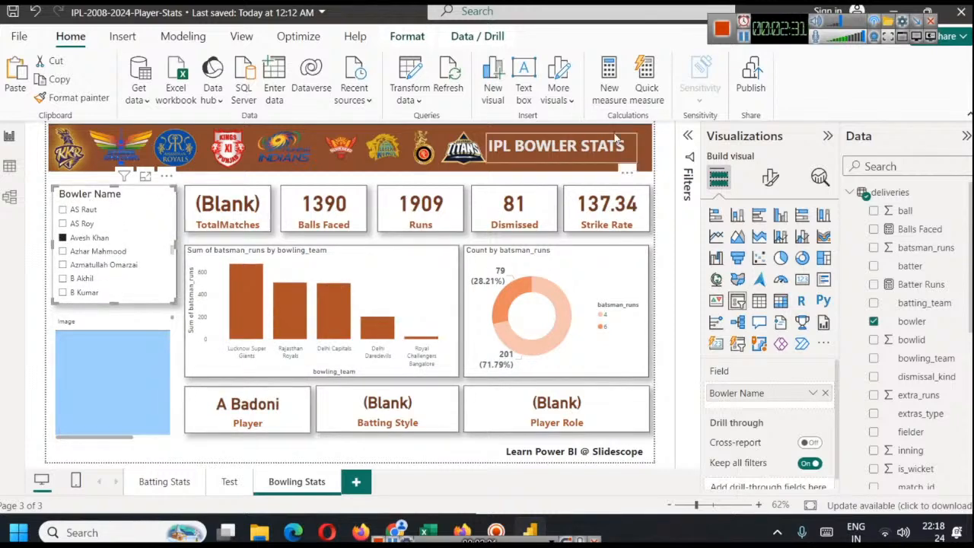
Replace the batter field with the deliveries table's bowler field in the player image table on the Bowling Stats page
click(139, 362)
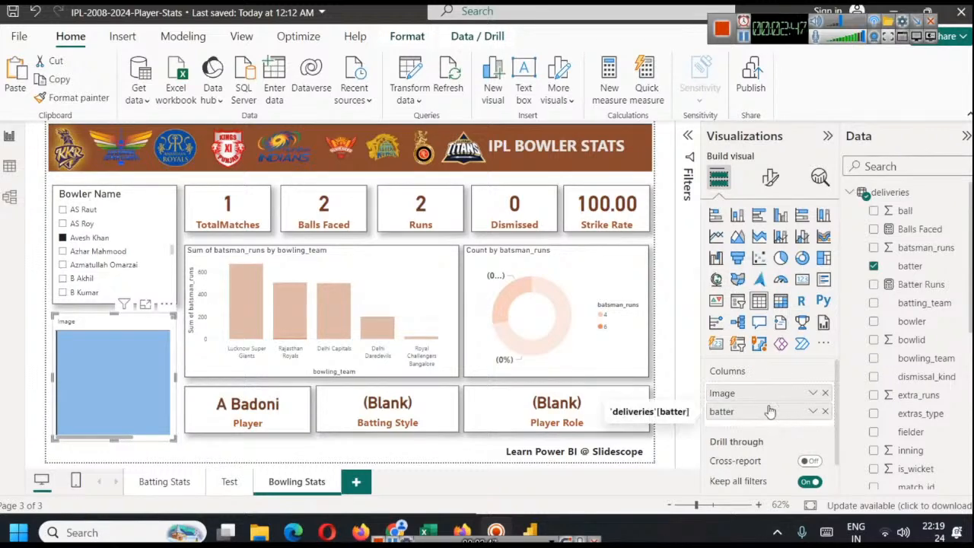
click(825, 411)
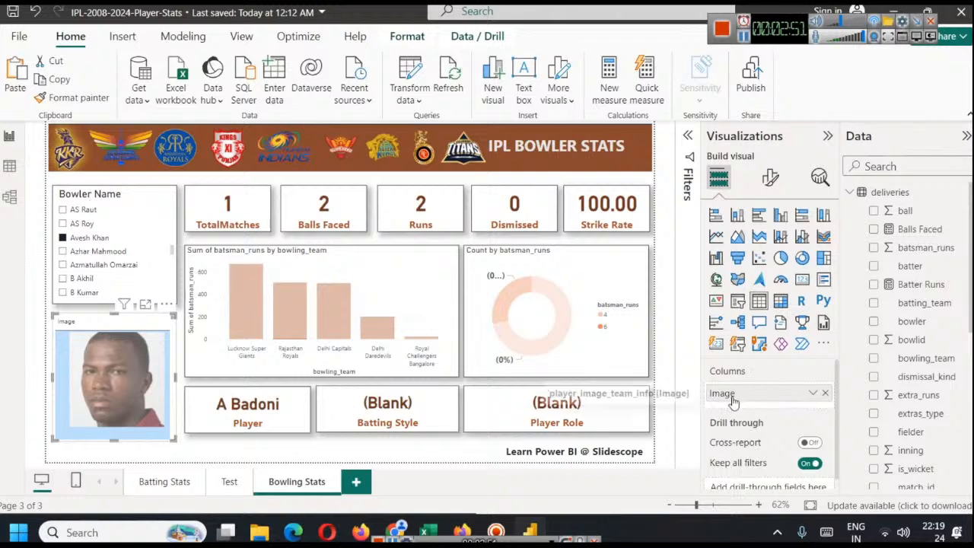
drag(933, 330, 751, 418)
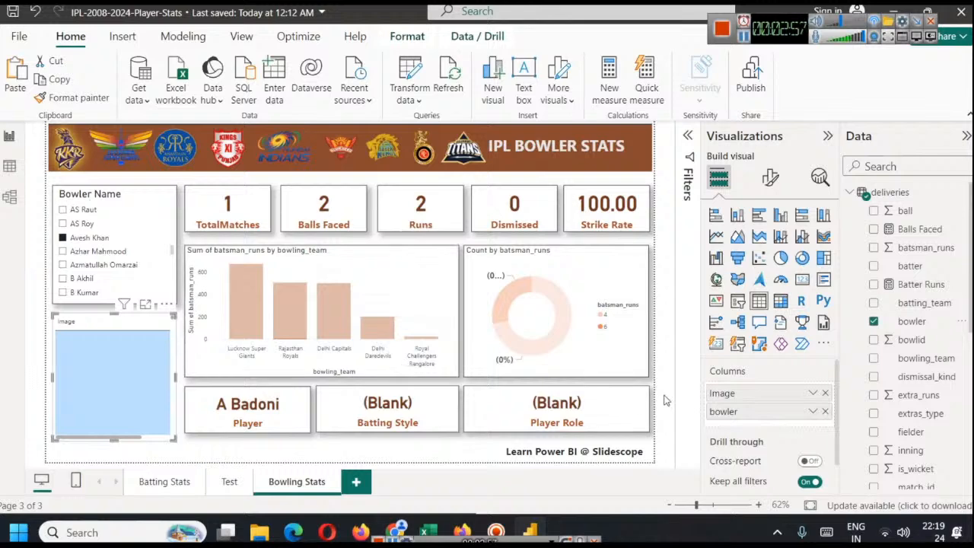
scroll(938, 350, down, 10)
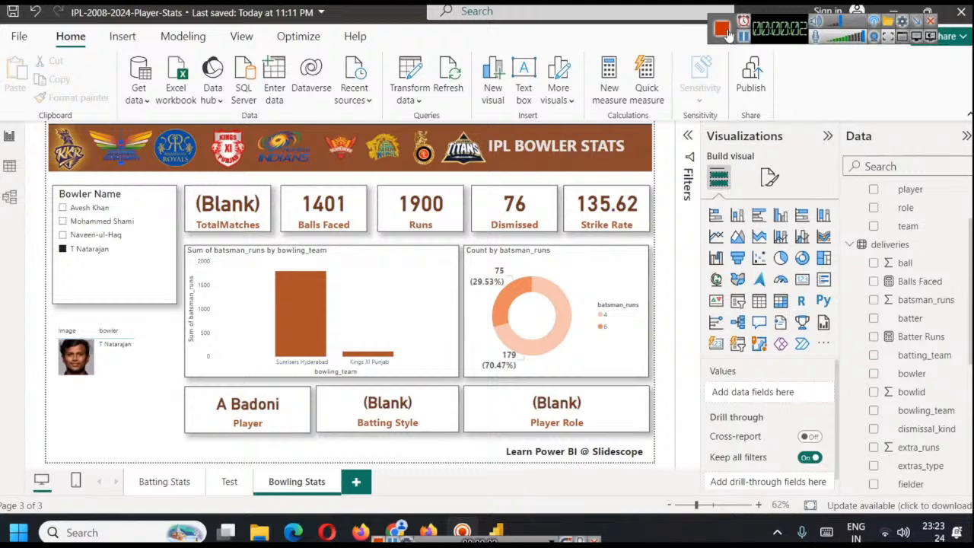
Check the image table for each bowler by filtering to Mohammed Shami, Naveen-ul-Haq, Avesh Khan and T Natarajan, ending on T Natarajan
click(86, 221)
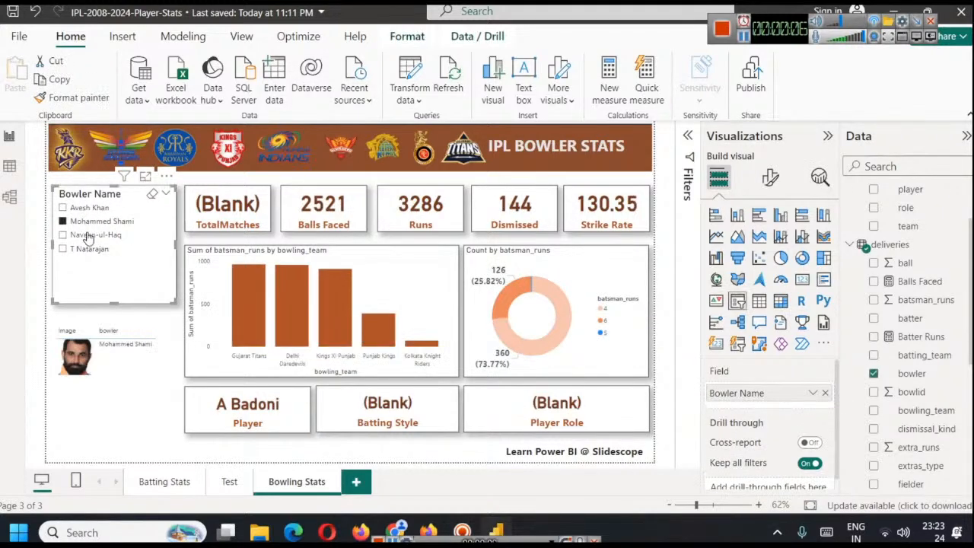
click(85, 236)
click(85, 248)
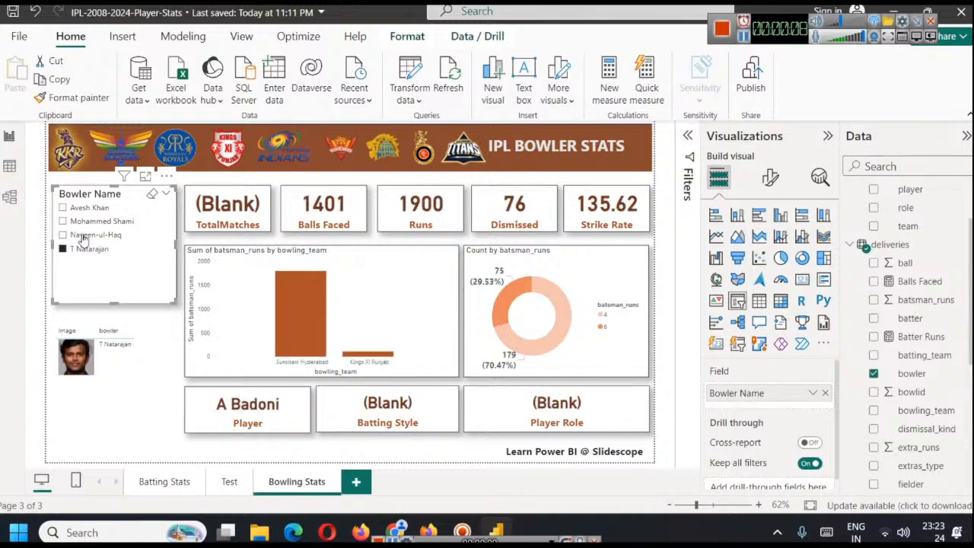
click(88, 208)
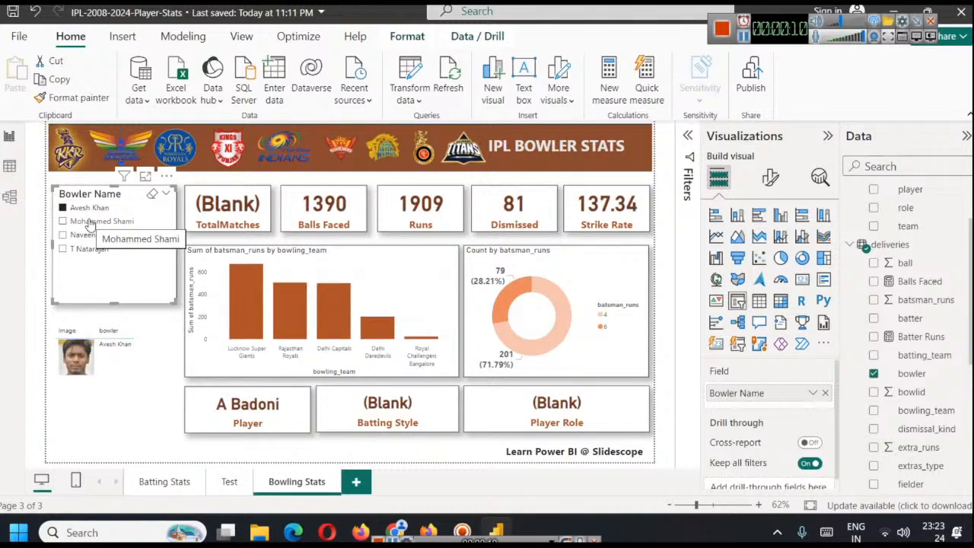
click(86, 222)
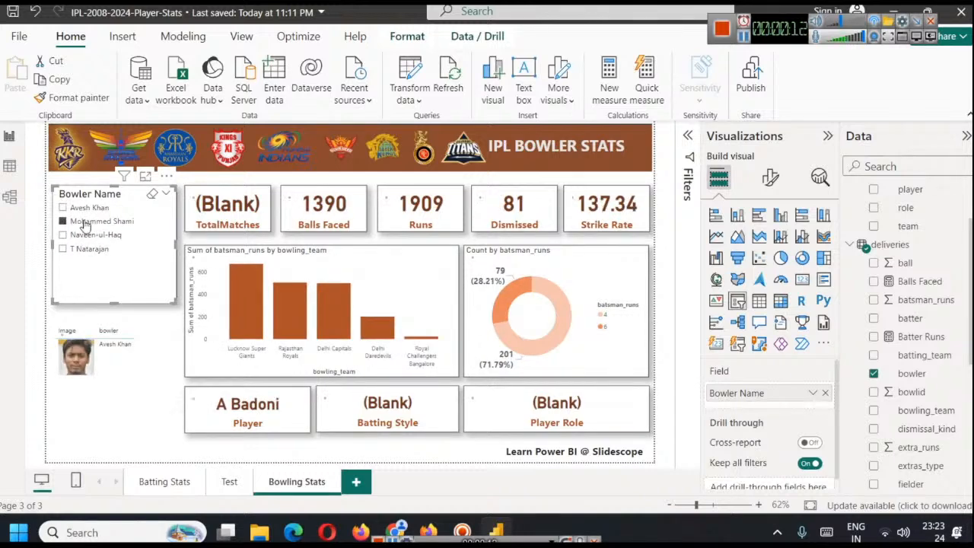
click(85, 235)
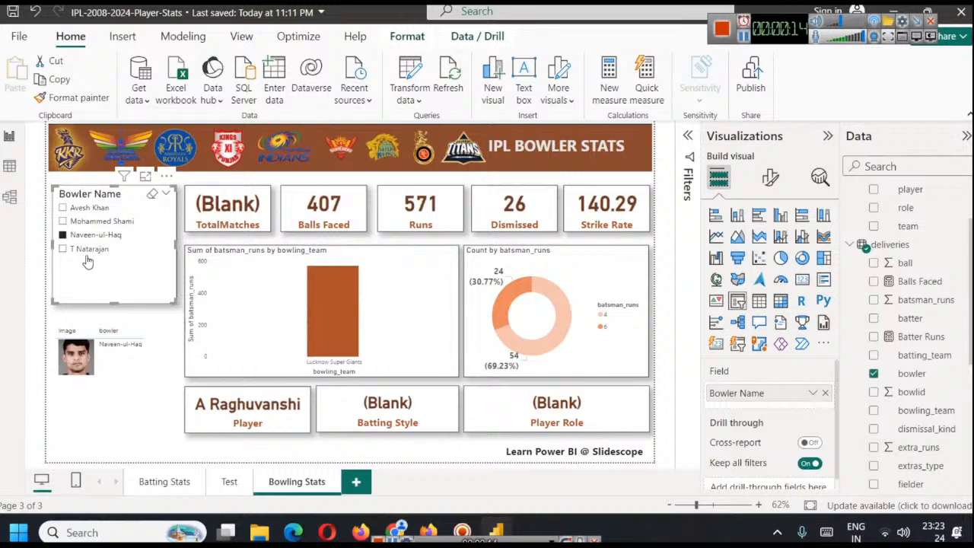
click(85, 251)
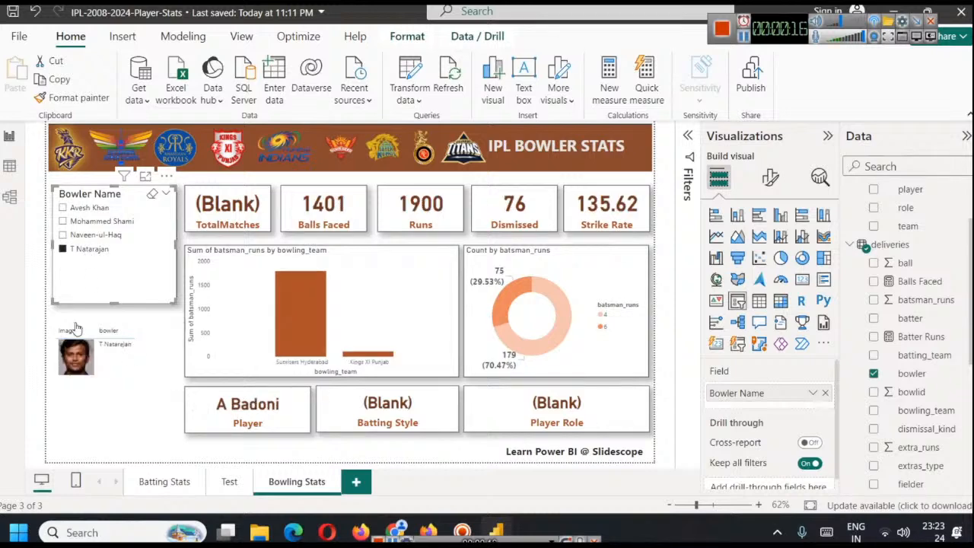
Set the image height in the bowler image table to 220 px and extend the table downward to fit the whole picture
click(118, 380)
click(770, 177)
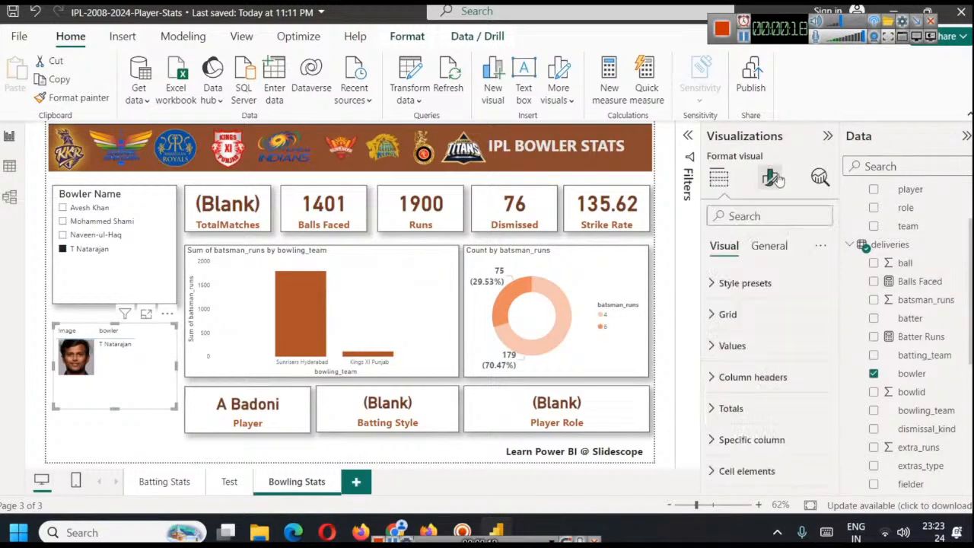
scroll(745, 381, down, 2)
click(742, 441)
scroll(745, 411, down, 2)
double_click(727, 372)
text(220)
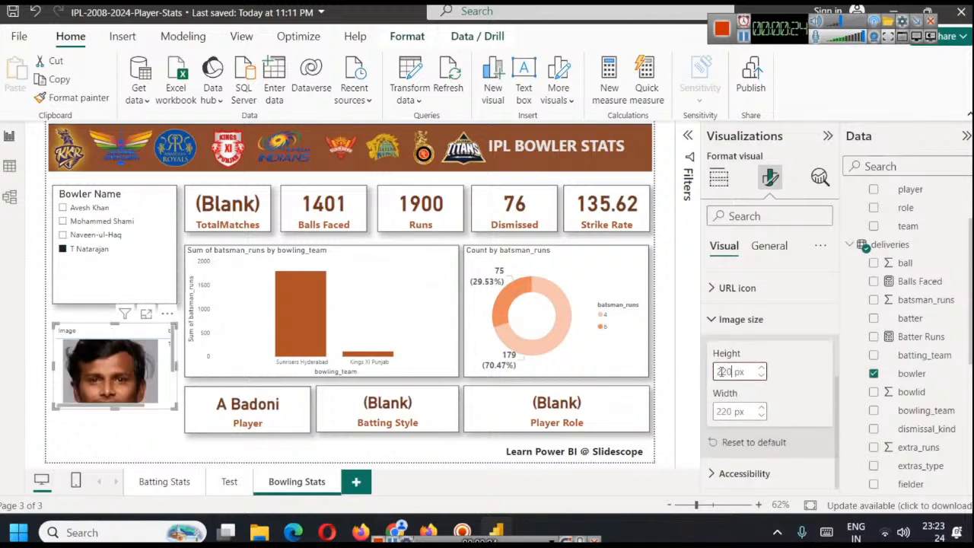
drag(118, 409, 122, 444)
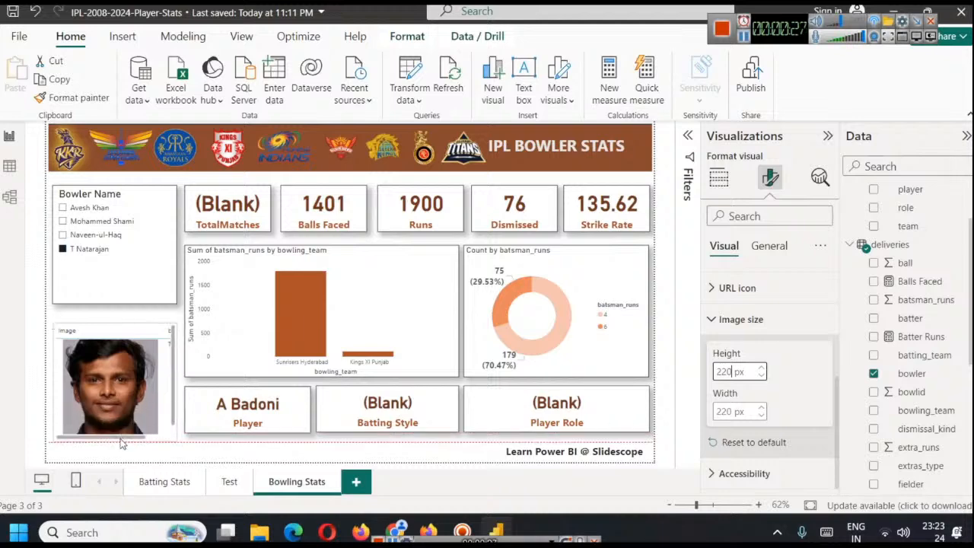
click(92, 318)
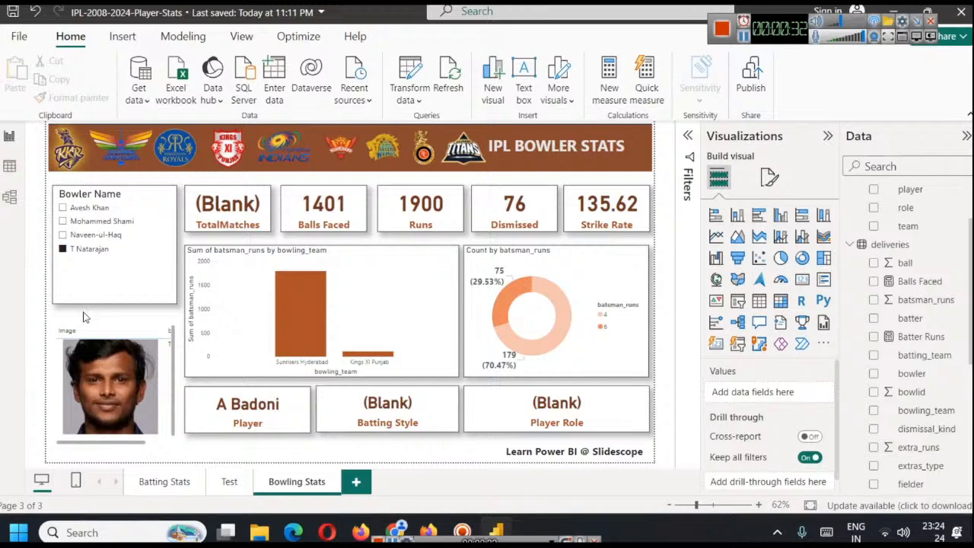
Review how the tables are linked in the data model and in the Manage relationships list
click(9, 197)
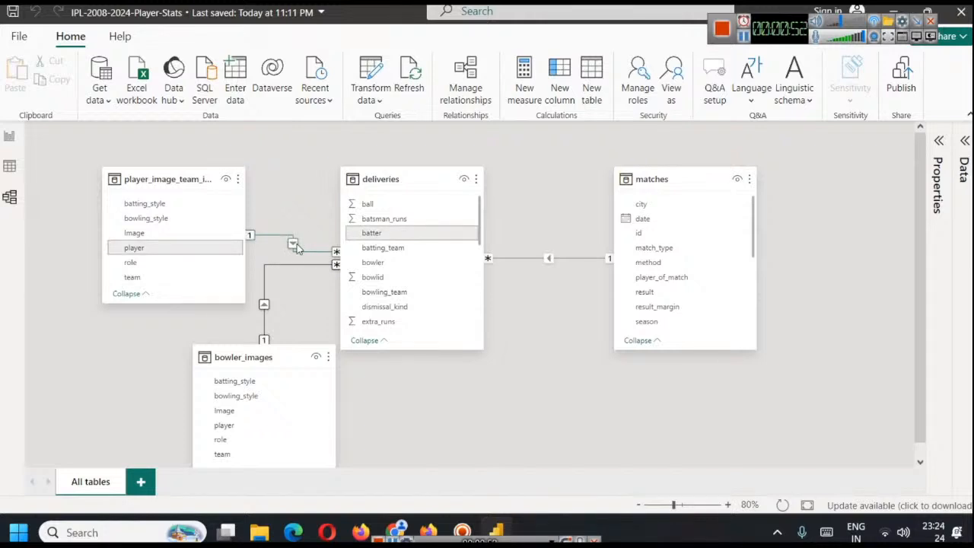
click(472, 78)
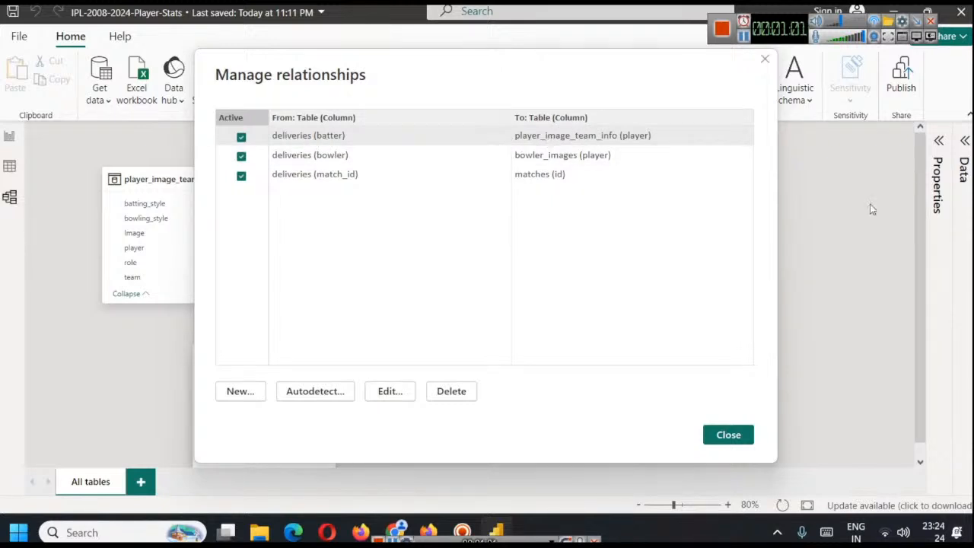
click(765, 60)
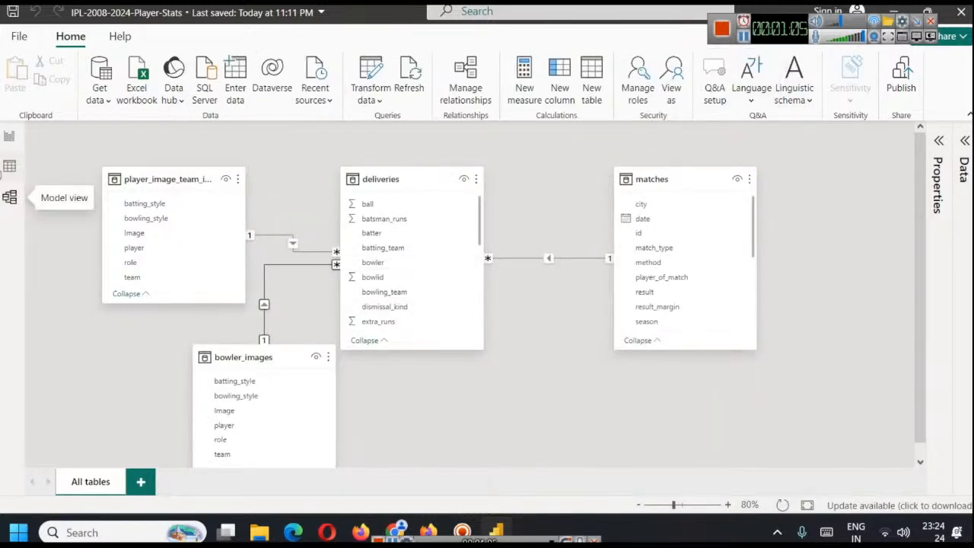
Open the Power Query Editor and examine the player_image_team_info query's columns, including bowling_style
click(9, 137)
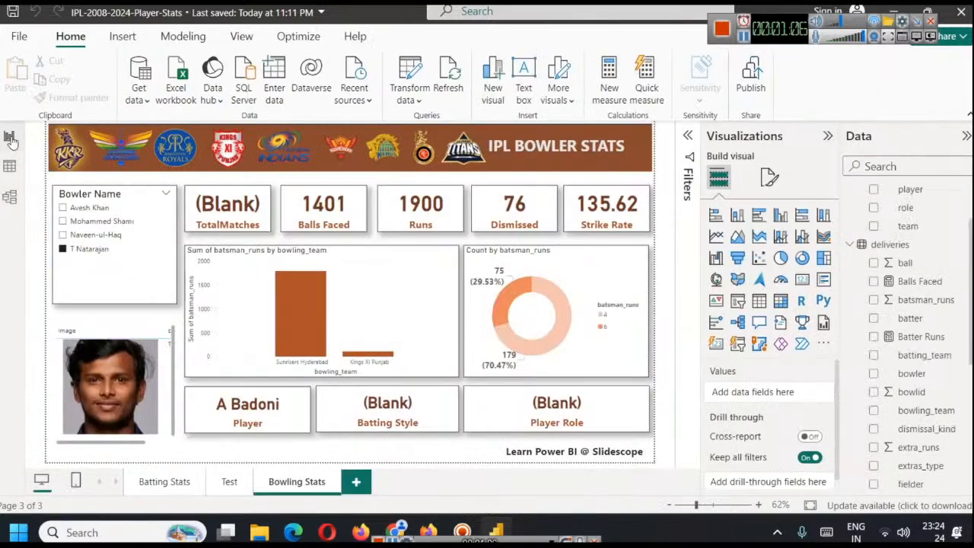
click(411, 101)
click(419, 127)
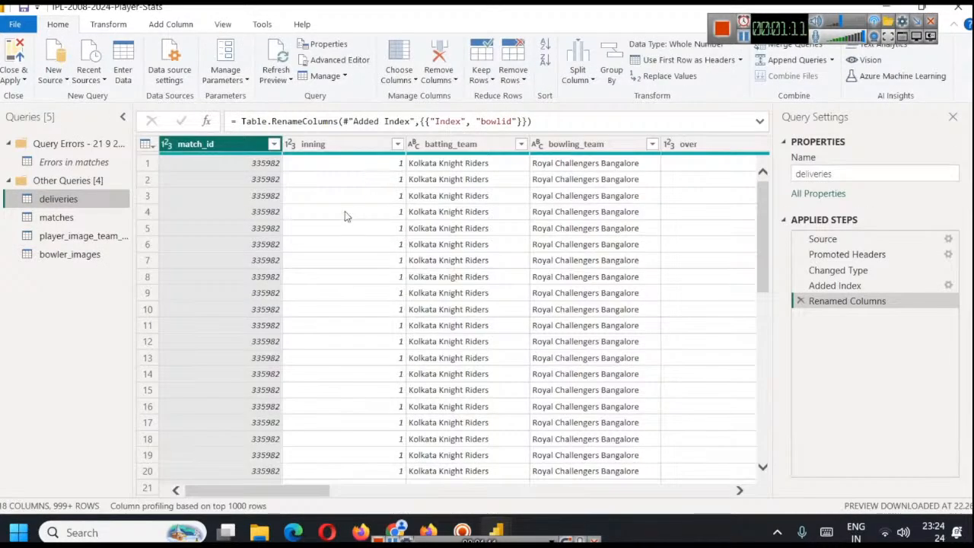
click(70, 235)
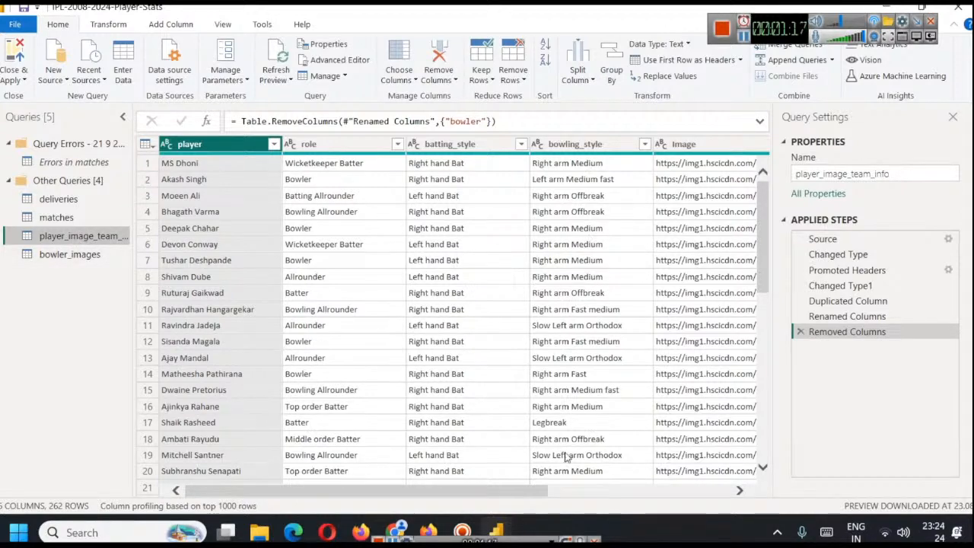
drag(521, 489, 491, 466)
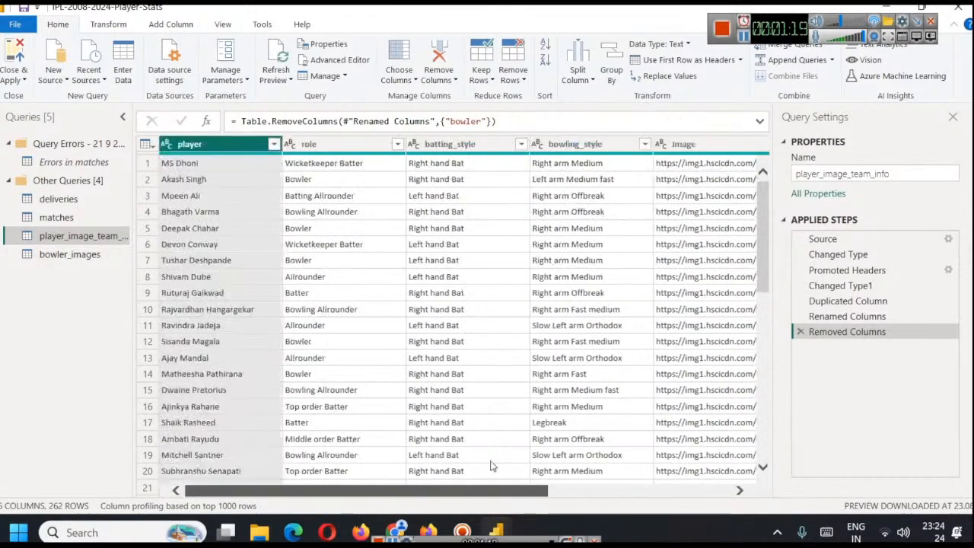
click(579, 149)
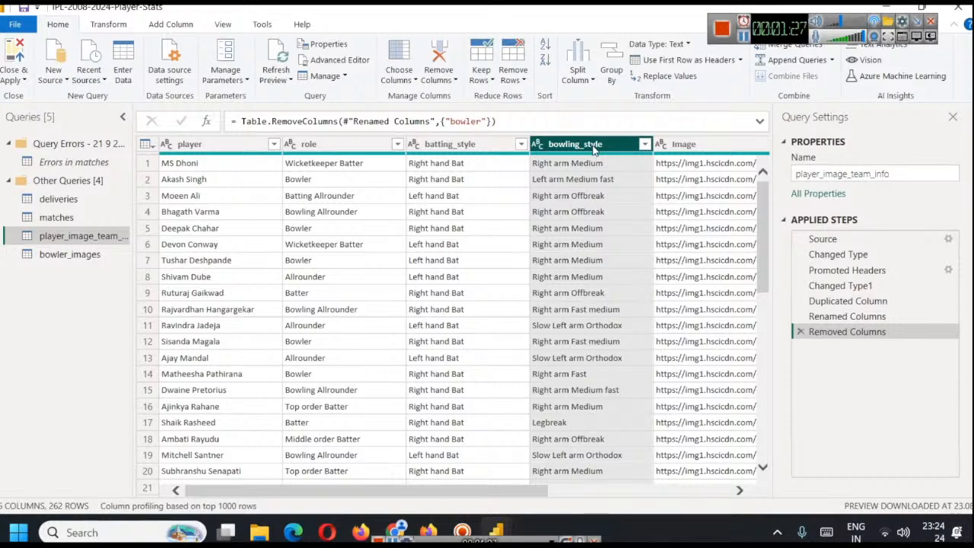
Examine the bowler_images query's columns through Image and team, and view the copy option of the player_image_team_info query
click(74, 254)
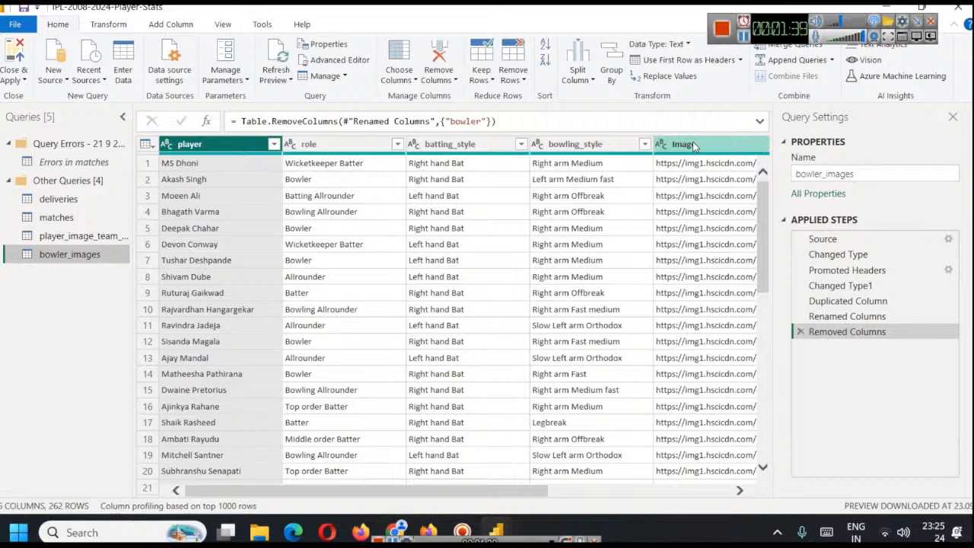
click(615, 494)
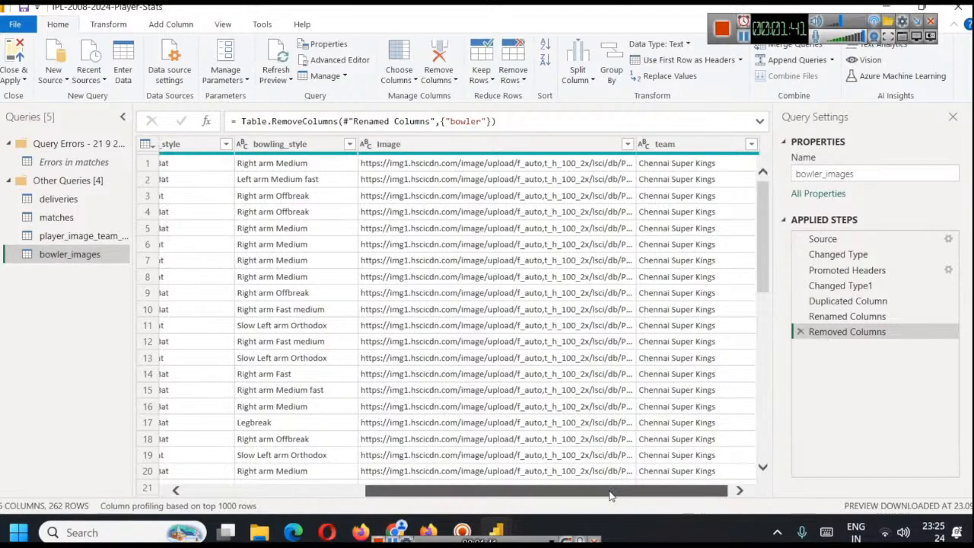
drag(614, 493, 372, 462)
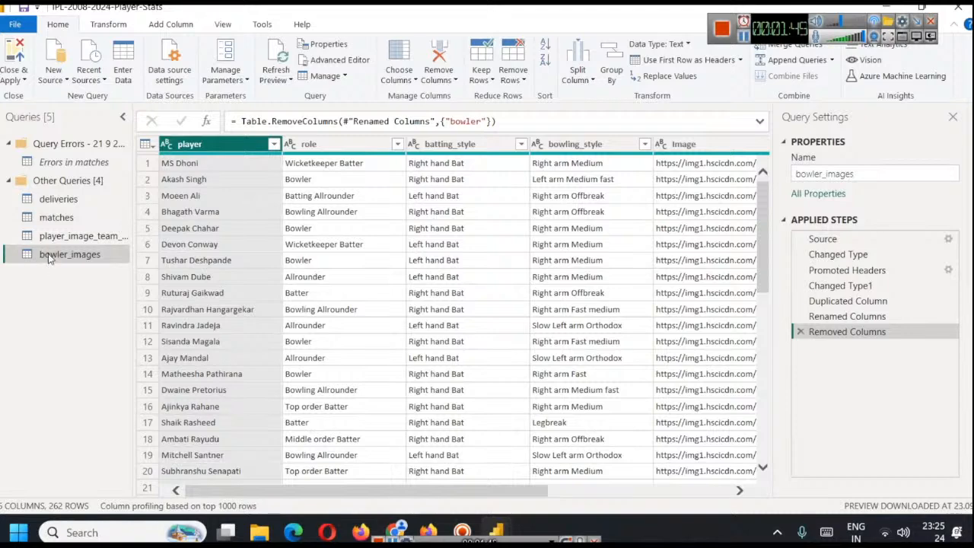
right_click(68, 240)
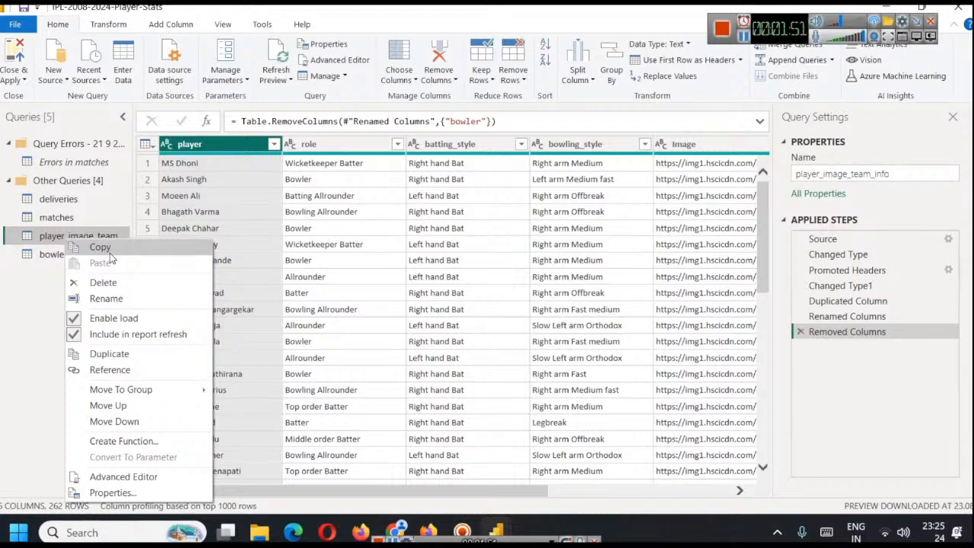
click(36, 302)
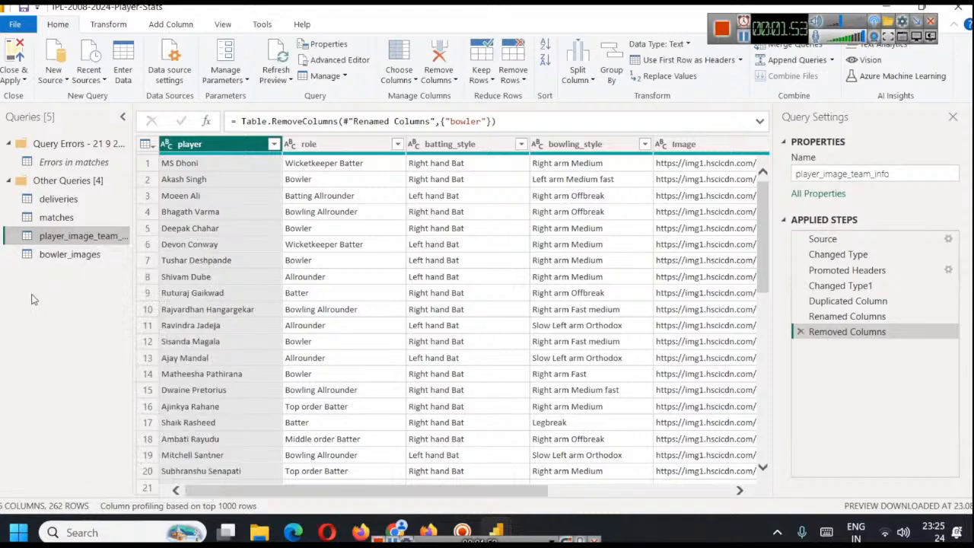
click(52, 257)
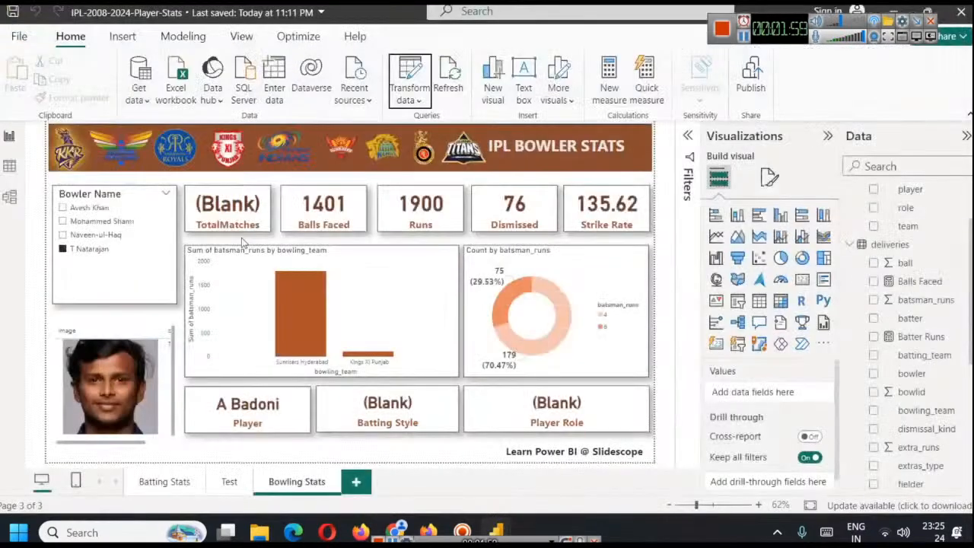
Move the bowler_images table below player_image_team_info in the model diagram and inspect its relationship to the deliveries bowler column
click(10, 199)
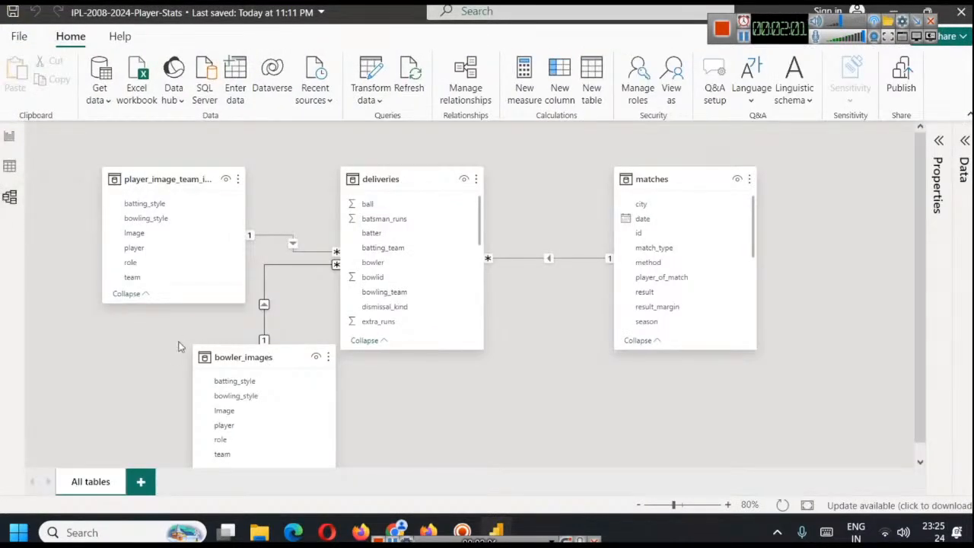
drag(242, 359, 198, 336)
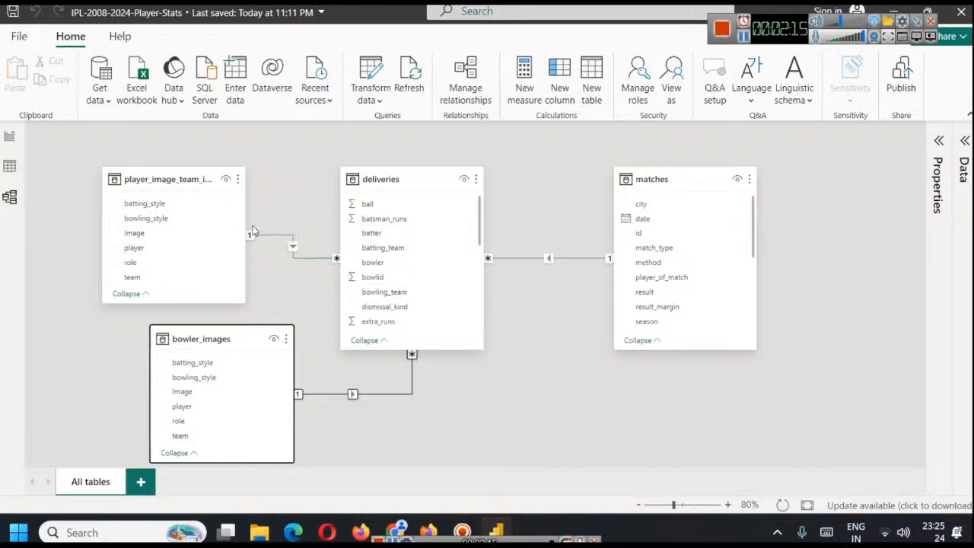
click(456, 89)
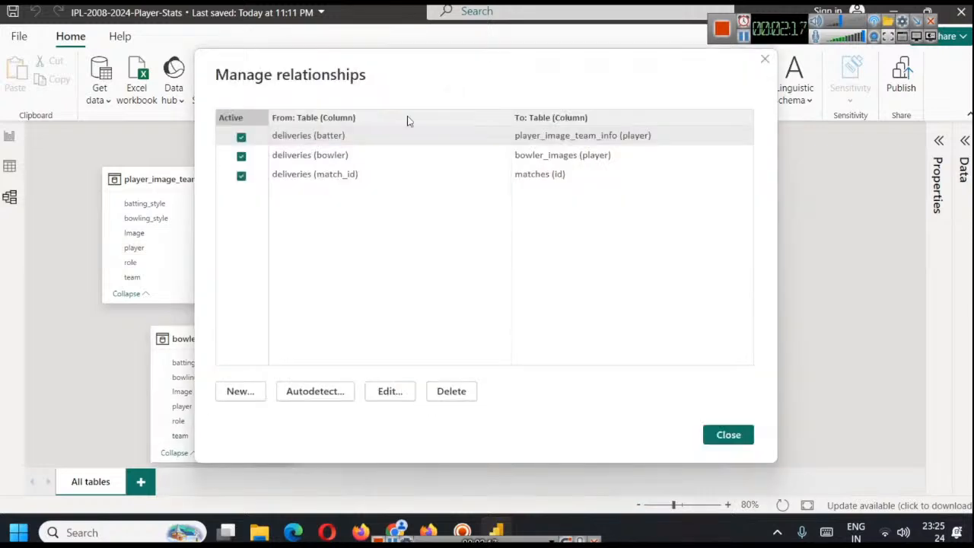
click(337, 155)
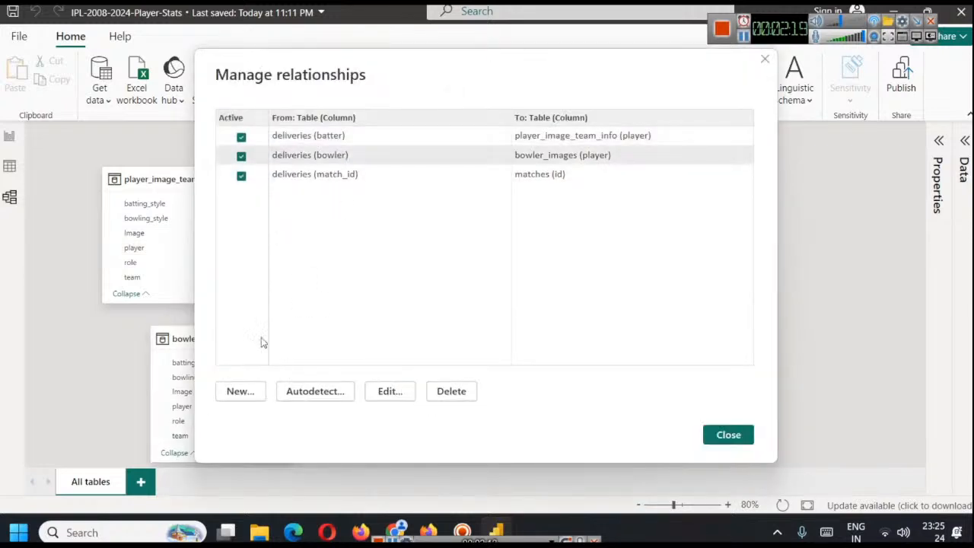
click(399, 388)
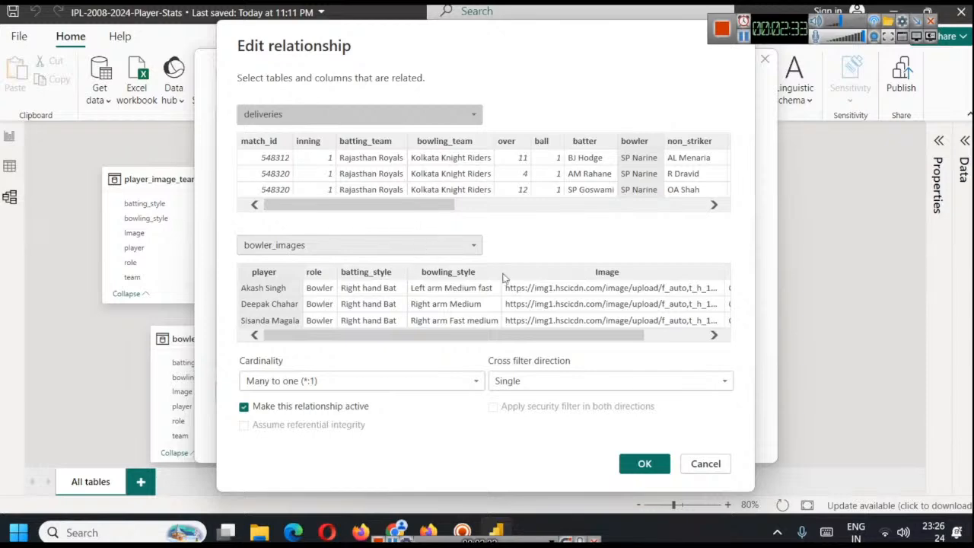
click(718, 464)
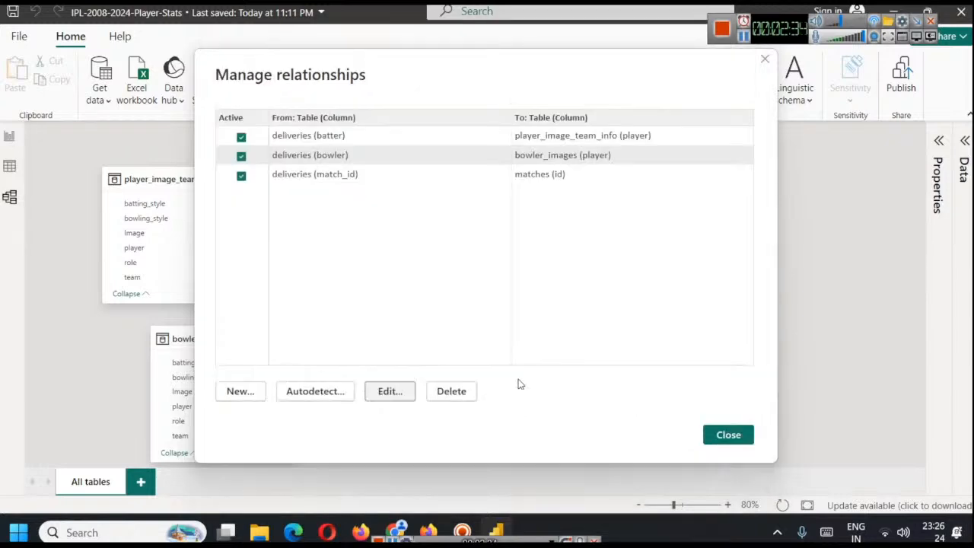
click(766, 61)
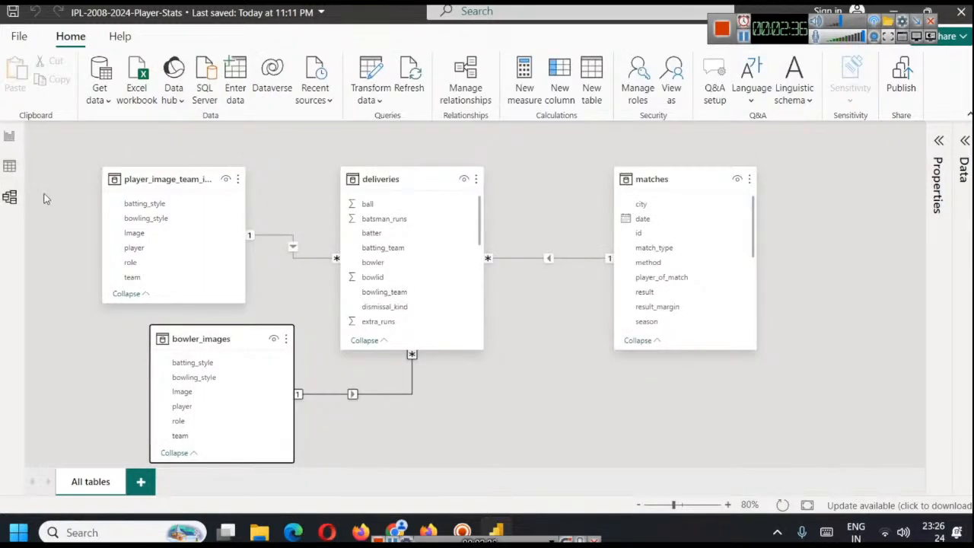
Replace the bowler image table in the report with a new empty table visual under the Bowler Name slicer, extended downward
click(9, 137)
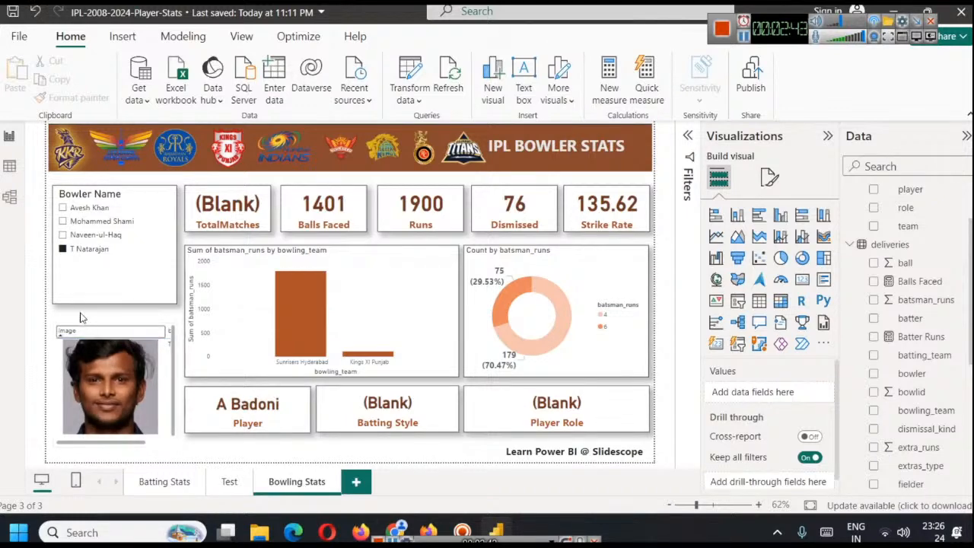
click(61, 378)
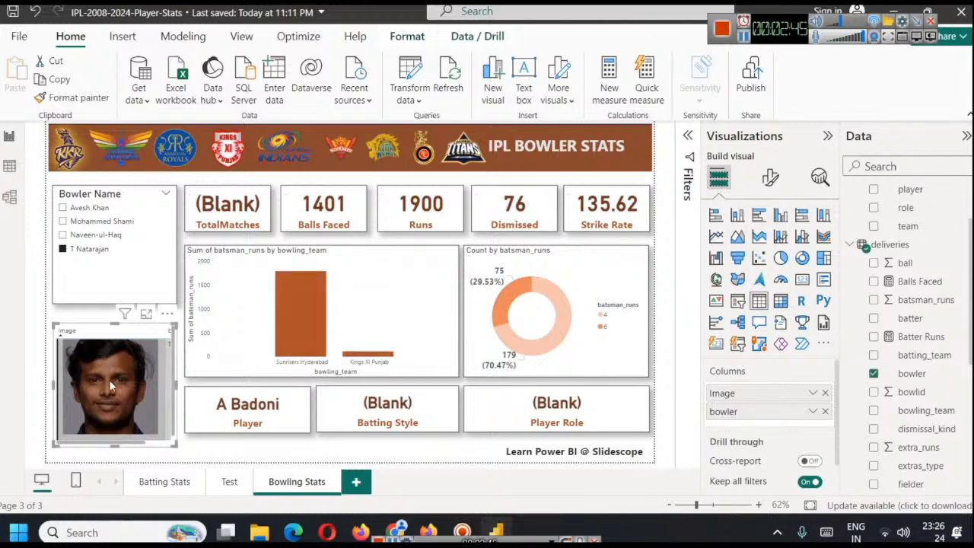
key(Delete)
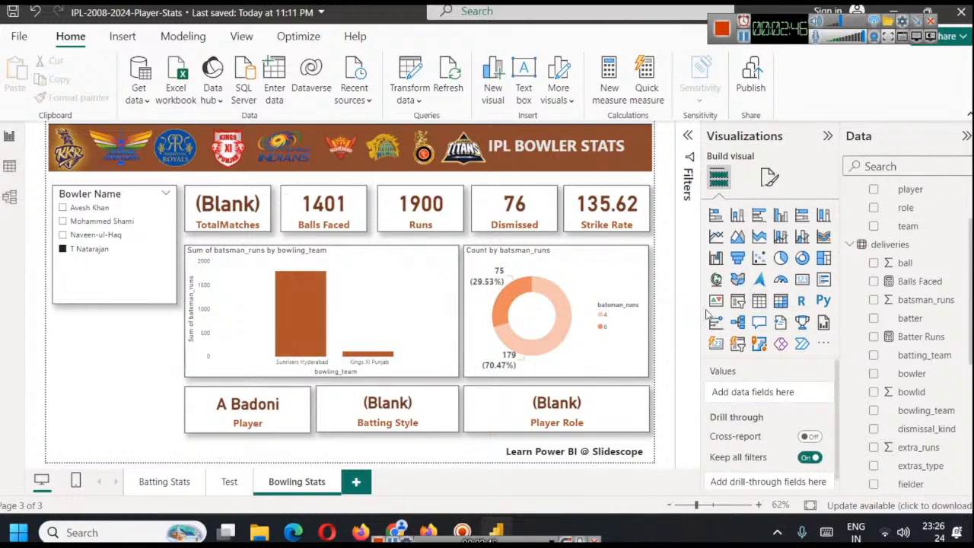
click(759, 301)
drag(129, 346, 129, 362)
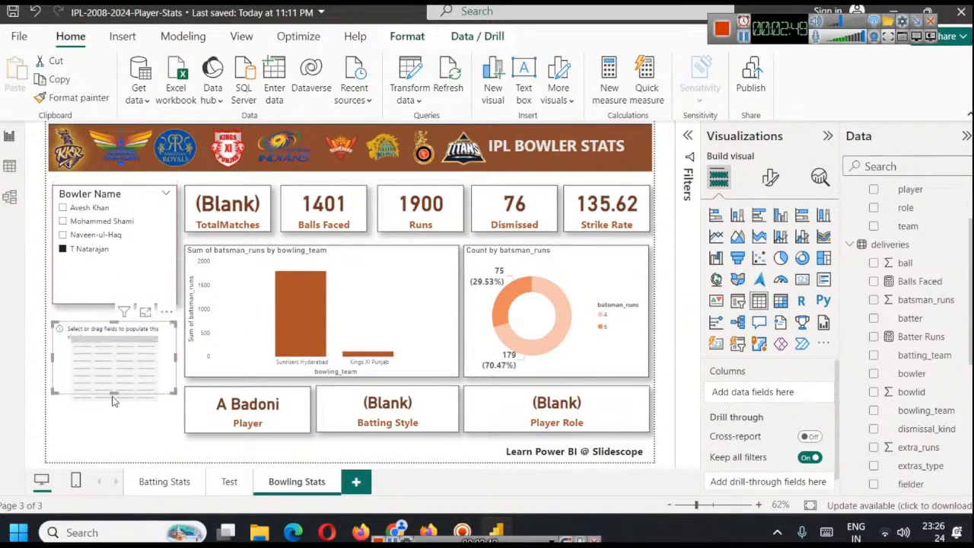
drag(116, 395, 118, 432)
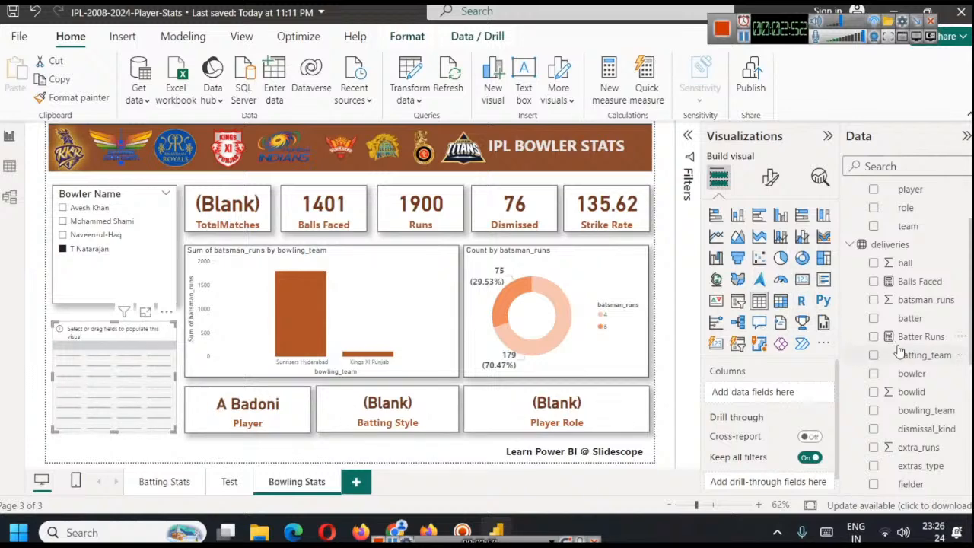
Add the Image field from bowler_images to the new table visual
click(770, 177)
click(724, 183)
scroll(905, 380, down, 5)
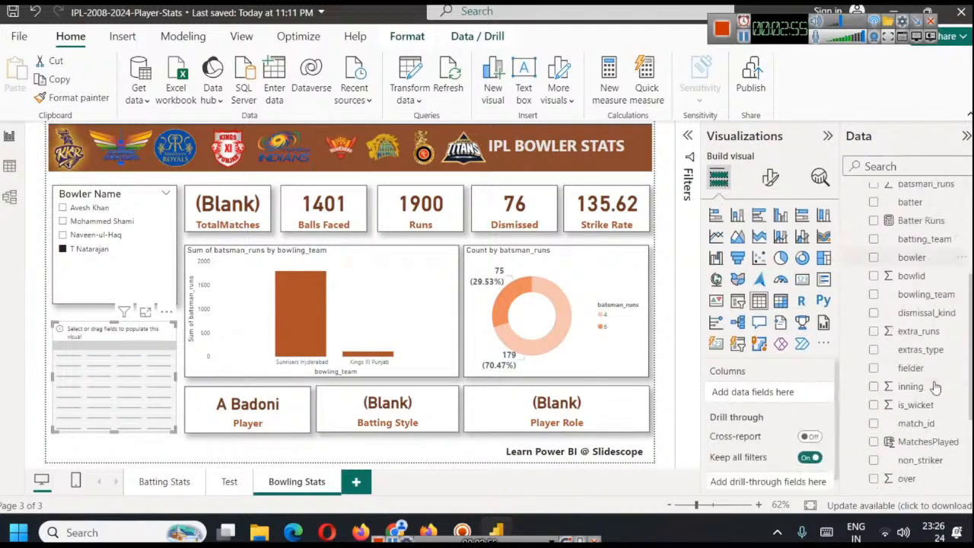
scroll(897, 366, up, 5)
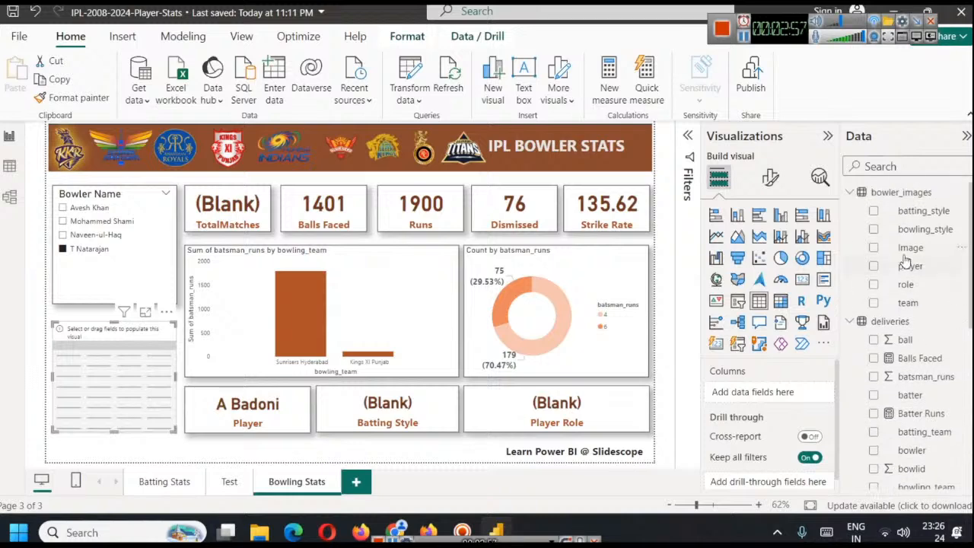
drag(910, 248, 789, 392)
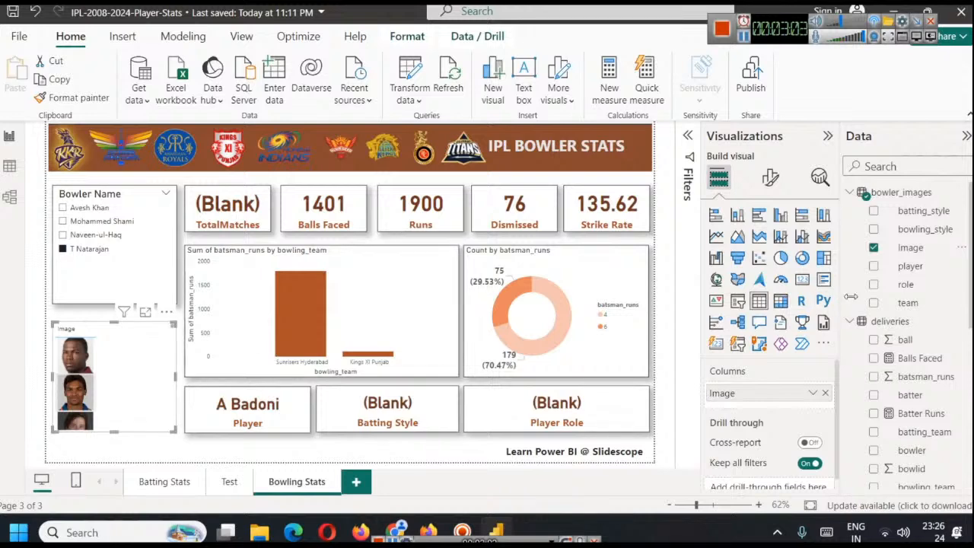
Set the image height in the bowler image table to 220 px
click(770, 176)
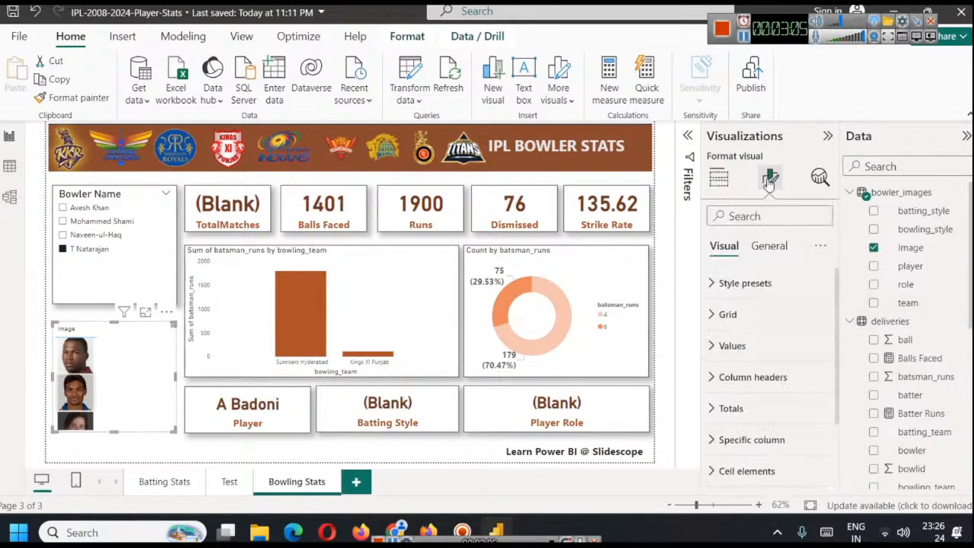
scroll(749, 342, down, 3)
click(741, 442)
scroll(742, 395, down, 1)
click(722, 371)
text(220)
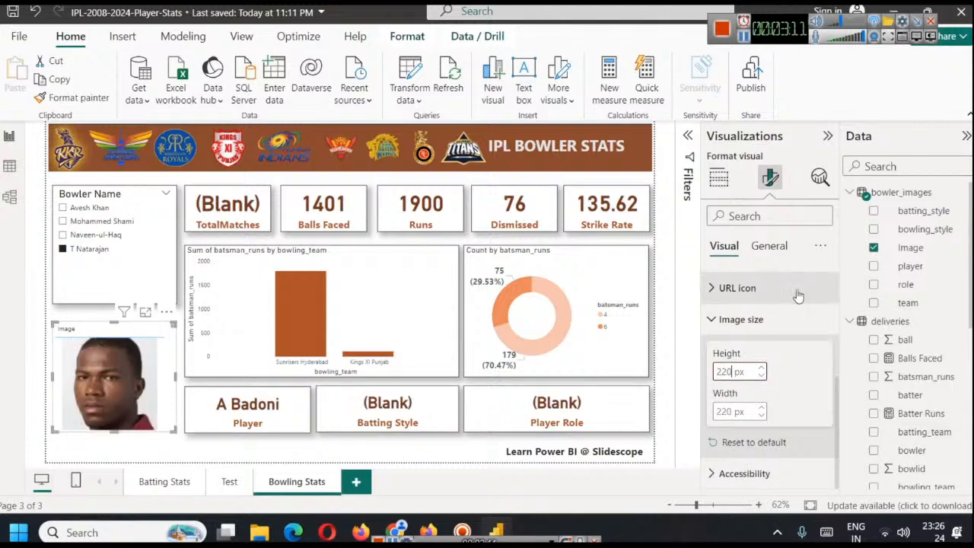
click(718, 176)
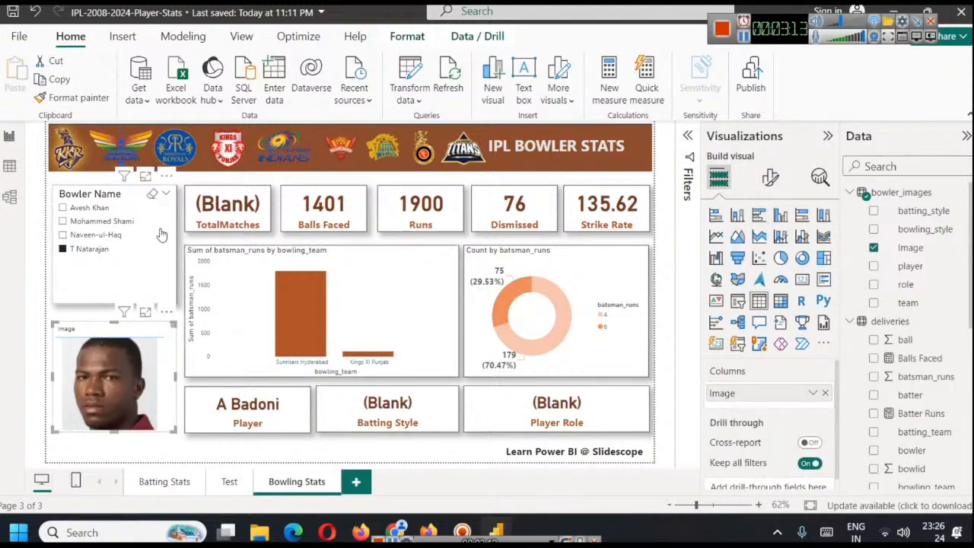
Test the image table by selecting Naveen-ul-Haq, Mohammed Shami and T Natarajan in turn in the Bowler Name slicer
click(93, 235)
click(93, 221)
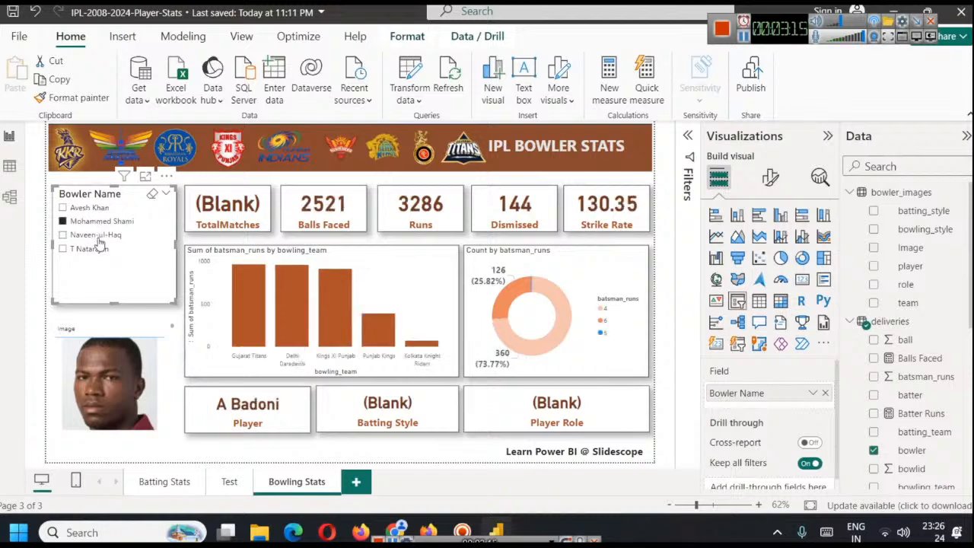
click(92, 250)
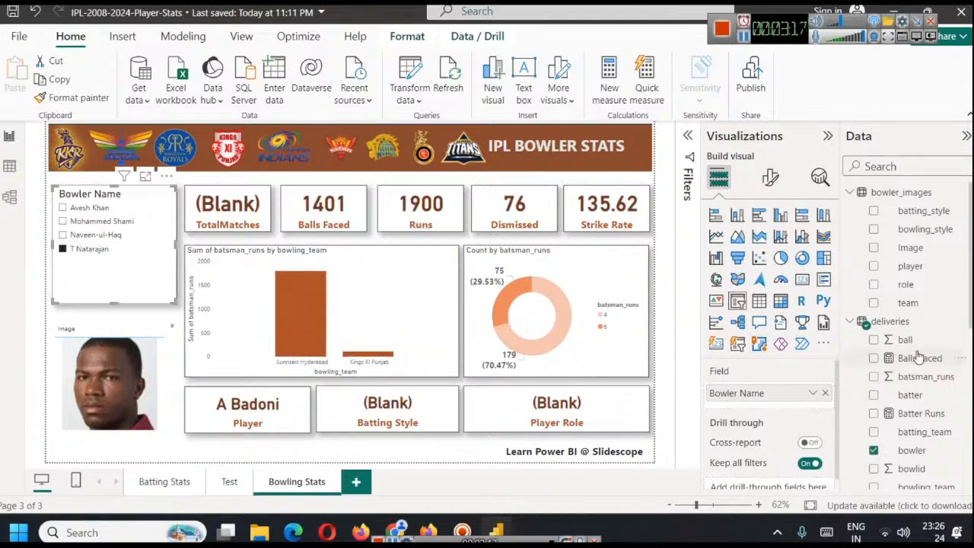
scroll(939, 297, down, 3)
drag(922, 301, 808, 400)
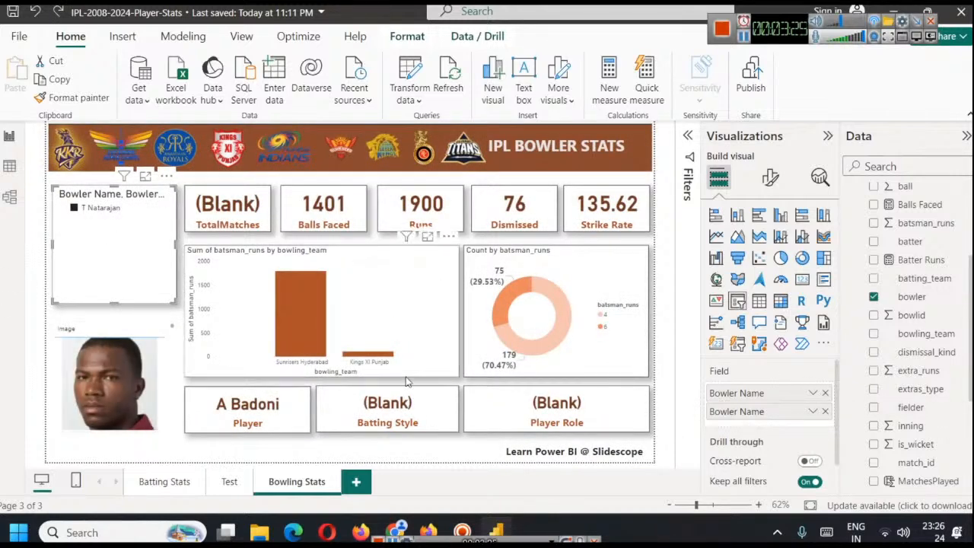
click(825, 411)
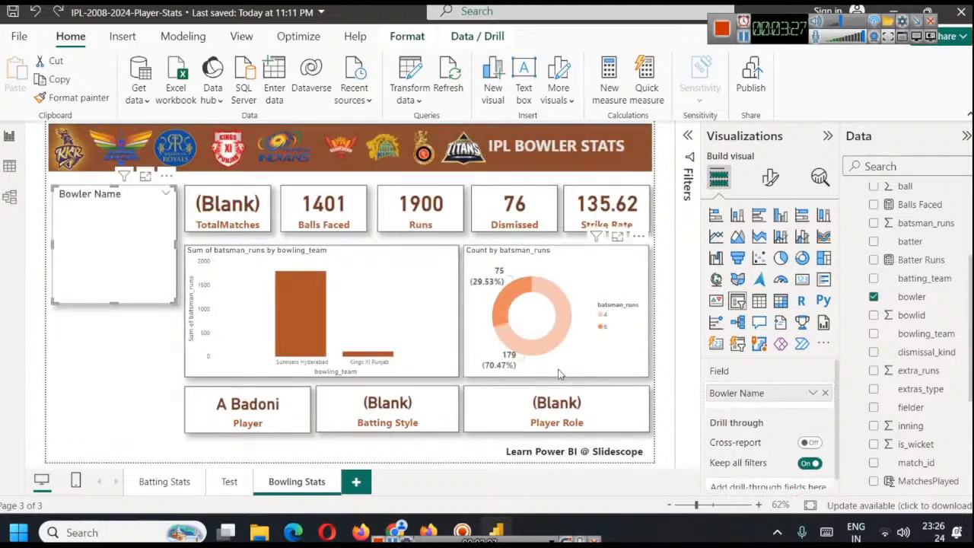
Add the bowler field from deliveries to the image table after Image, and bring the bowler's photo fully into view
click(172, 358)
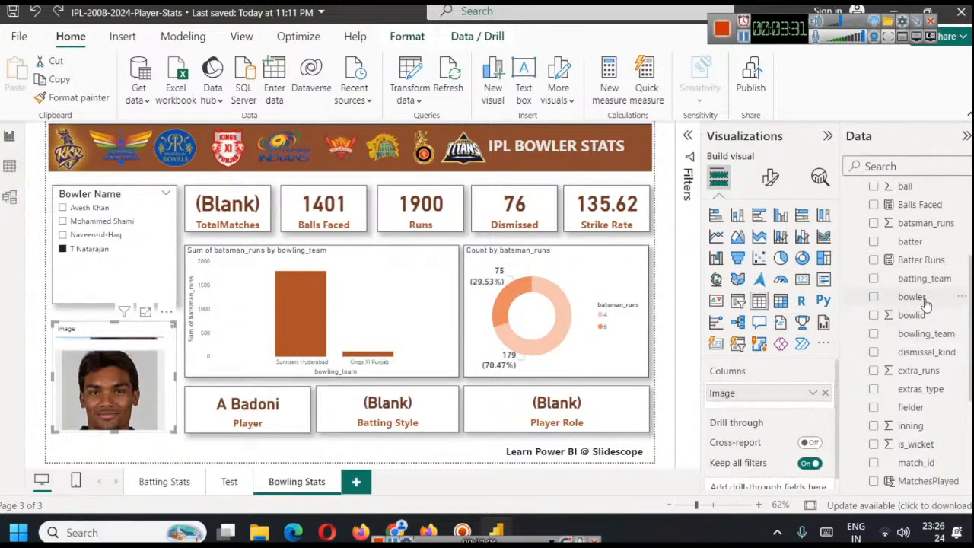
scroll(925, 303, up, 1)
drag(929, 380, 791, 399)
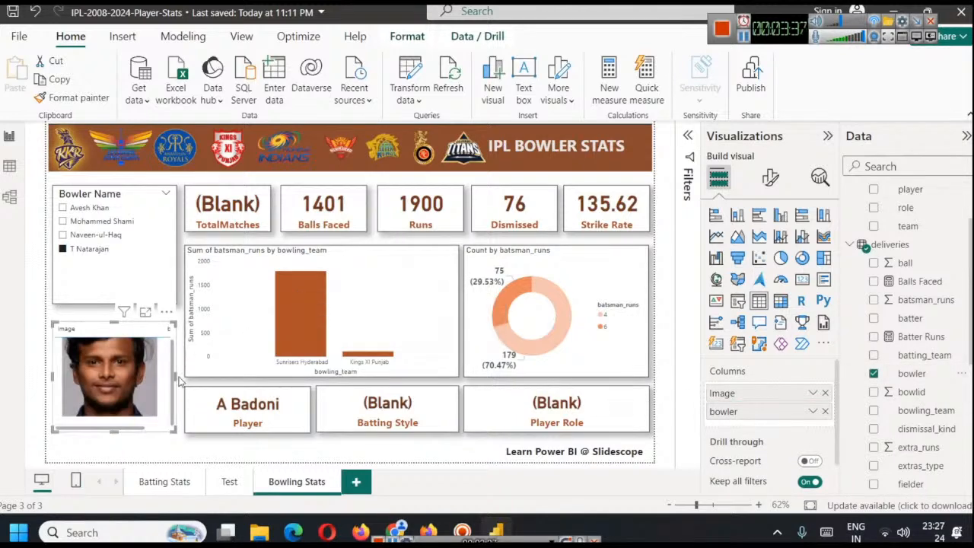
drag(173, 378, 172, 369)
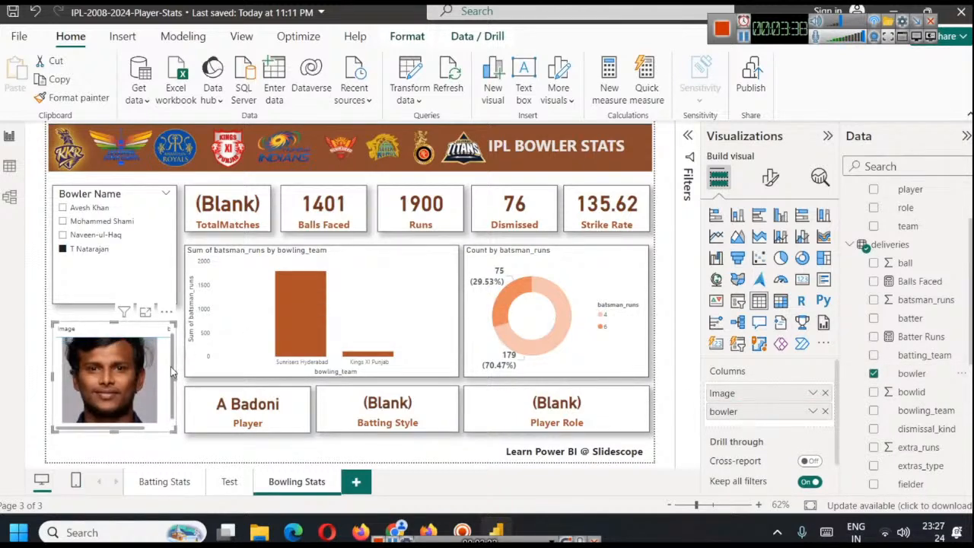
Check the photo filtering by selecting Naveen-ul-Haq, Mohammed Shami and Avesh Khan in turn in the Bowler Name slicer
click(86, 235)
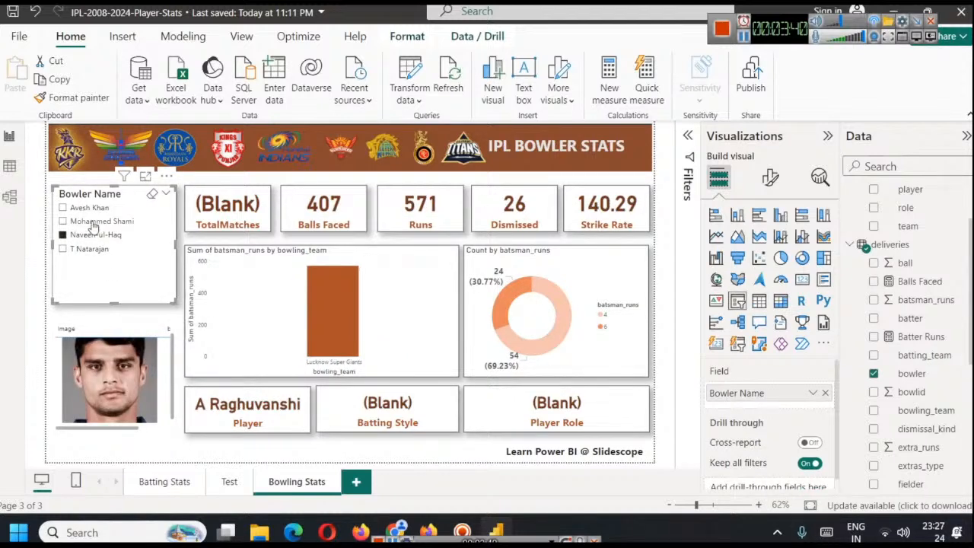
click(87, 220)
click(85, 208)
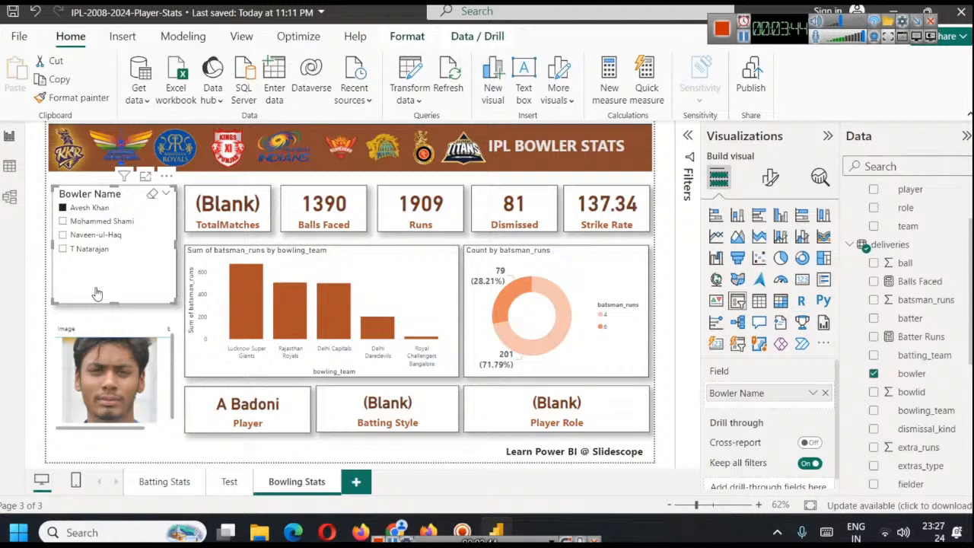
Expand the slicer's Bowler Name filter and browse its list of bowlers
click(689, 135)
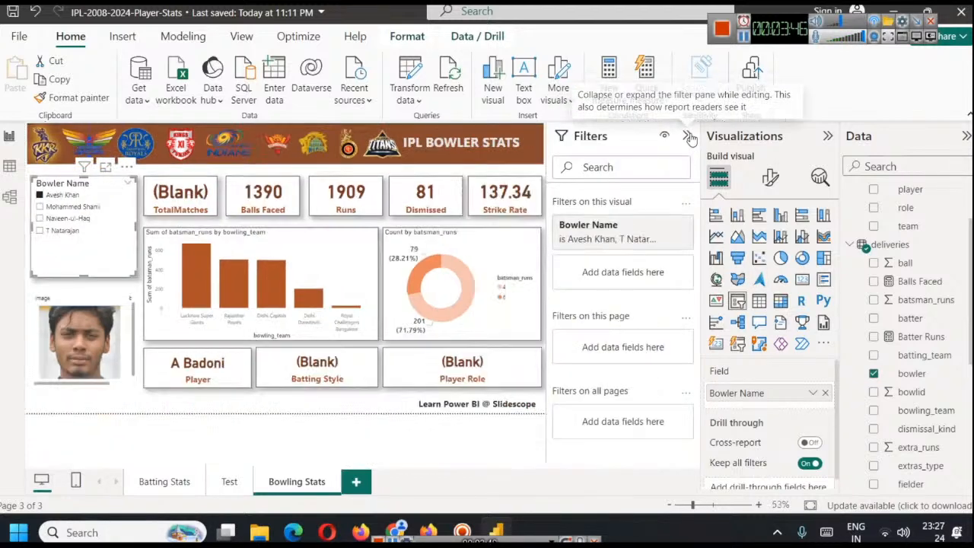
click(662, 227)
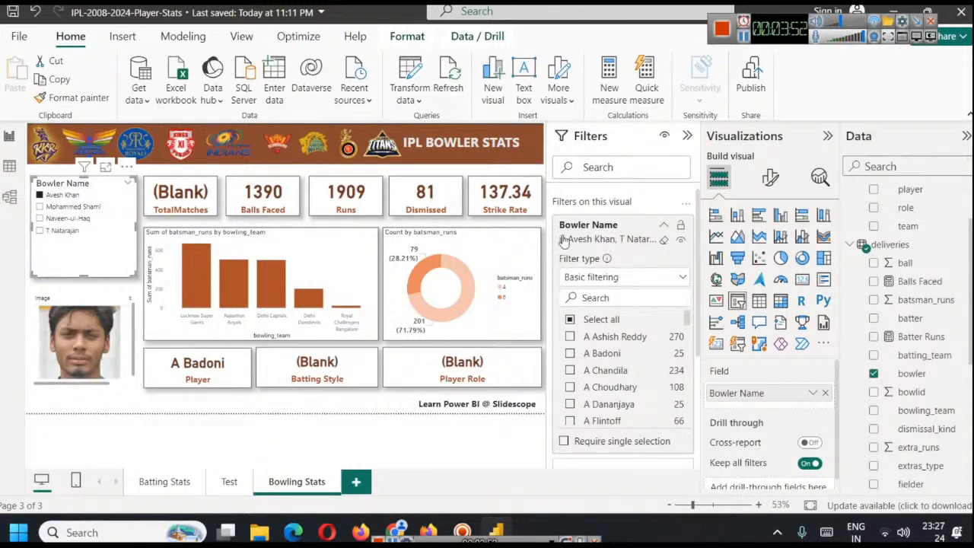
scroll(628, 381, down, 10)
scroll(620, 381, down, 5)
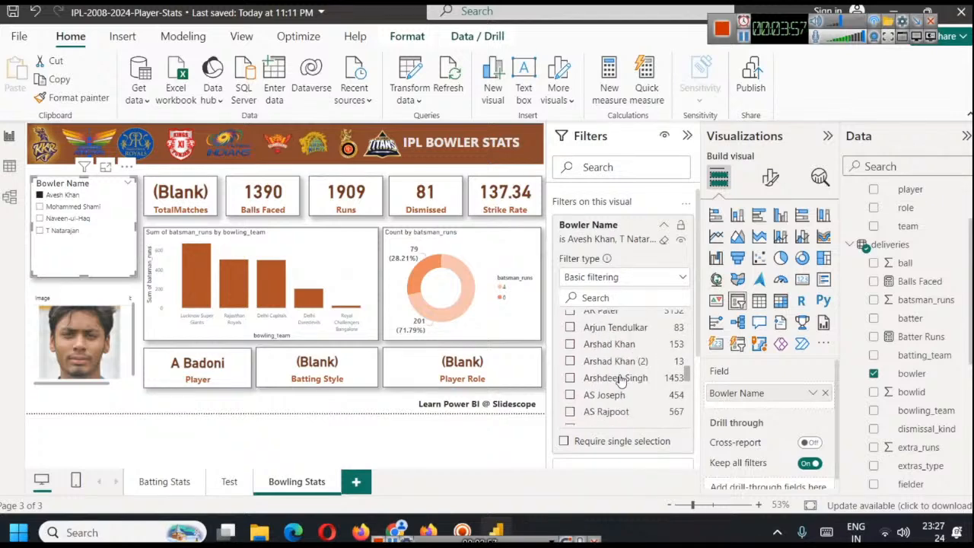
Browse the player names in the bowler_images table data for another bowler to include
click(9, 169)
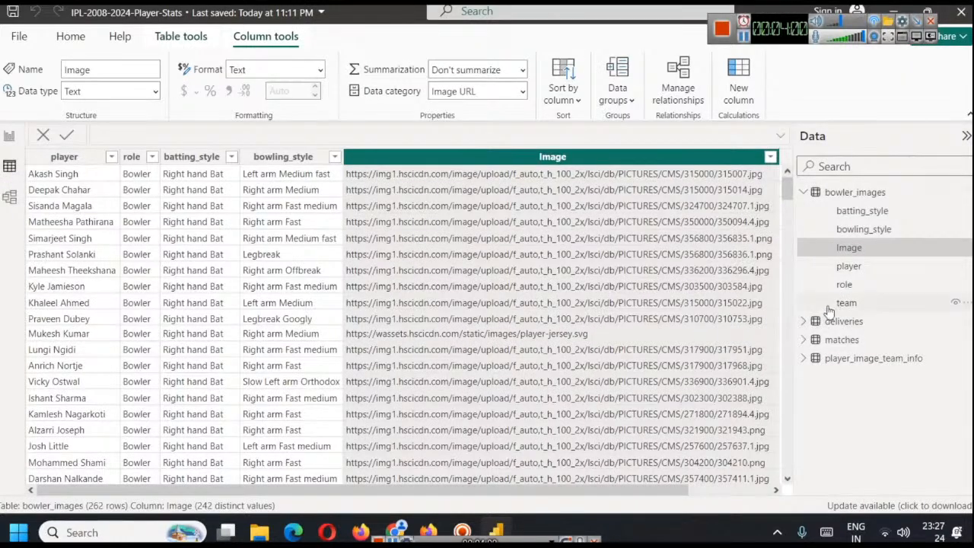
scroll(101, 279, down, 1)
scroll(101, 279, down, 3)
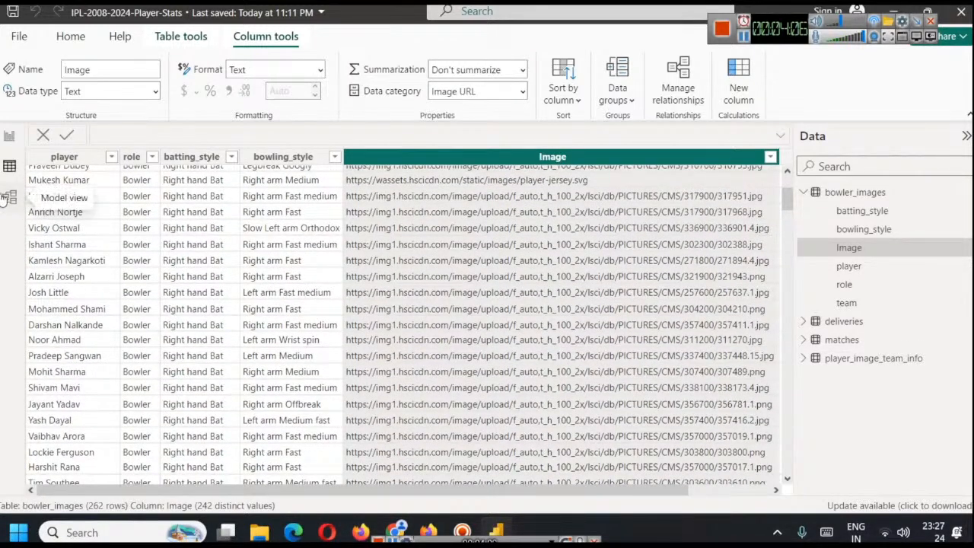
scroll(107, 293, down, 2)
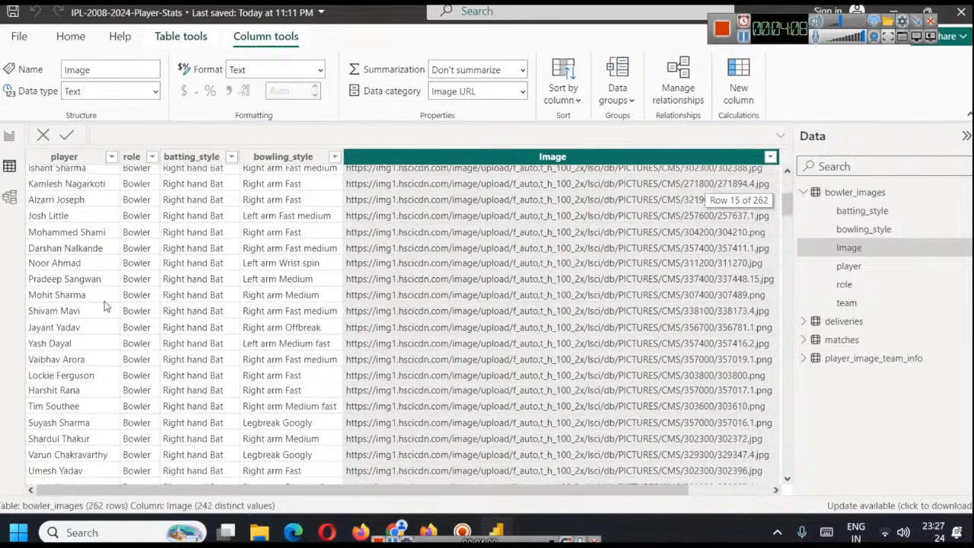
scroll(116, 356, down, 2)
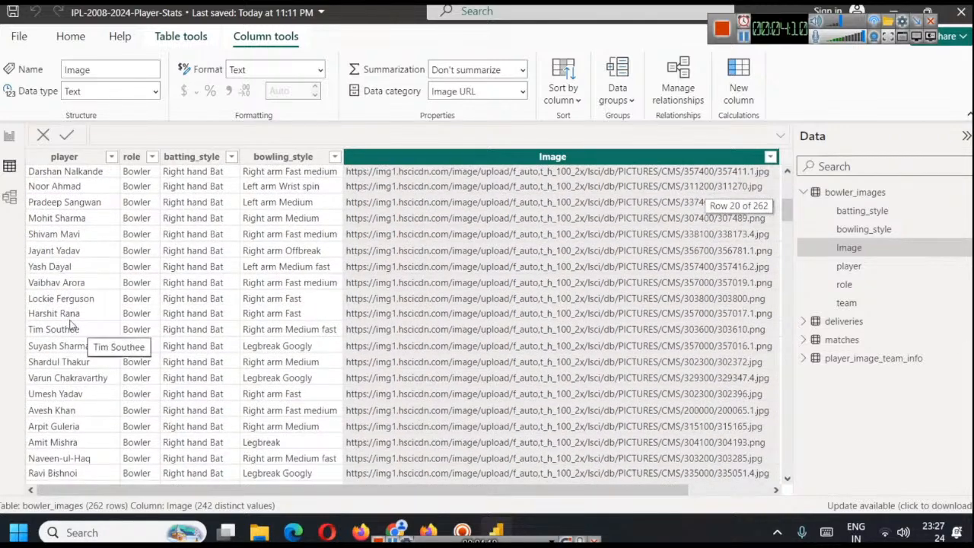
Find Harshit Rana with the search "hars", include him in the Bowler Name filter, and select him in the slicer
click(10, 136)
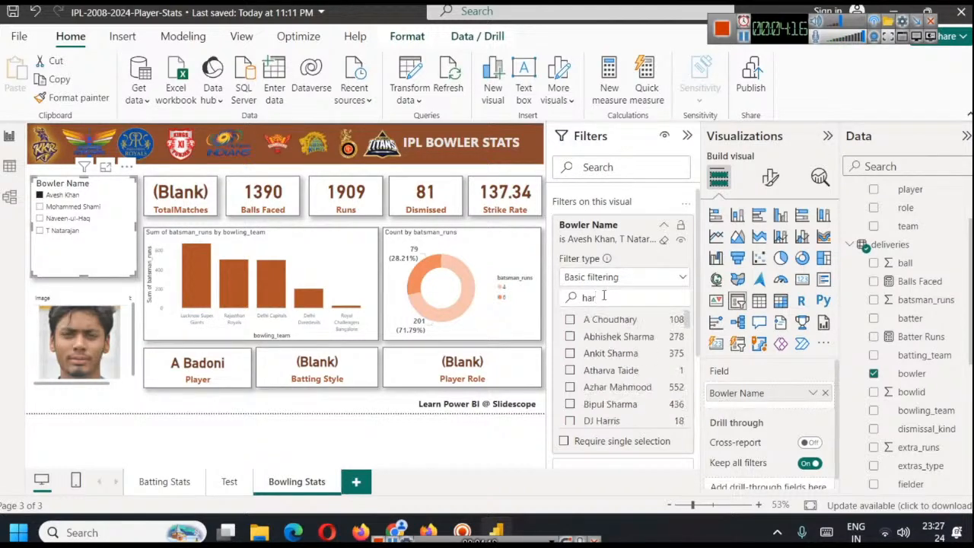
click(570, 319)
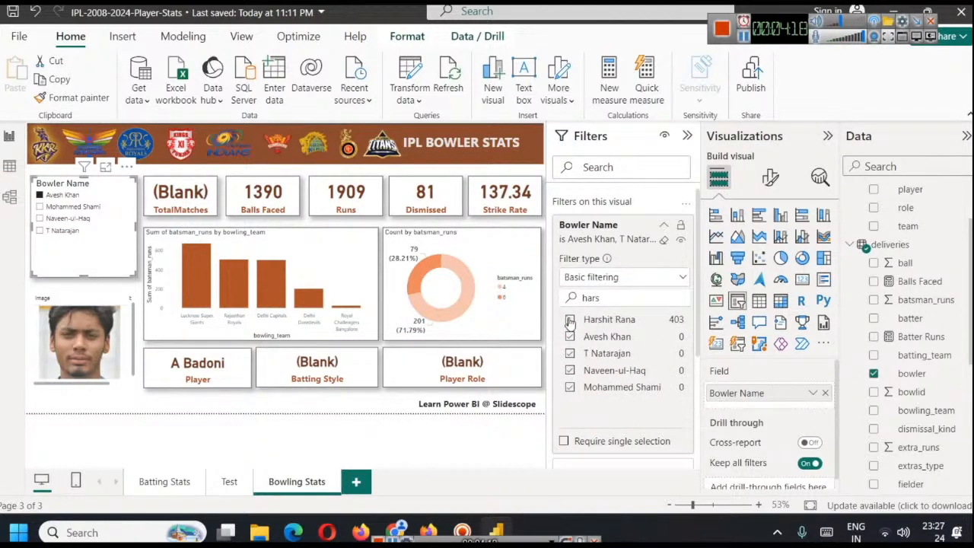
click(55, 207)
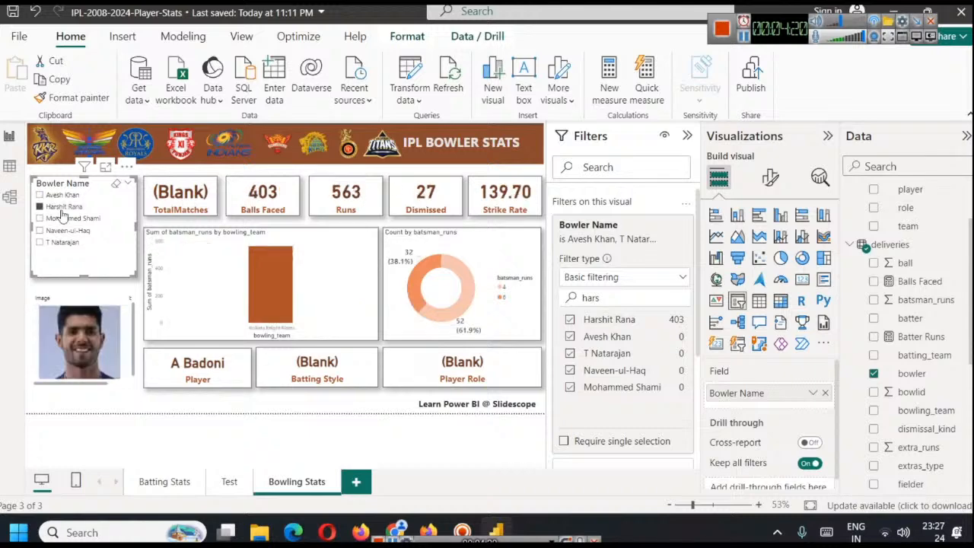
Remove the Player field from the A Badoni card, leaving the card empty for a bowler-based field
click(827, 135)
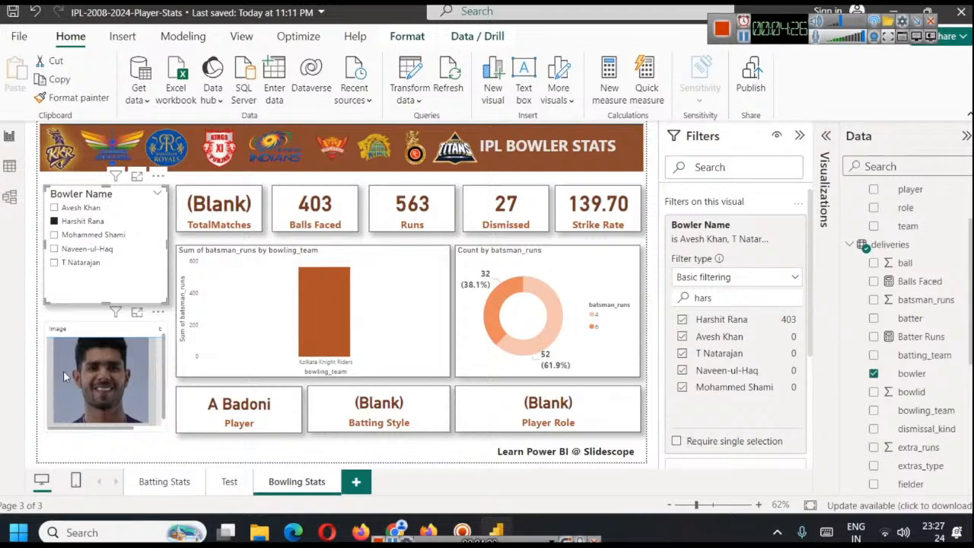
click(241, 401)
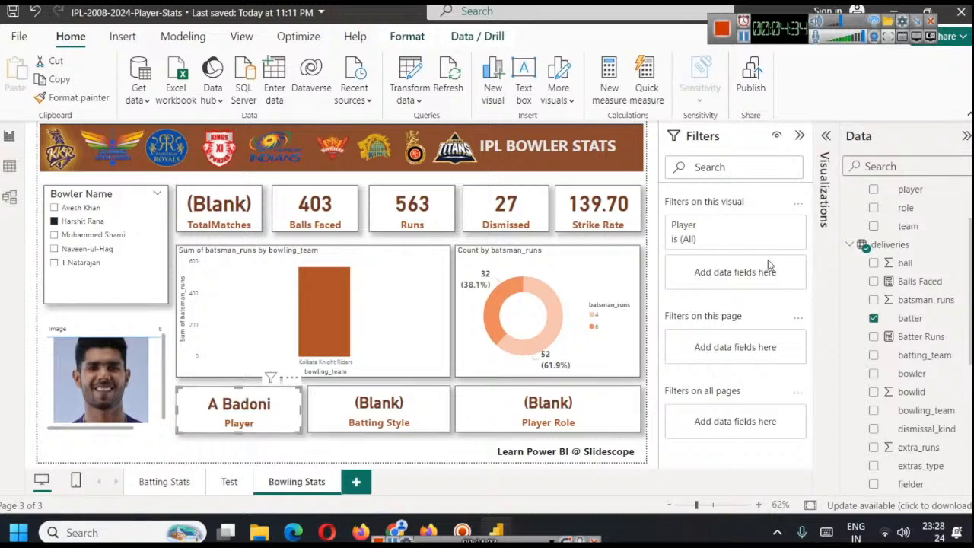
click(826, 137)
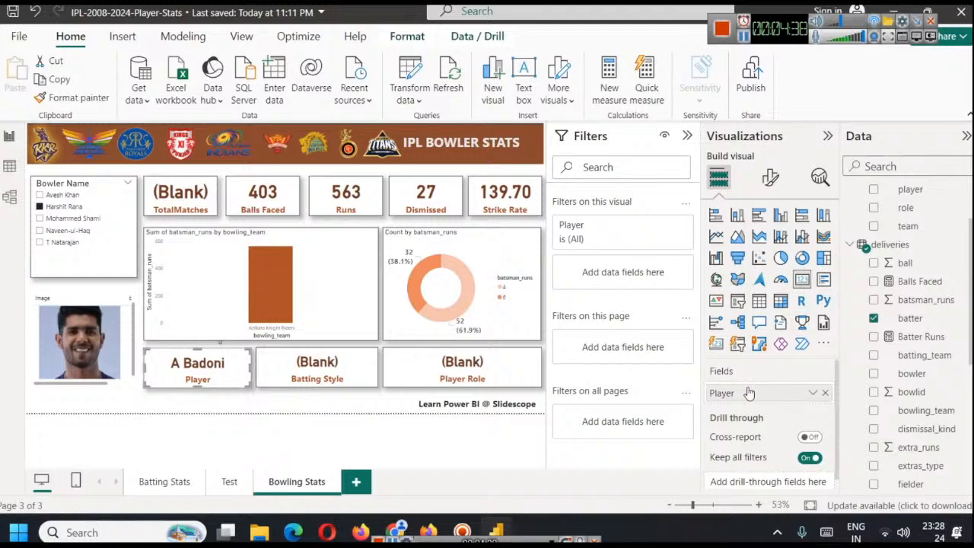
scroll(959, 370, up, 1)
scroll(959, 369, up, 1)
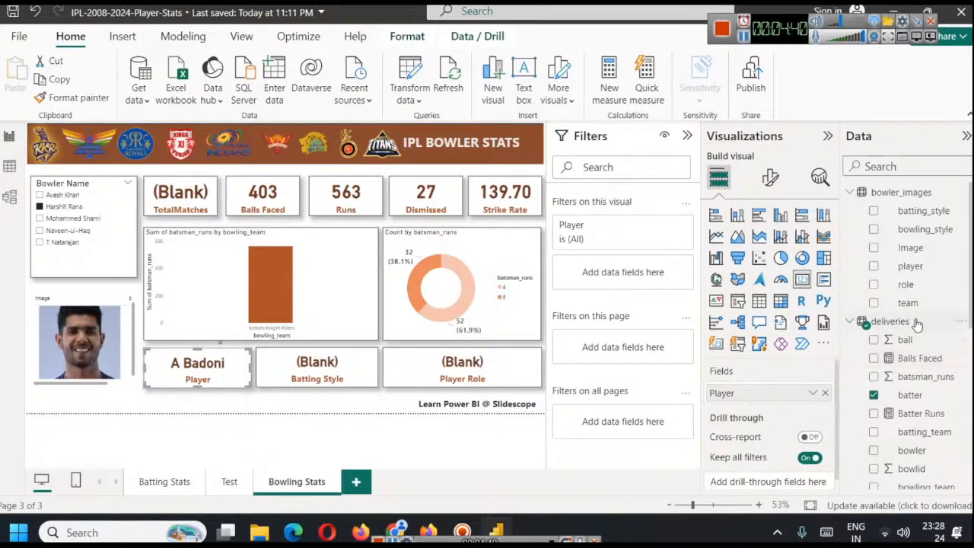
scroll(913, 403, down, 9)
scroll(889, 431, up, 2)
scroll(889, 430, down, 5)
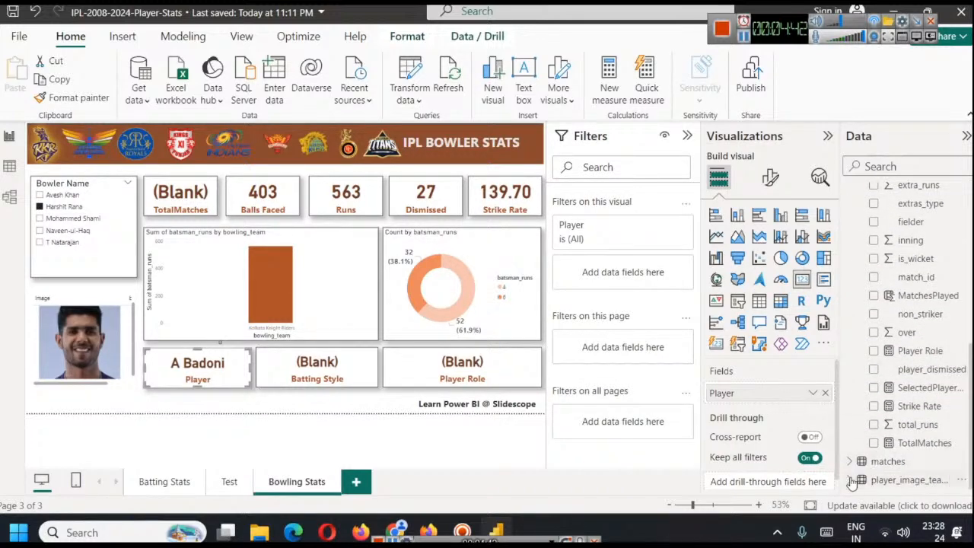
scroll(905, 429, up, 2)
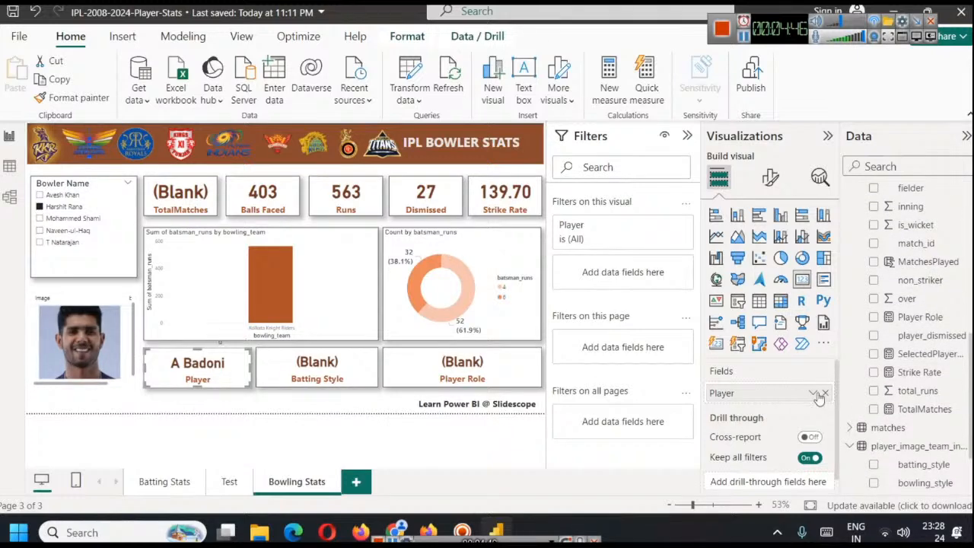
scroll(892, 401, up, 10)
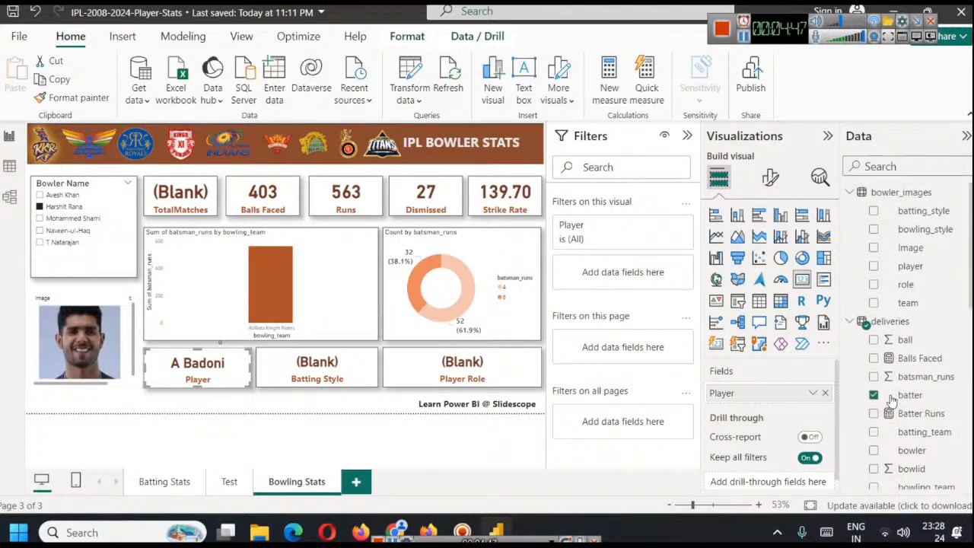
click(825, 393)
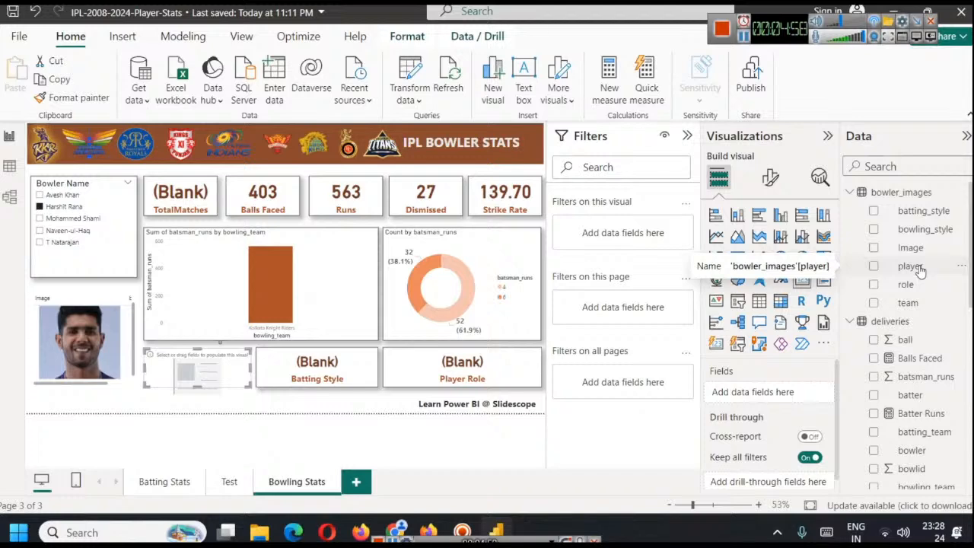
Try the player field from bowler_images in the emptied card, testing it with Naveen-ul-Haq and Avesh Khan in the Bowler Name slicer
drag(919, 267, 778, 396)
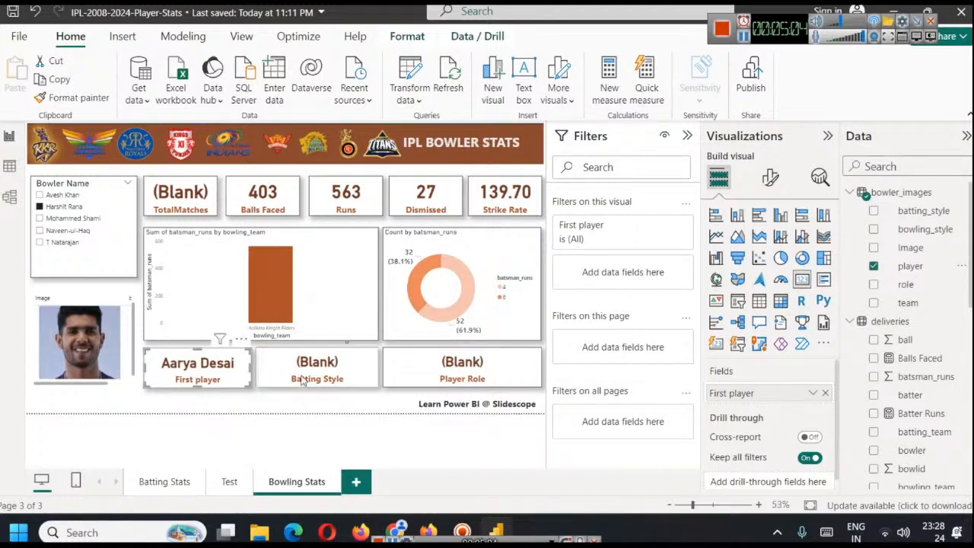
click(60, 233)
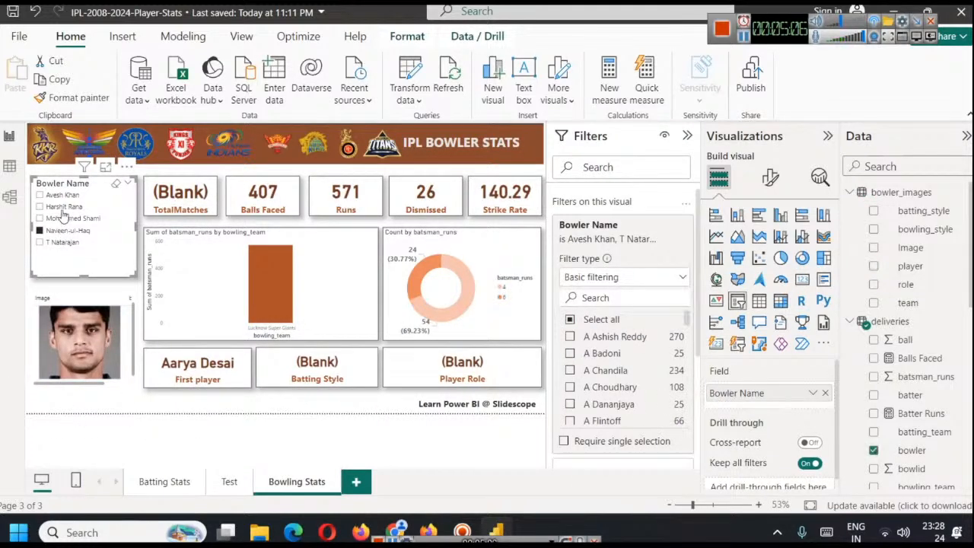
click(63, 194)
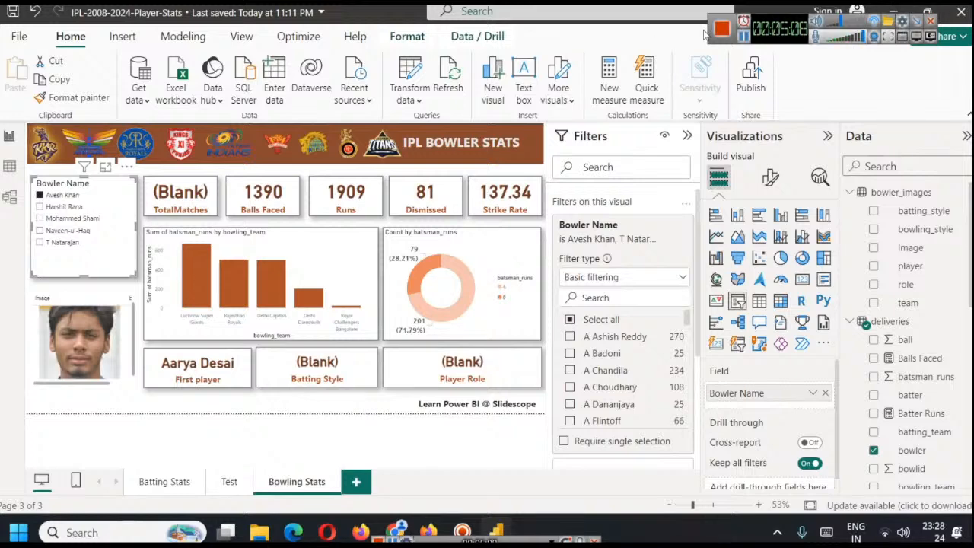
Replace the First player field in the card with the bowler field from the deliveries table
click(197, 365)
click(825, 392)
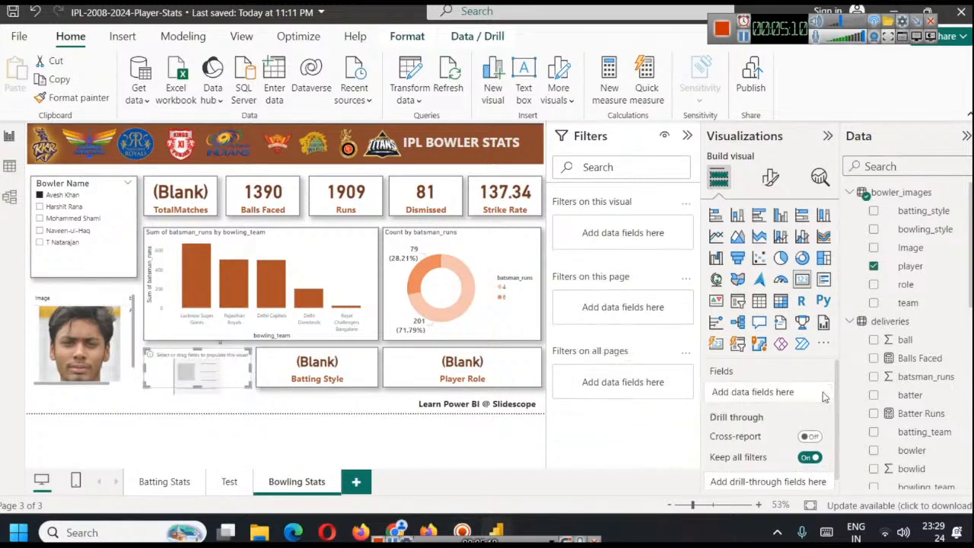
scroll(932, 327, down, 4)
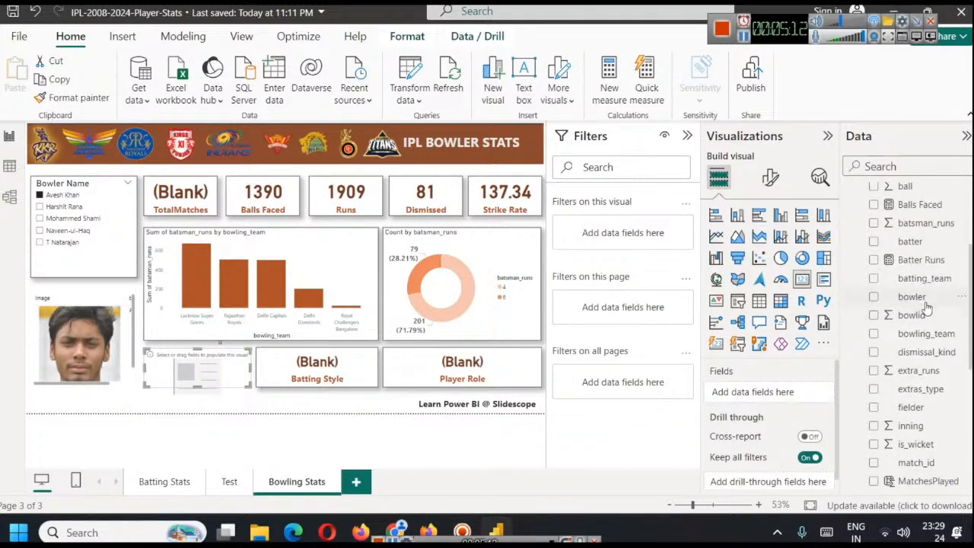
drag(911, 297, 784, 393)
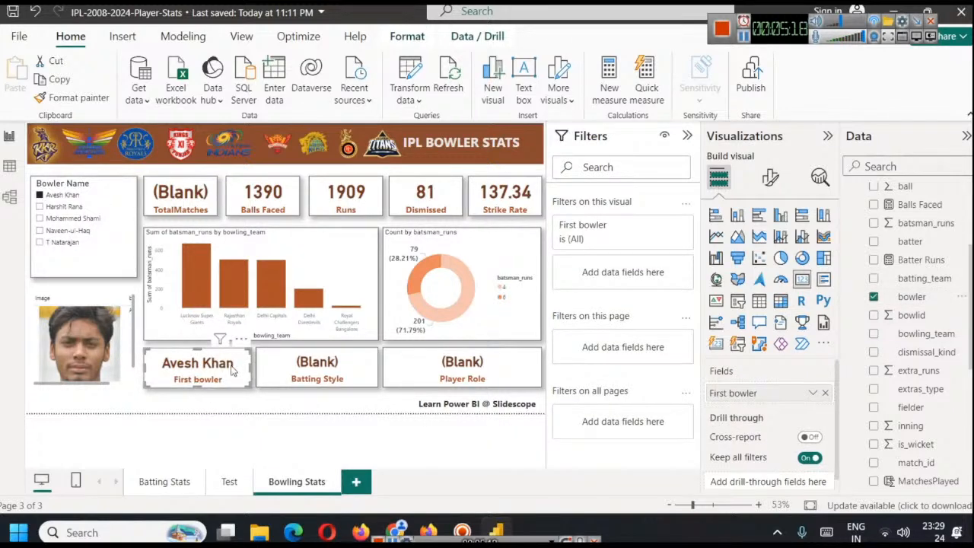
Rename the card's First bowler field to Bowler for this visual
right_click(753, 394)
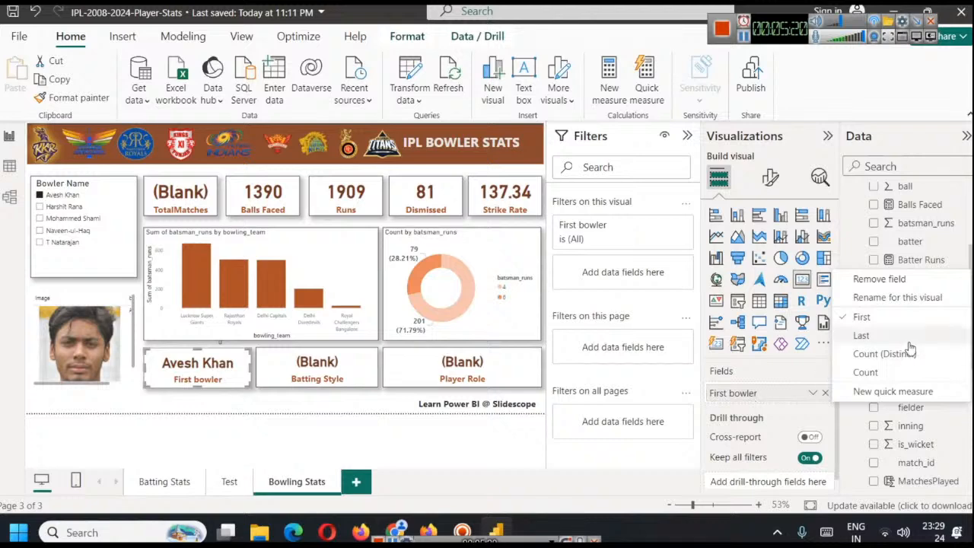
click(905, 298)
key(Left)
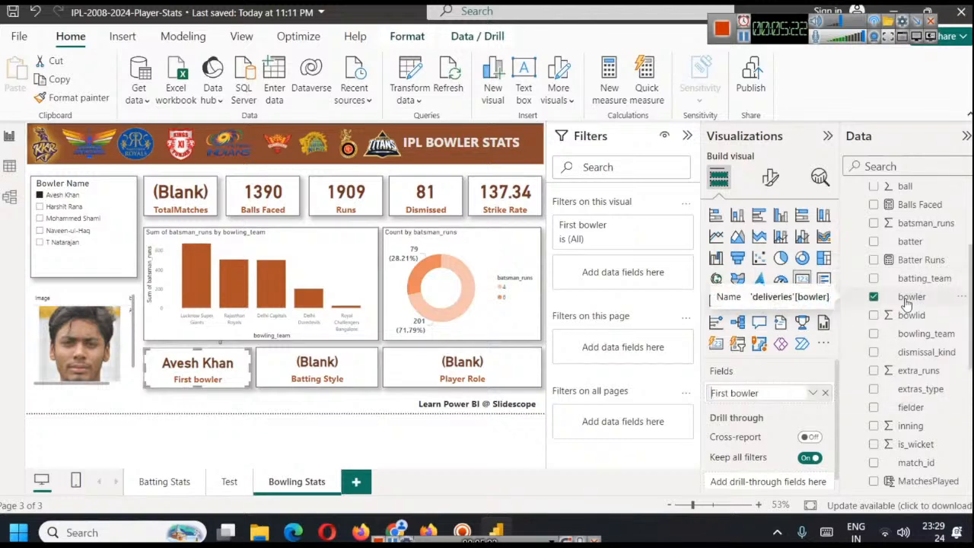
key(shift+Right)
text(B)
key(Return)
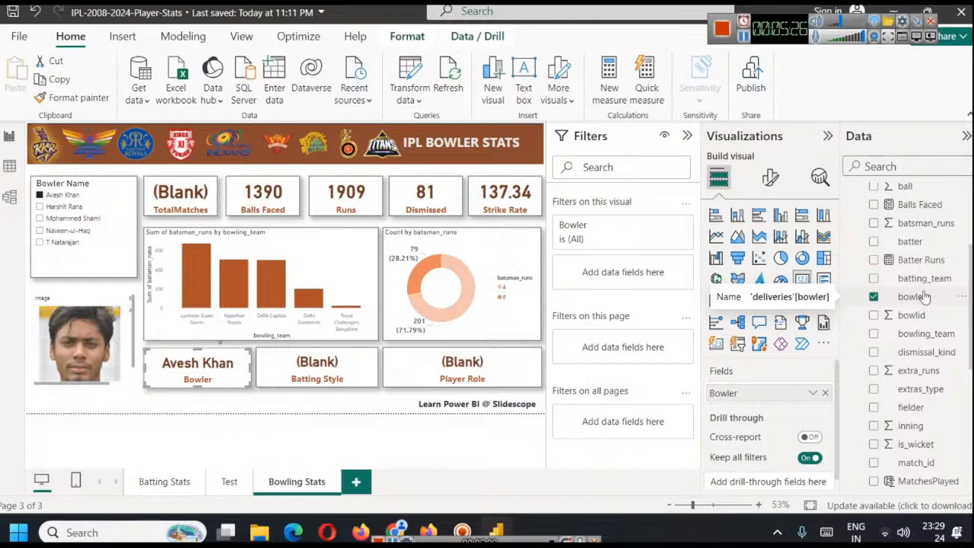
Open the SelectedPlayerBattingStyle measure behind the Batting Style card and copy its entire formula
click(318, 369)
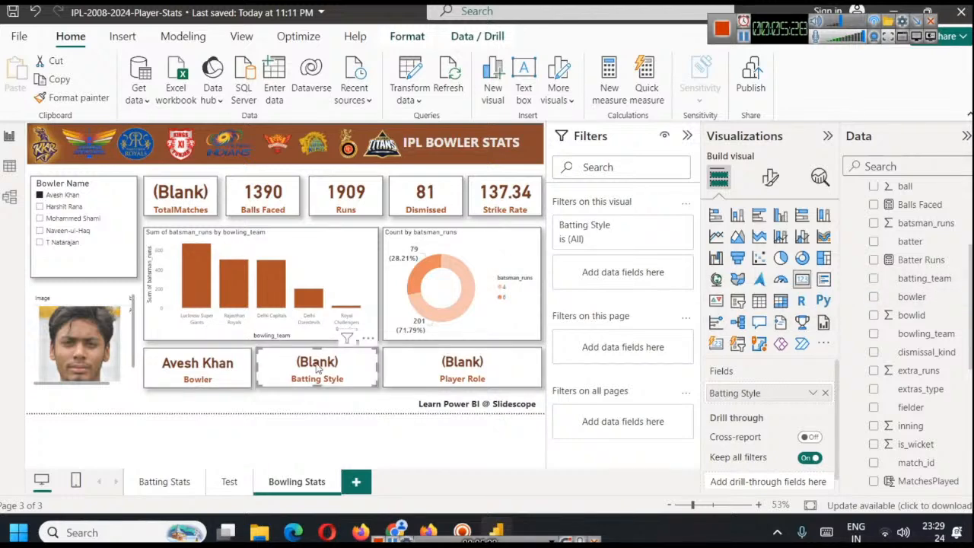
scroll(913, 334, up, 2)
scroll(929, 335, down, 8)
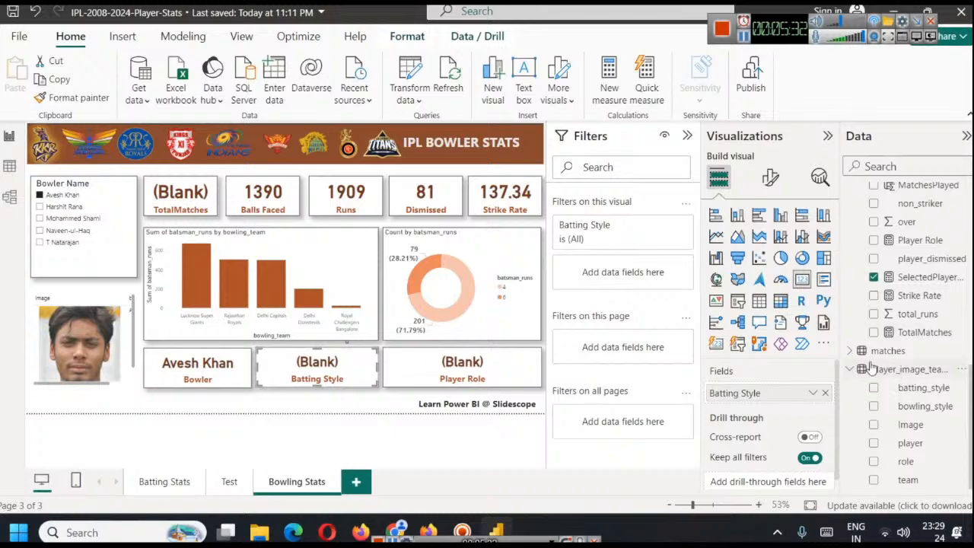
click(850, 351)
scroll(892, 388, down, 5)
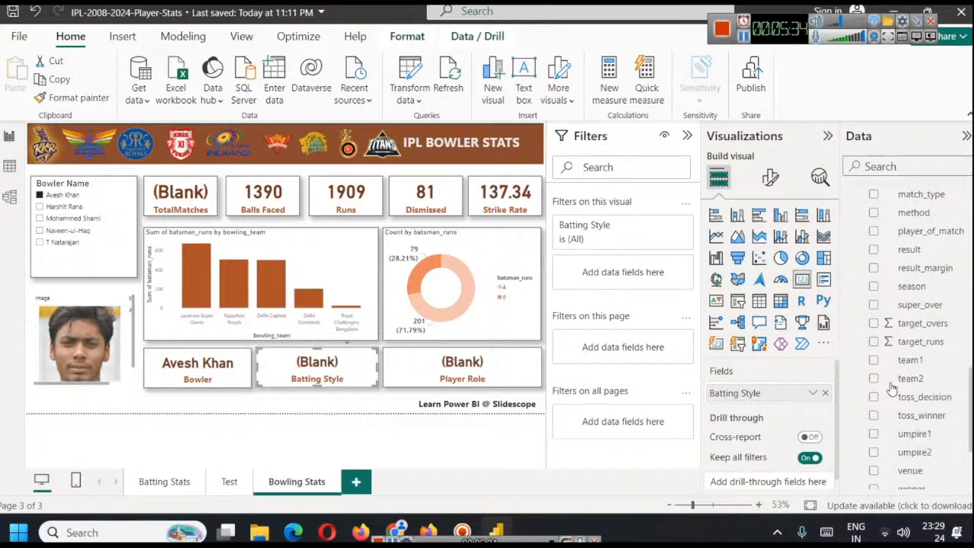
scroll(892, 388, up, 5)
click(917, 371)
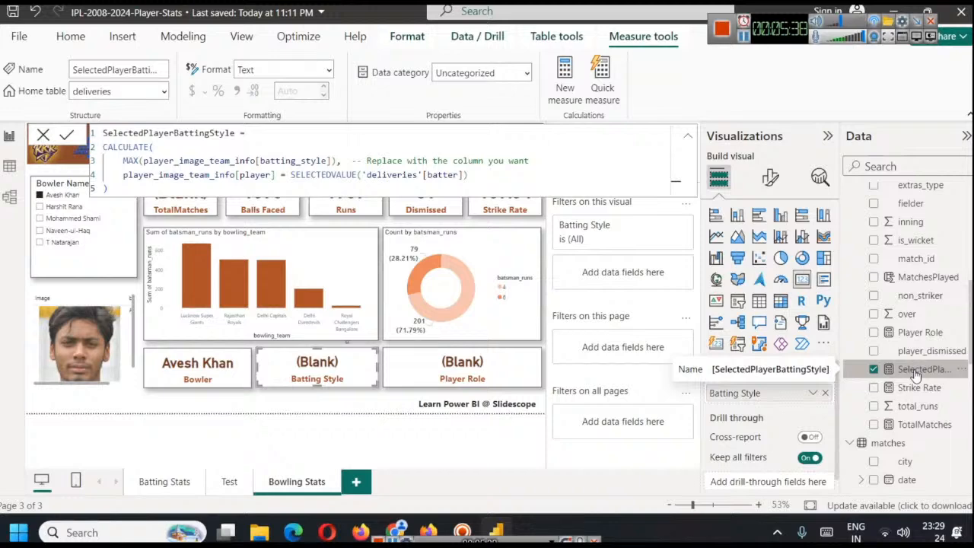
click(172, 144)
key(ctrl+a)
key(ctrl+c)
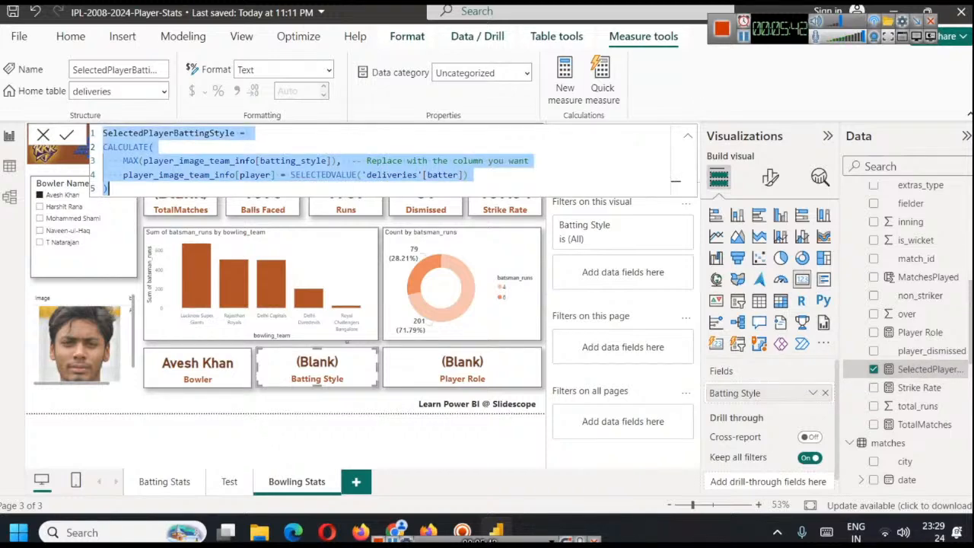
Create a new measure in the deliveries table from the copied formula and name it SelectedPlayerBowlingStyle
scroll(928, 305, up, 5)
scroll(928, 304, down, 5)
scroll(910, 315, up, 3)
scroll(912, 316, up, 3)
scroll(912, 316, down, 6)
scroll(911, 315, up, 2)
scroll(911, 315, up, 4)
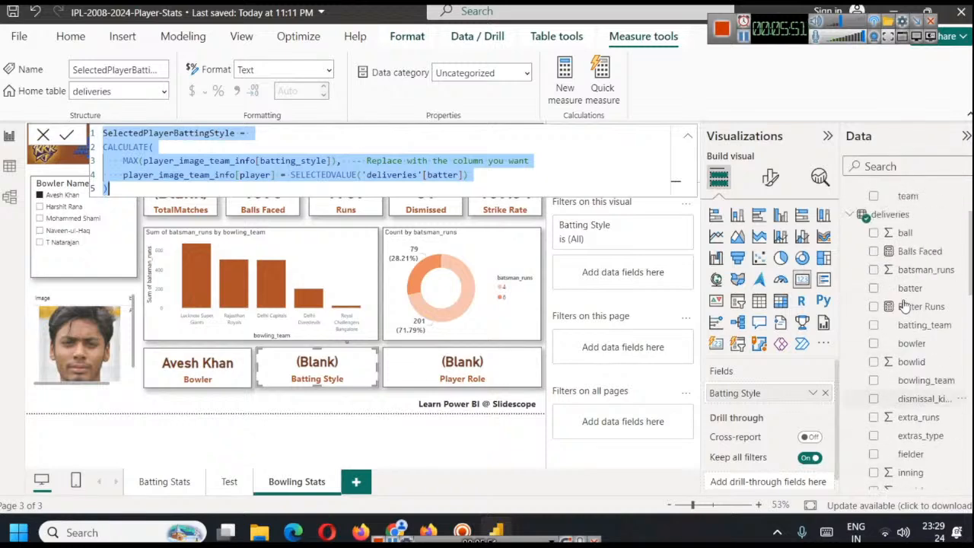
scroll(898, 228, down, 1)
click(890, 198)
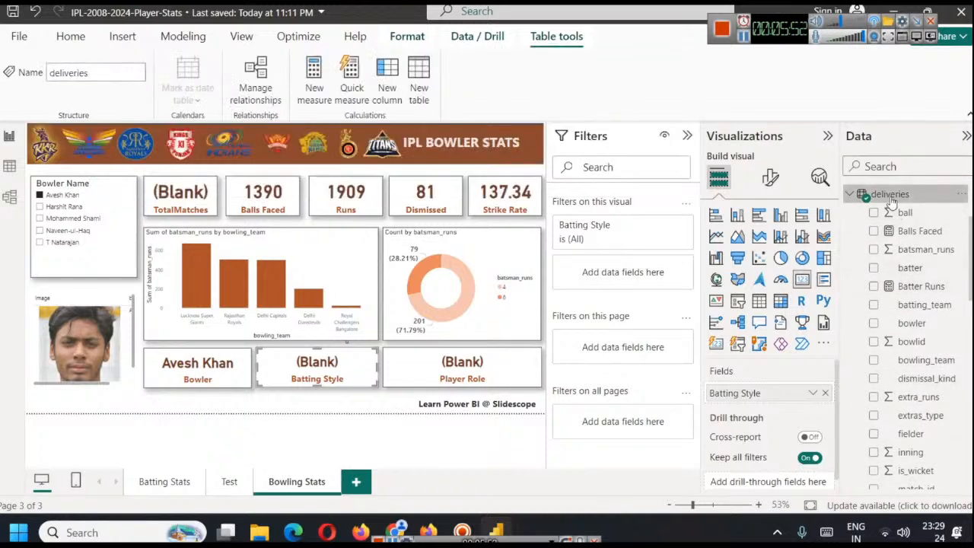
click(182, 36)
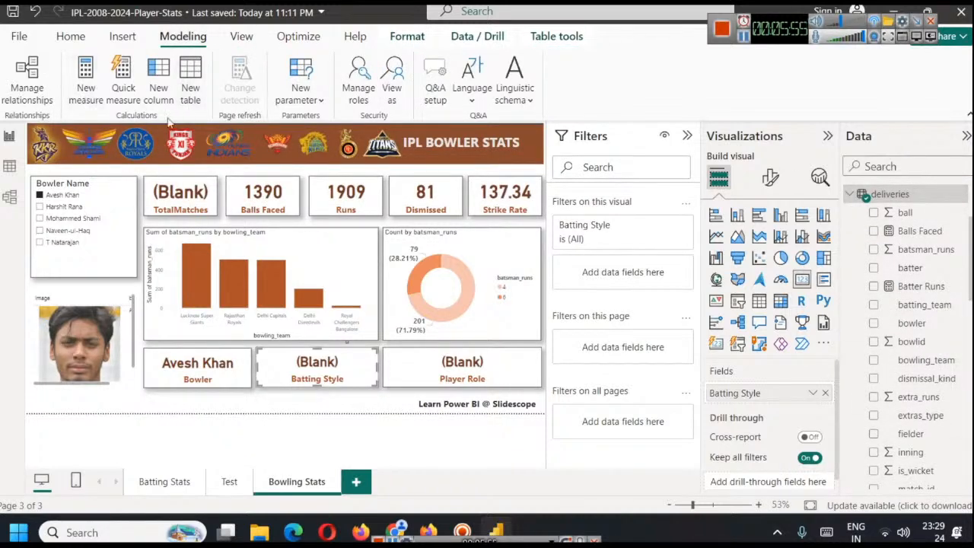
click(89, 93)
key(ctrl+v)
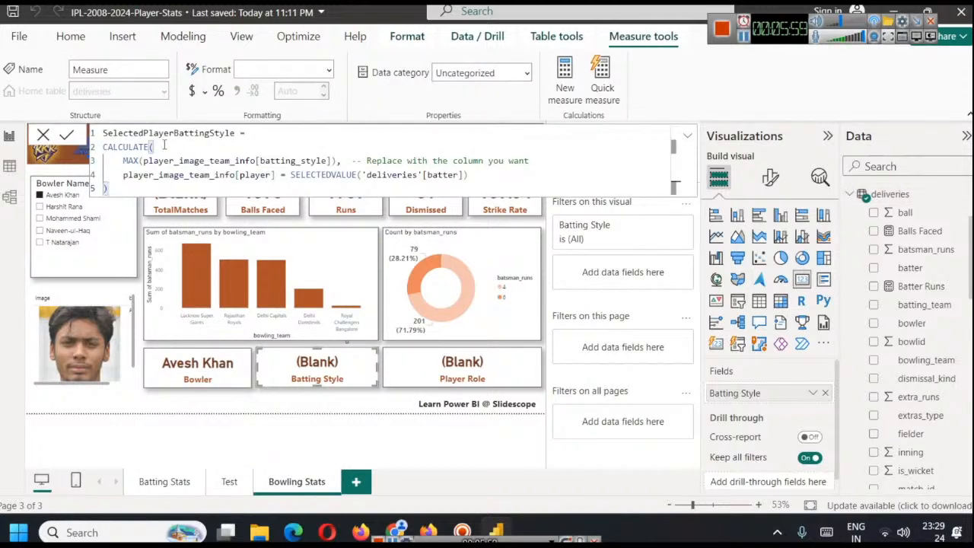
drag(174, 133, 211, 134)
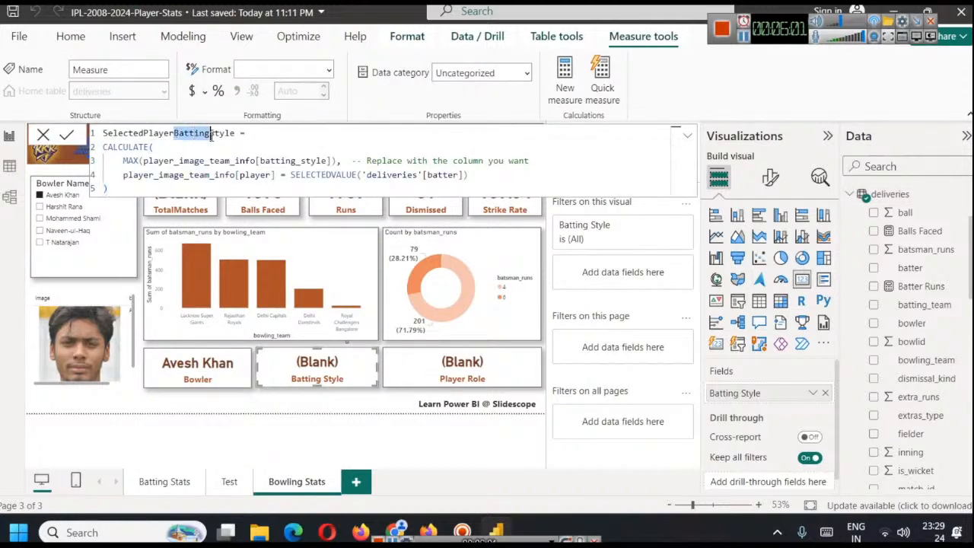
text(Bowling)
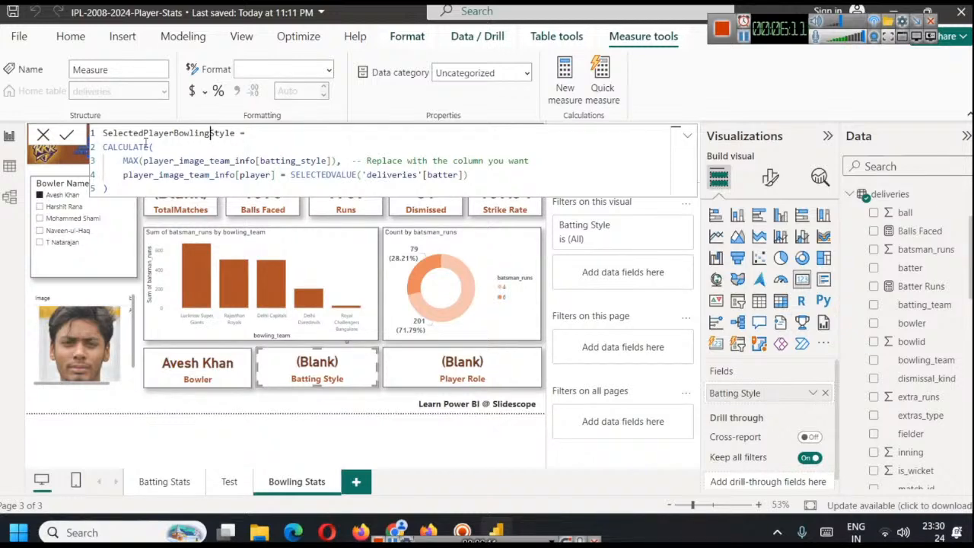
Change the MAX argument in the new measure's formula to bowler_images[bowling_style]
double_click(121, 146)
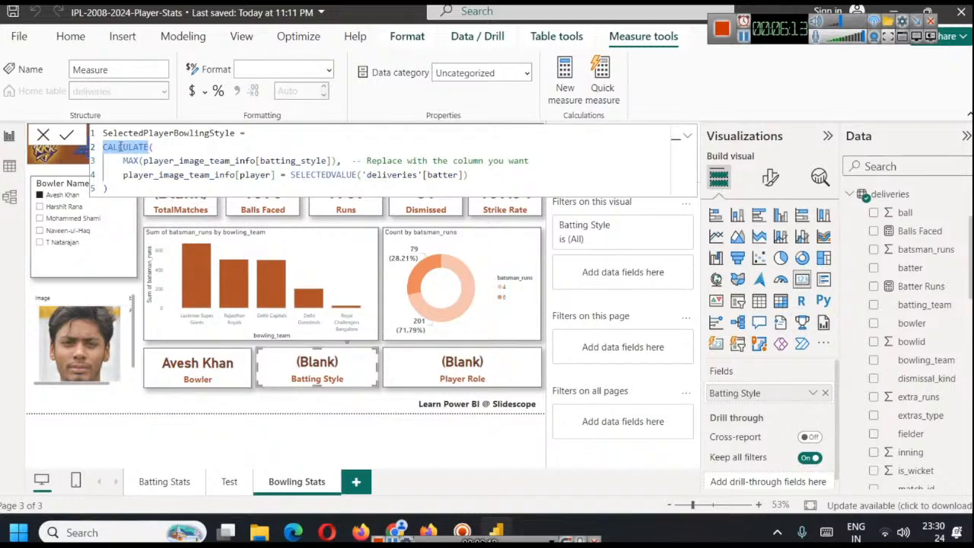
double_click(135, 160)
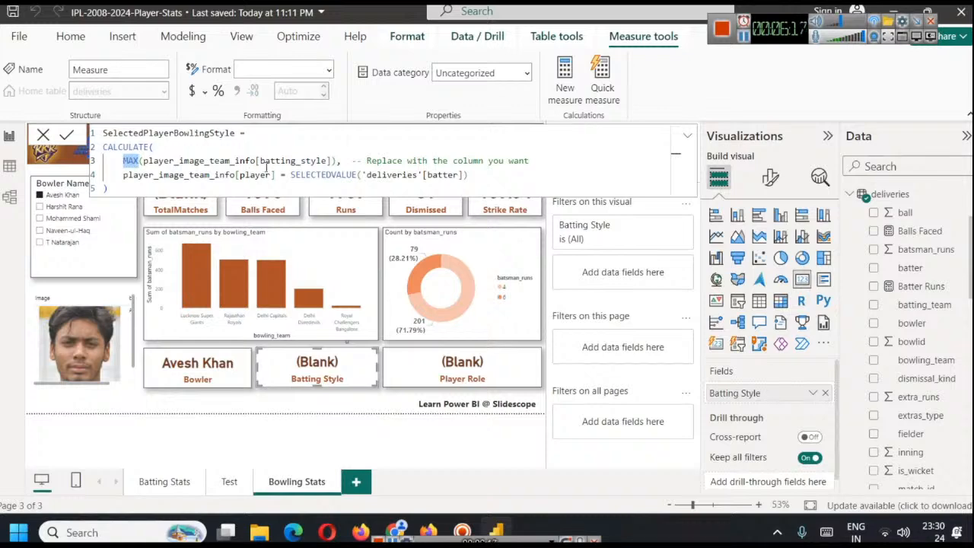
double_click(211, 161)
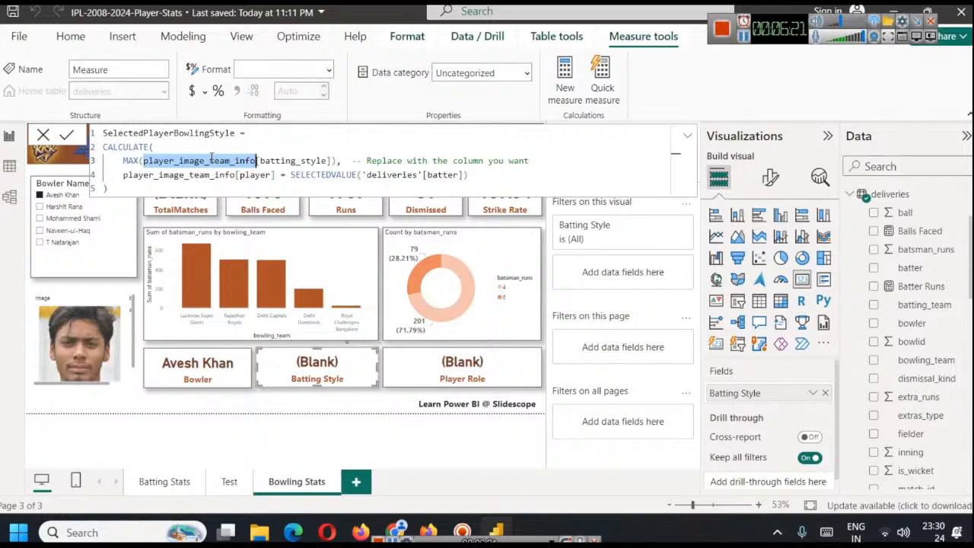
scroll(938, 238, up, 3)
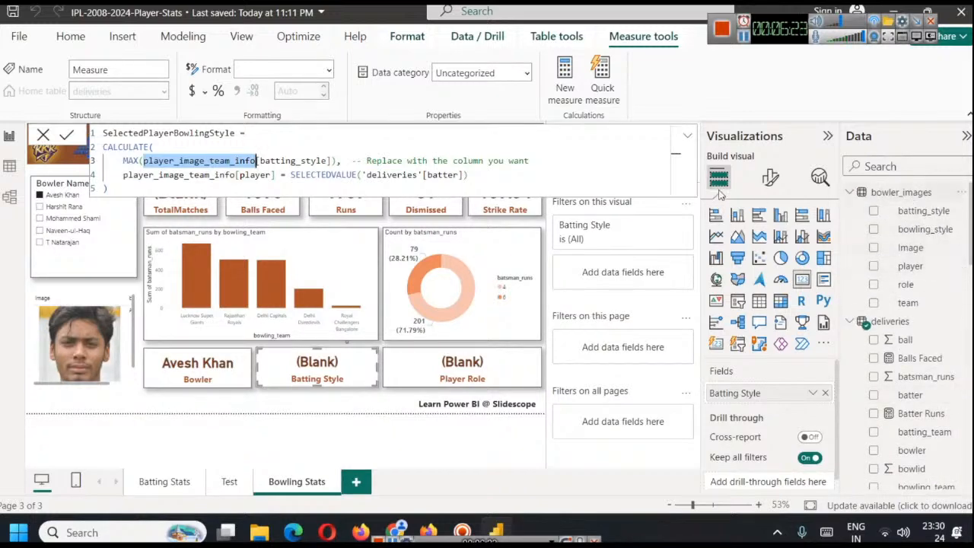
text(bow)
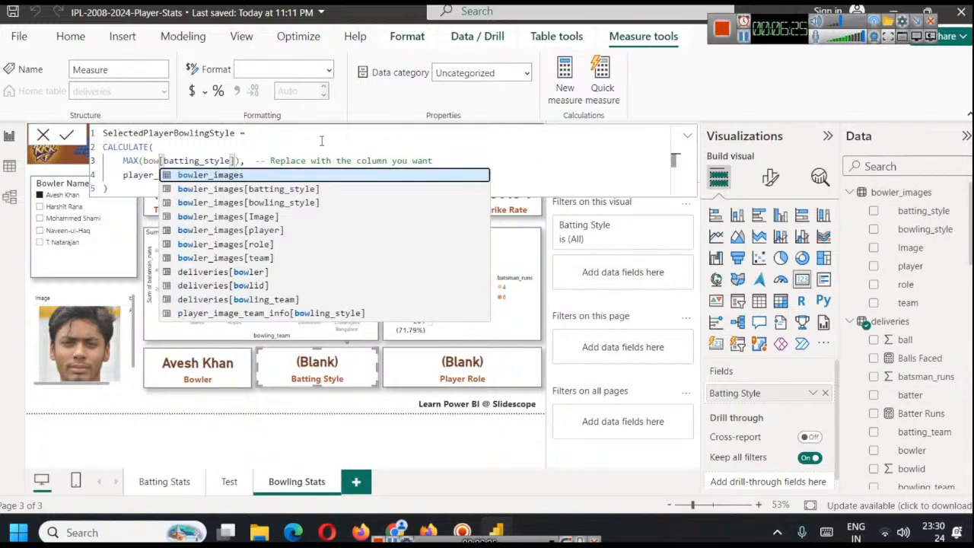
key(Tab)
key(Down)
key(Tab)
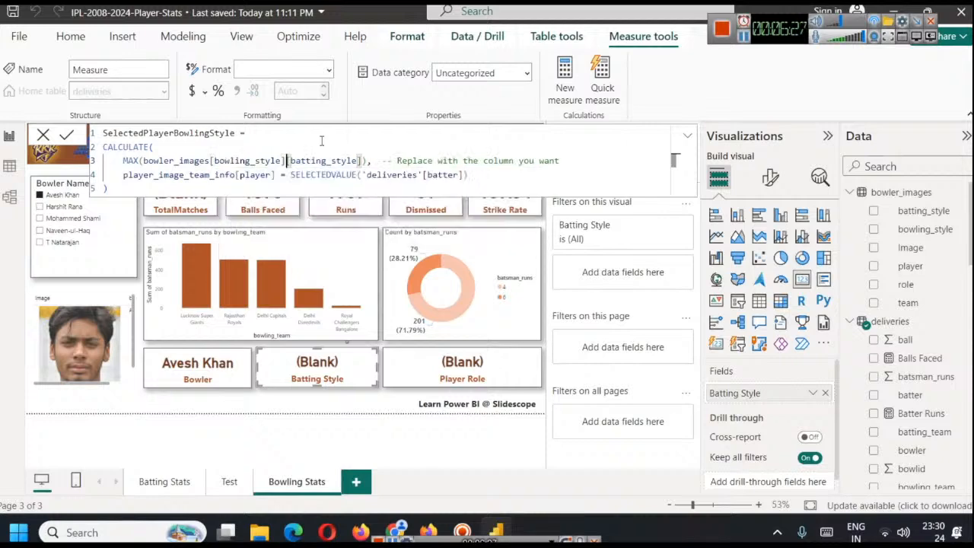
key(shift+Right)
key(shift+Right)
key(shift+Right)
key(shift+Right)
key(shift+Right)
key(shift+Right)
key(shift+Right)
key(shift+Right)
key(shift+Right)
key(shift+Right)
key(shift+Right)
key(shift+Right)
key(shift+Right)
key(shift+Right)
key(shift+Right)
key(Delete)
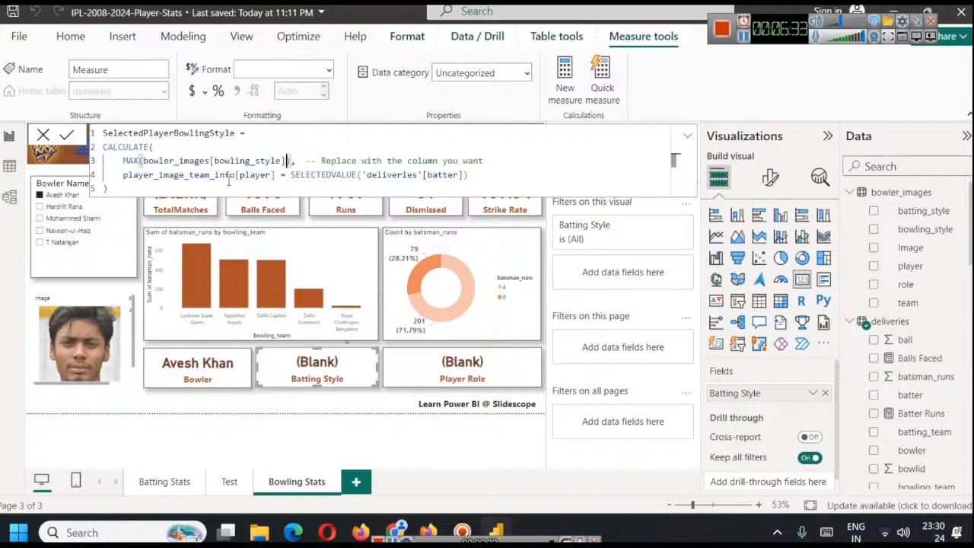
Change the measure's filter condition to bowler_images[player] = SELECTEDVALUE('deliveries'[bowler]) and commit the formula
double_click(202, 174)
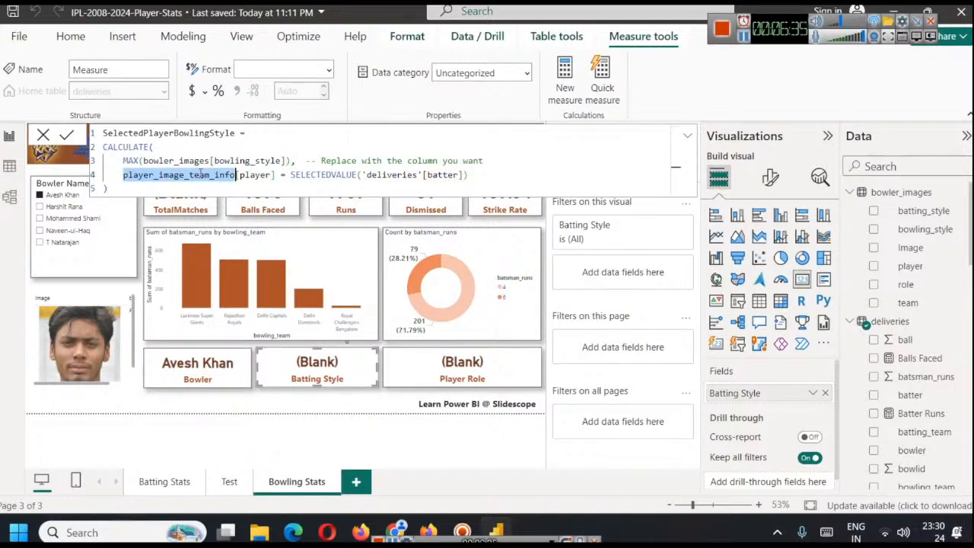
text(bowler_images)
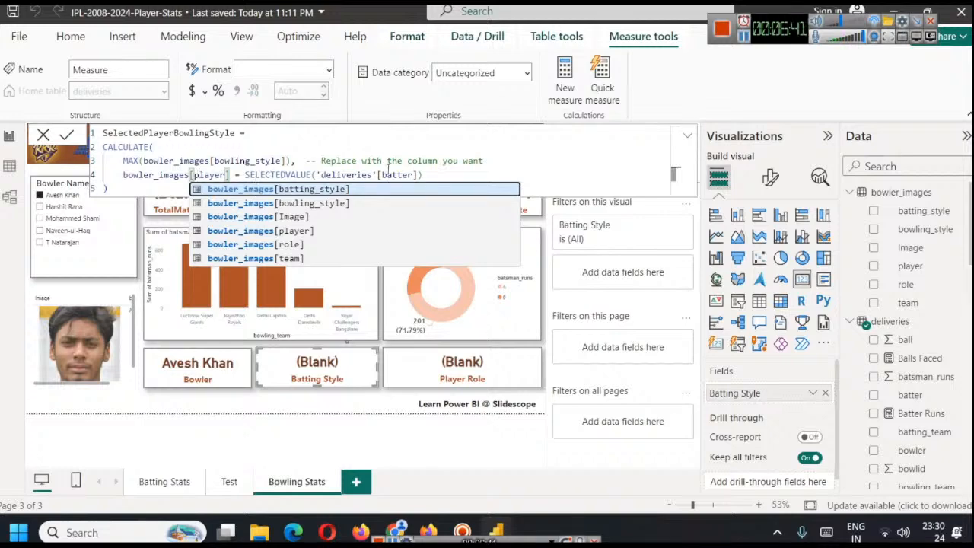
click(382, 175)
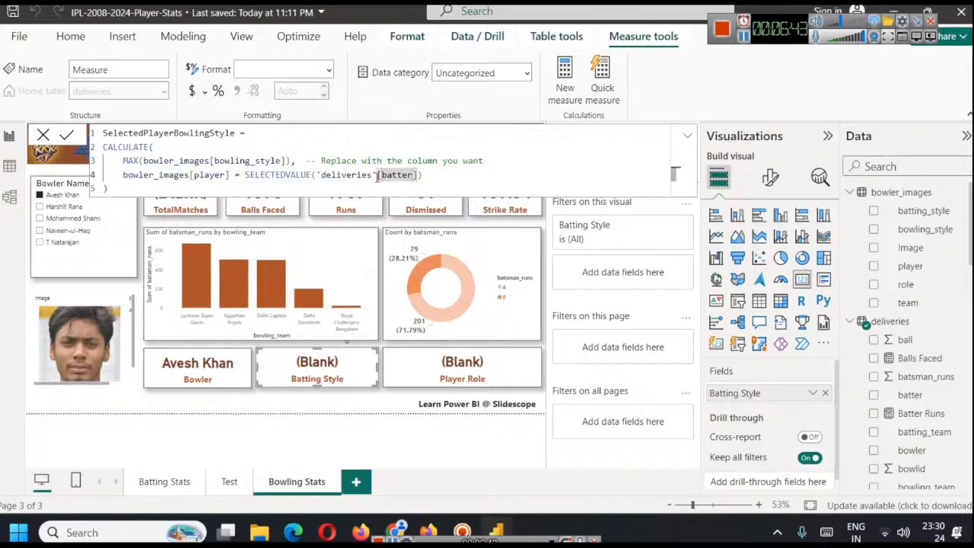
double_click(392, 174)
text(bo)
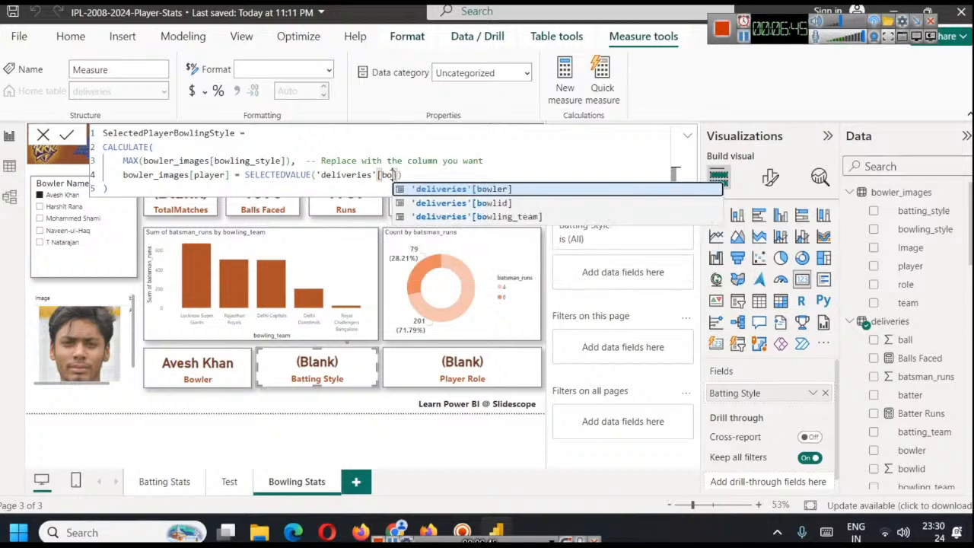
key(Tab)
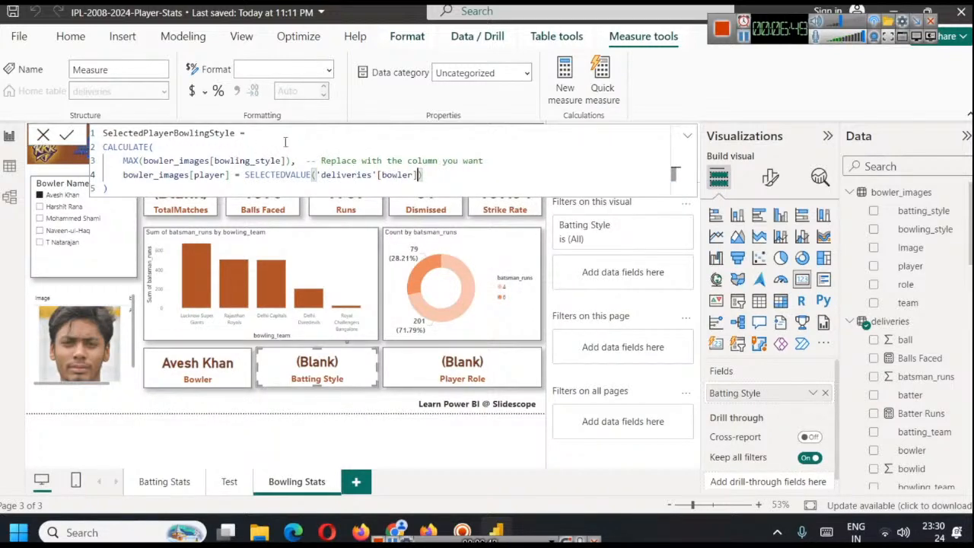
key(ctrl+a)
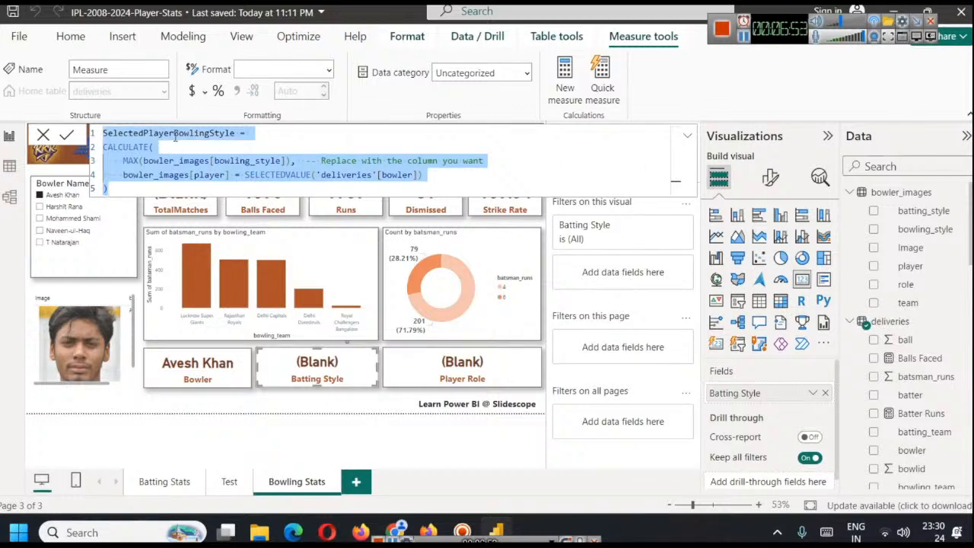
click(68, 135)
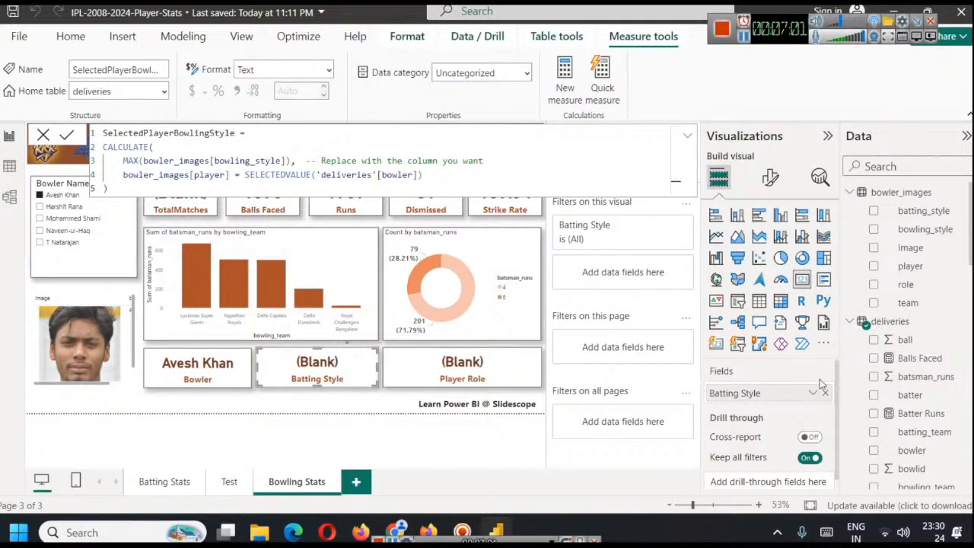
Replace the Batting Style field on the selected card with the SelectedPlayerBowlingStyle measure
scroll(928, 344, down, 5)
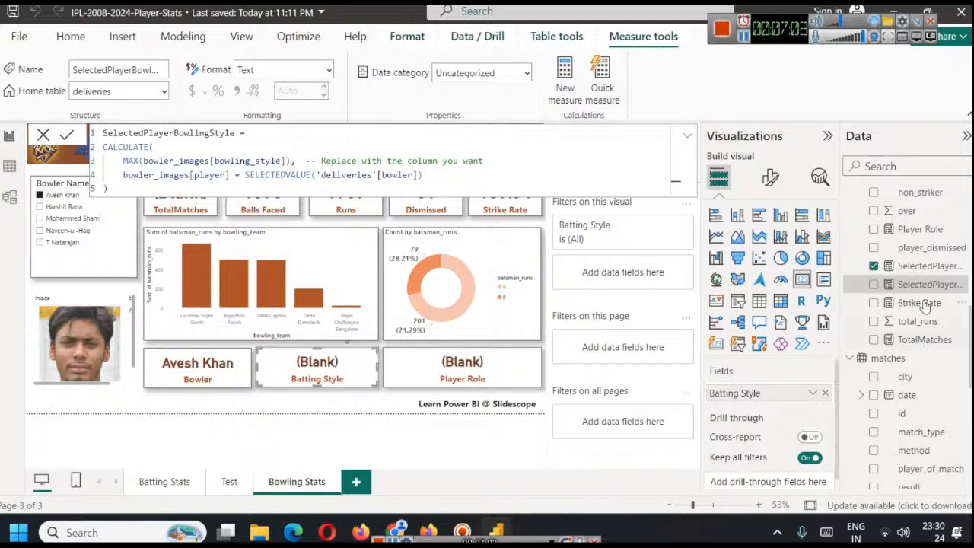
click(824, 393)
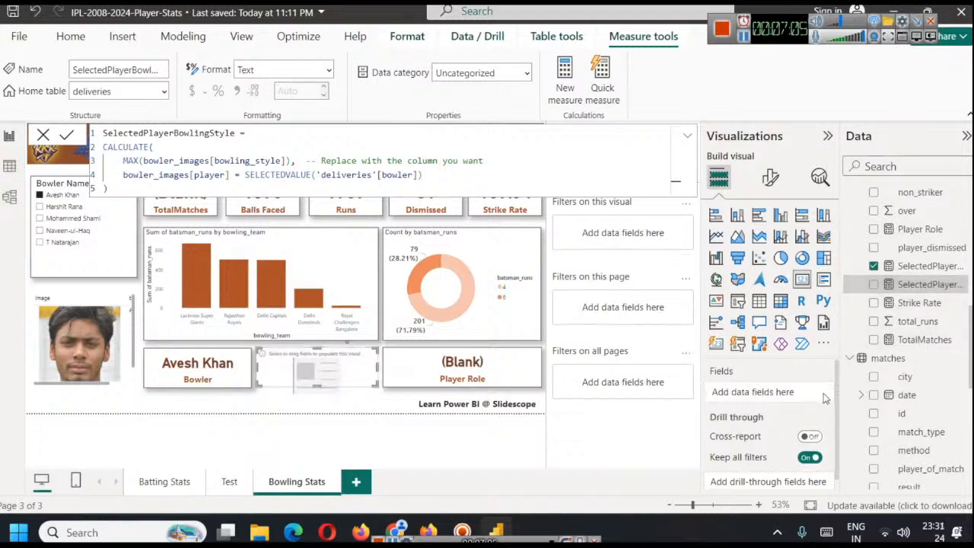
drag(921, 286, 770, 397)
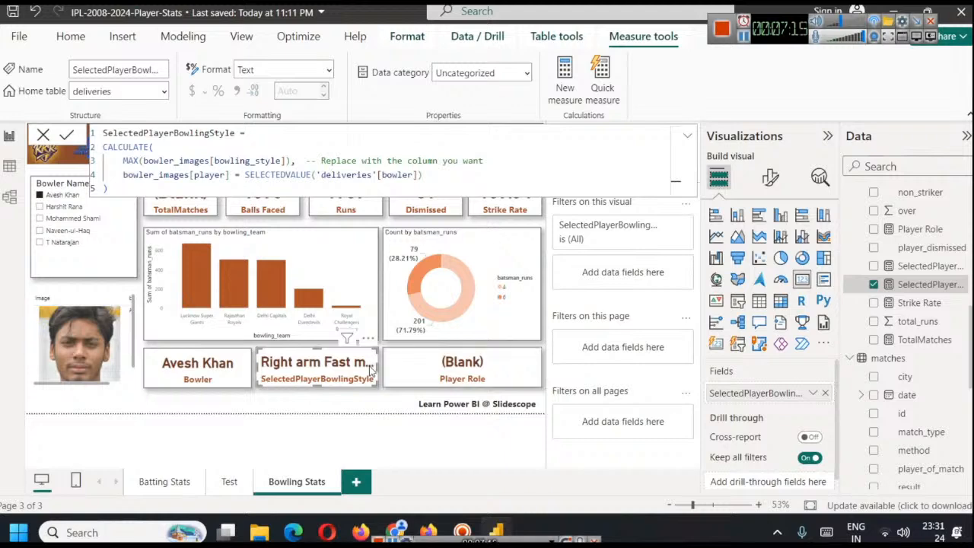
Narrow the Player Role card from its inner edge and widen the bowling style card into the freed space
click(401, 370)
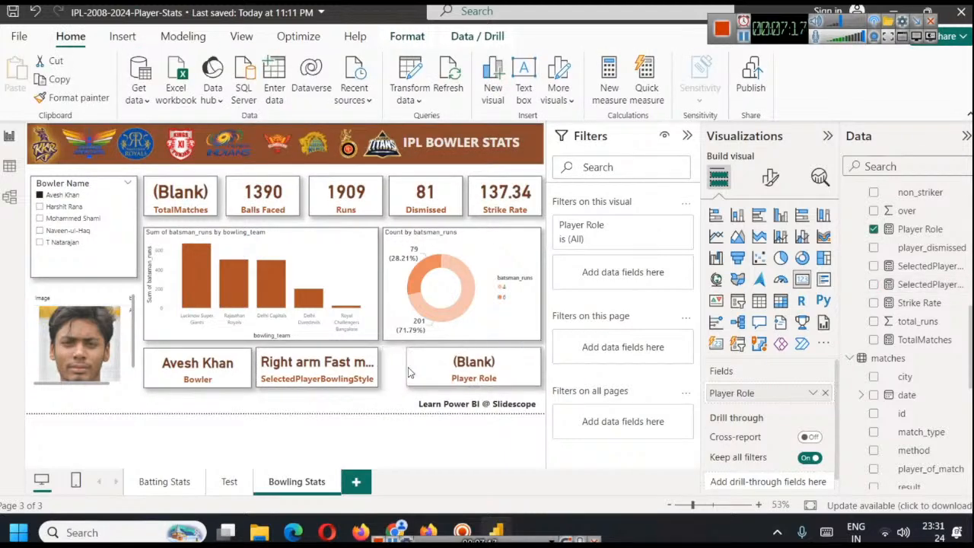
click(373, 370)
drag(376, 365, 401, 366)
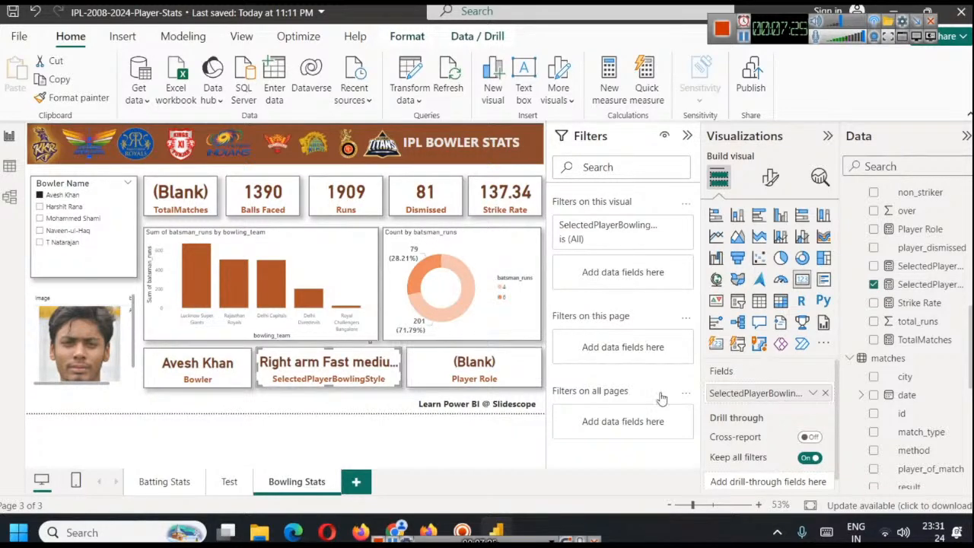
Set the callout value font size of the bowling style card to 24
click(770, 177)
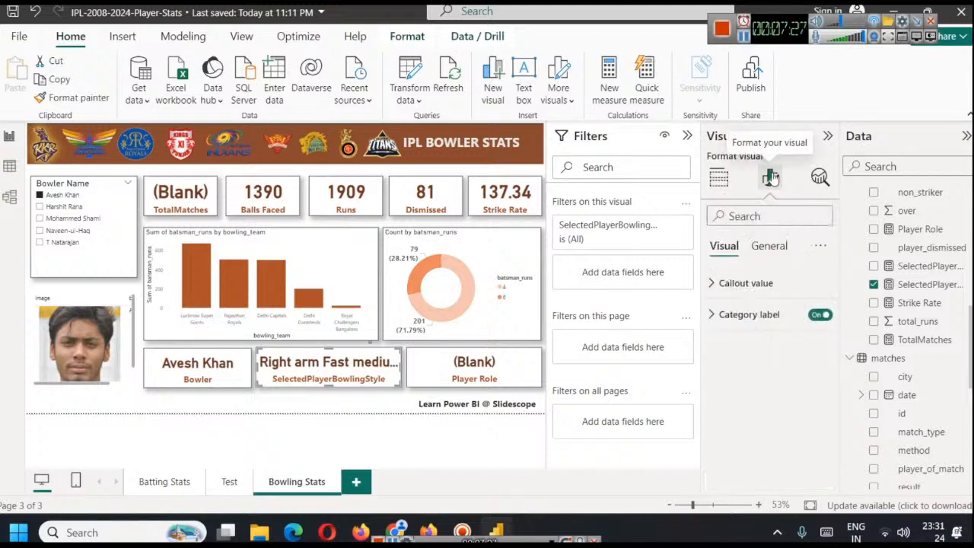
click(726, 283)
click(821, 340)
click(821, 340)
click(821, 340)
click(821, 340)
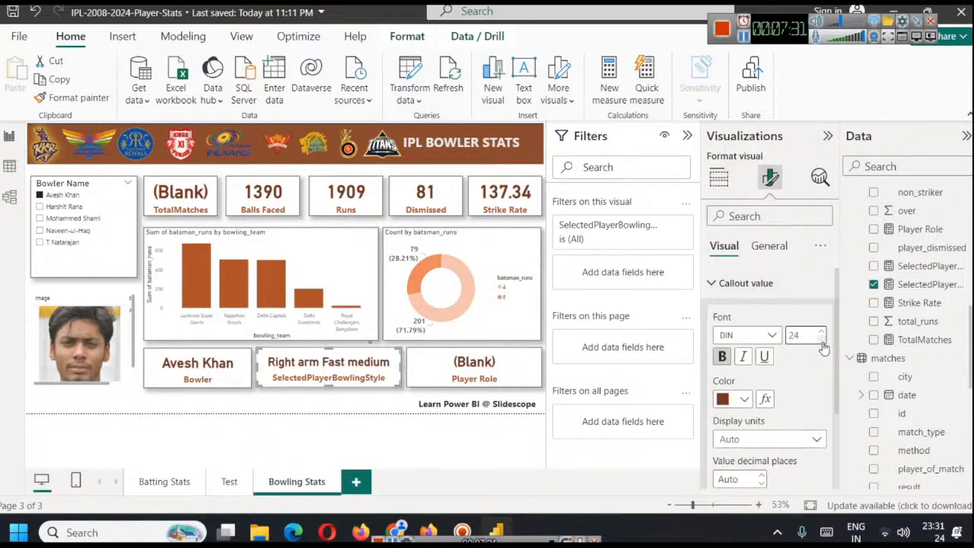
Set the Bowler card's callout value font size to 24 and deselect the card
click(207, 368)
click(821, 340)
click(821, 340)
click(821, 341)
click(821, 340)
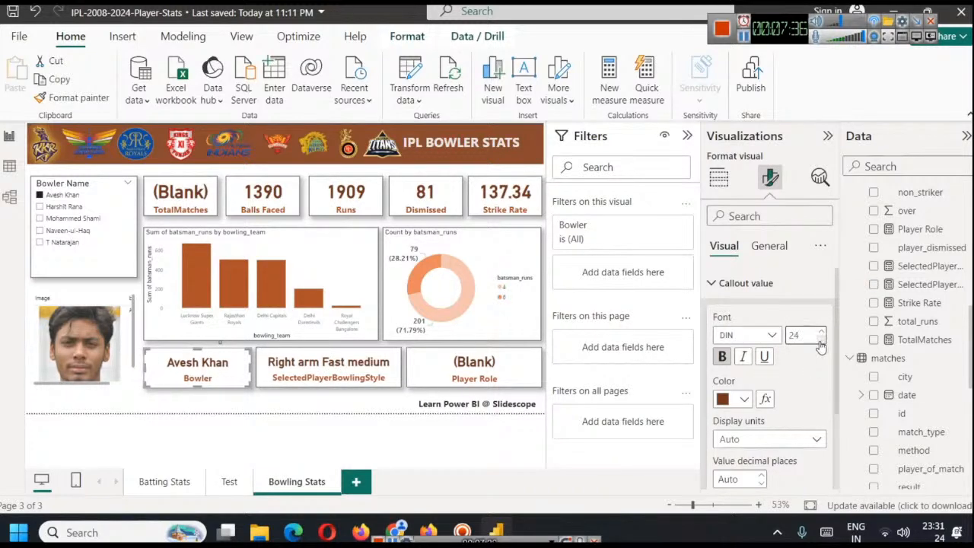
click(318, 412)
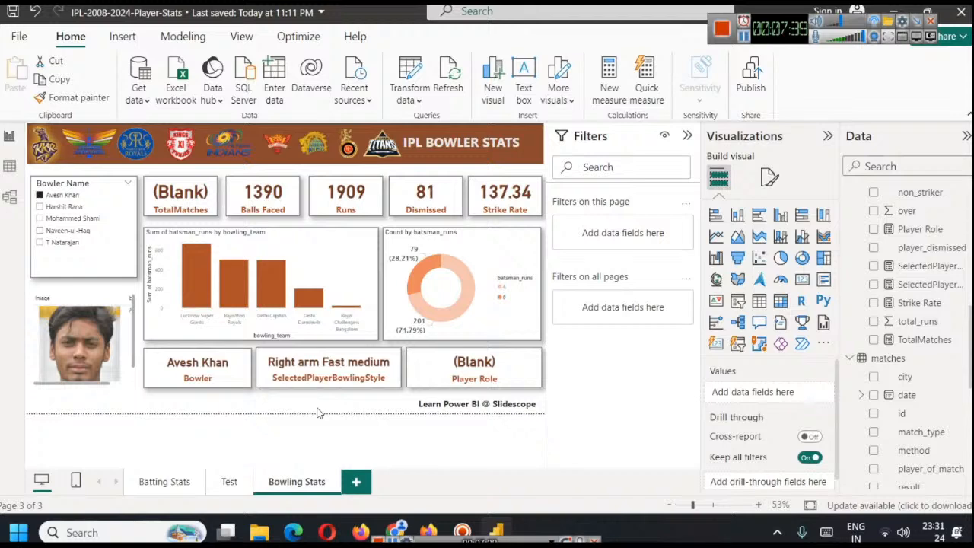
Open the Player Role measure behind the Player Role card and copy its entire formula
click(446, 365)
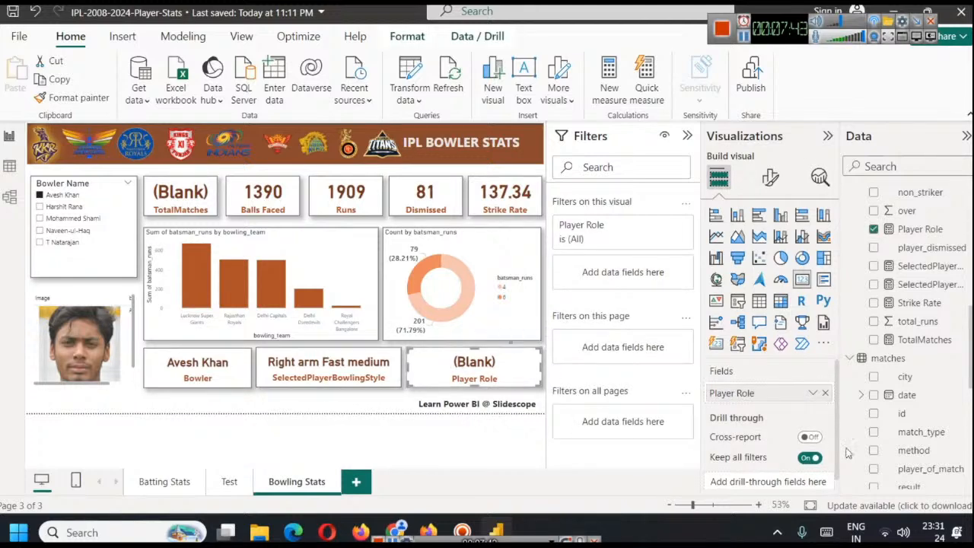
click(917, 230)
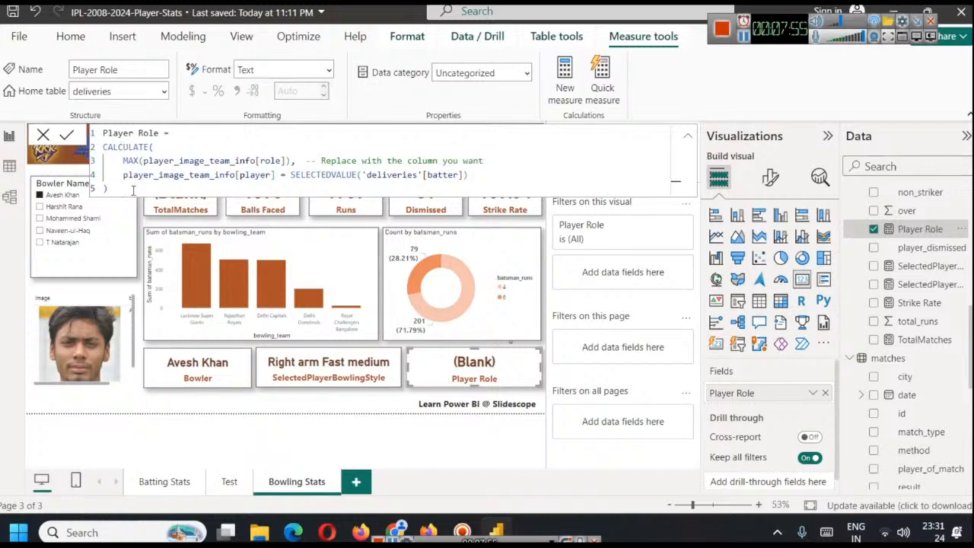
key(ctrl+a)
key(ctrl+c)
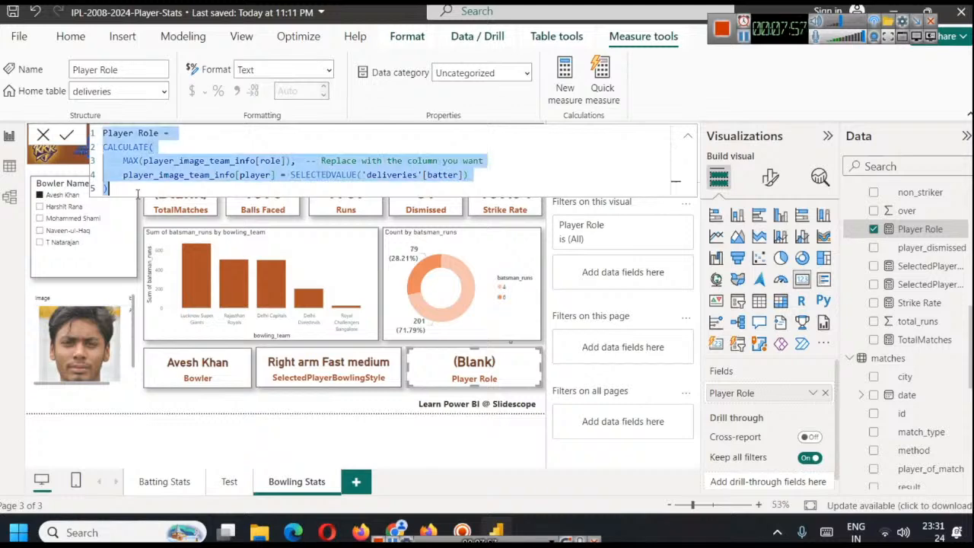
Create a new measure in the deliveries table from the copied formula and name it Bowler Role
scroll(926, 259, up, 8)
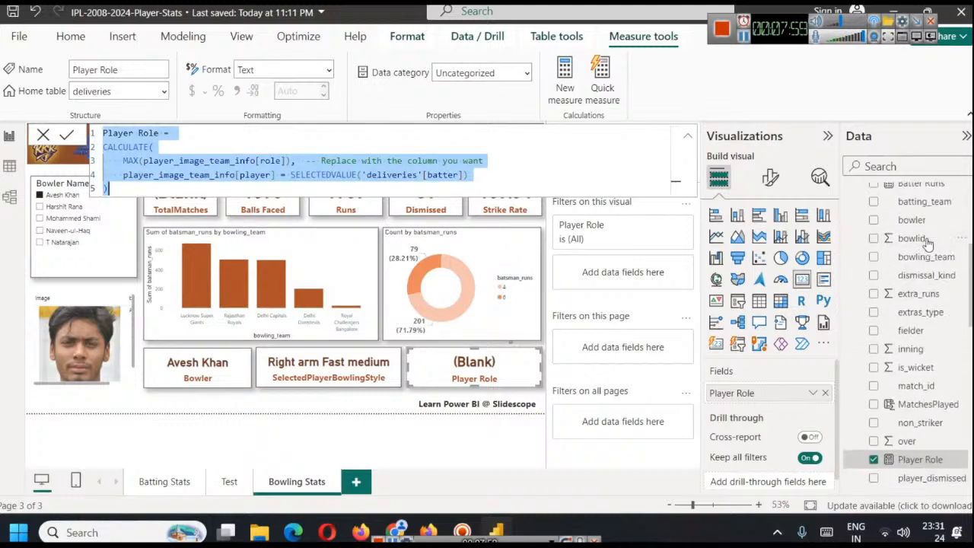
right_click(912, 246)
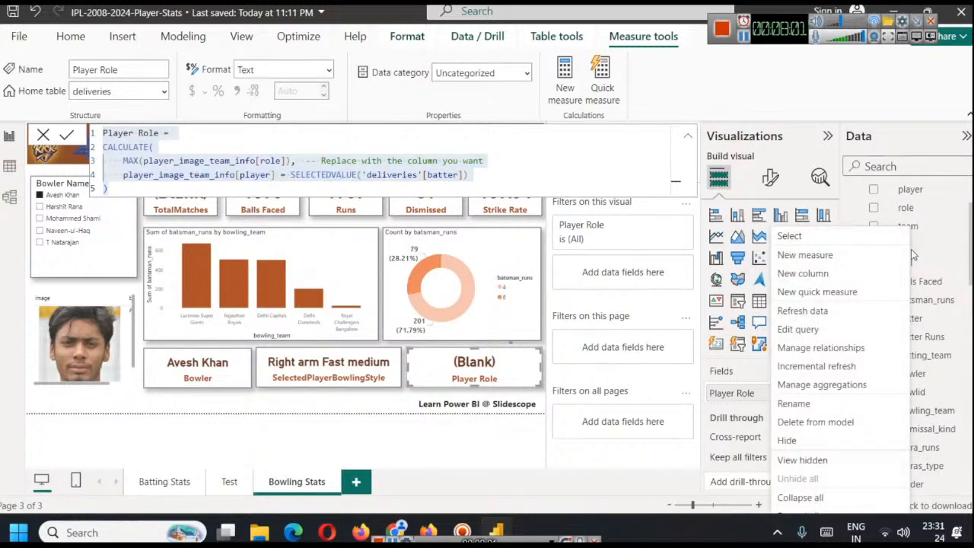
click(835, 254)
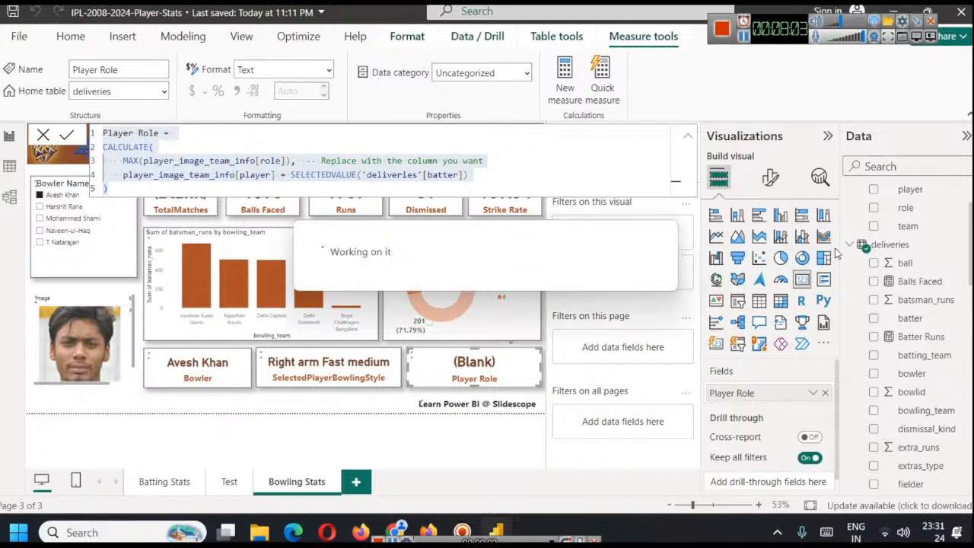
key(ctrl+v)
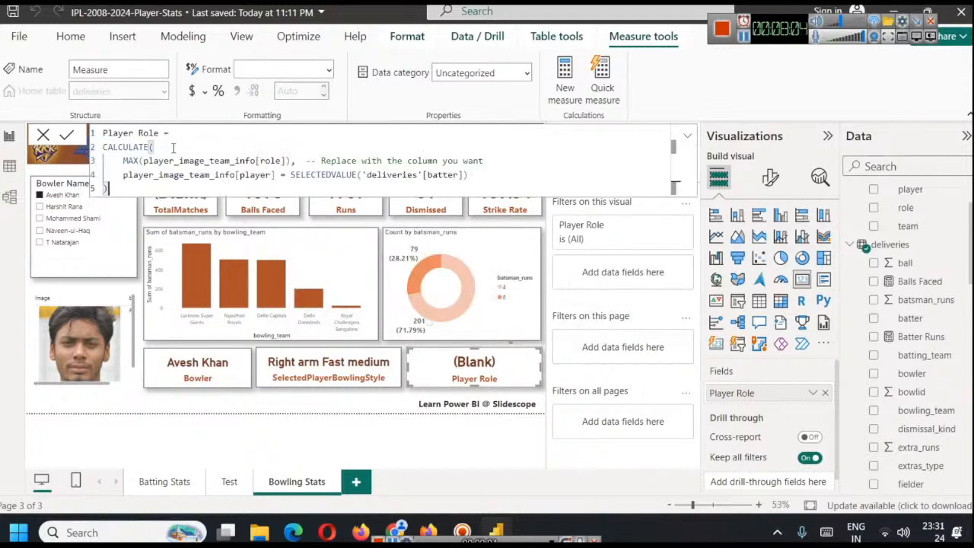
double_click(119, 133)
text(Bowler)
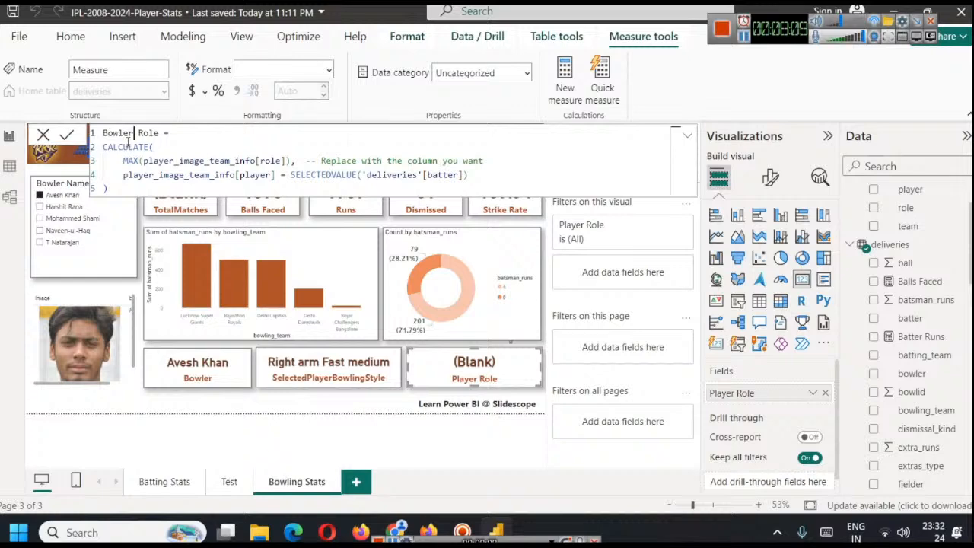
Change the MAX argument in the Bowler Role formula to bowler_images[role]
double_click(181, 162)
text(bow)
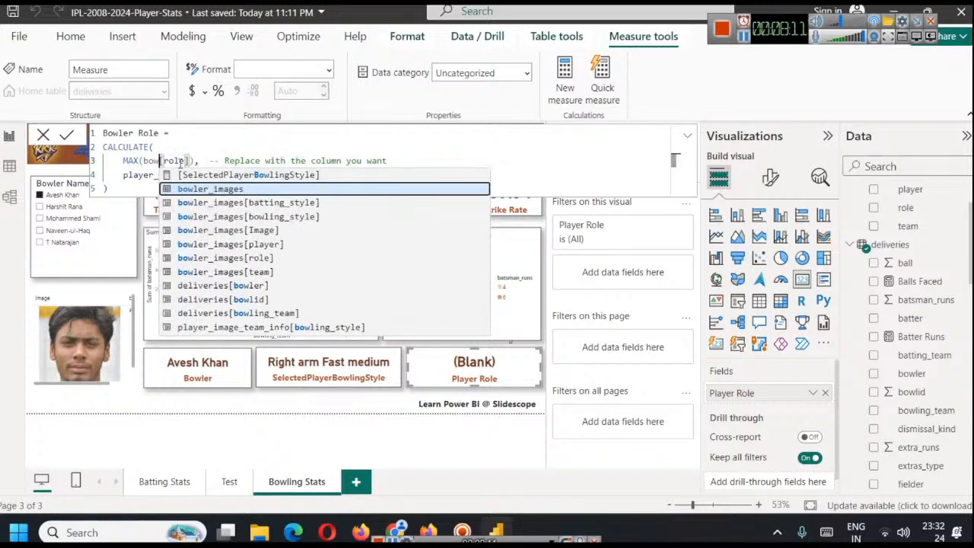
key(Tab)
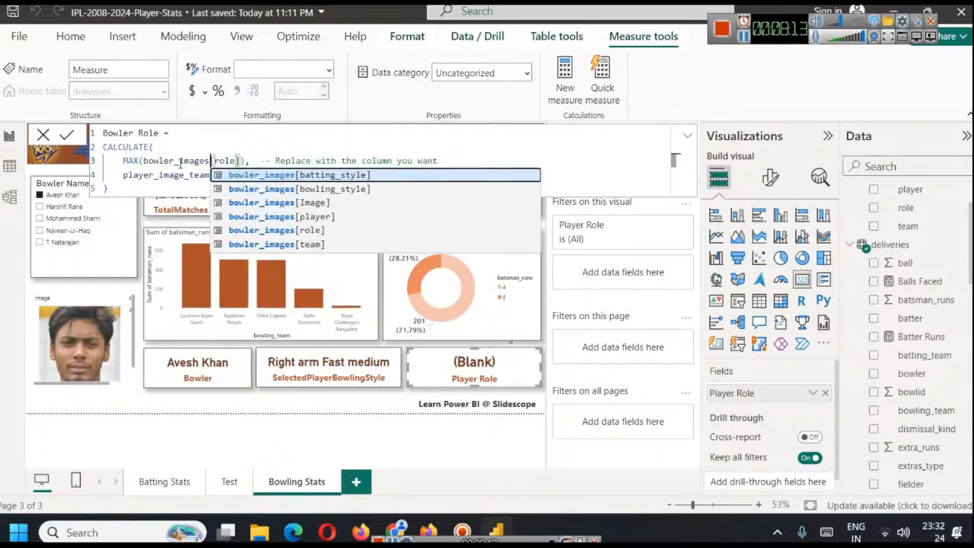
Change the column compared in the Bowler Role filter condition to bowler_images[player]
key(Right)
key(Right)
key(Right)
key(Right)
key(Down)
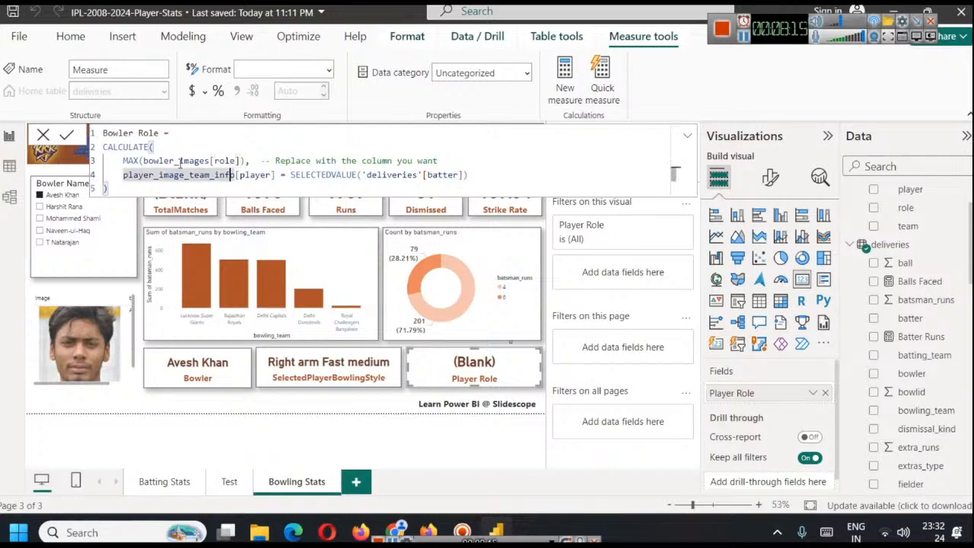
key(shift+Left)
key(shift+Left)
key(shift+Left)
key(shift+Left)
key(shift+Left)
key(shift+Left)
key(shift+Left)
key(shift+Left)
key(shift+Left)
key(shift+Left)
key(shift+Left)
key(shift+Left)
key(shift+Left)
key(shift+Left)
key(shift+Left)
key(shift+Left)
key(shift+Left)
key(shift+Left)
key(shift+Left)
key(shift+Left)
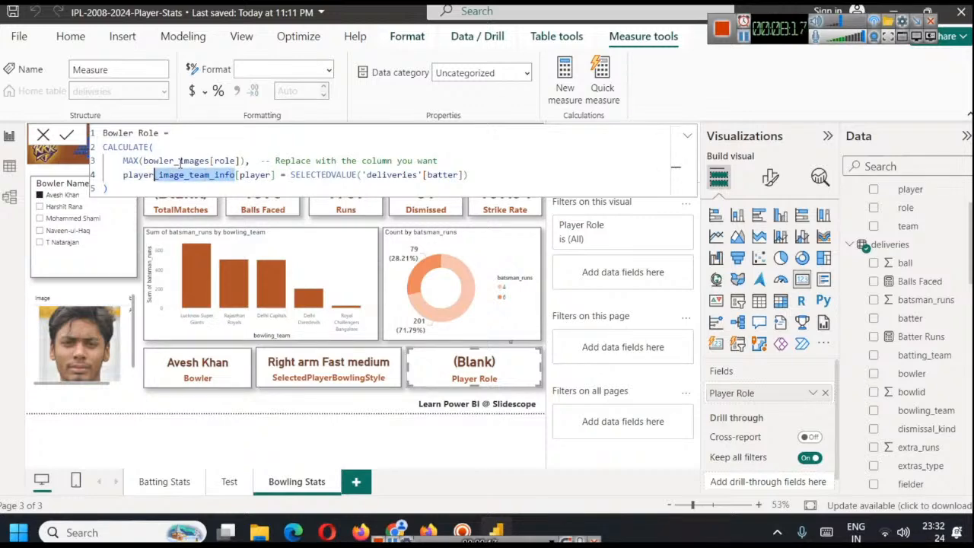
key(shift+Left)
text(bow)
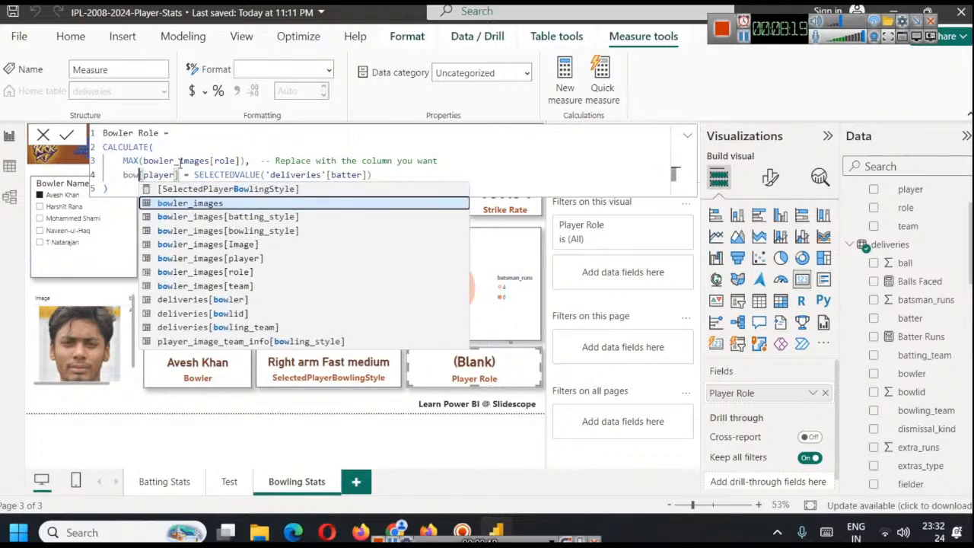
key(Tab)
key(Escape)
Change the SELECTEDVALUE column in the Bowler Role formula to 'deliveries'[bowler] and commit the measure
key(Right)
key(Right)
key(Right)
key(Right)
key(Right)
key(Right)
key(Right)
key(Right)
key(Right)
key(Right)
key(Right)
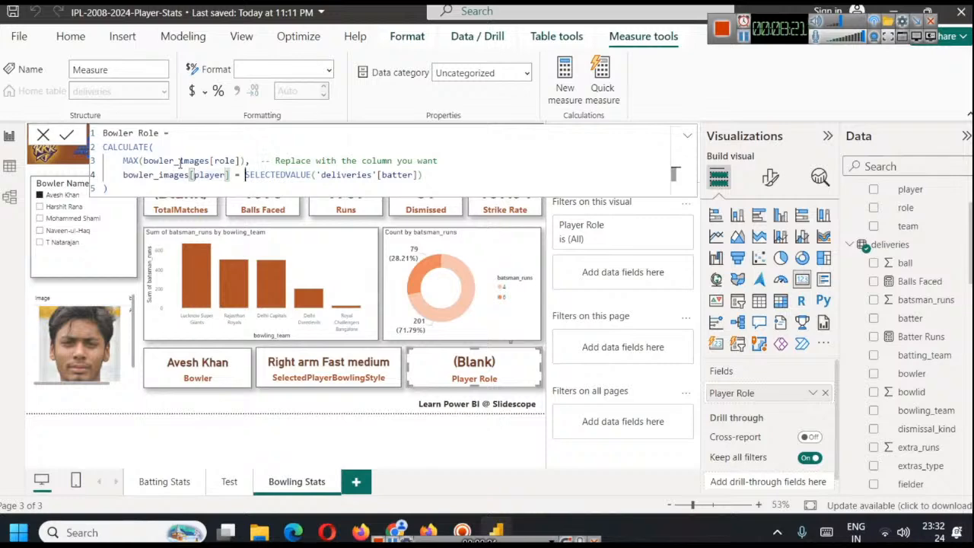
key(Right)
key(Right)
key(Right)
key(Right)
key(Right)
key(Right)
key(Right)
key(Right)
key(Right)
key(Right)
key(Right)
key(Right)
key(Right)
key(Right)
key(Right)
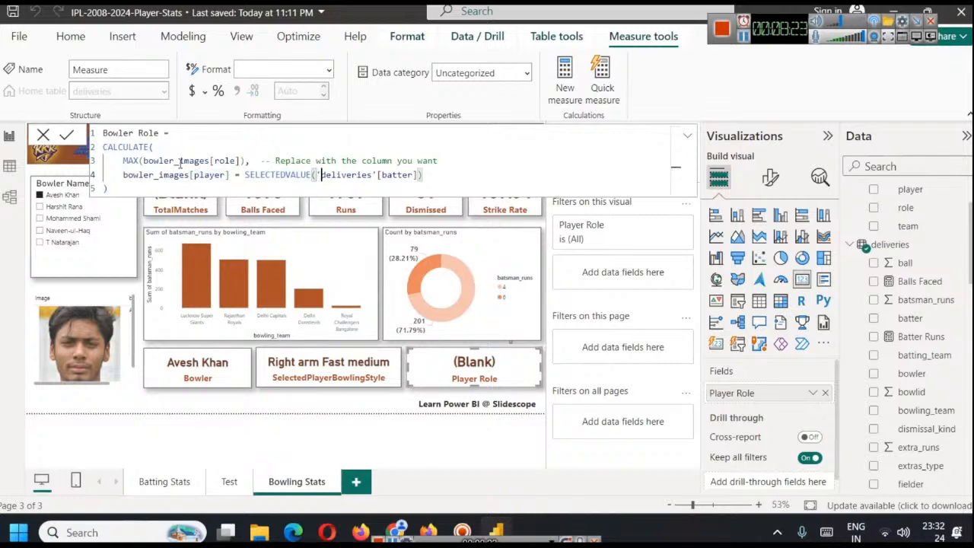
key(shift+Right)
key(shift+Right)
key(shift+Right)
key(shift+Right)
key(shift+Right)
key(shift+Right)
key(shift+Right)
key(shift+Right)
key(shift+Right)
key(shift+Right)
key(shift+Right)
key(Right)
key(Right)
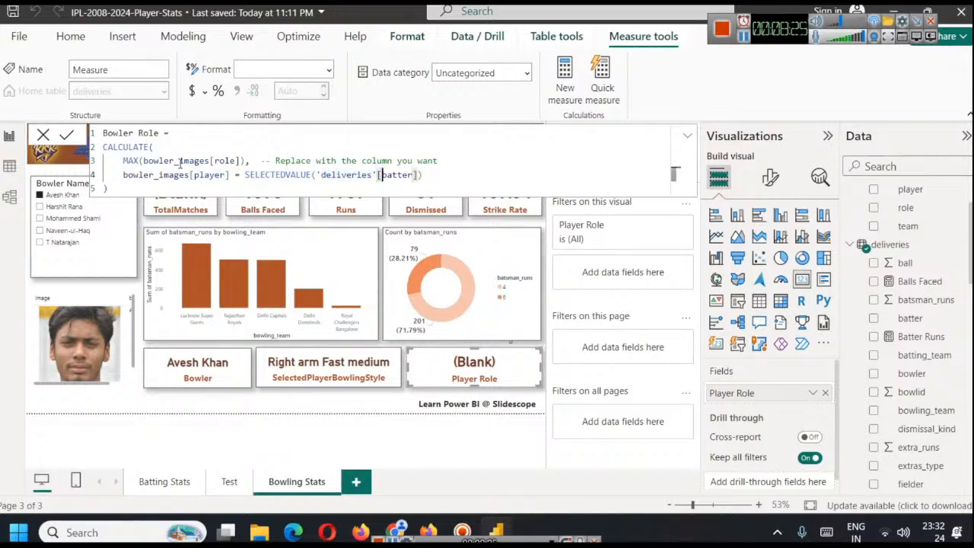
key(shift+Right)
key(shift+Right)
key(shift+Right)
key(shift+Right)
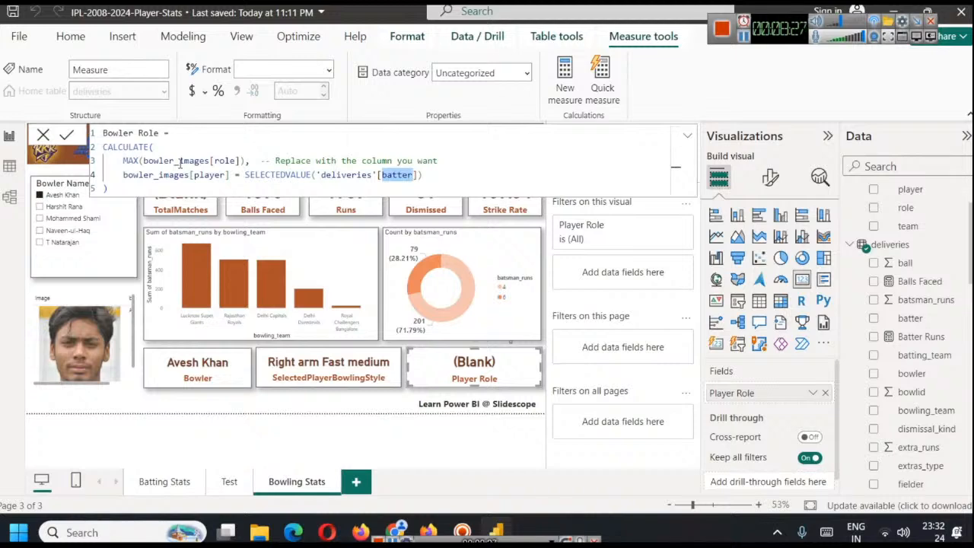
text(bo)
key(Tab)
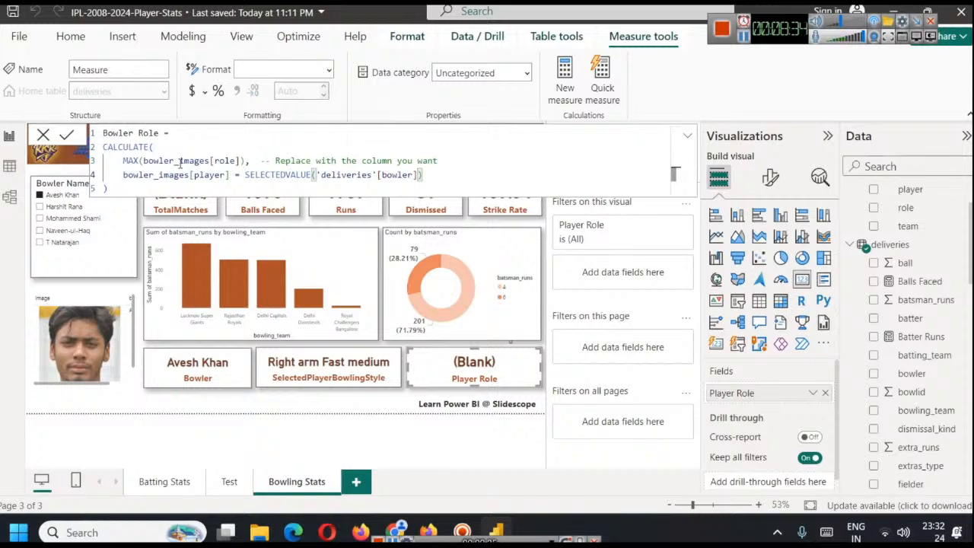
click(68, 135)
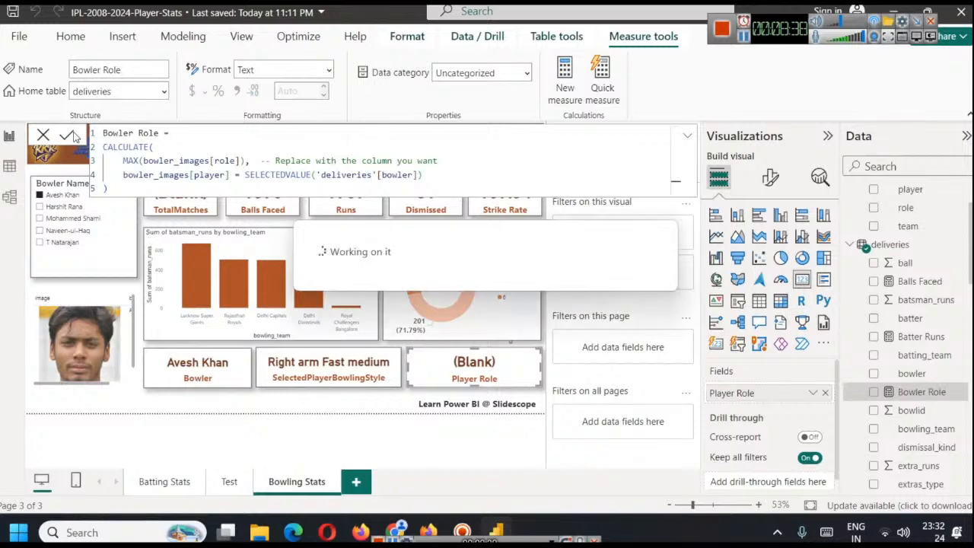
Replace the Player Role field in the role card with the Bowler Role measure
click(380, 407)
click(467, 373)
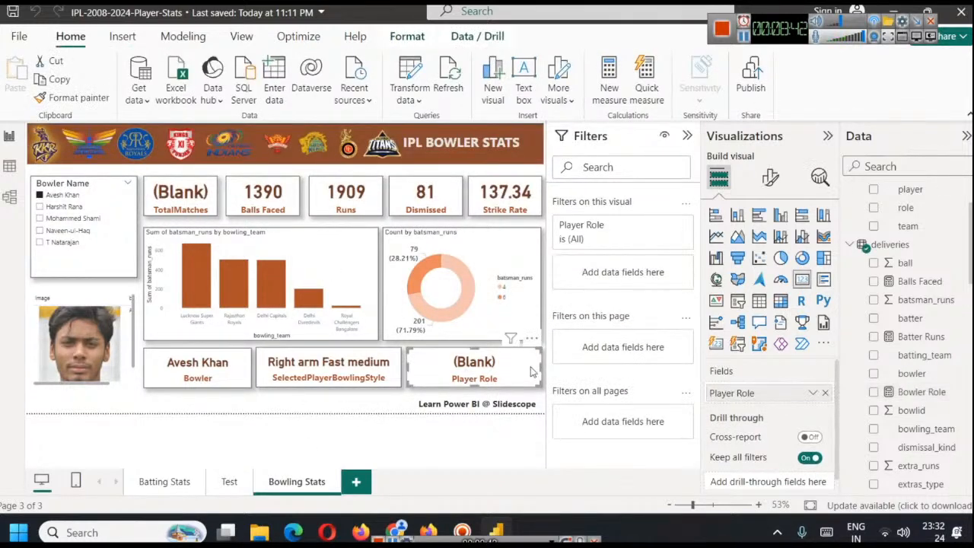
click(824, 393)
drag(913, 392, 769, 393)
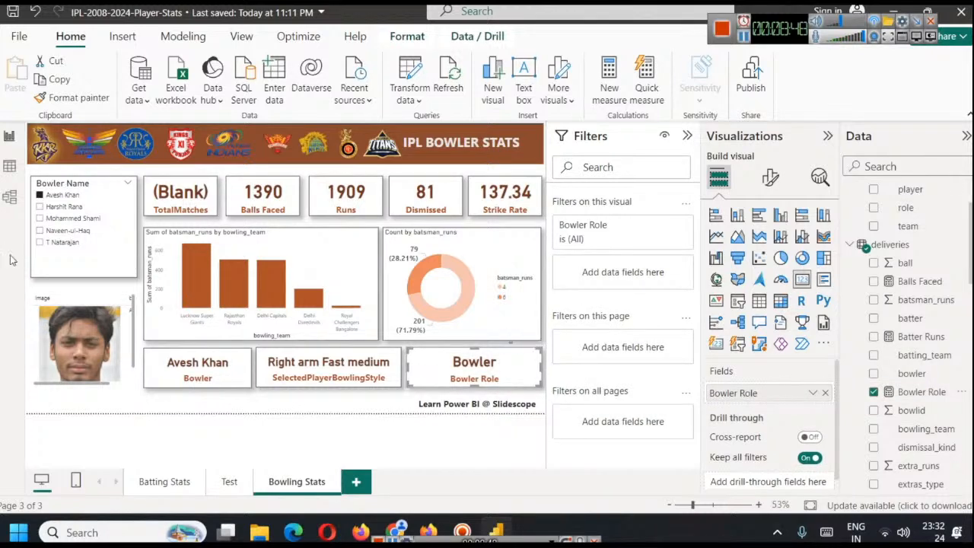
Check the bowler photo, style and role cards for several bowlers in the Bowler Name slicer, finishing on Harshit Rana
click(69, 219)
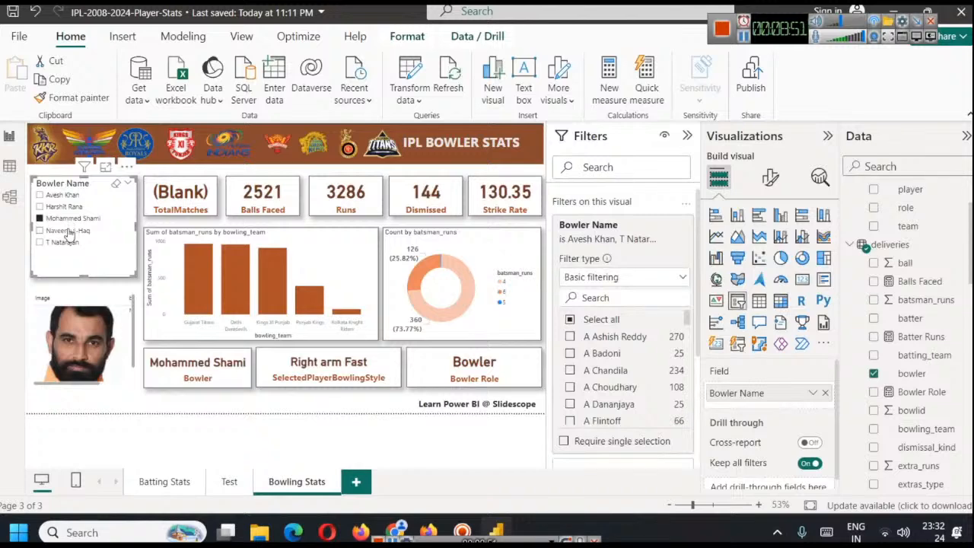
click(58, 243)
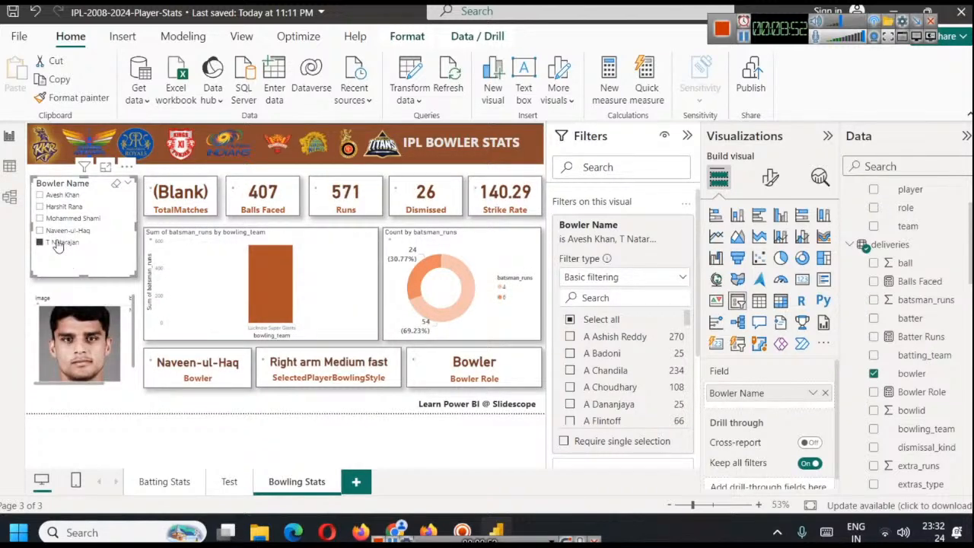
click(60, 211)
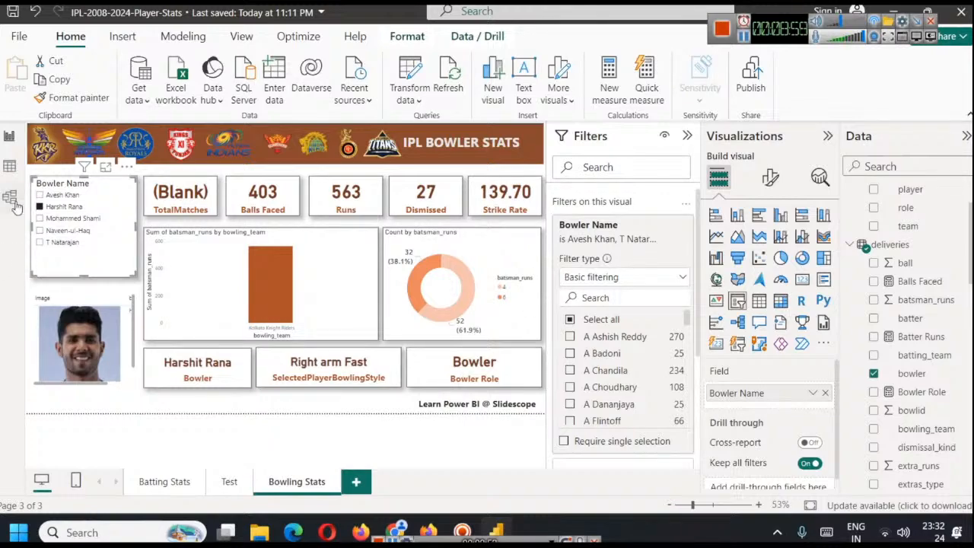
Examine the player roles in the bowler_images table data, widening the role column to read its full values
click(10, 166)
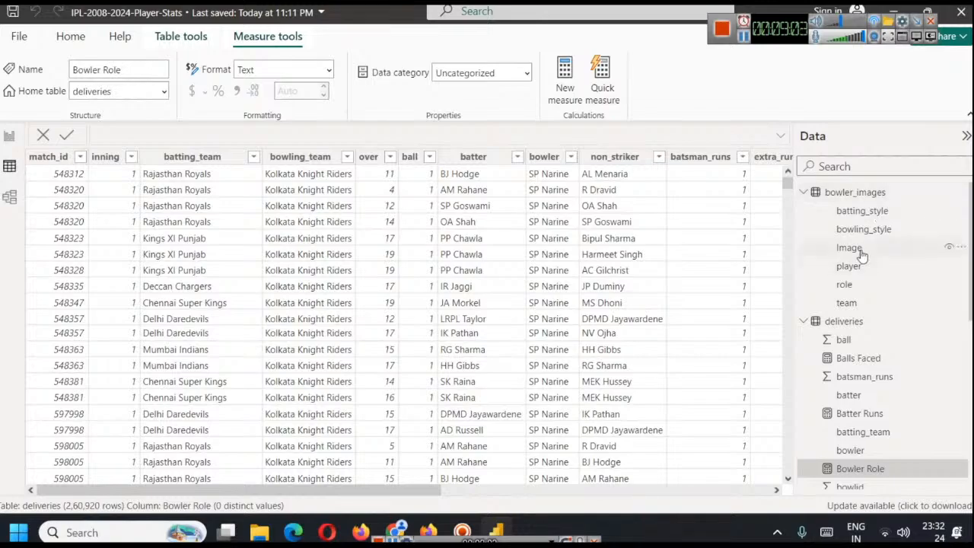
click(852, 194)
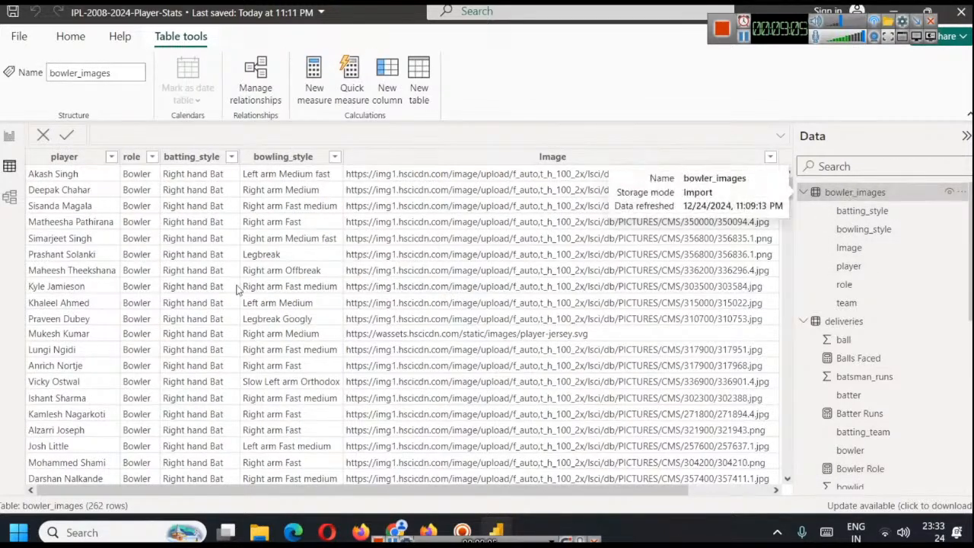
scroll(150, 226, down, 12)
scroll(149, 226, down, 20)
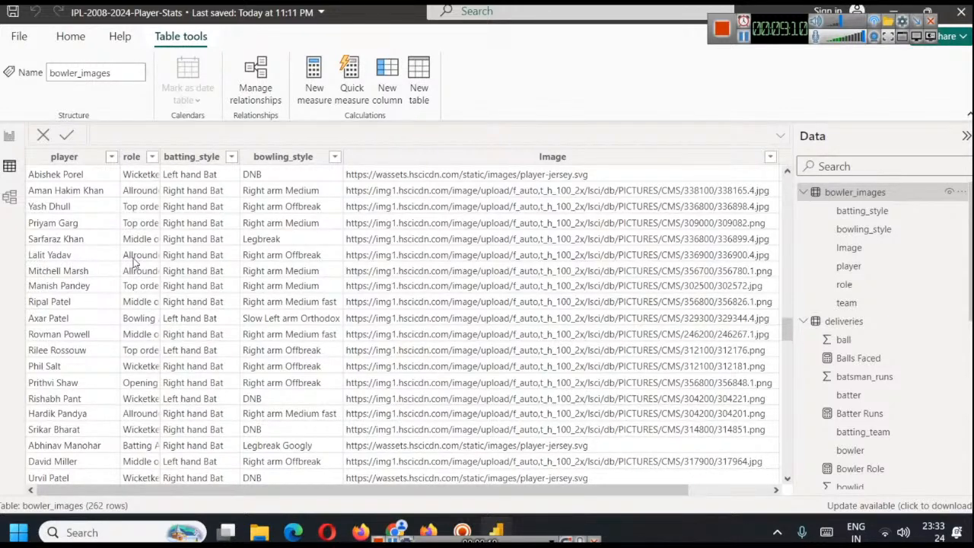
drag(161, 157, 212, 159)
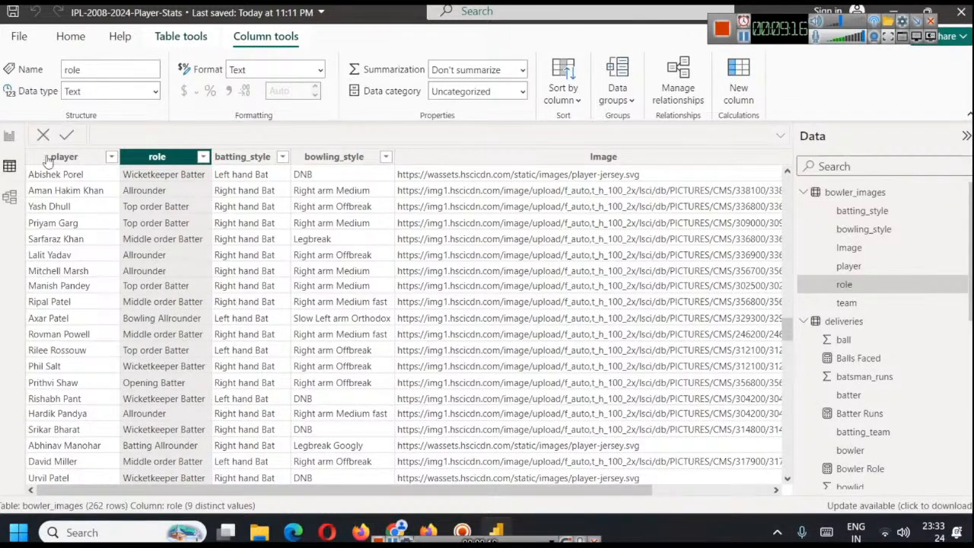
Search the Bowler Name filter of the slicer for patel in the report
click(12, 137)
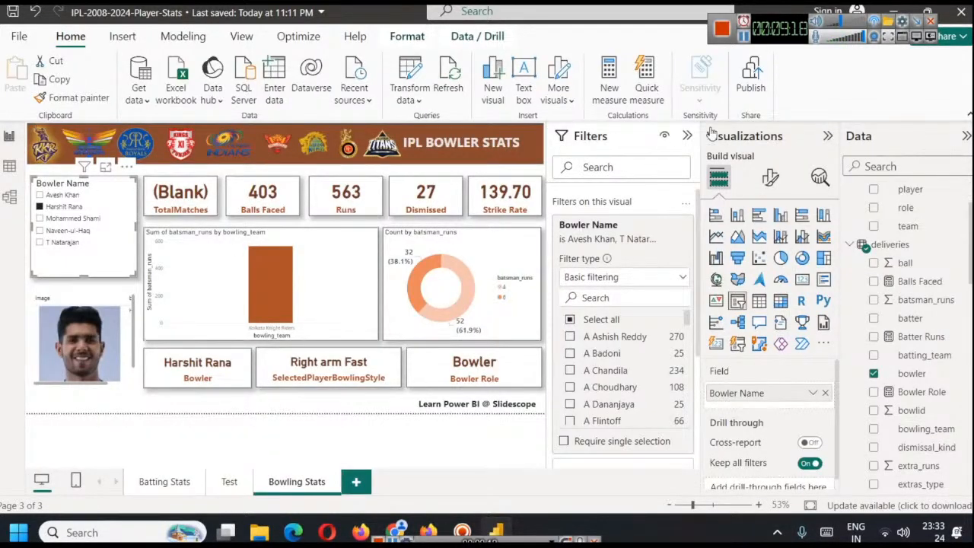
click(595, 297)
text(patel)
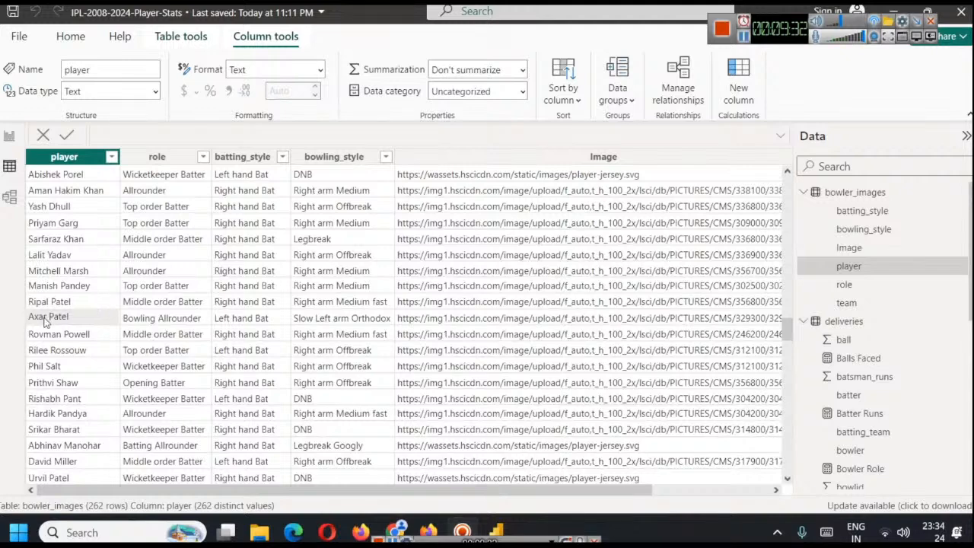
right_click(44, 322)
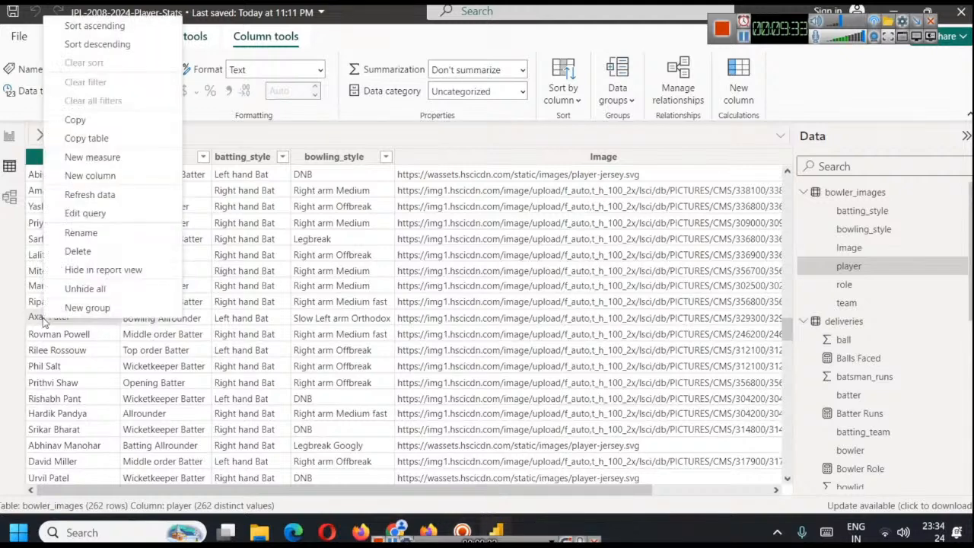
click(99, 232)
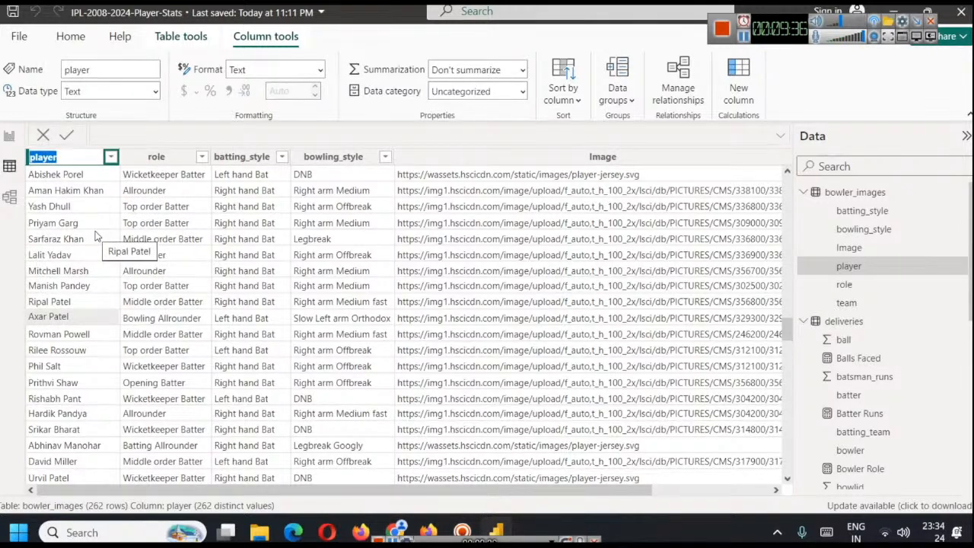
key(Return)
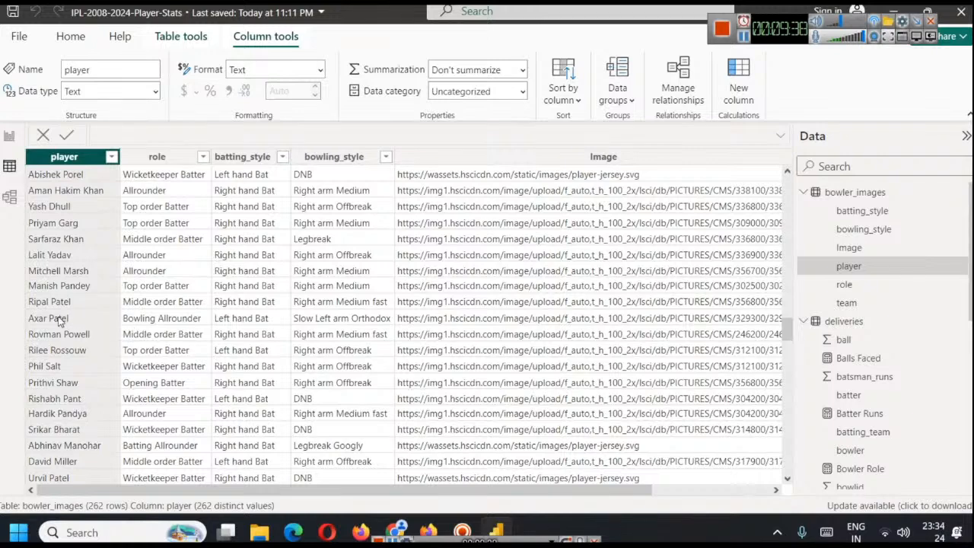
Open the bowler_images query in the Power Query editor from the report
click(16, 140)
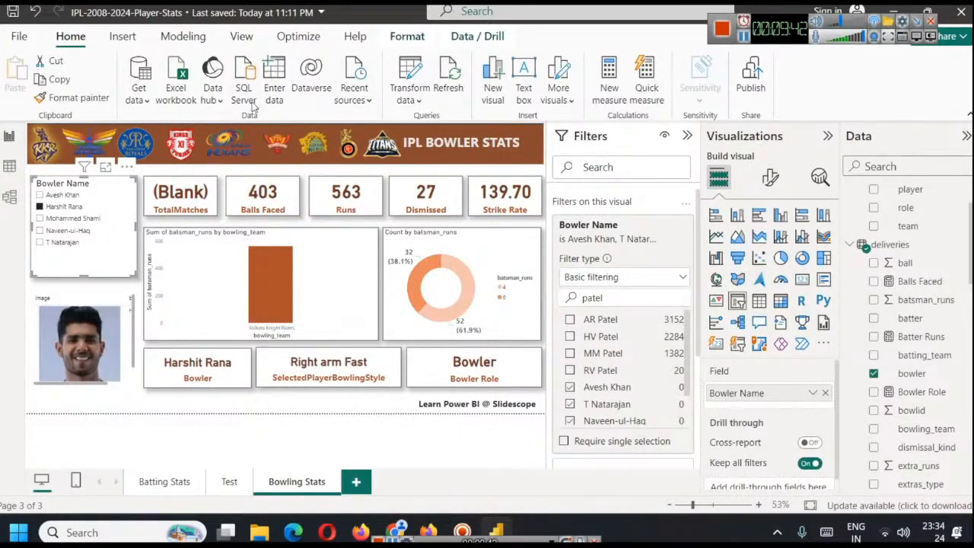
click(401, 91)
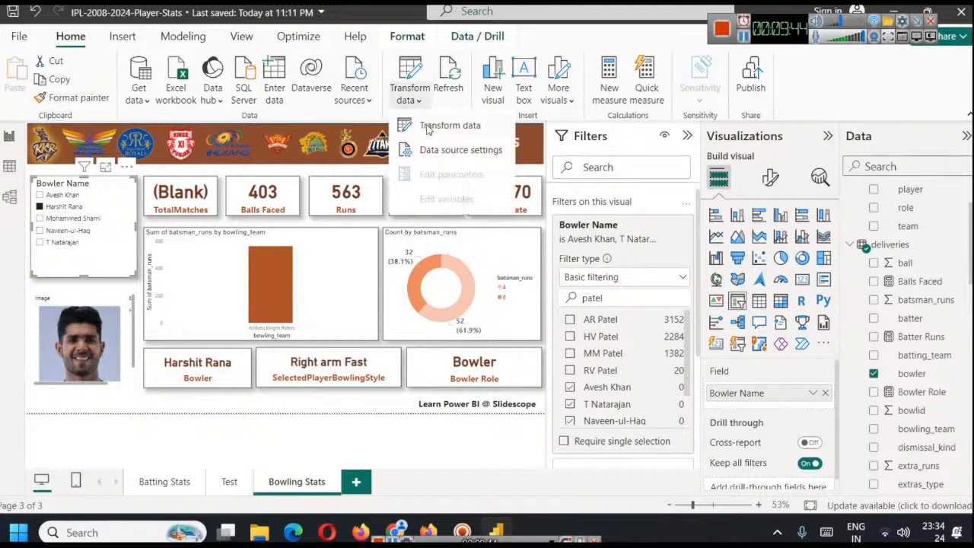
click(428, 128)
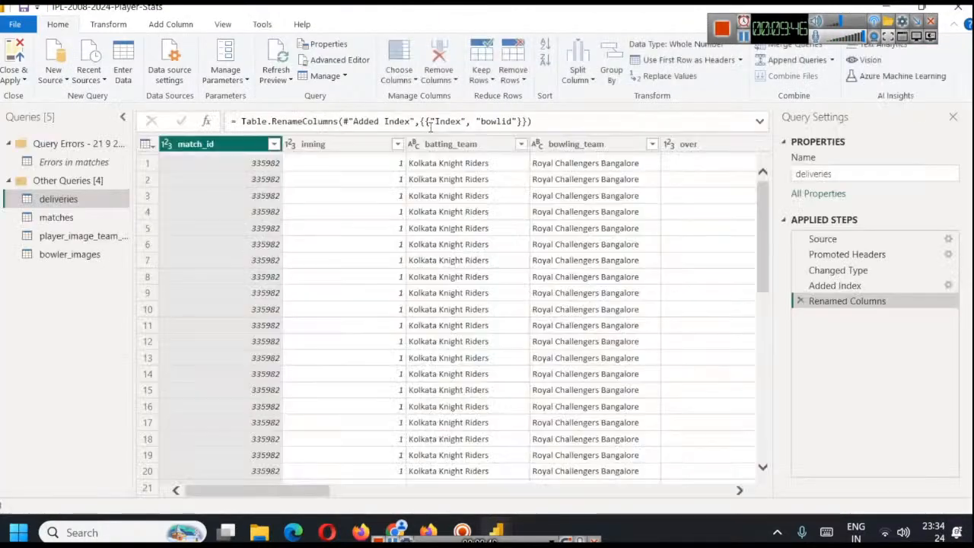
click(72, 260)
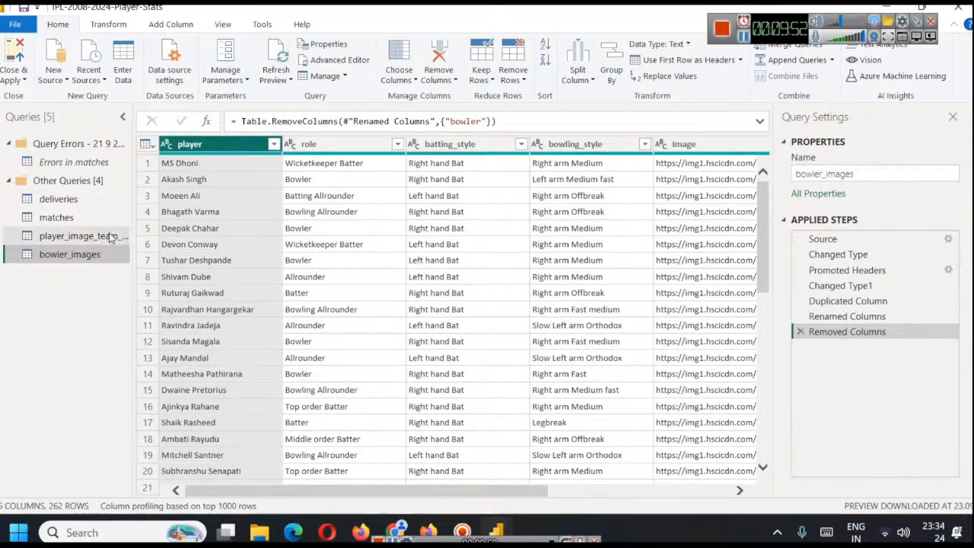
Replace the value Axar patel with AR Patel in the player column of bowler_images and apply the query changes
right_click(220, 147)
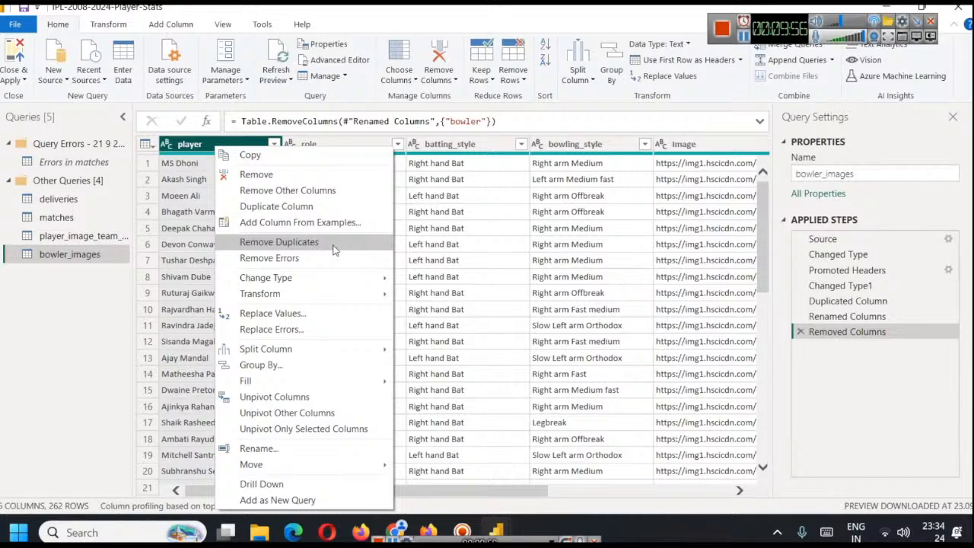
click(326, 312)
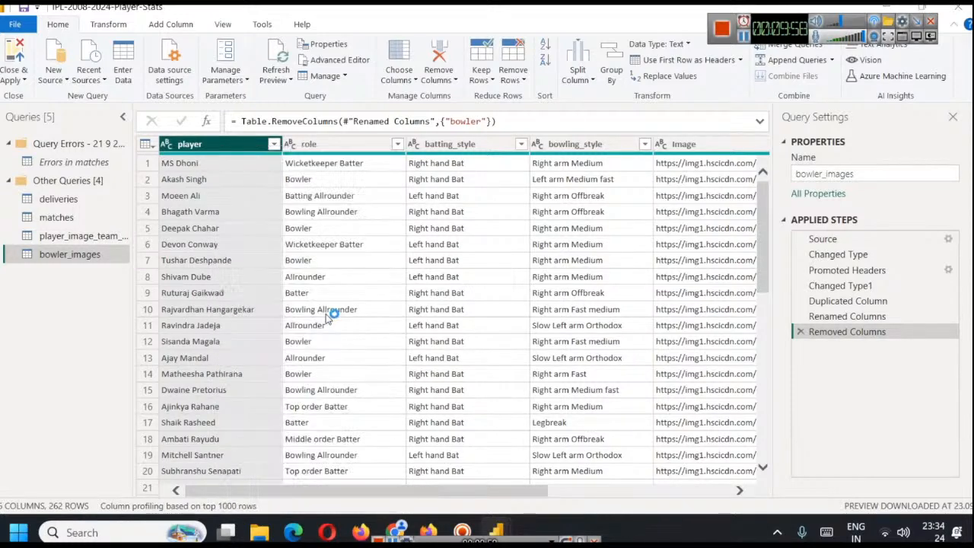
drag(376, 166, 566, 180)
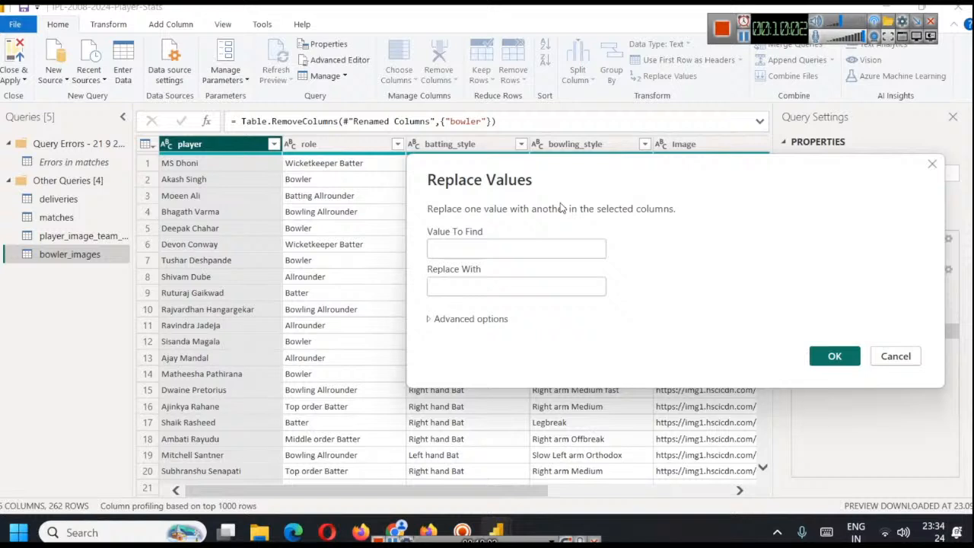
text(Axar patel)
key(Tab)
text(AR)
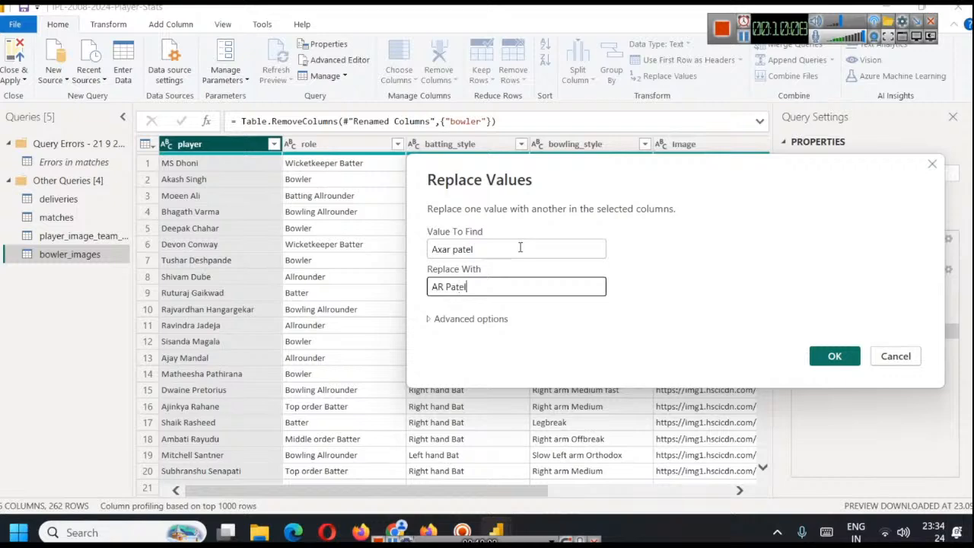
click(826, 355)
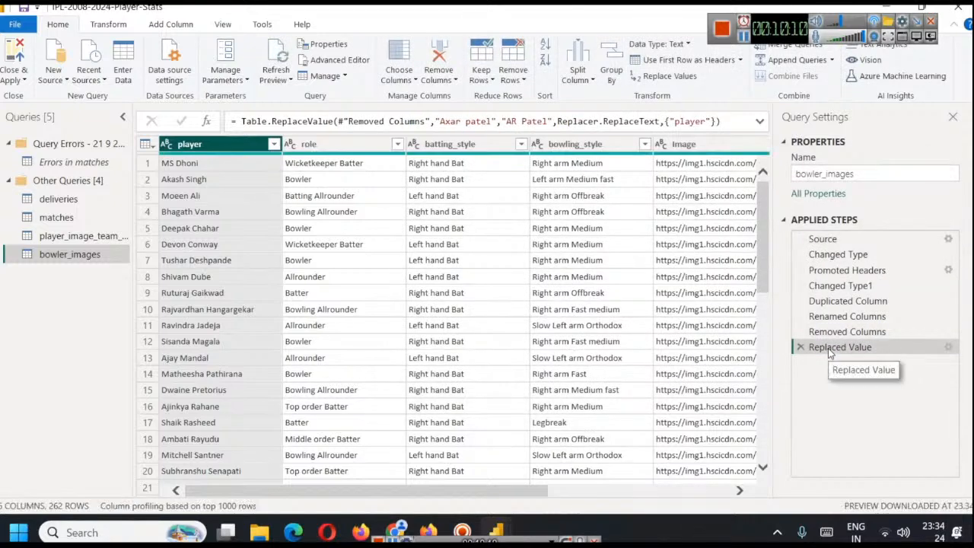
click(10, 76)
click(32, 95)
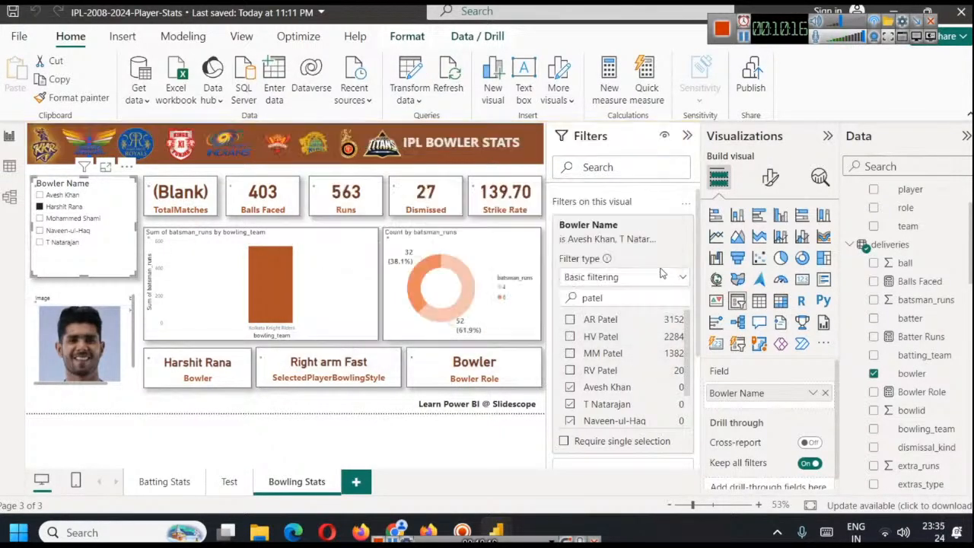
Add AR Patel to the bowlers allowed by the Bowler Name slicer's filter and select that bowler in the slicer
click(610, 297)
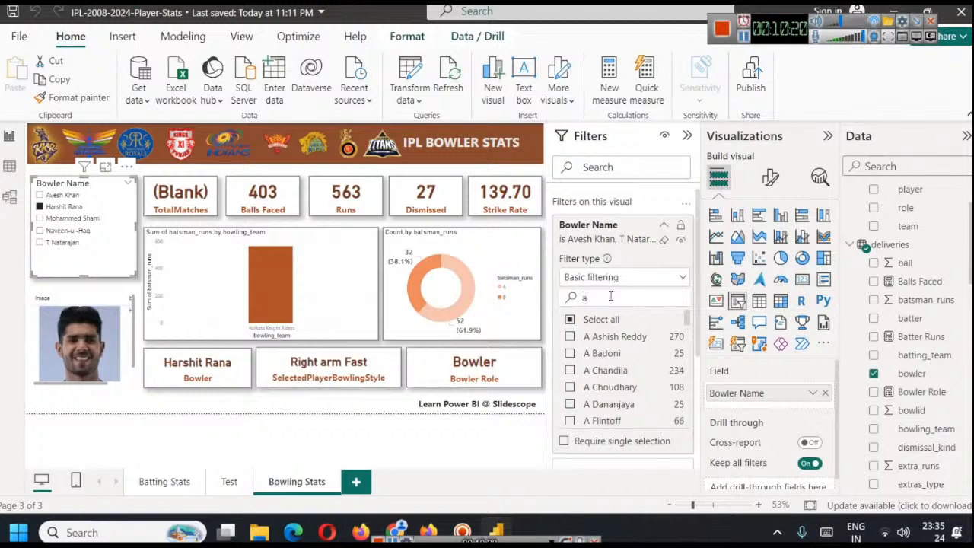
text(a)
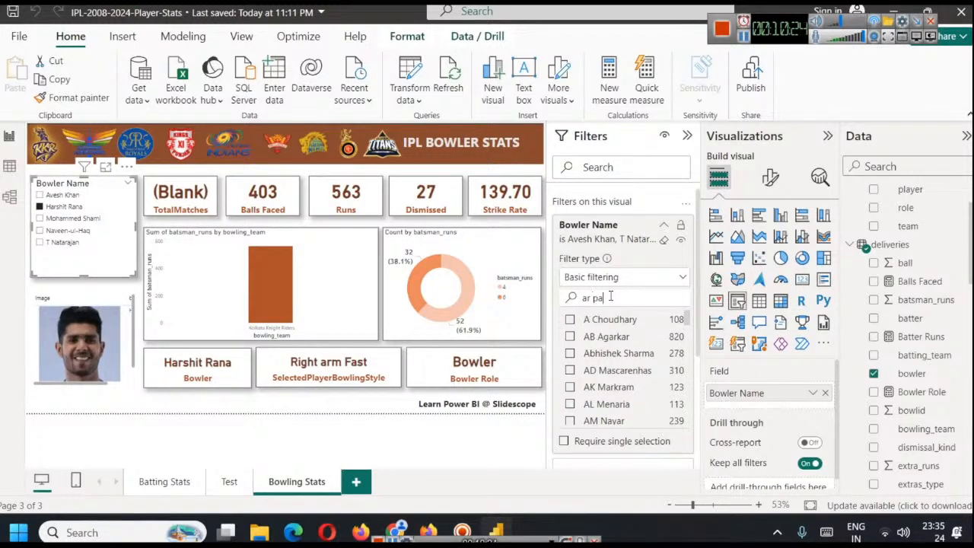
click(570, 319)
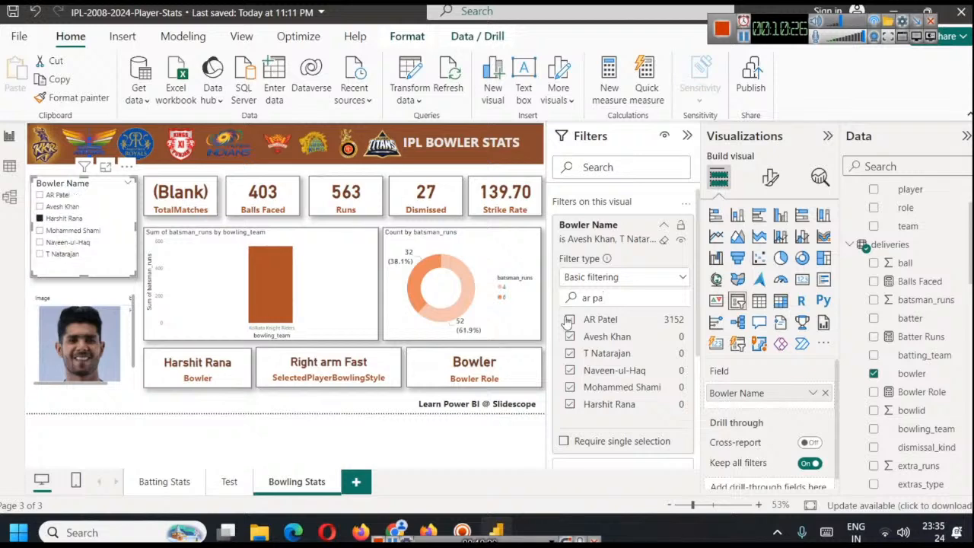
click(44, 195)
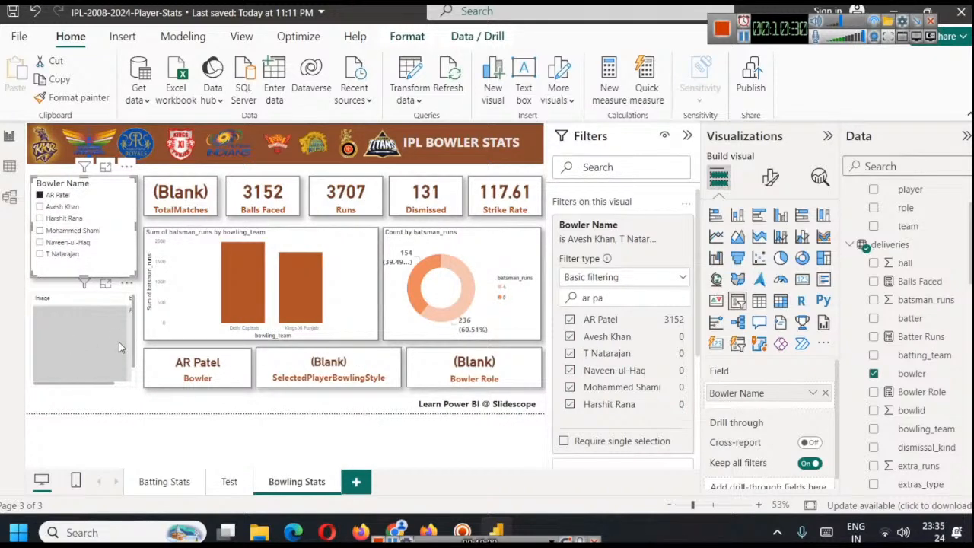
Compare the photo and cards for Avesh Khan and AR Patel using the Bowler Name slicer
click(743, 37)
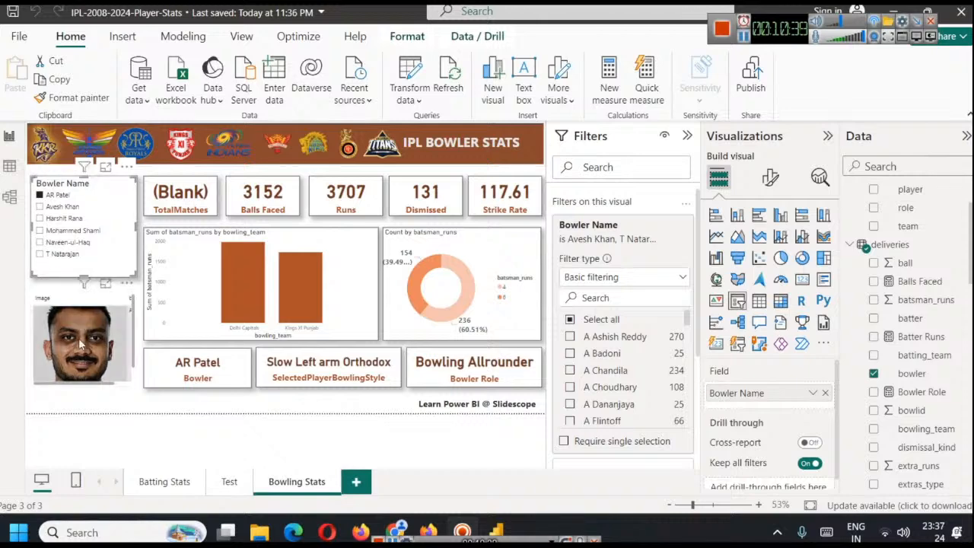
click(62, 206)
click(57, 194)
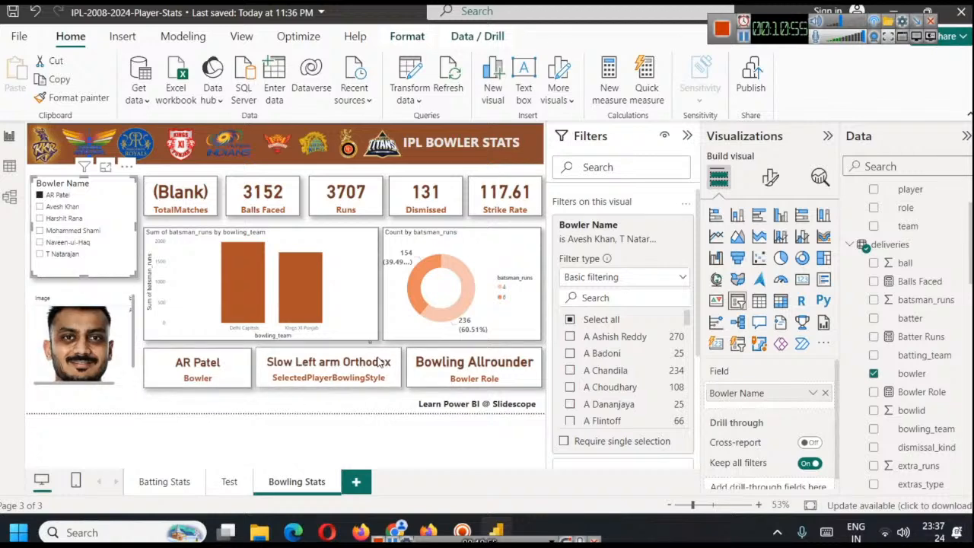
Examine the formula of the TotalMatches measure used in the first summary card
click(181, 201)
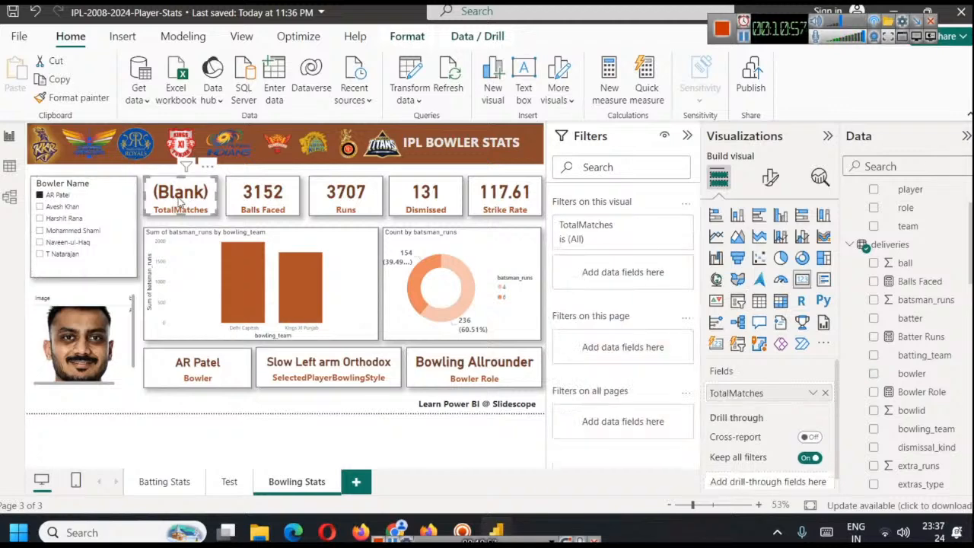
scroll(917, 338, down, 5)
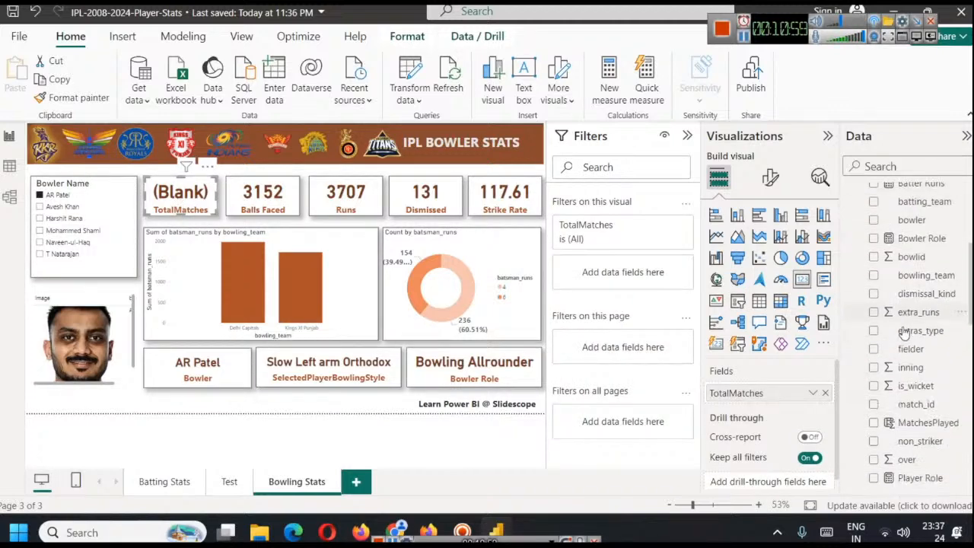
click(920, 358)
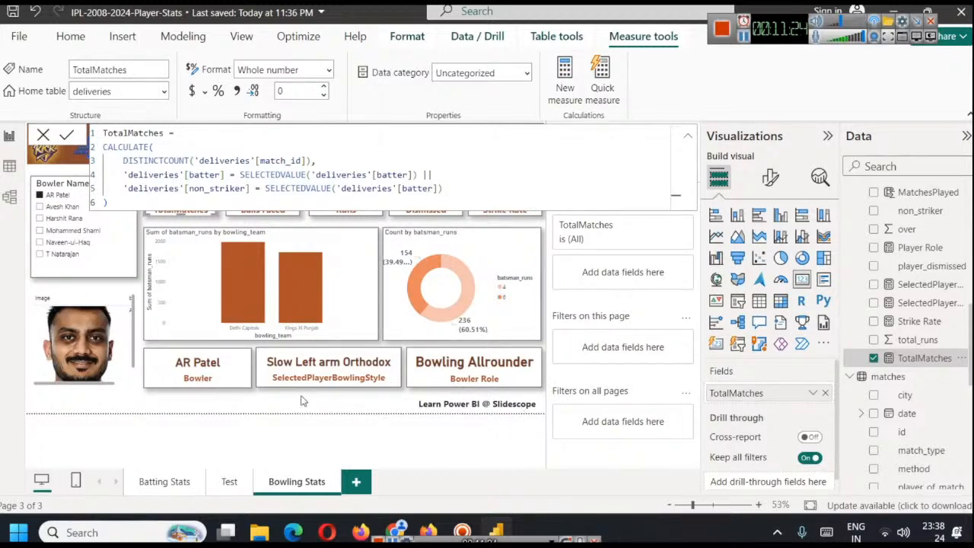
click(362, 400)
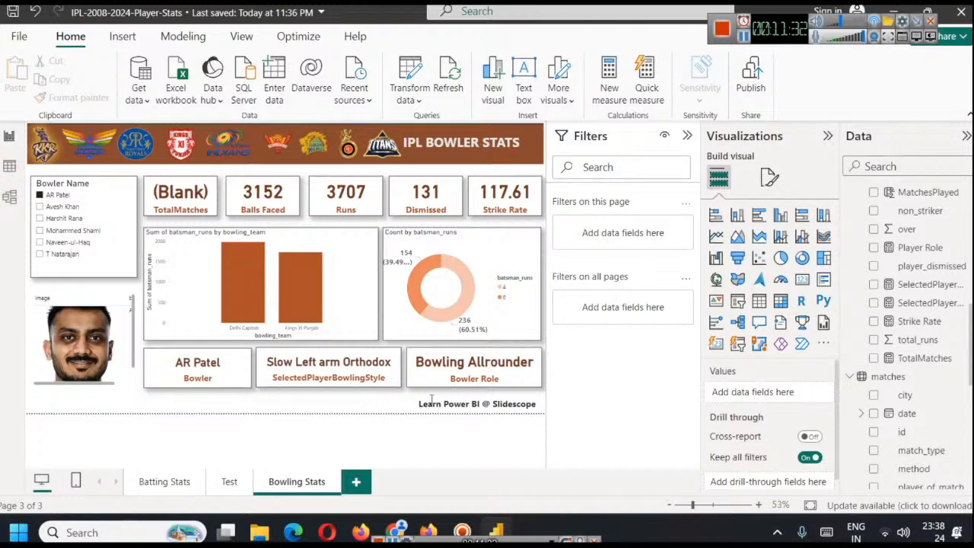
Replace TotalMatches in the first summary card with match_id from deliveries, aggregated as Count (Distinct)
click(215, 204)
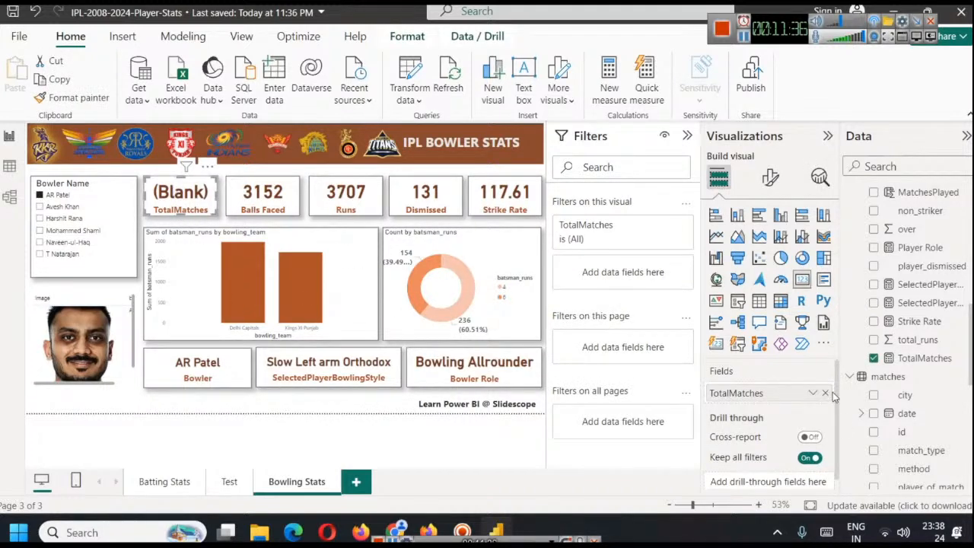
click(825, 392)
scroll(923, 343, up, 3)
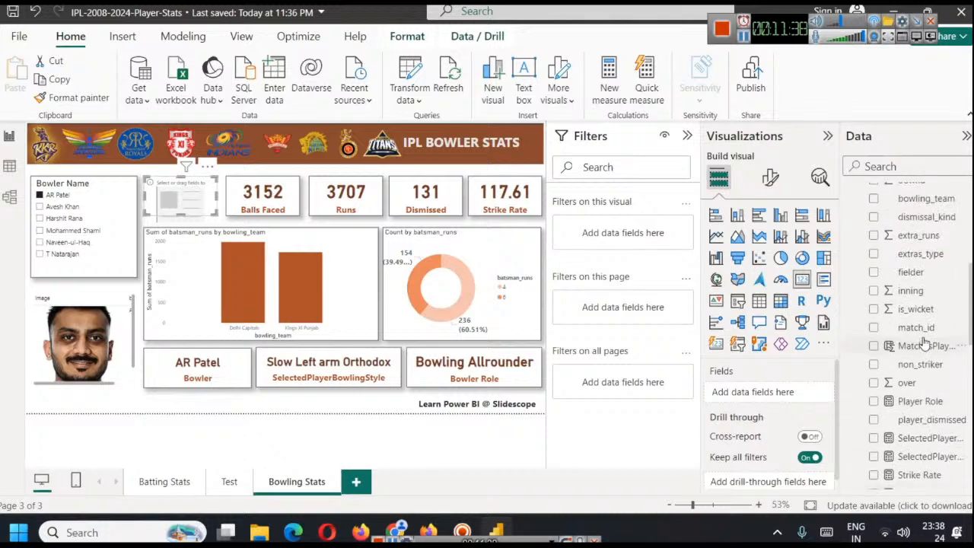
scroll(949, 374, up, 2)
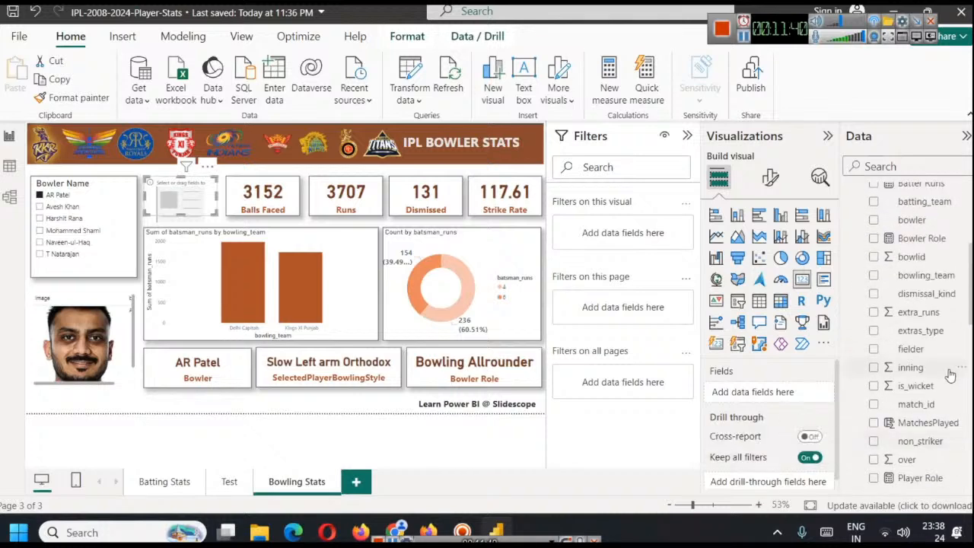
scroll(949, 375, up, 5)
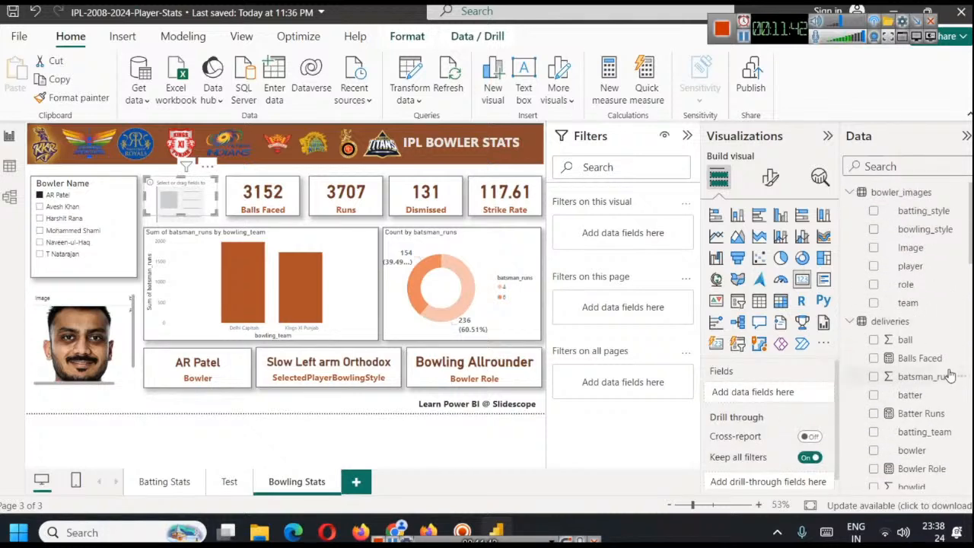
scroll(950, 374, down, 3)
scroll(950, 374, down, 4)
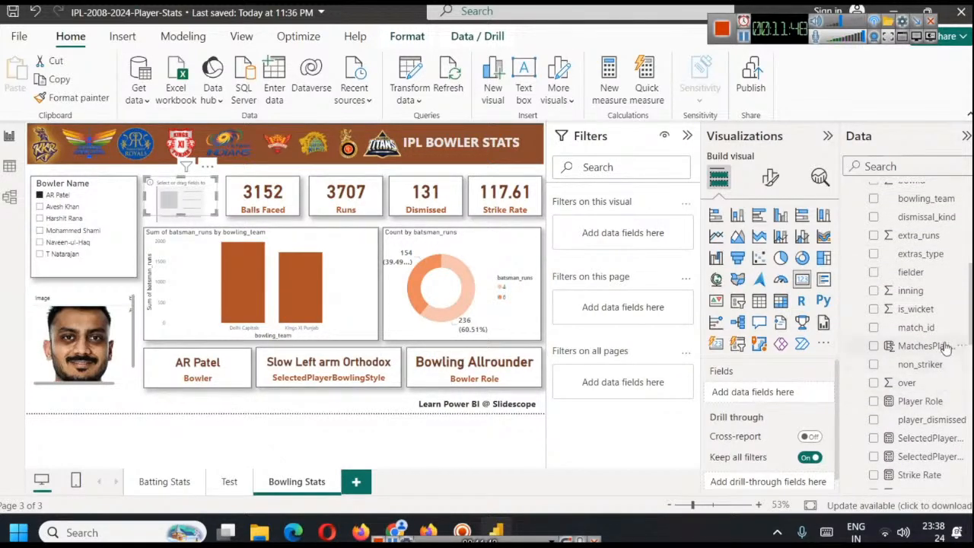
scroll(941, 353, down, 1)
scroll(941, 354, down, 1)
scroll(925, 346, up, 2)
drag(920, 327, 812, 393)
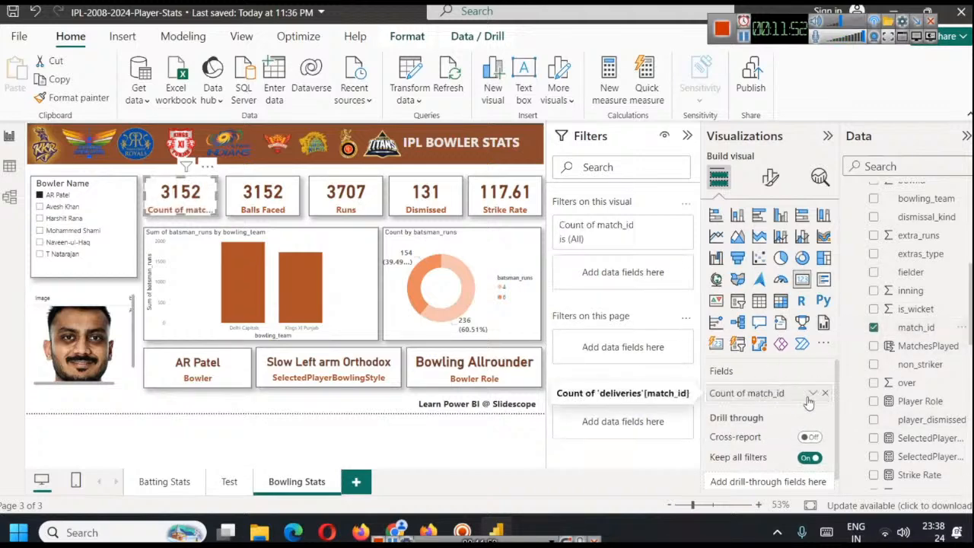
click(811, 393)
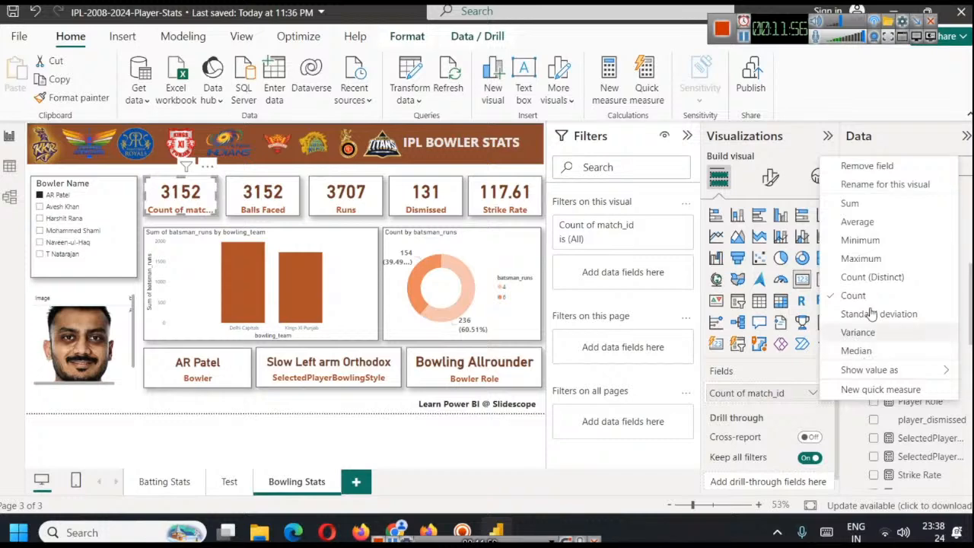
click(871, 277)
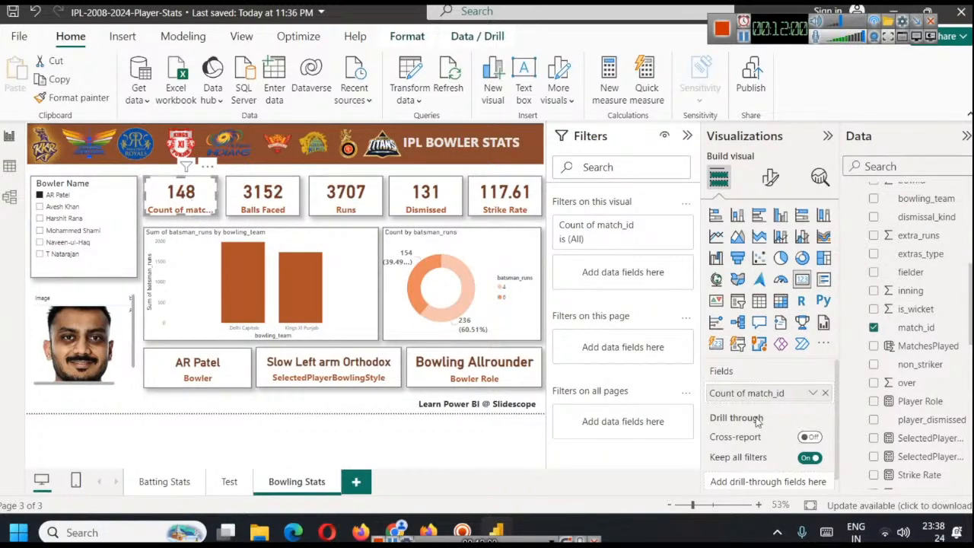
Rename the match_id field in the first summary card as Matches
right_click(744, 394)
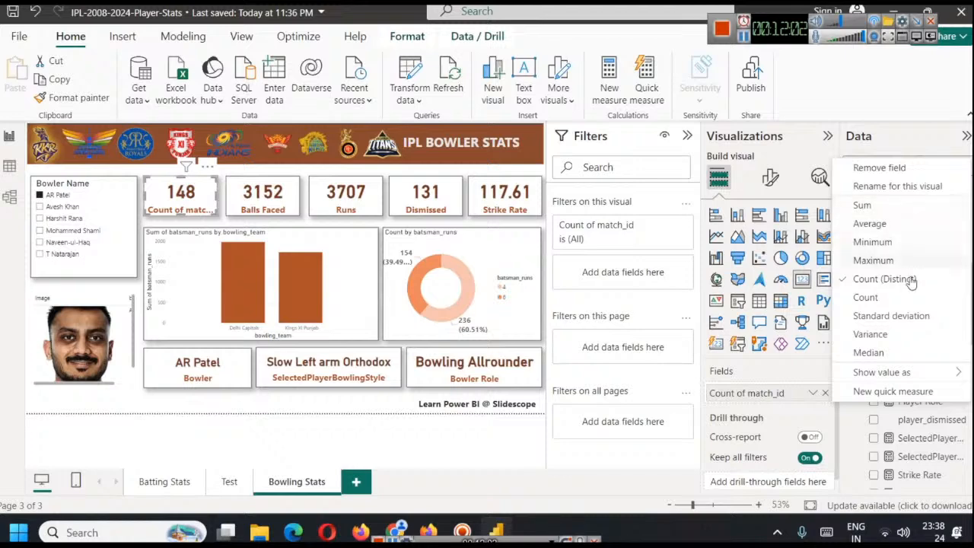
click(895, 185)
text(M)
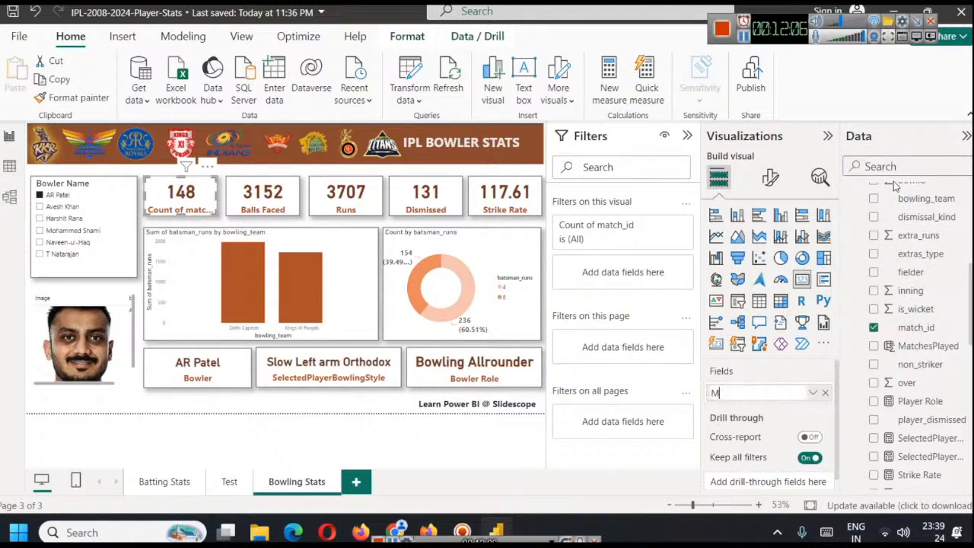
text(atch)
key(Return)
text(es)
key(Return)
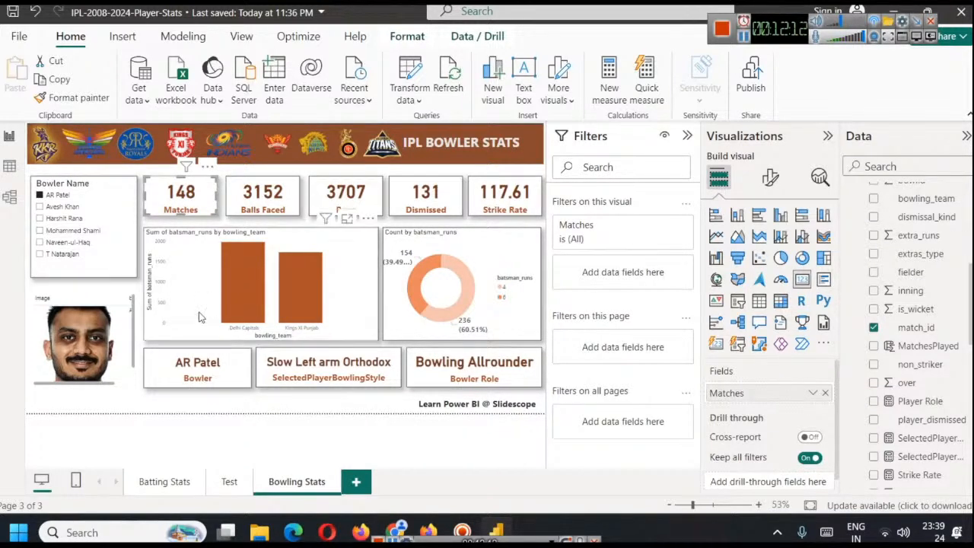
Check AR Patel's match count against the career stats on his iplt20.com player page and return to the report
key(alt+Tab)
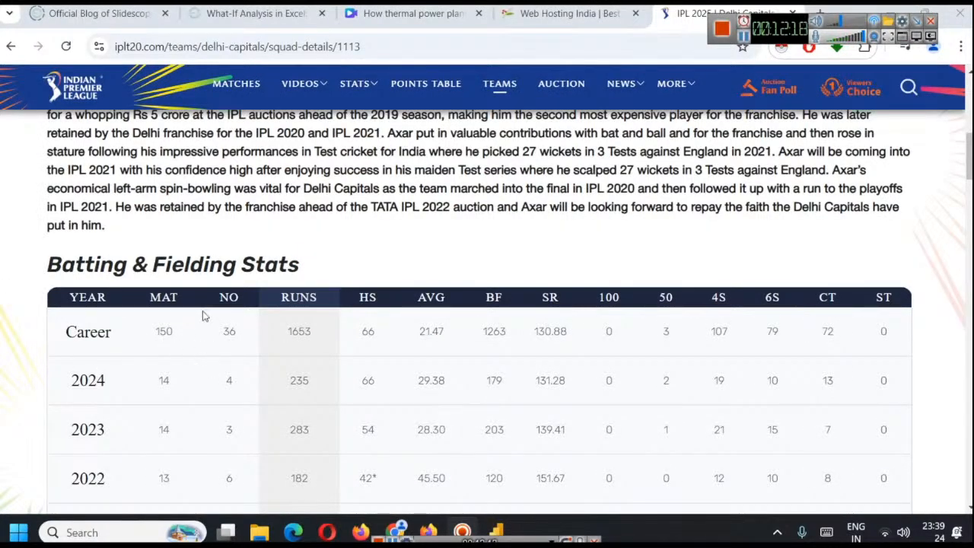
click(496, 529)
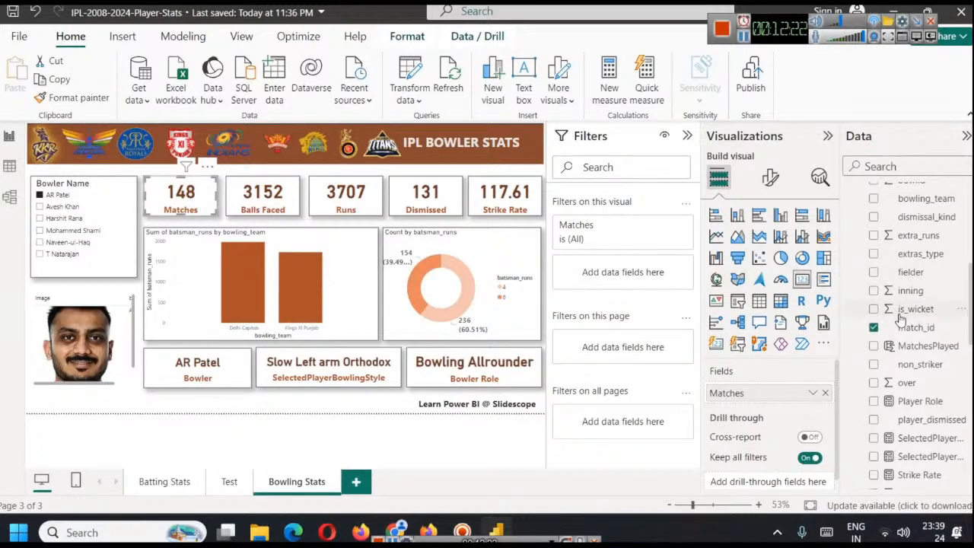
scroll(900, 318, up, 2)
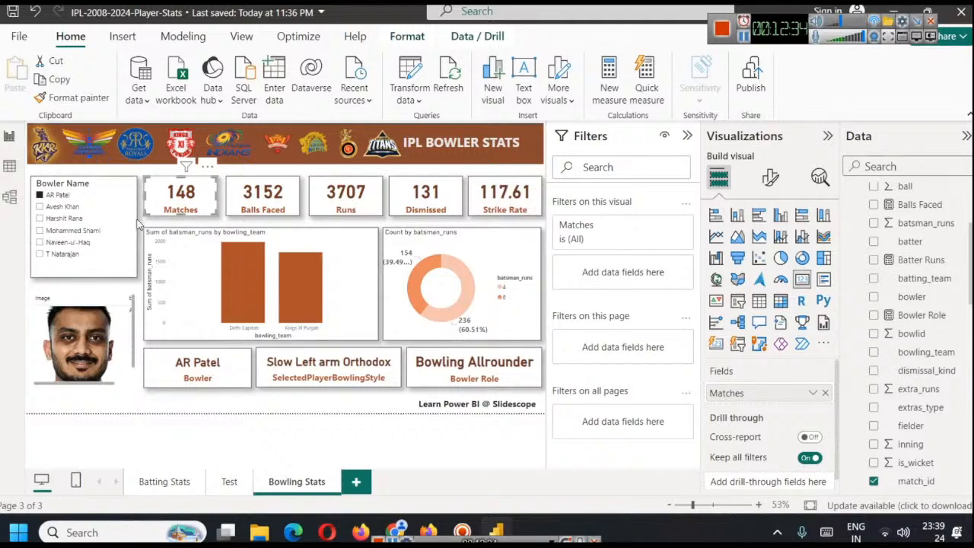
Select Avesh Khan in the Bowler Name slicer and check his match count against the career stats on his iplt20.com page
click(62, 207)
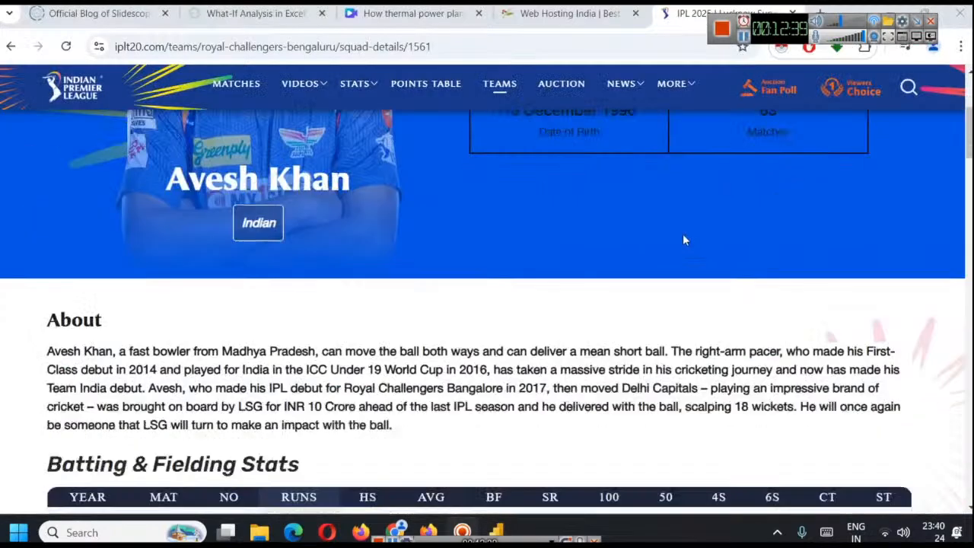
scroll(682, 234, down, 3)
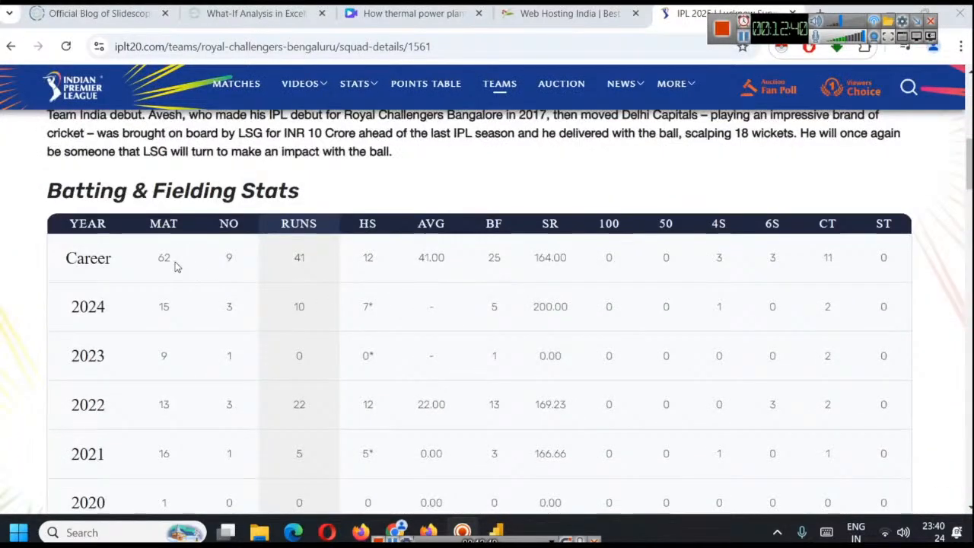
drag(157, 267, 189, 261)
scroll(773, 272, up, 5)
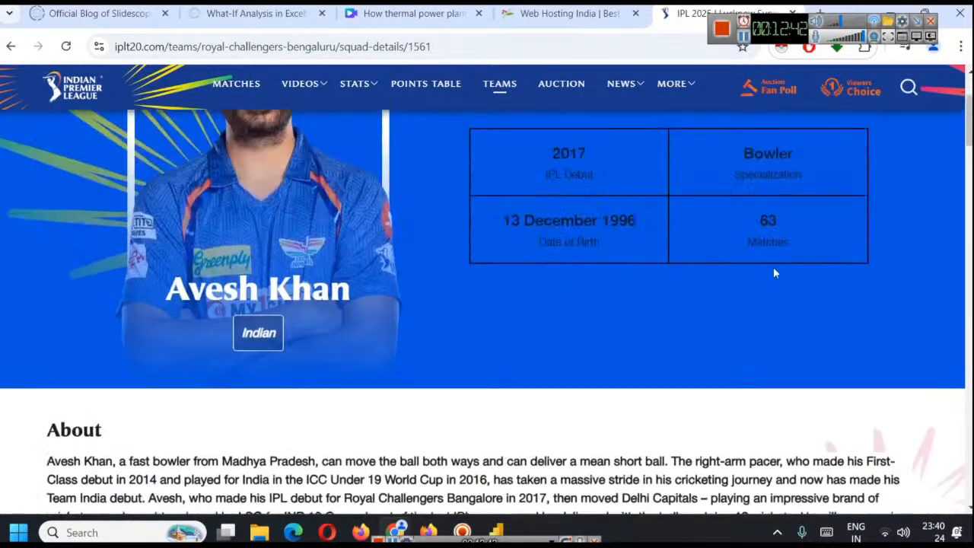
scroll(812, 209, down, 5)
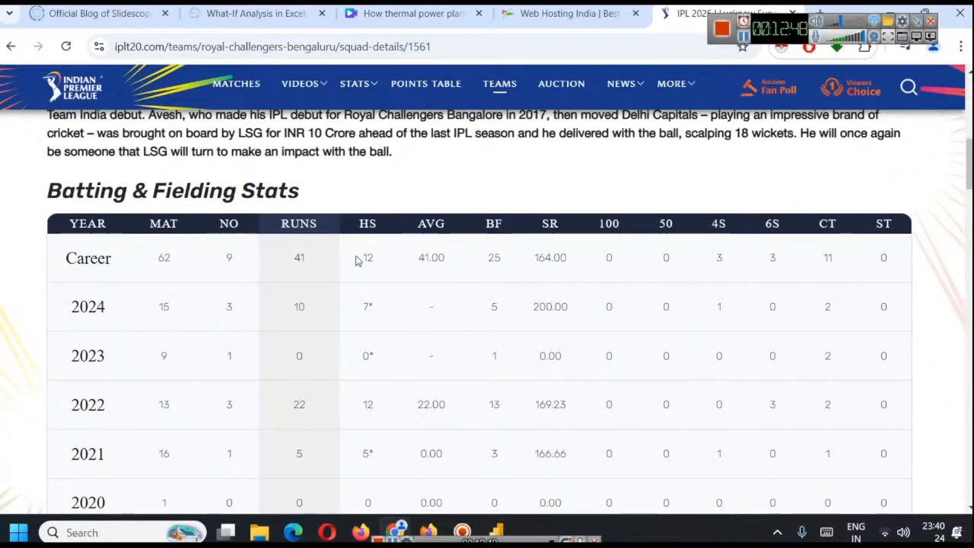
click(496, 530)
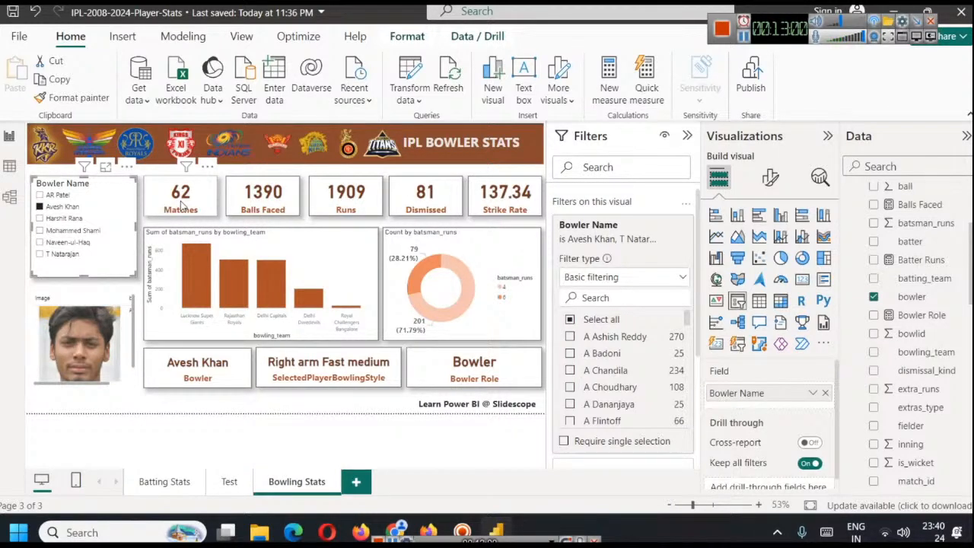
Check the aggregation used in the Balls Faced card and compare its figures for AR Patel and Avesh Khan
click(245, 205)
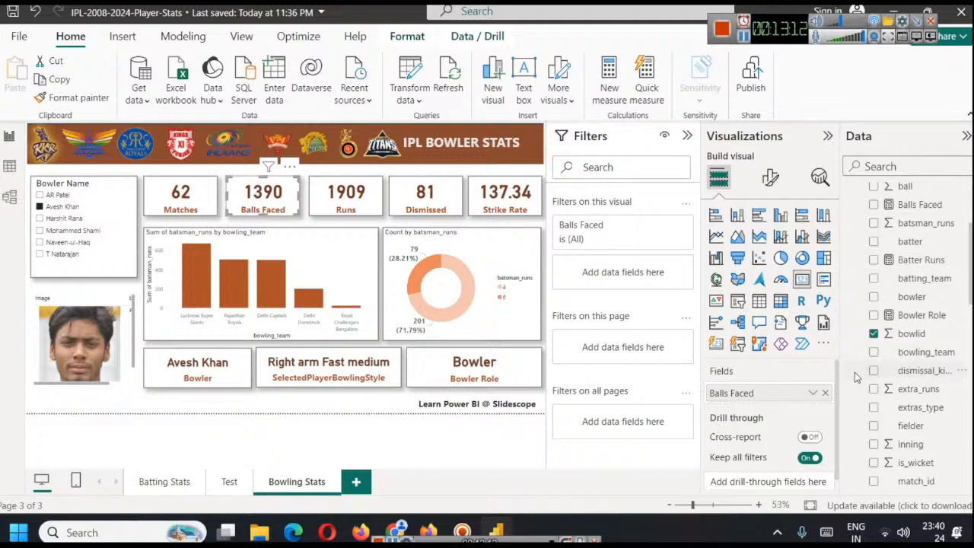
click(812, 393)
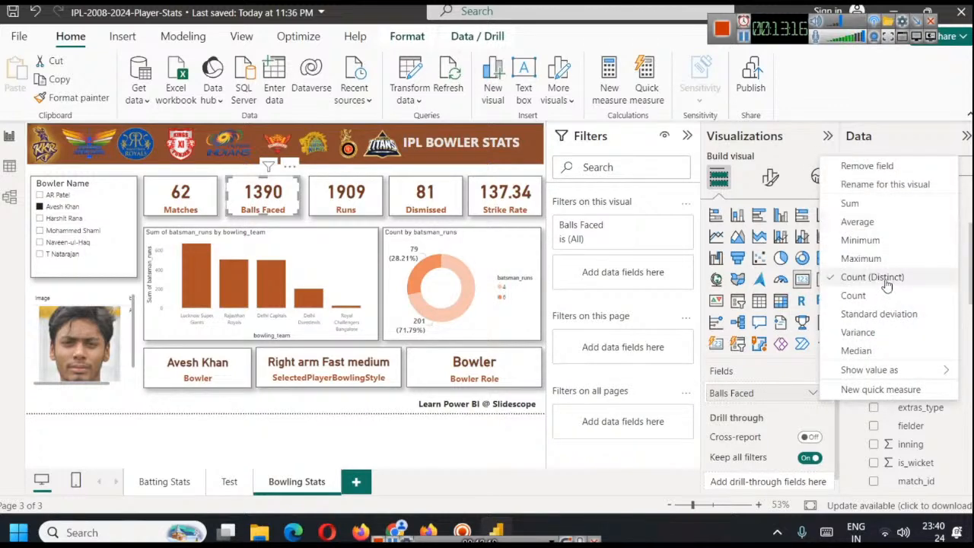
click(717, 394)
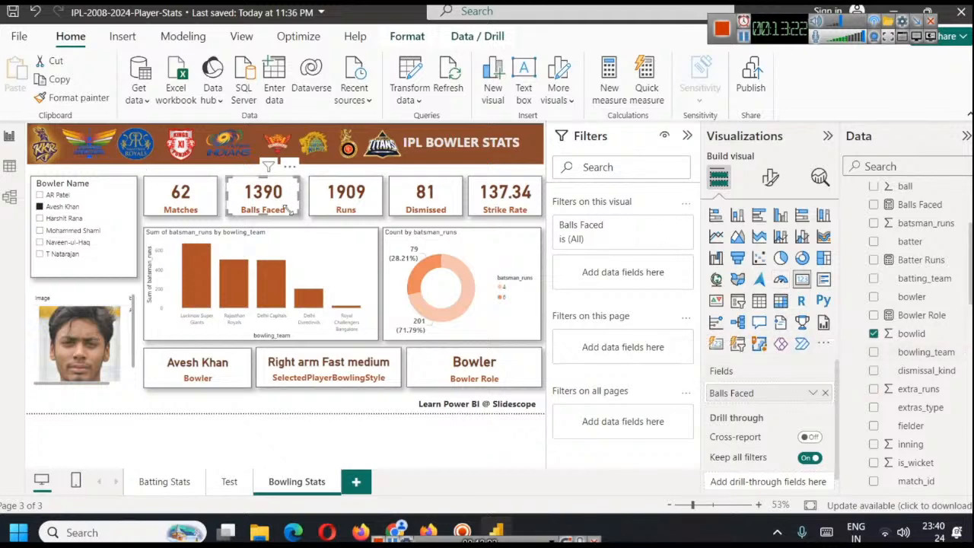
click(57, 195)
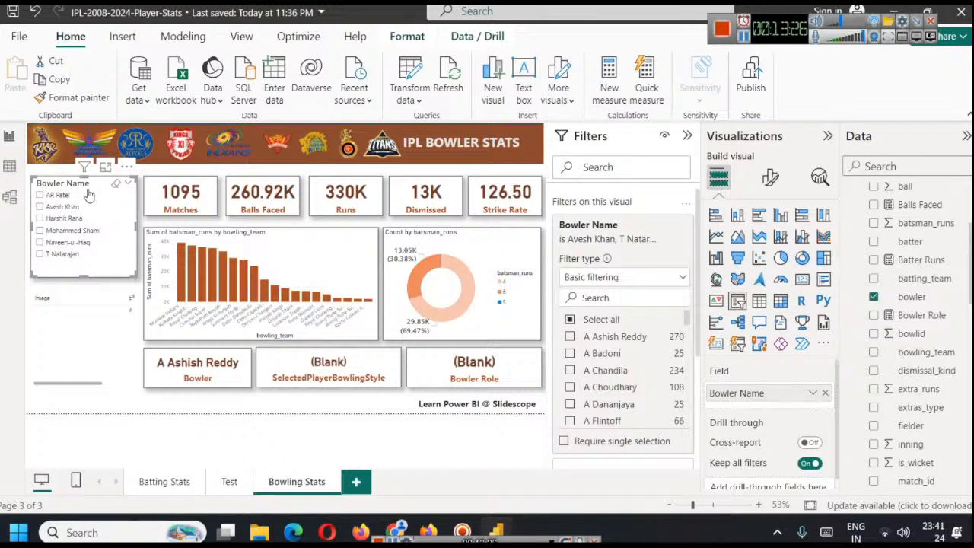
click(68, 196)
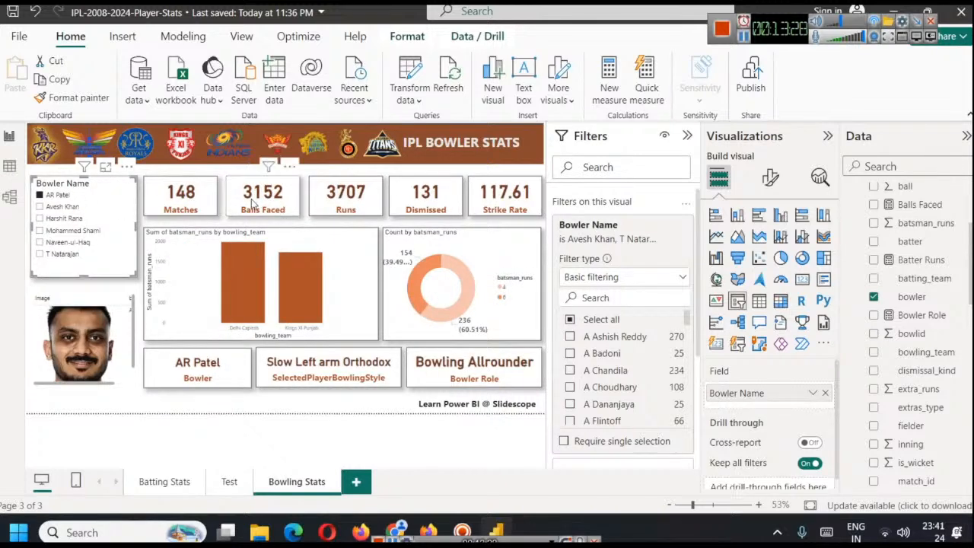
click(60, 207)
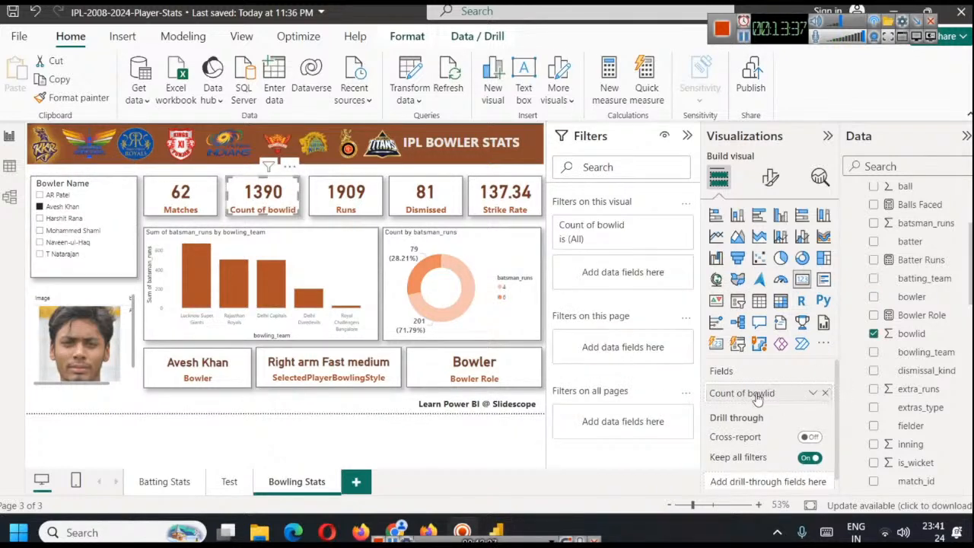
Rename the bowlid count field in the second summary card as Balls
right_click(754, 393)
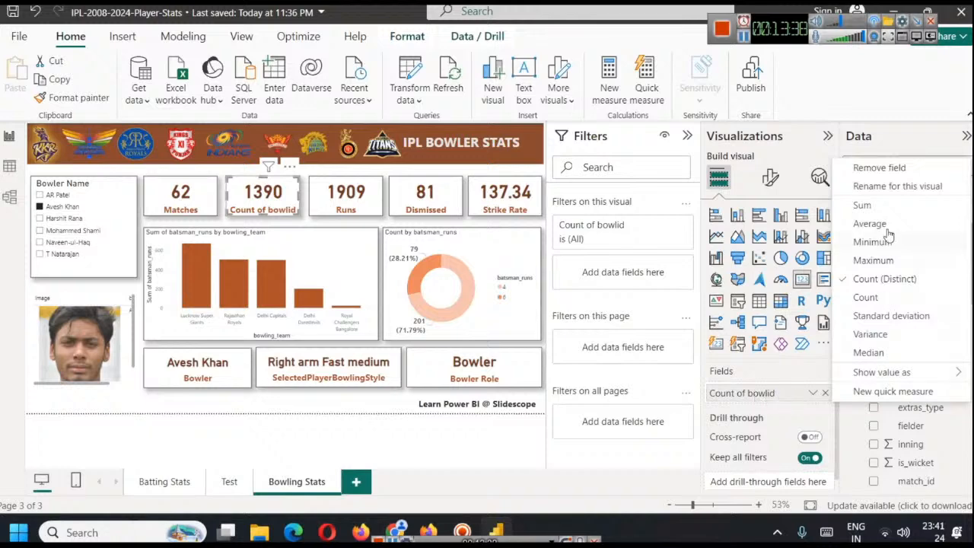
click(890, 188)
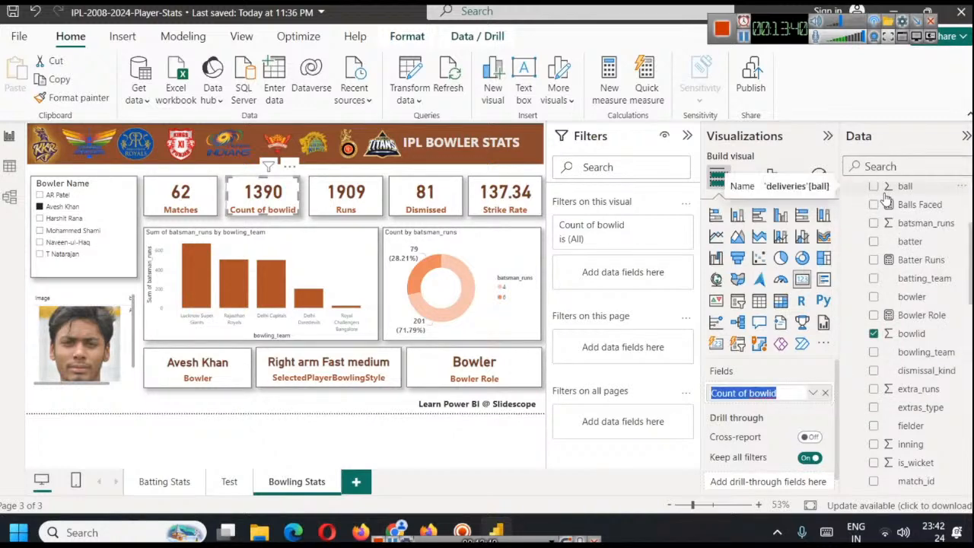
text(Balls)
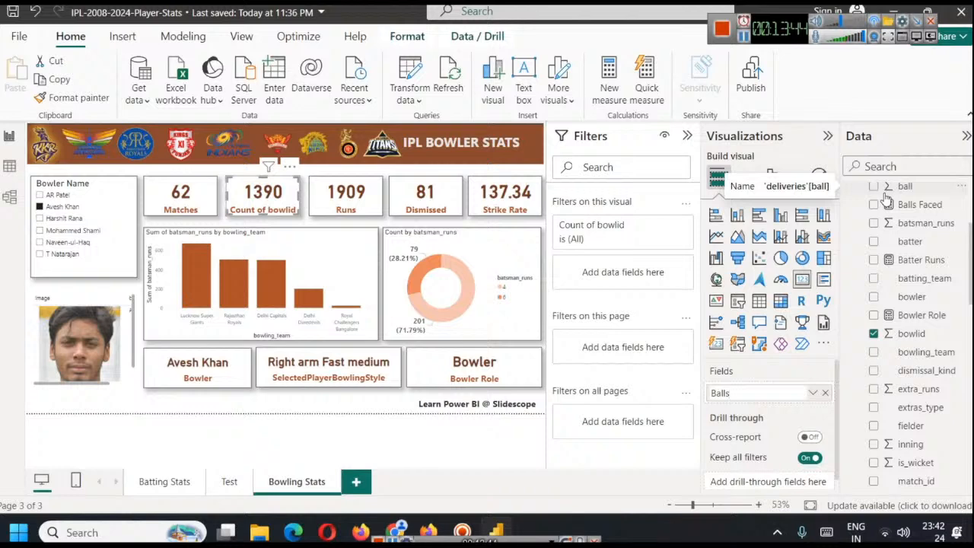
key(Return)
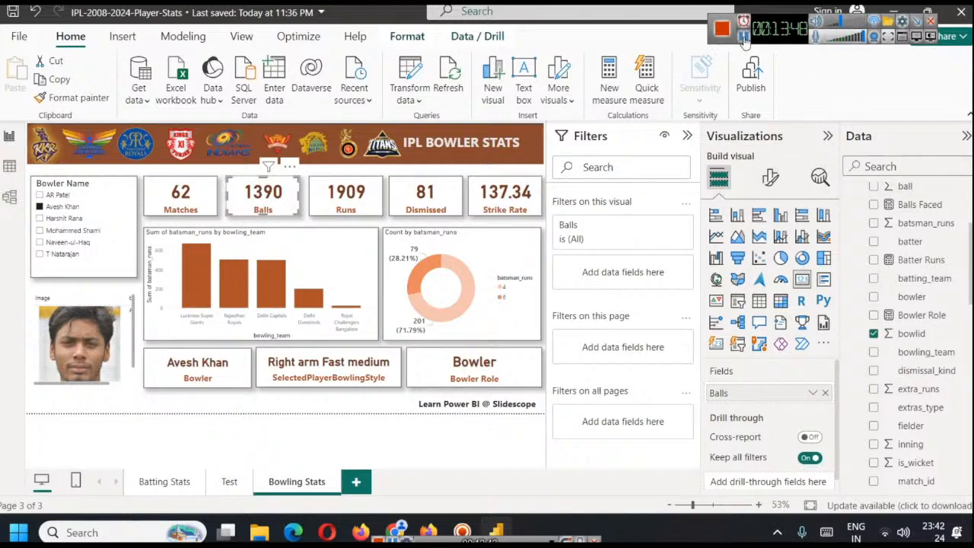
Select the Runs card and examine which deliveries field it uses
click(346, 207)
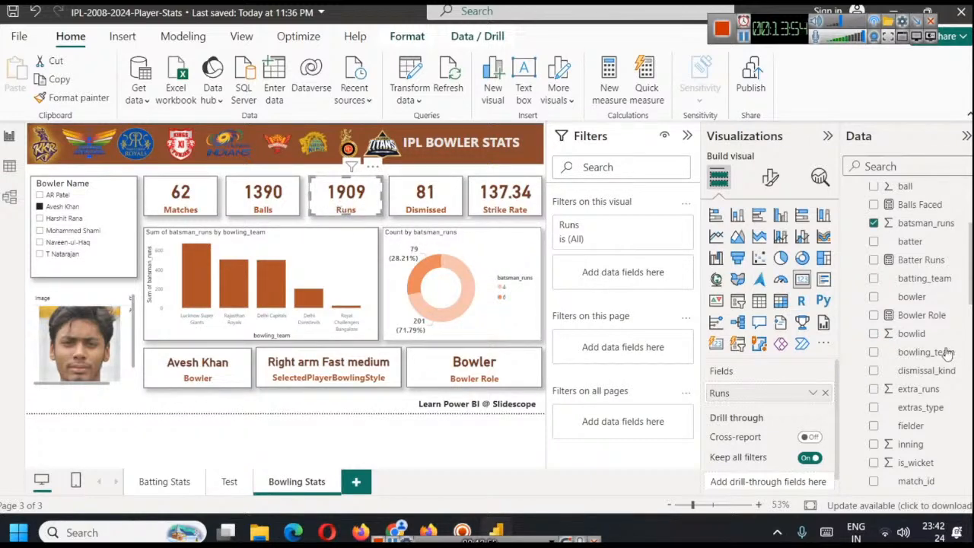
scroll(939, 322, up, 4)
scroll(938, 322, down, 4)
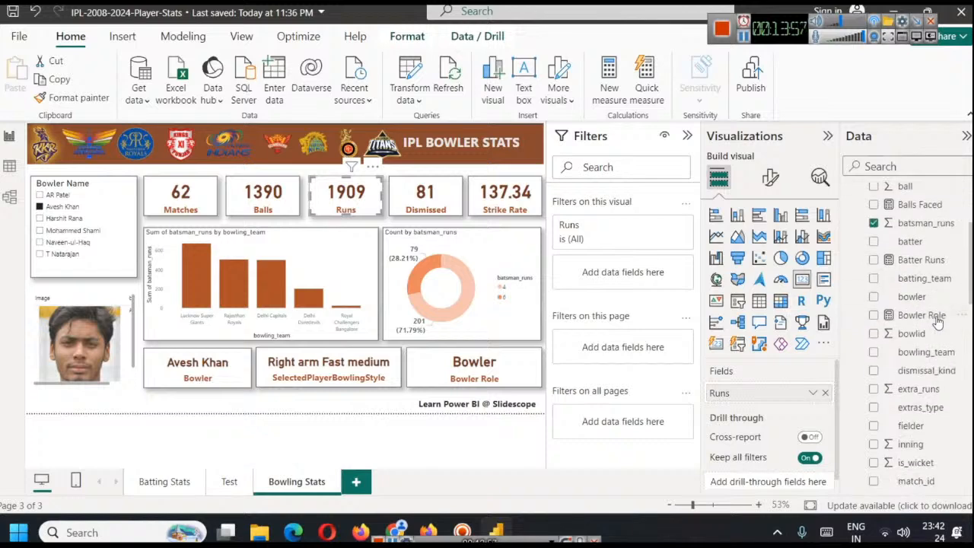
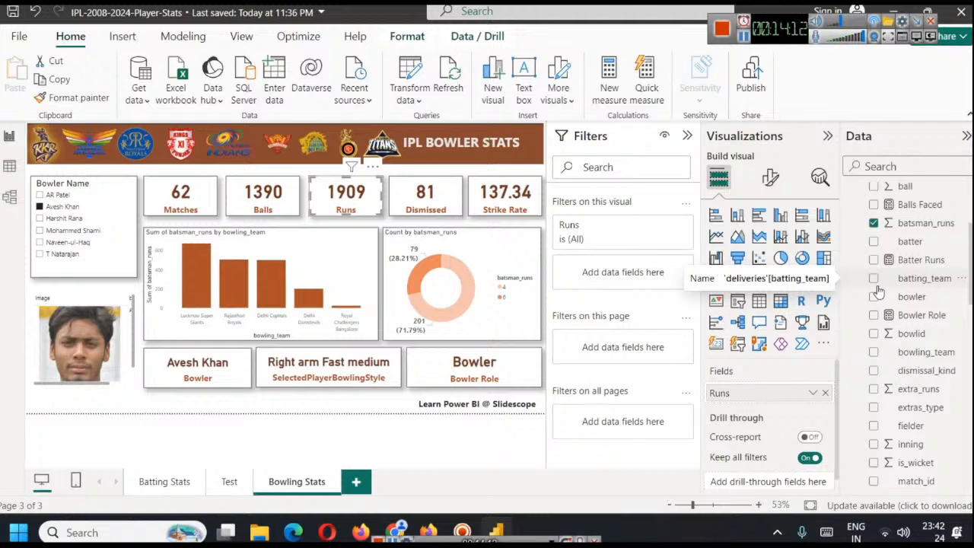
Examine the run columns in the deliveries table and check Avesh Khan's career bowling runs on his iplt20.com page
click(10, 169)
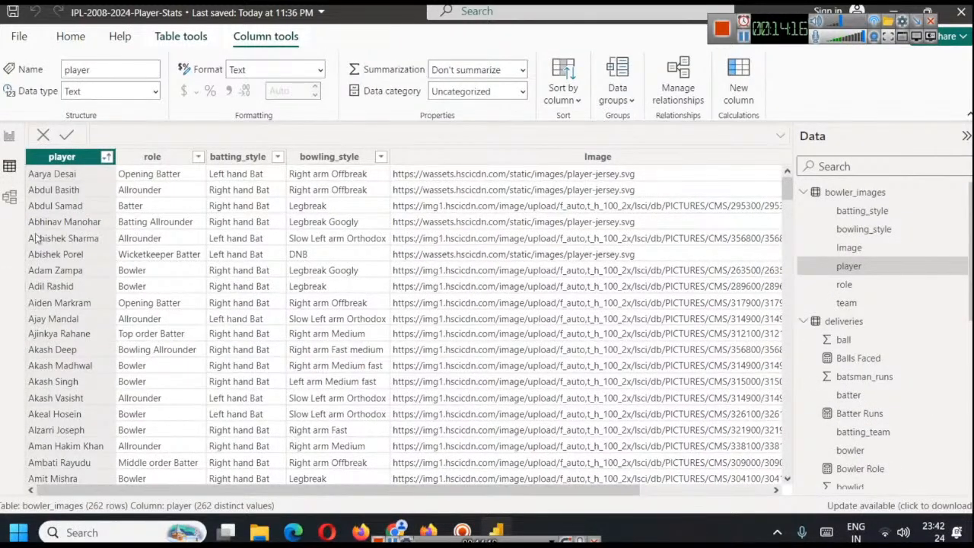
scroll(858, 308, down, 4)
scroll(861, 286, up, 2)
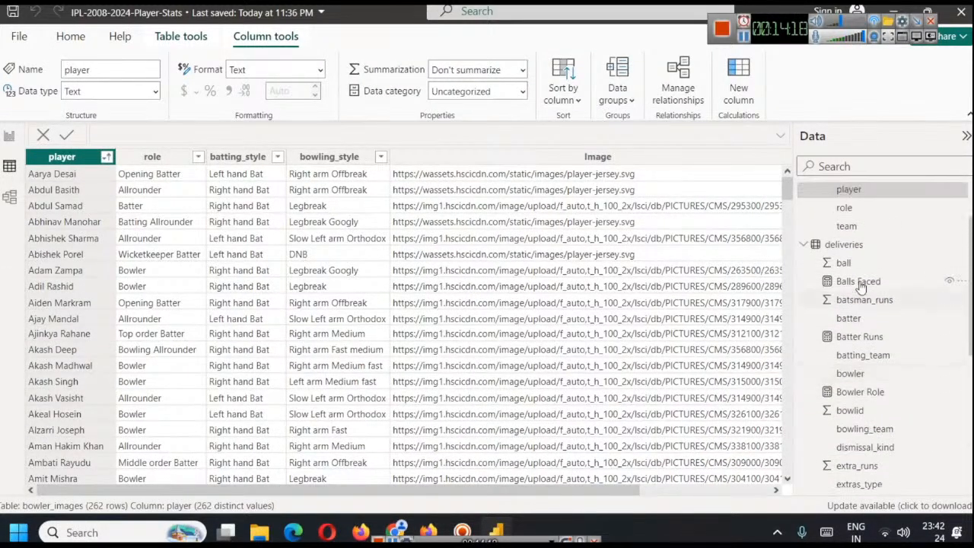
click(844, 245)
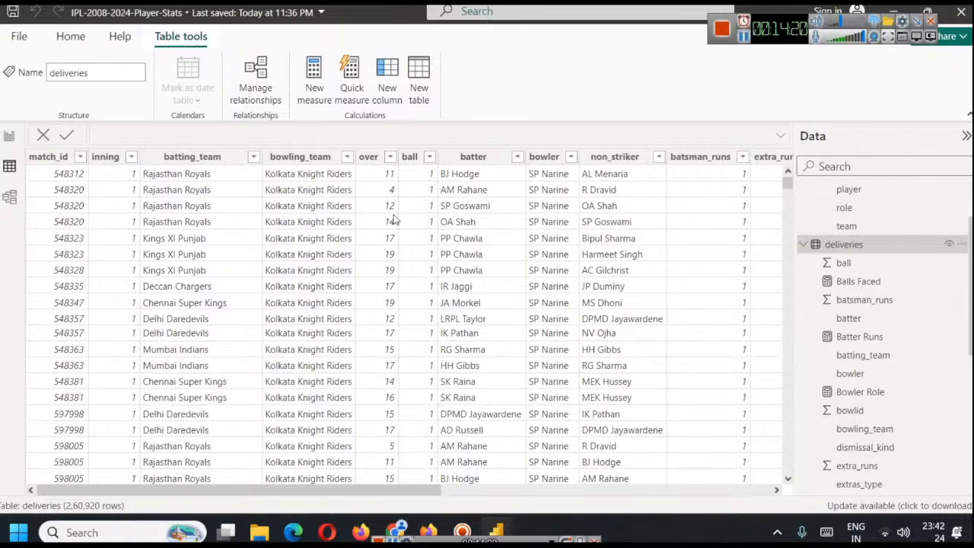
drag(358, 485, 526, 484)
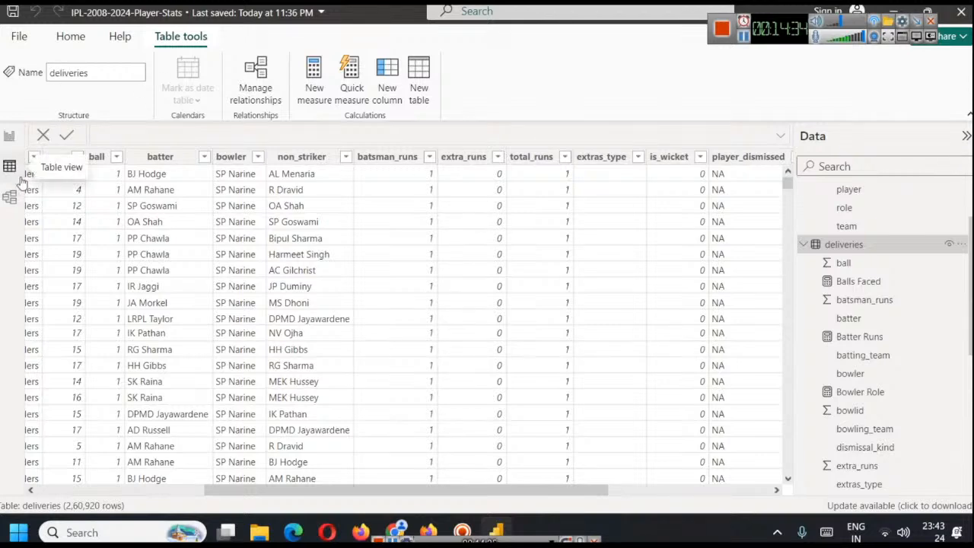
click(12, 200)
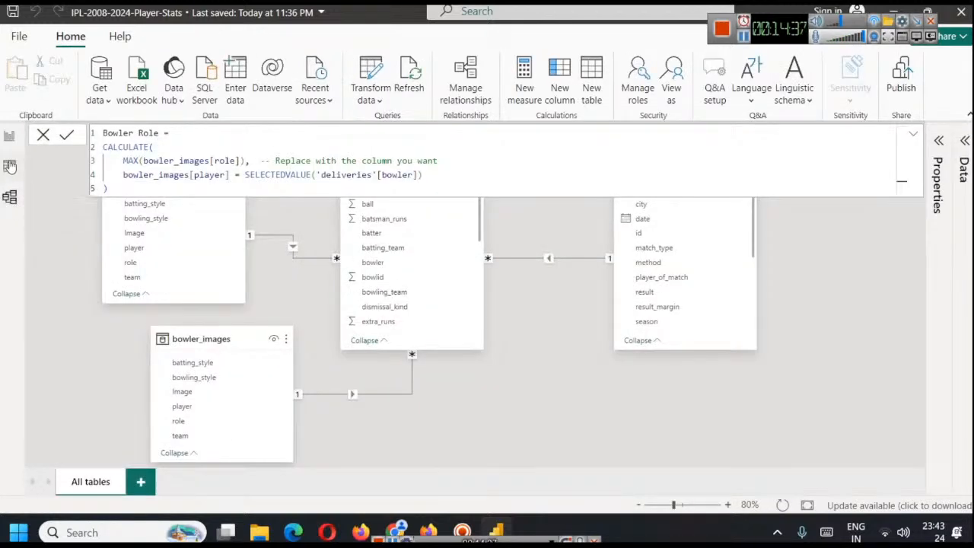
click(10, 166)
click(9, 136)
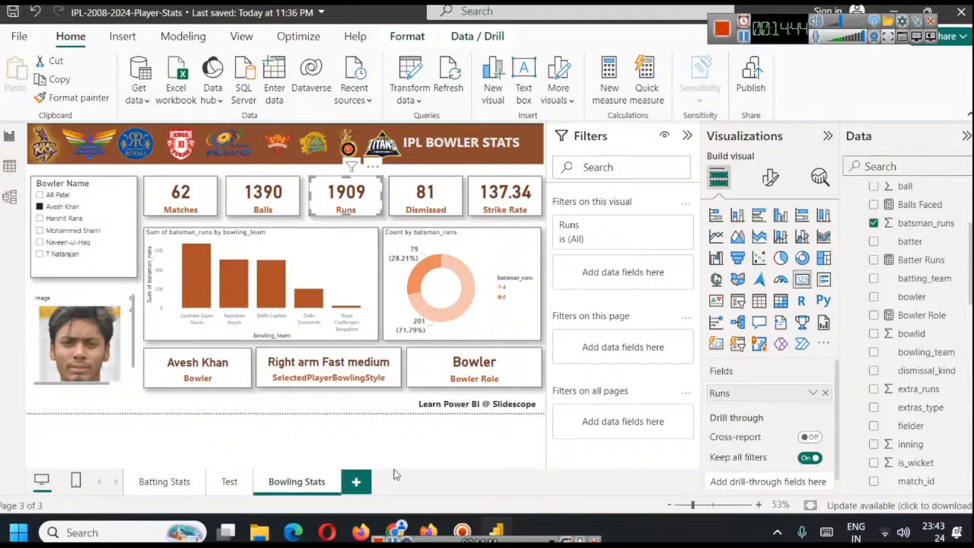
click(395, 529)
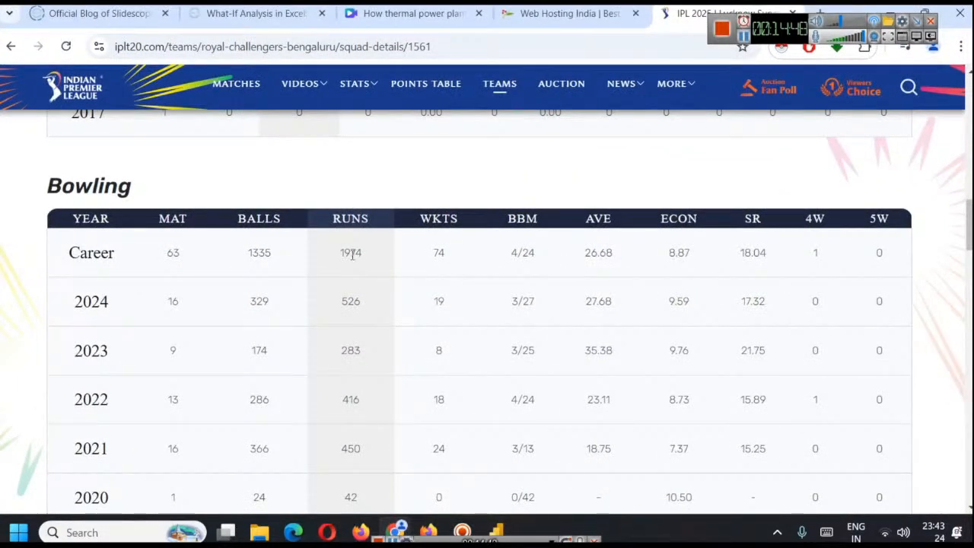
click(396, 531)
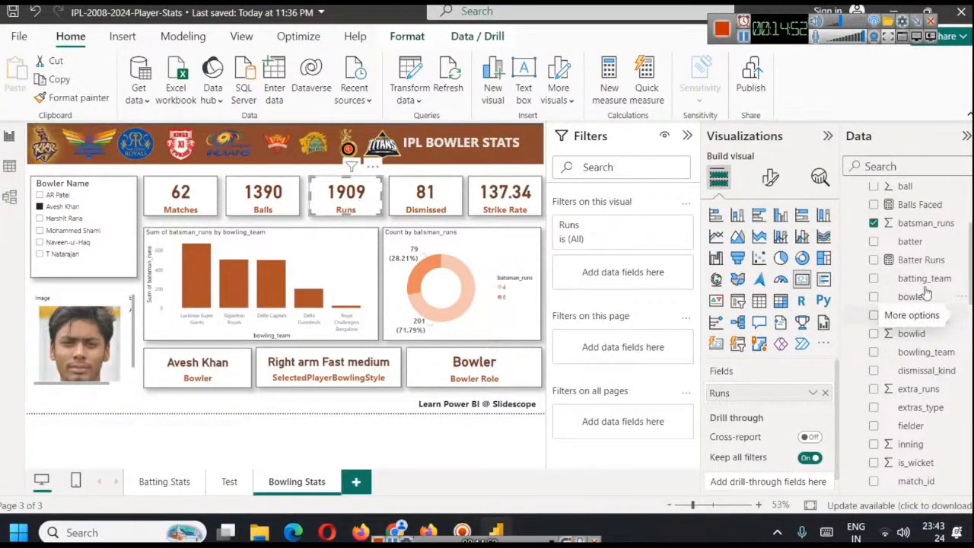
Replace the batsman_runs field in the Runs card with total_runs from the deliveries table
click(824, 393)
scroll(948, 351, down, 2)
scroll(946, 360, down, 2)
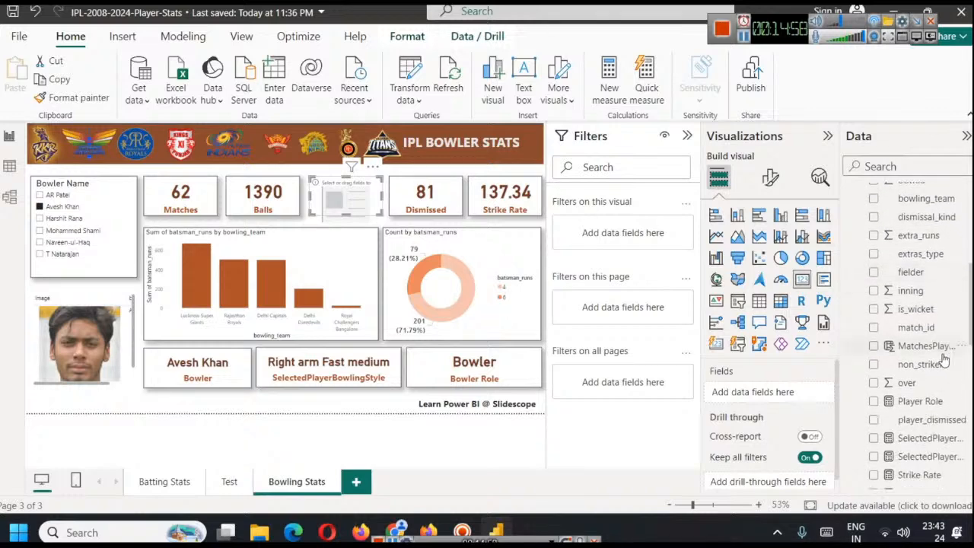
scroll(943, 362, up, 4)
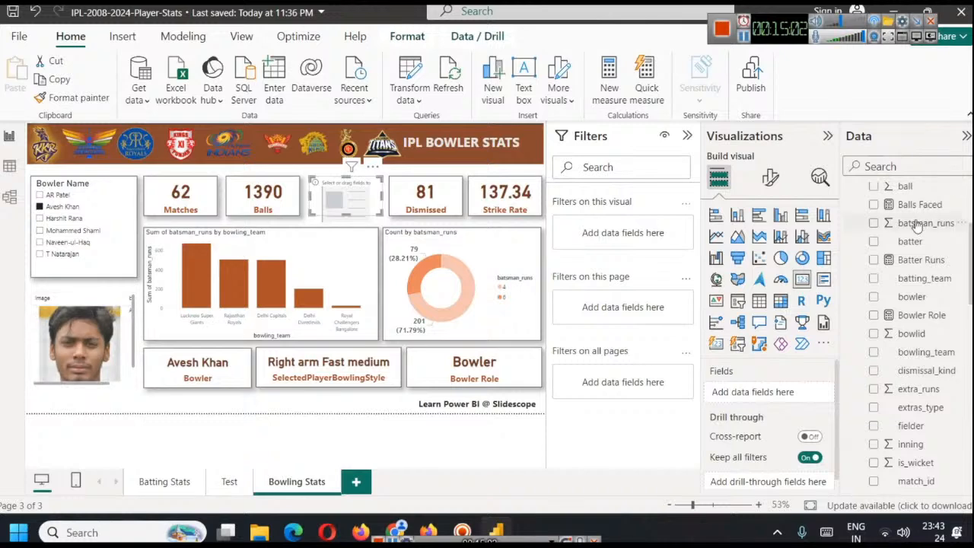
scroll(918, 278, up, 2)
scroll(928, 305, up, 1)
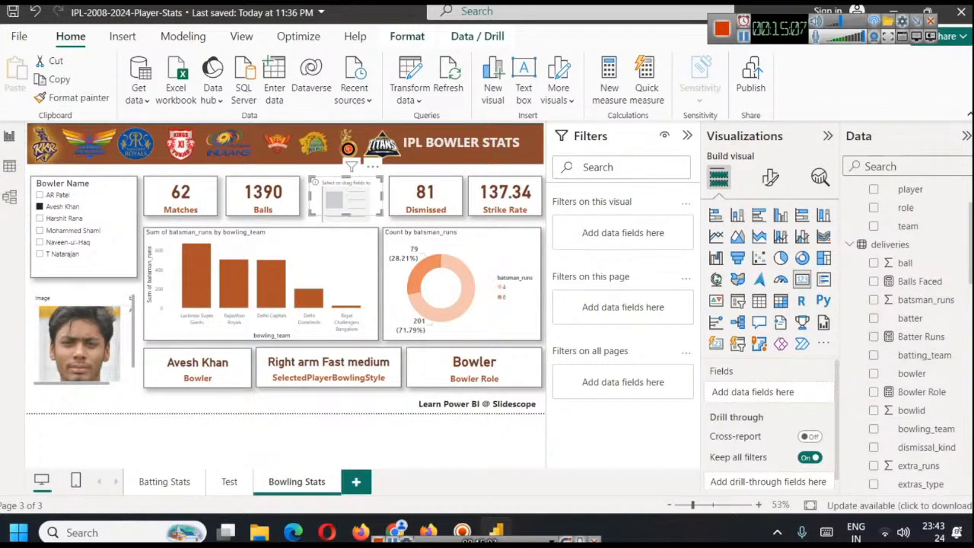
scroll(913, 335, down, 6)
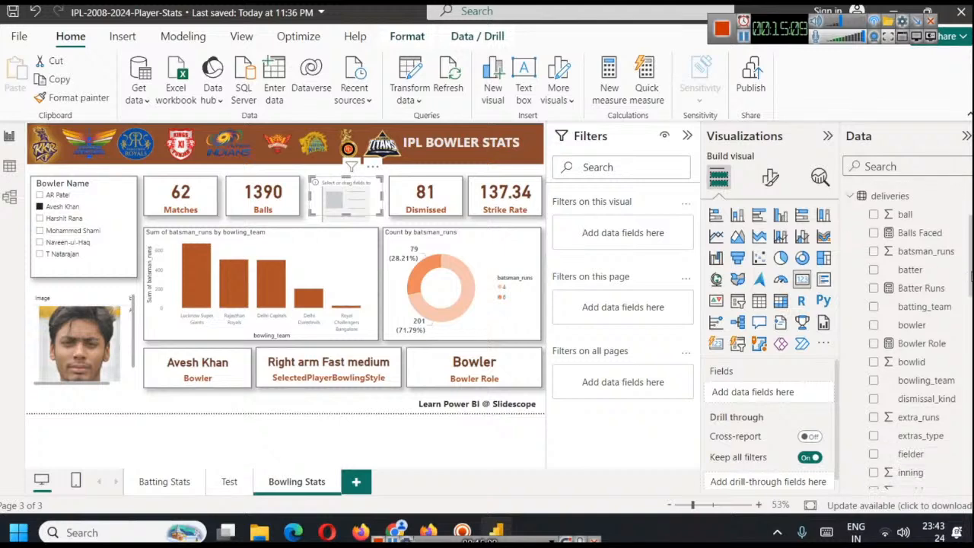
scroll(913, 427, down, 5)
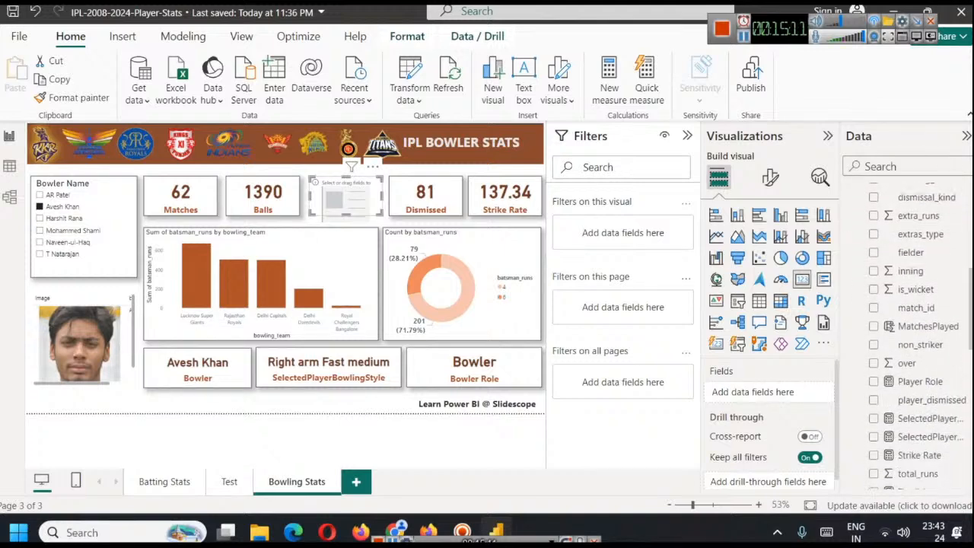
drag(913, 428, 761, 393)
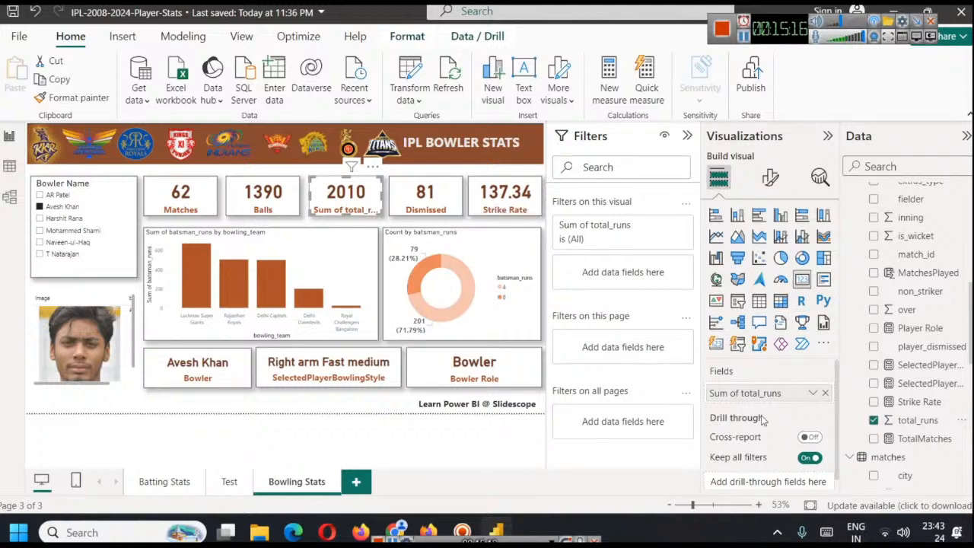
Rename the total_runs field in the third summary card as Runs
click(812, 392)
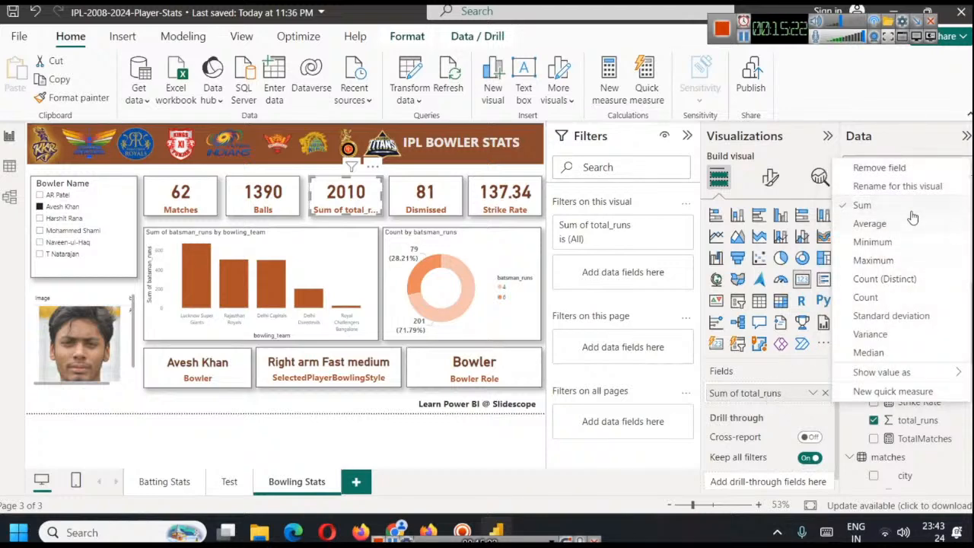
click(904, 187)
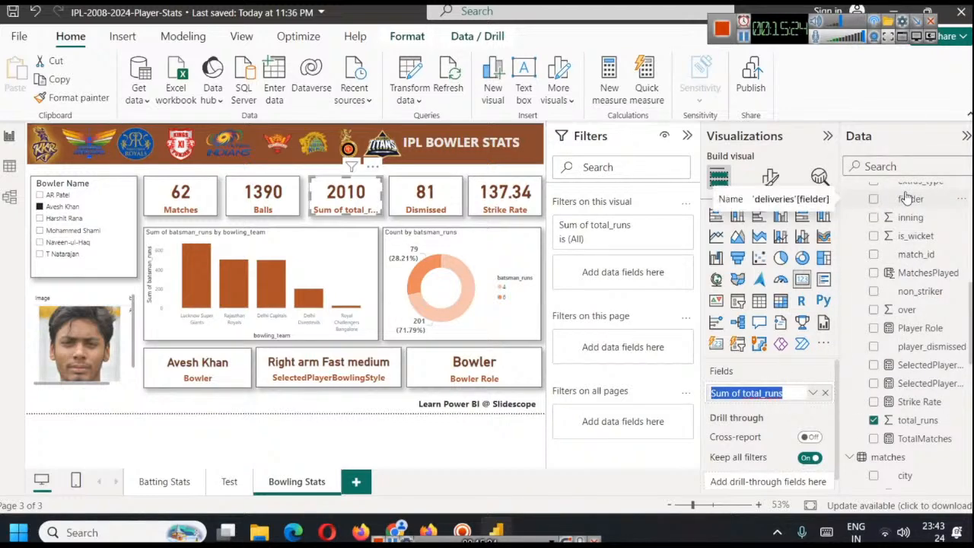
text(To)
text(ns)
key(Return)
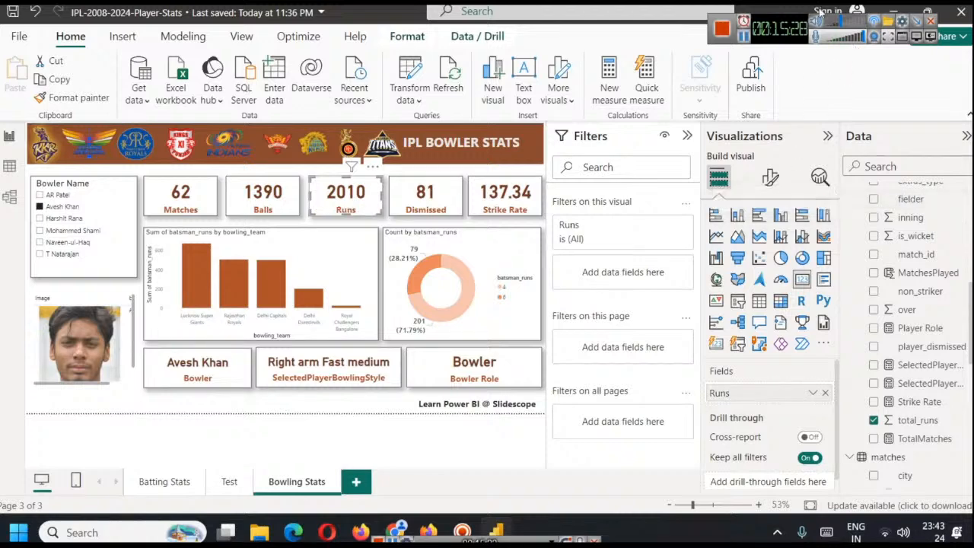
Select AR Patel in the Bowler Name slicer and check which deliveries field the Dismissed card uses
click(55, 195)
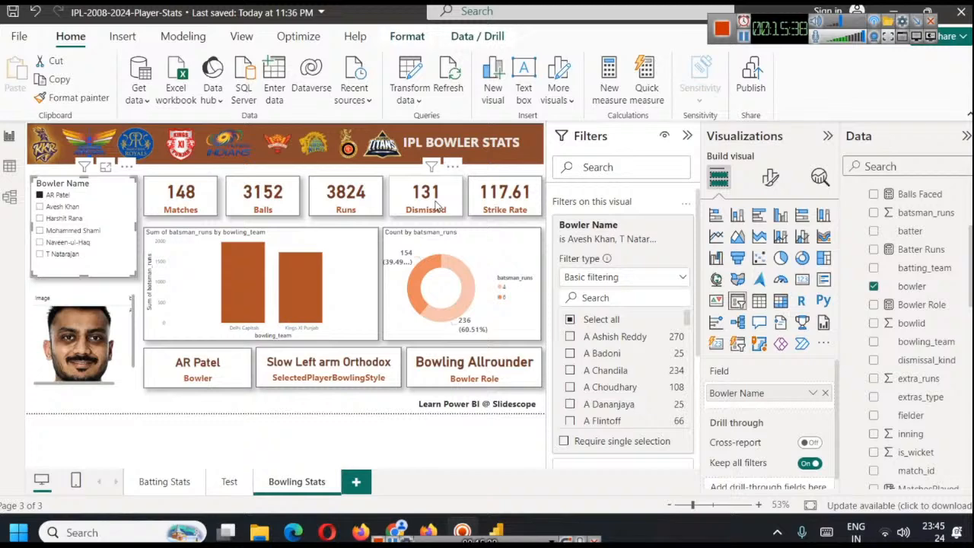
click(438, 206)
scroll(944, 370, down, 2)
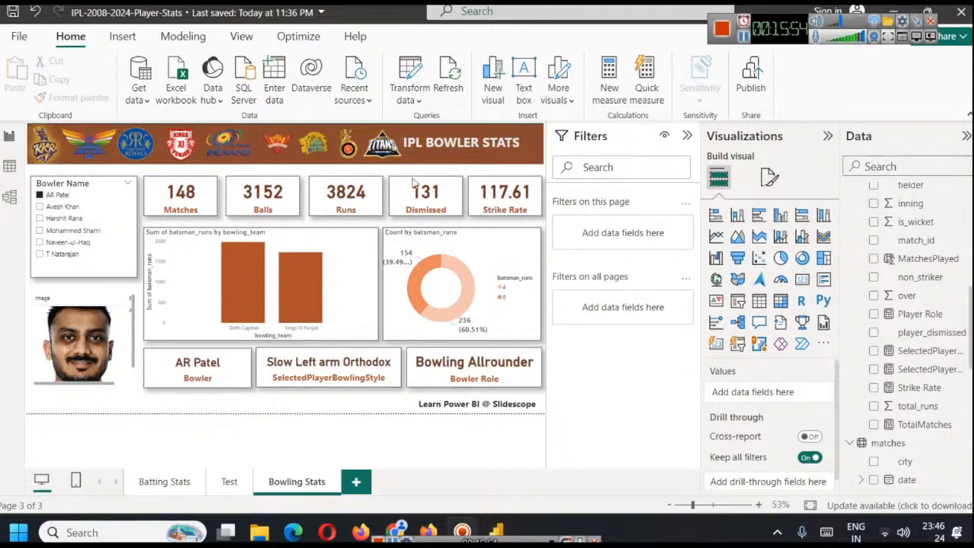
Add dismissal_kind from the deliveries table as a visual-level filter on the Dismissed card
click(439, 207)
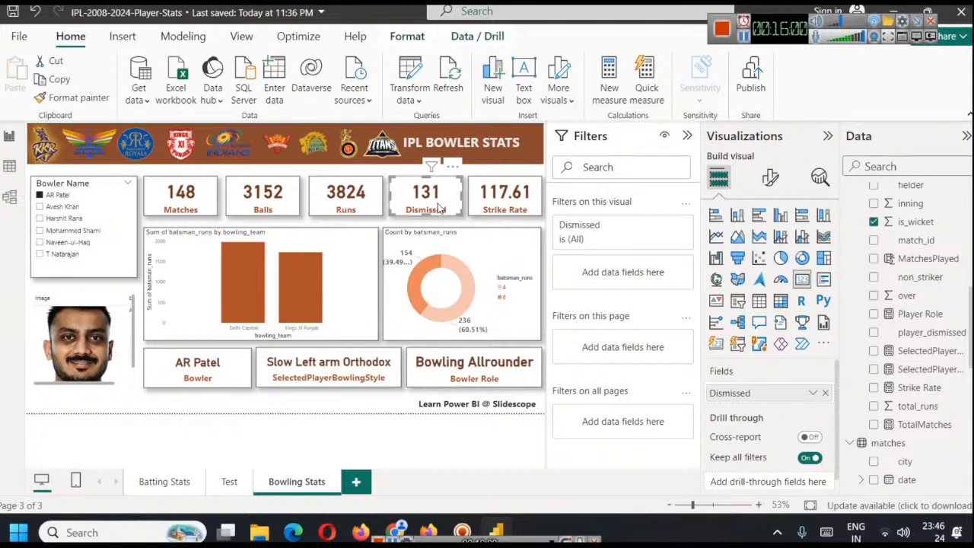
scroll(905, 364, up, 4)
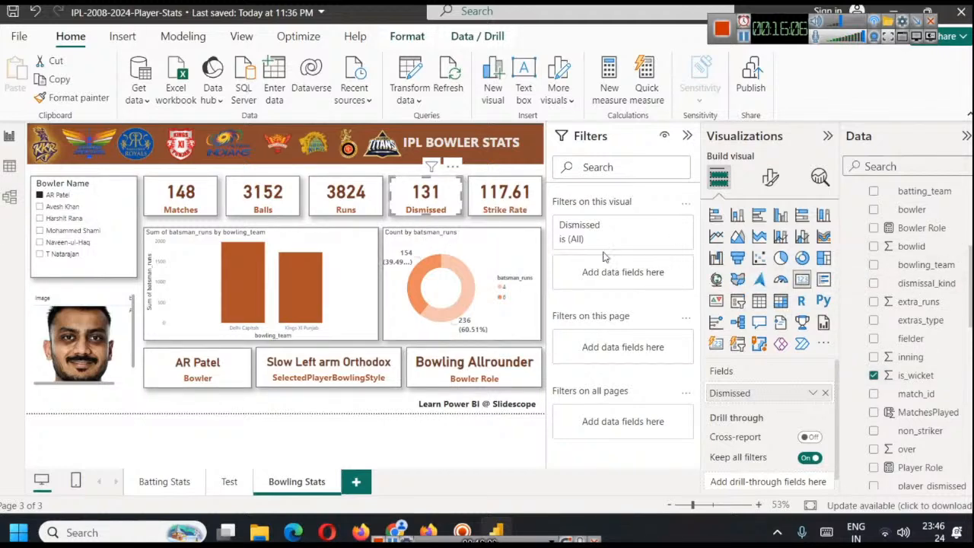
drag(927, 283, 629, 271)
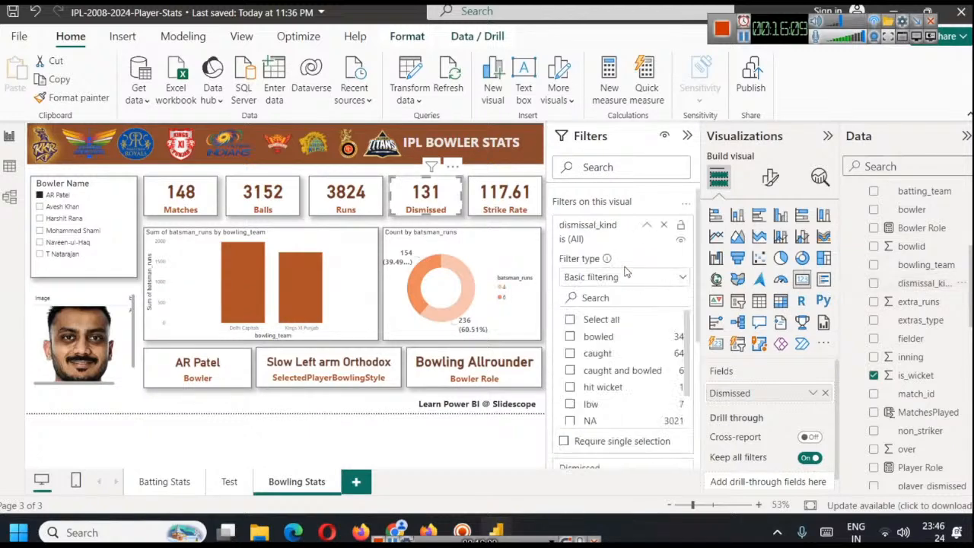
Limit the card's dismissal_kind filter to bowled, caught, caught and bowled, hit wicket, lbw and stumped, leaving out NA and run out
click(570, 336)
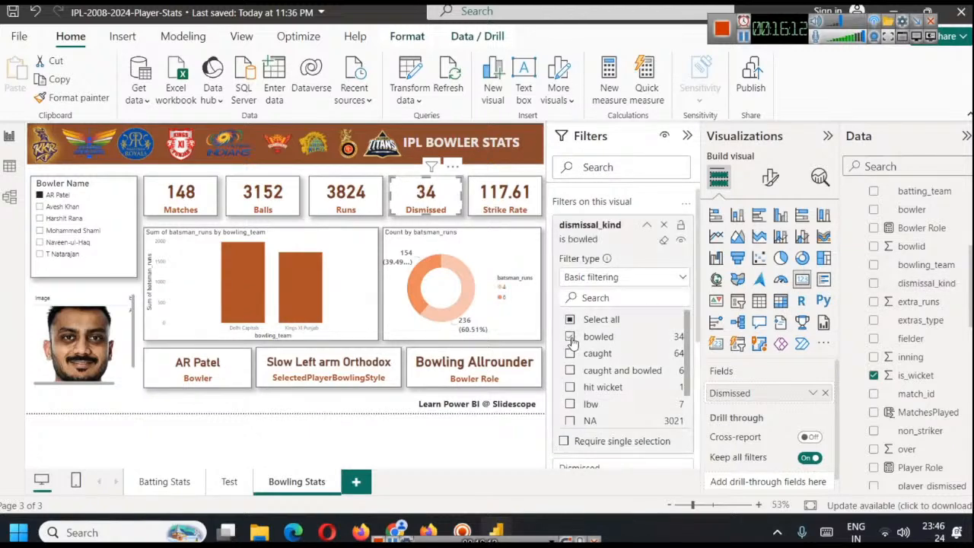
click(570, 353)
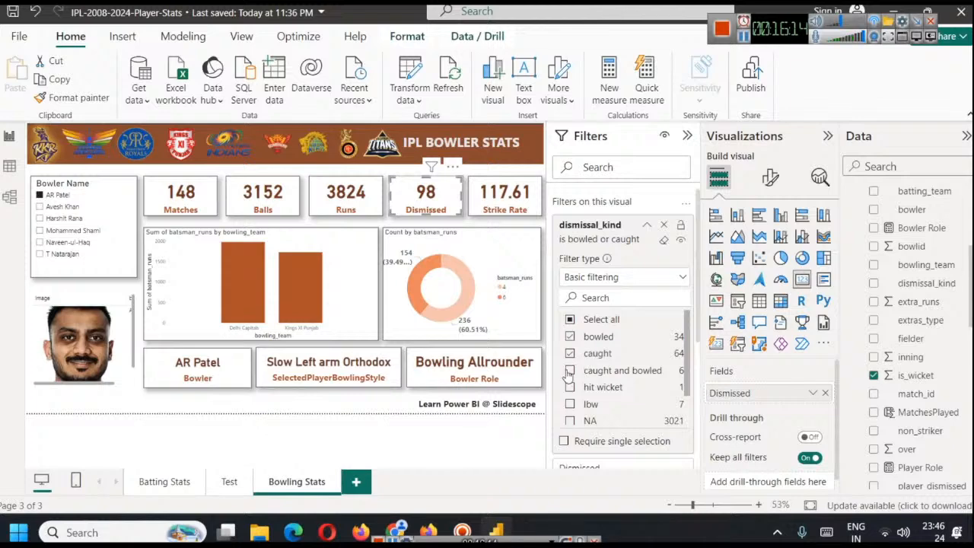
click(570, 370)
scroll(578, 372, down, 1)
click(572, 351)
click(571, 366)
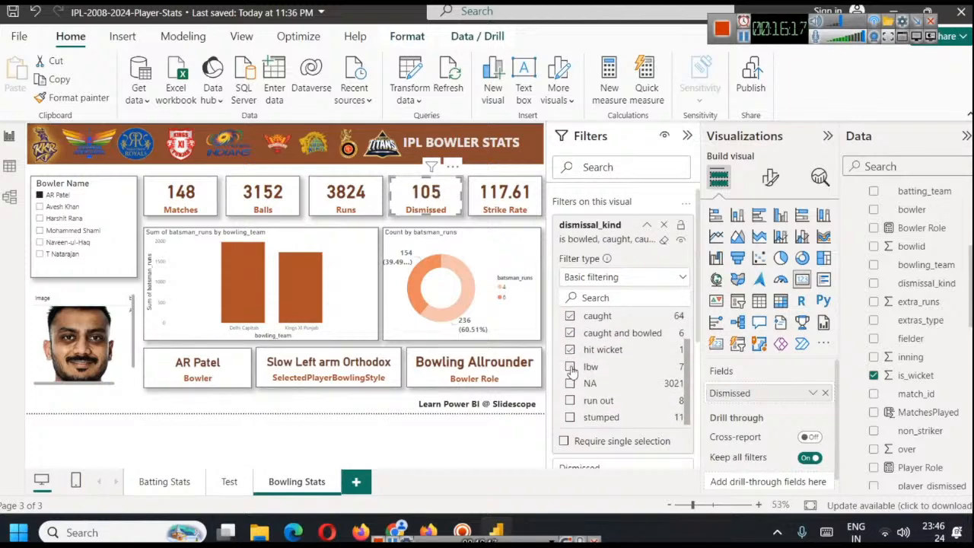
click(571, 418)
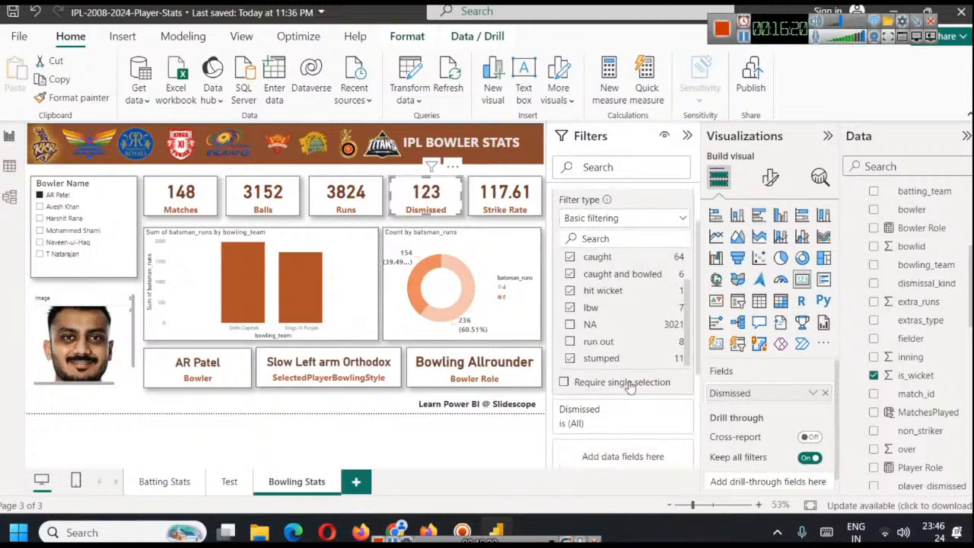
scroll(617, 384, down, 1)
scroll(615, 305, up, 2)
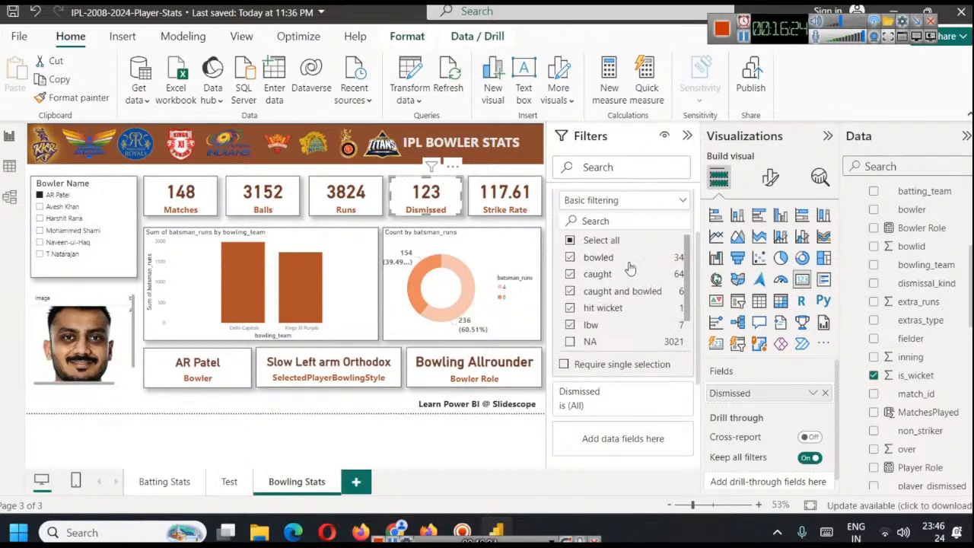
scroll(605, 301, down, 1)
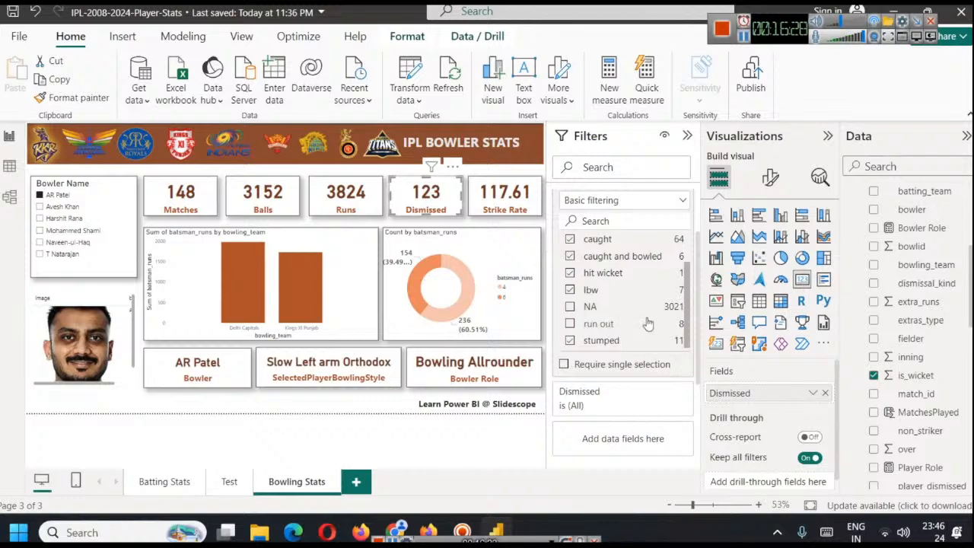
scroll(647, 323, up, 1)
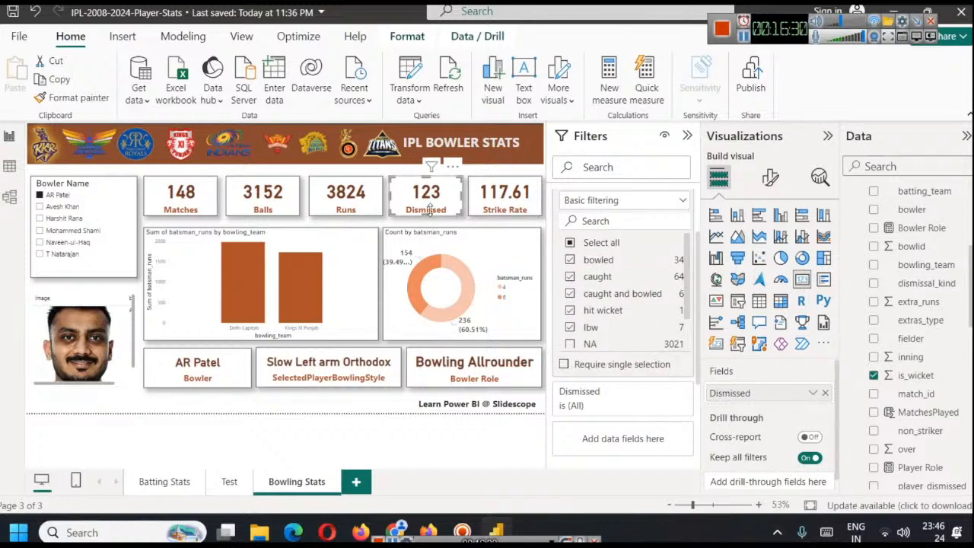
scroll(643, 296, up, 2)
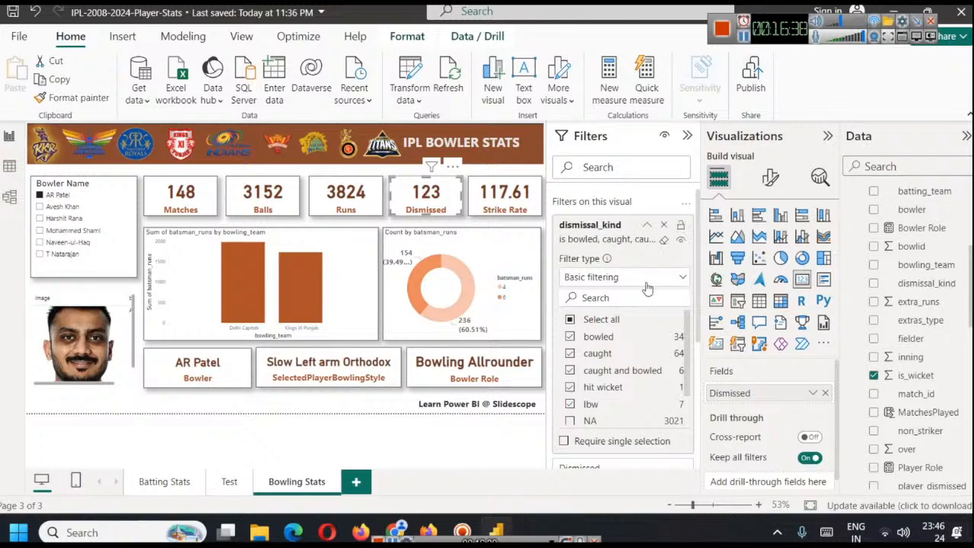
Rename the Dismissed field in the fourth summary card as Wickets
right_click(729, 395)
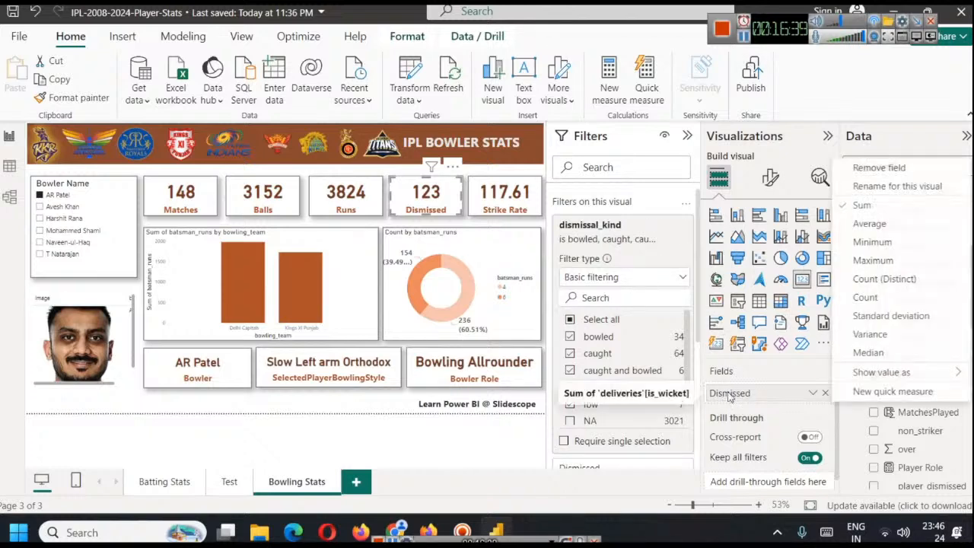
click(894, 185)
text(Wickets)
key(Return)
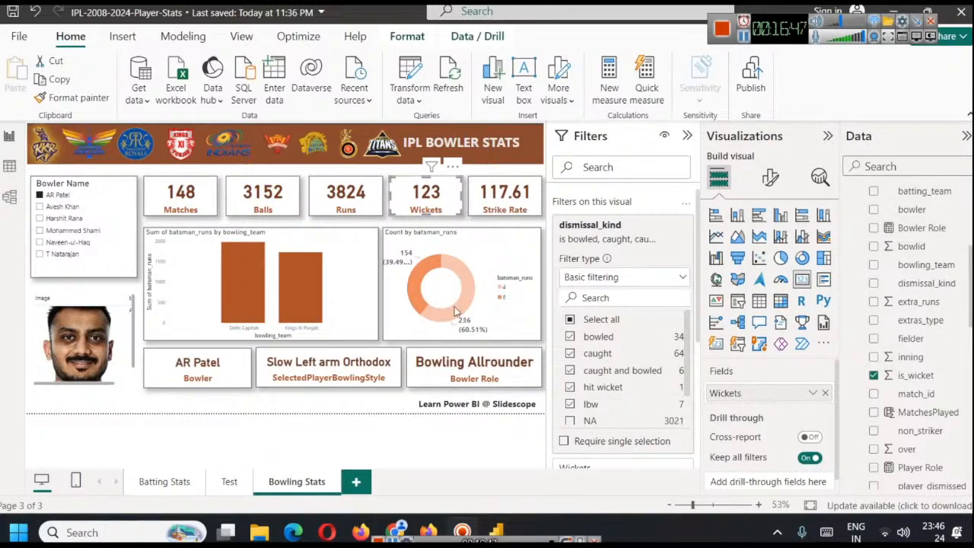
Check AR Patel's wicket count against the career bowling stats on his iplt20.com page
click(401, 530)
double_click(447, 254)
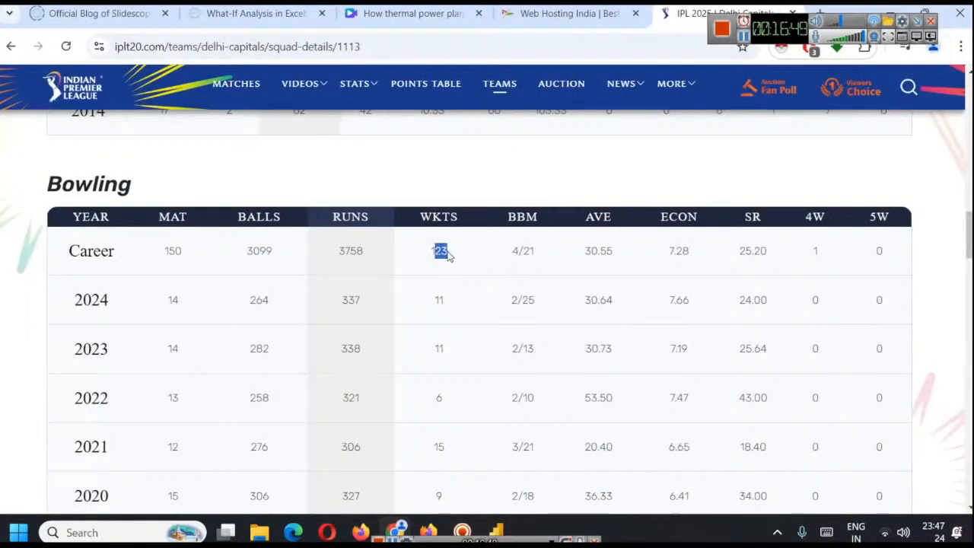
drag(428, 262, 455, 251)
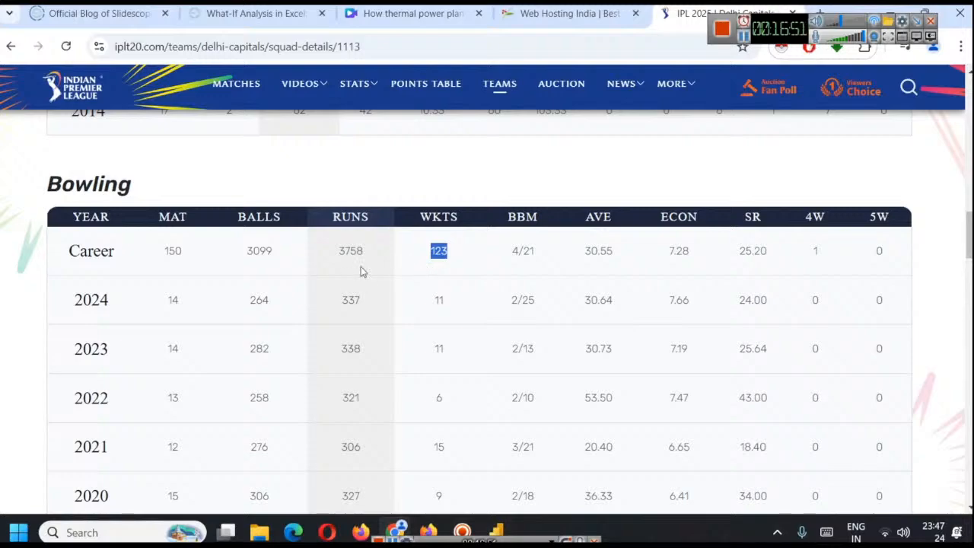
scroll(559, 319, up, 10)
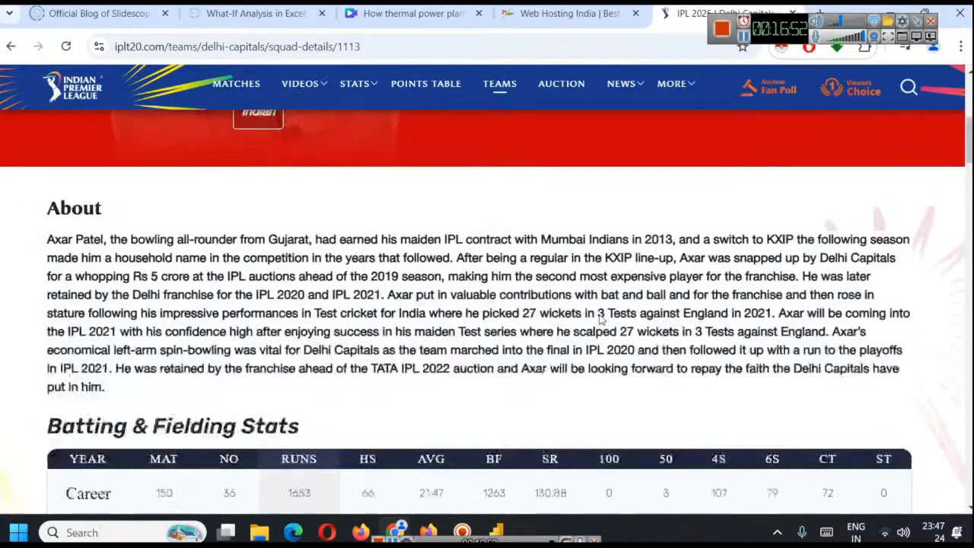
Return to Power BI and clear bowling_team and Sum of batsman_runs from the column chart on the Bowling Stats page
scroll(599, 319, down, 10)
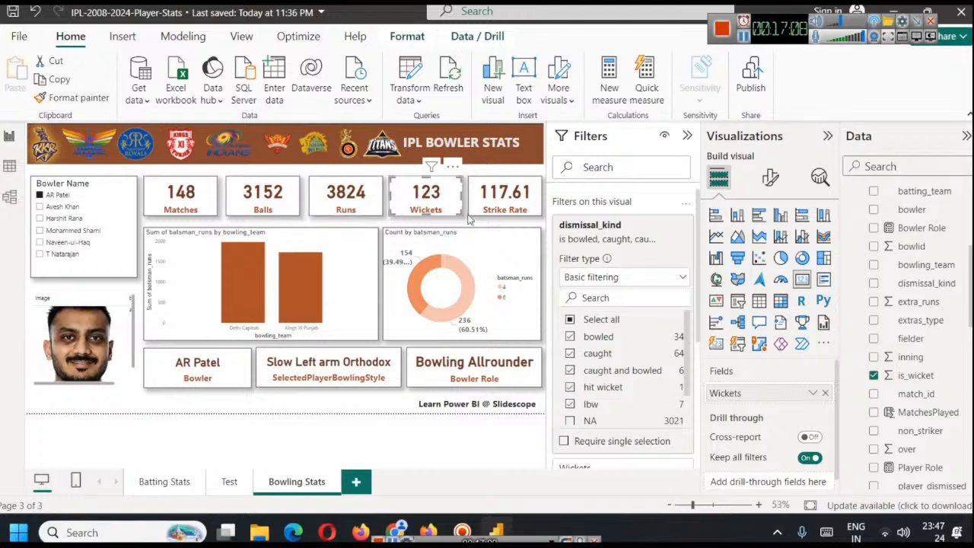
click(375, 415)
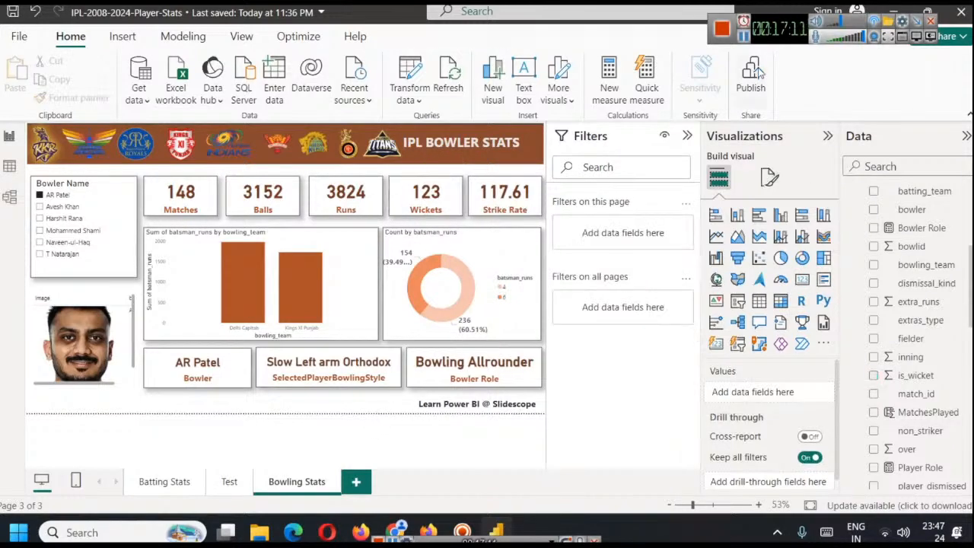
click(305, 331)
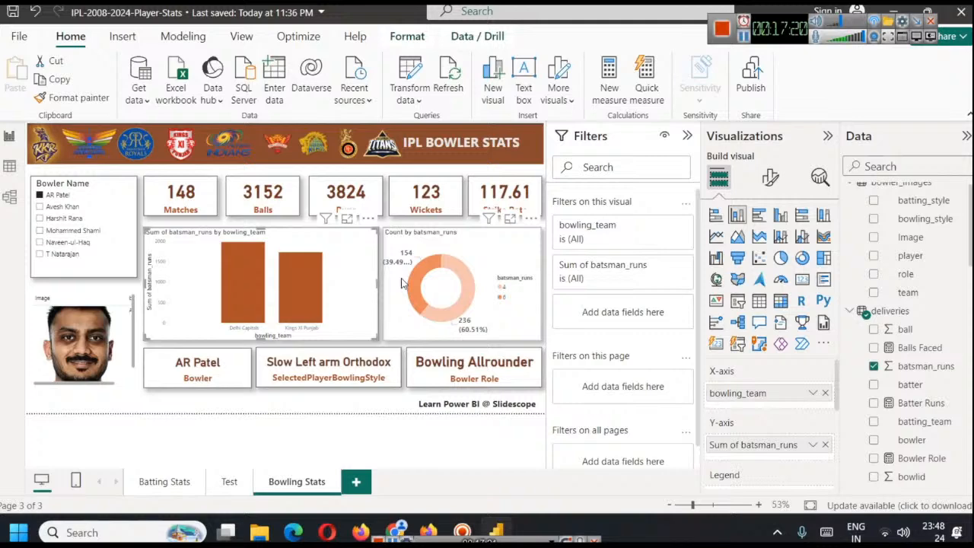
click(825, 393)
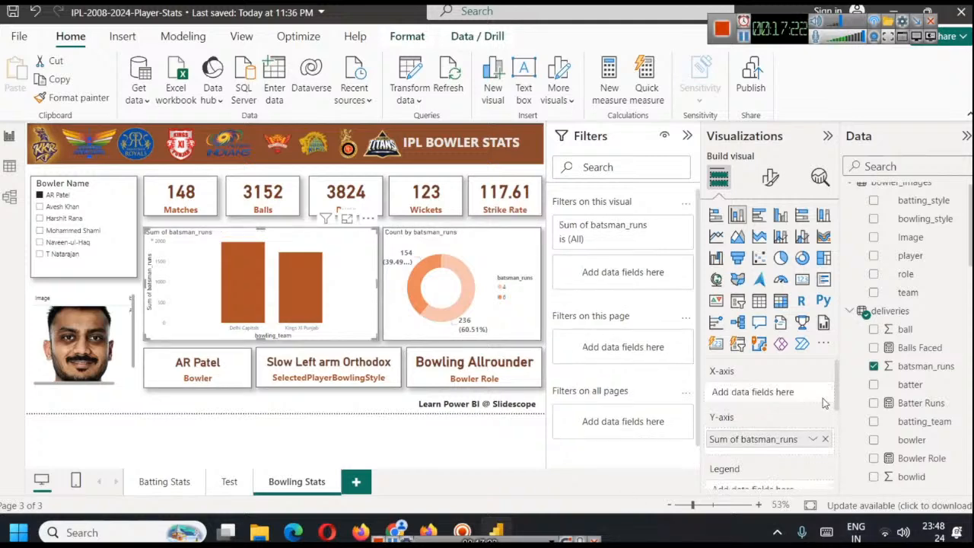
click(823, 439)
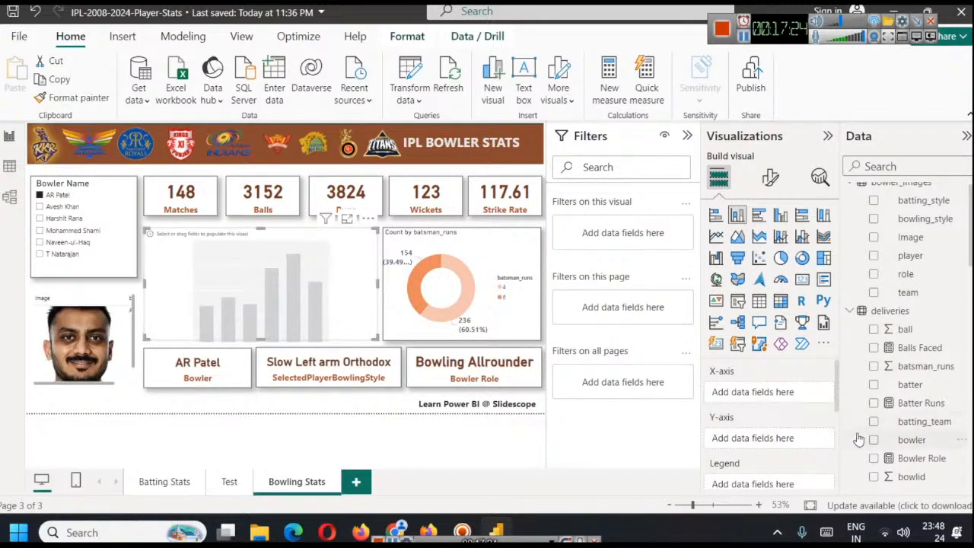
Plot the sum of is_wicket against match_id in the emptied column chart, with match_id on the X-axis
scroll(932, 338, down, 5)
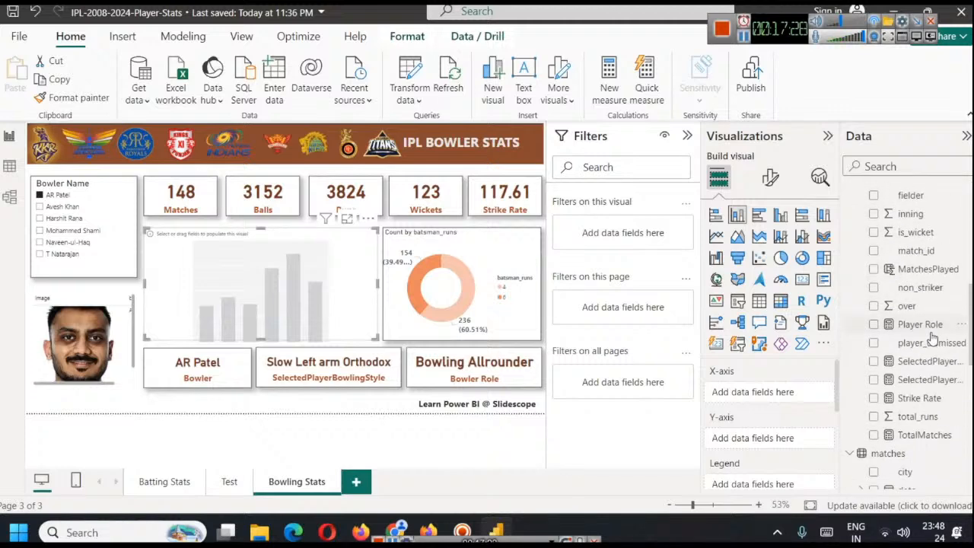
drag(922, 252, 799, 393)
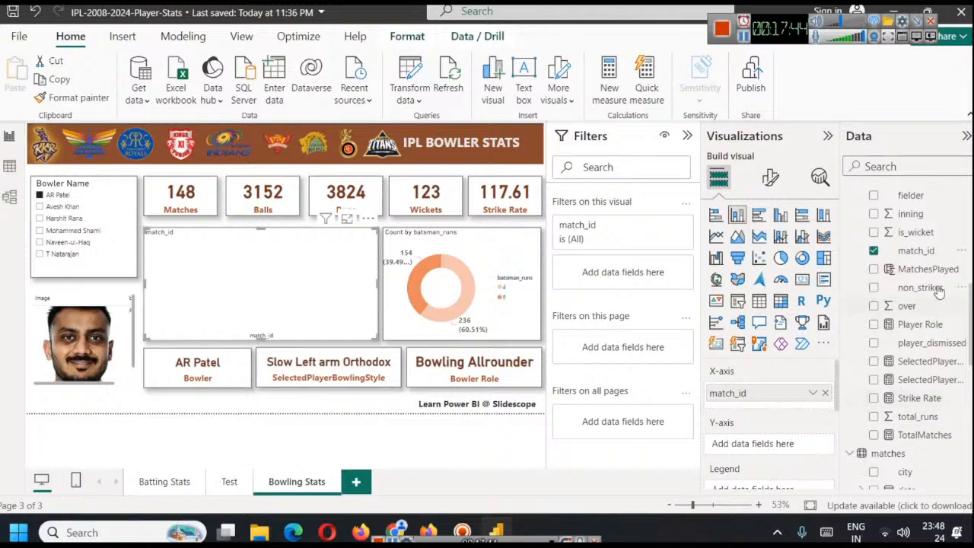
mouse_move(911, 233)
mouse_down()
mouse_move(770, 411)
mouse_move(769, 445)
mouse_up()
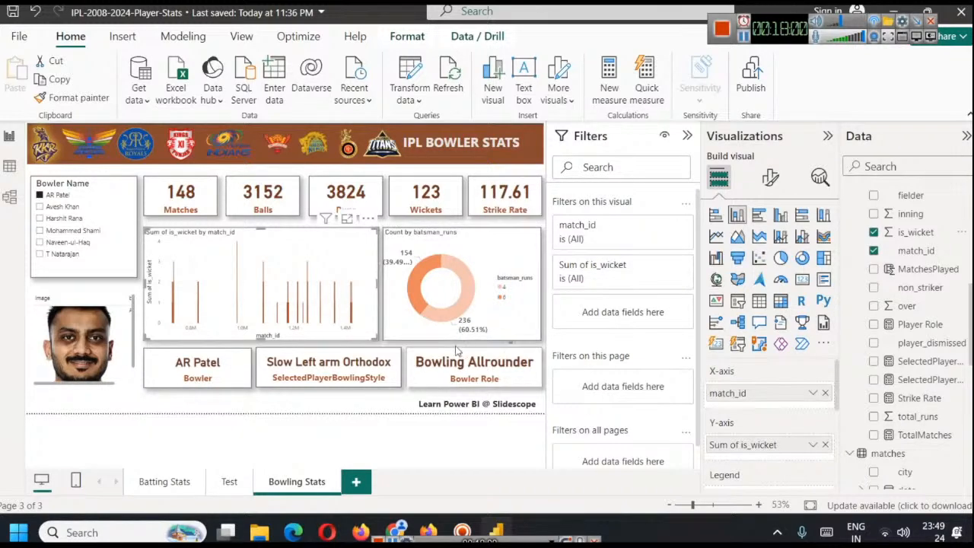
scroll(814, 400, down, 3)
scroll(809, 392, up, 3)
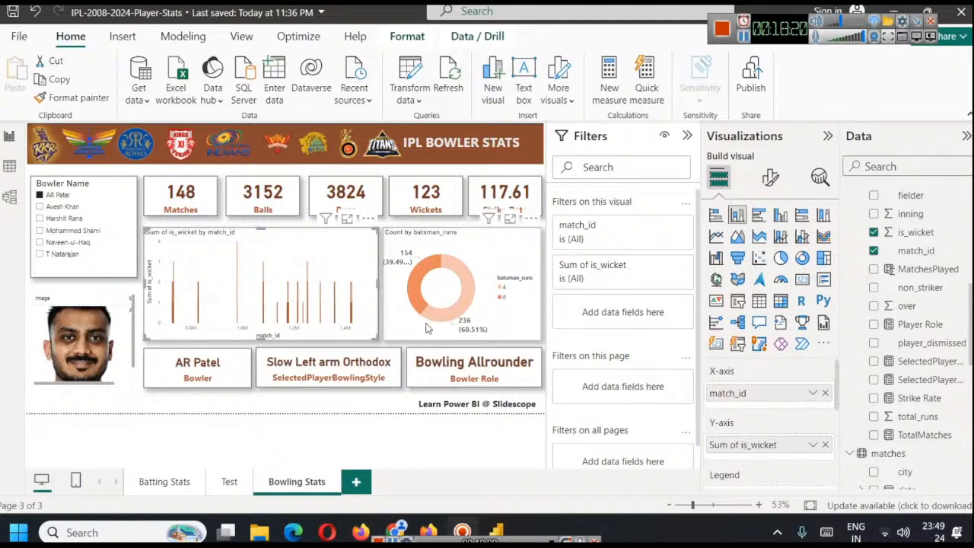
Try filtering the wickets chart to matches where Sum of is_wicket is greater than 3
scroll(820, 372, down, 2)
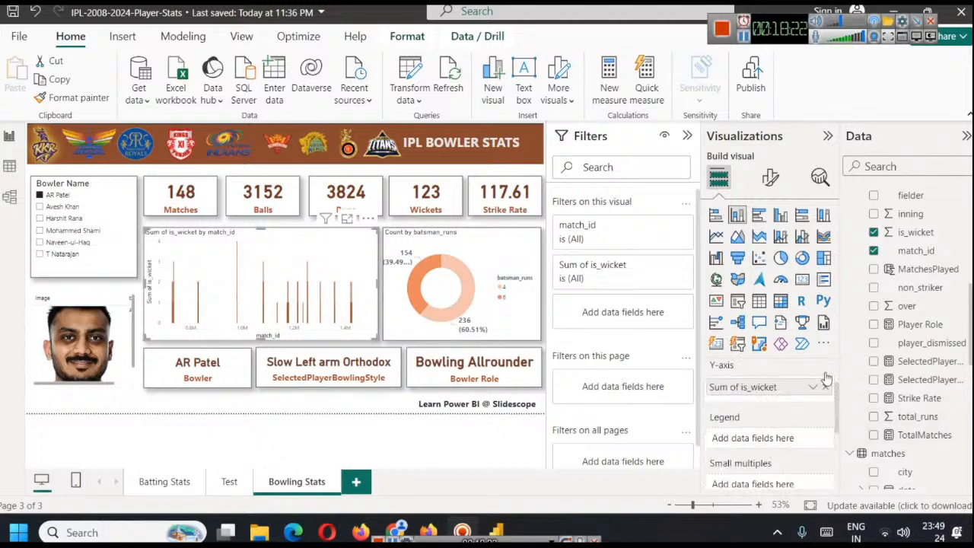
scroll(816, 420, up, 2)
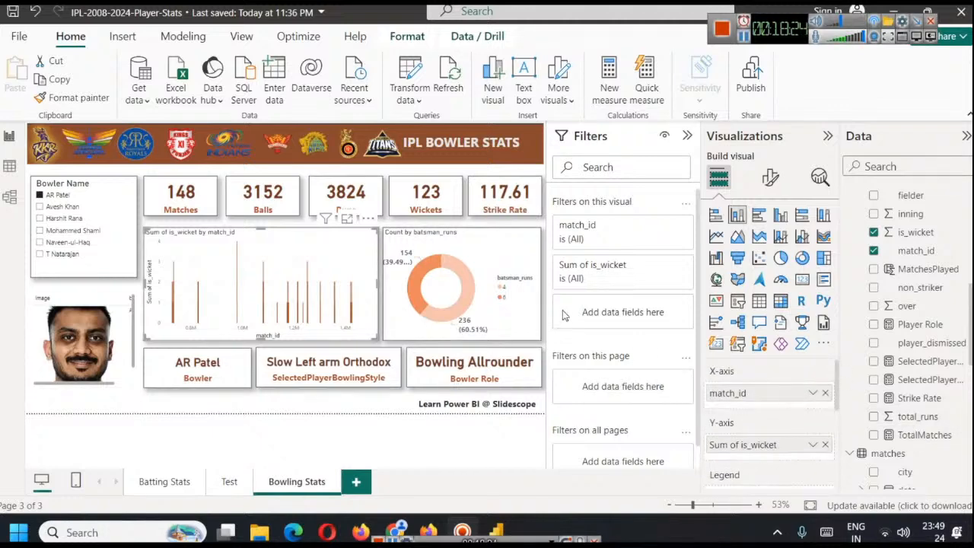
click(664, 269)
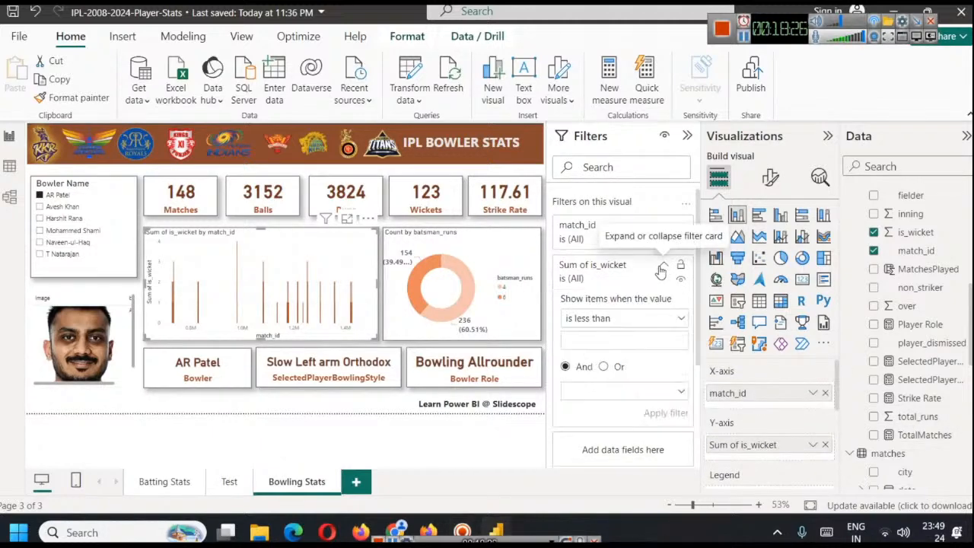
click(641, 320)
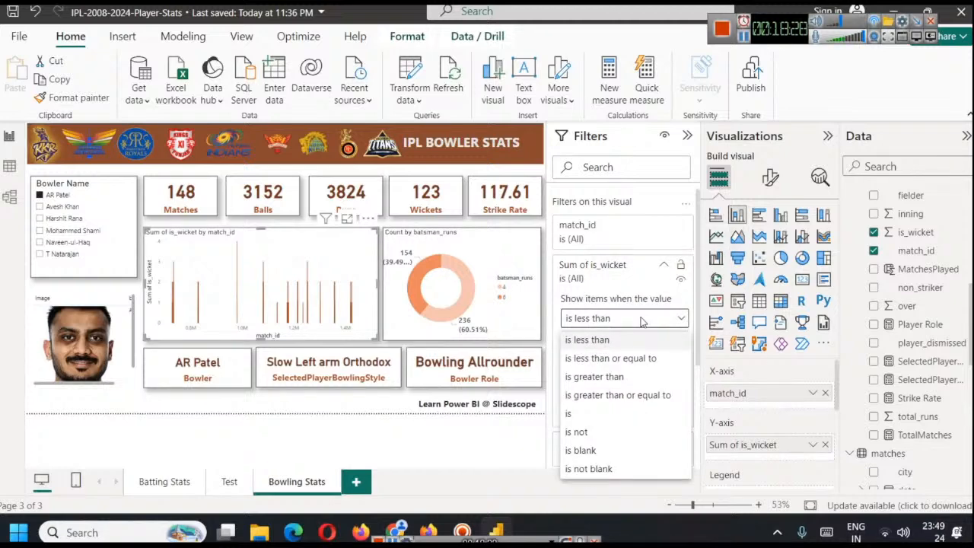
click(613, 380)
click(611, 340)
text(3)
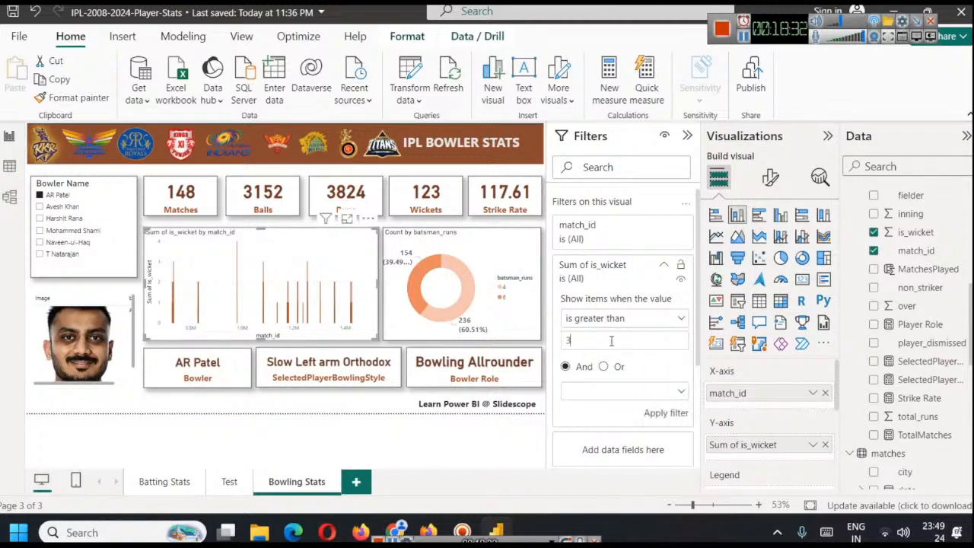
click(665, 414)
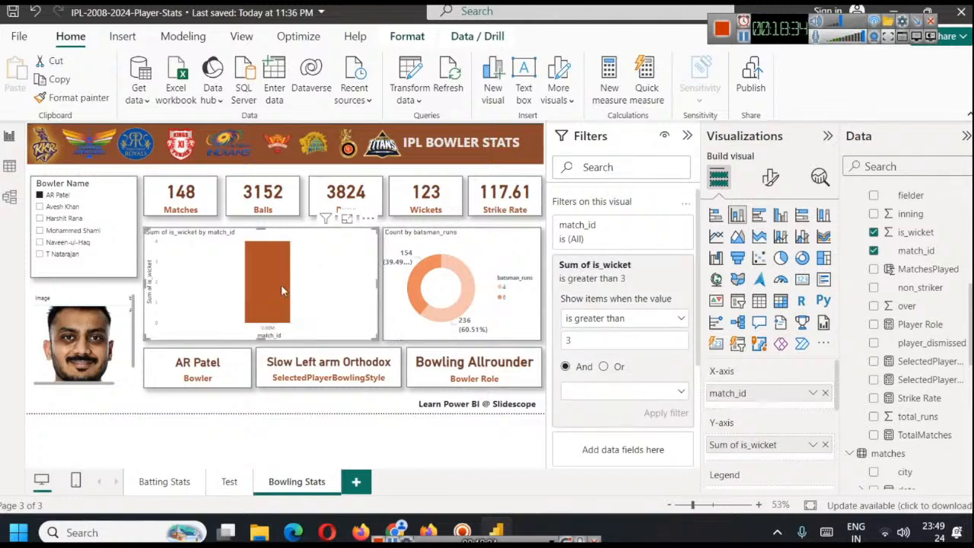
mouse_move(280, 288)
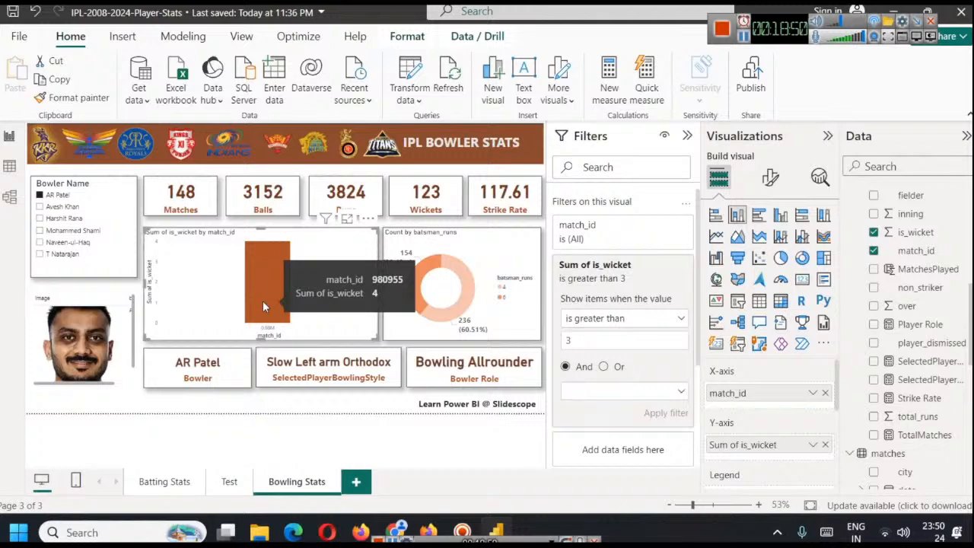
Try limiting the chart's Sum of is_wicket filter to less than or equal to 3, try 4 instead, and clear it
click(661, 320)
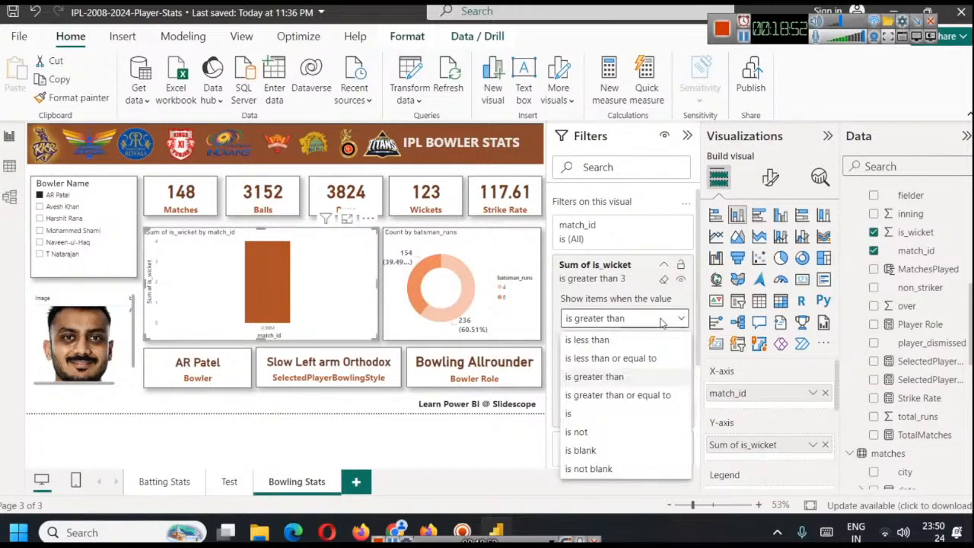
click(656, 358)
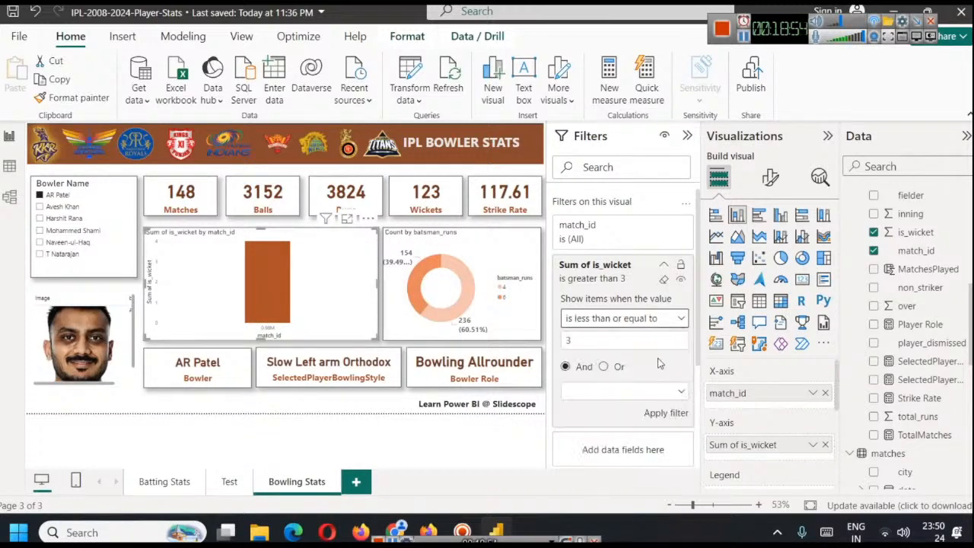
click(671, 412)
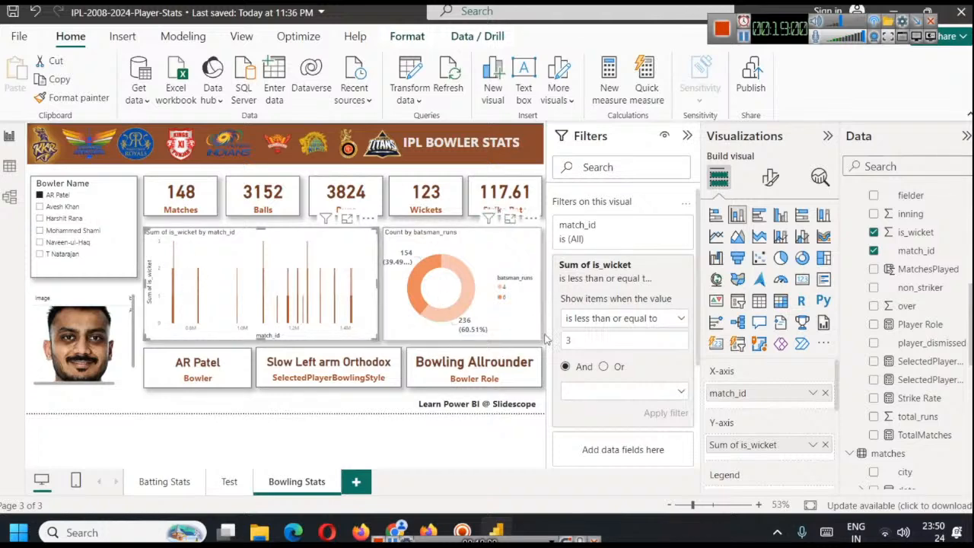
double_click(623, 342)
text(4)
scroll(660, 362, down, 1)
click(662, 338)
scroll(660, 344, up, 1)
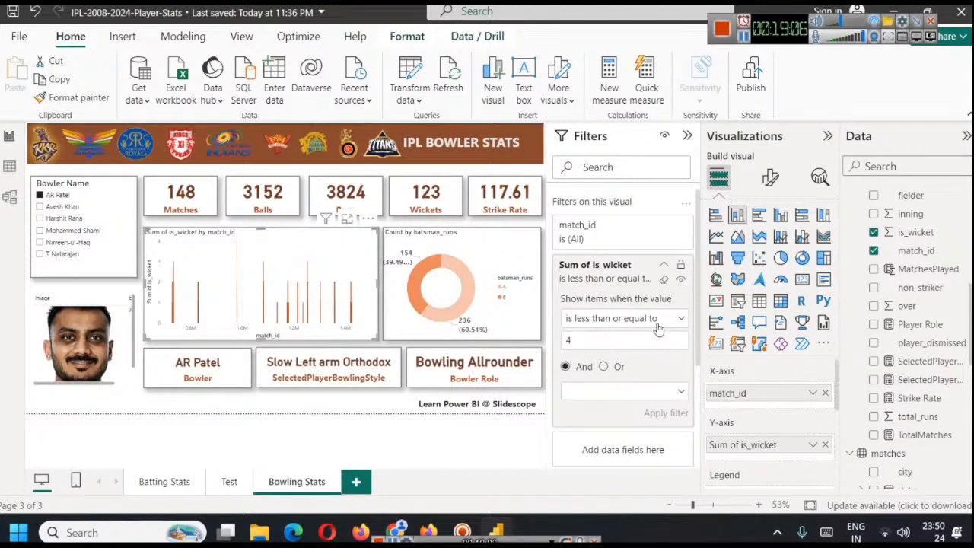
click(671, 279)
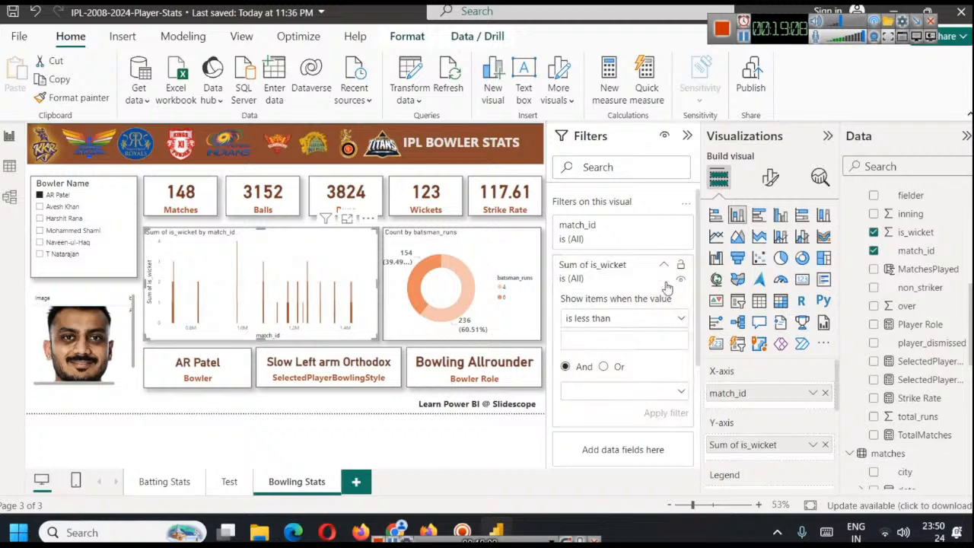
Filter the wickets chart to matches where Sum of is_wicket is greater than or equal to 3
click(632, 318)
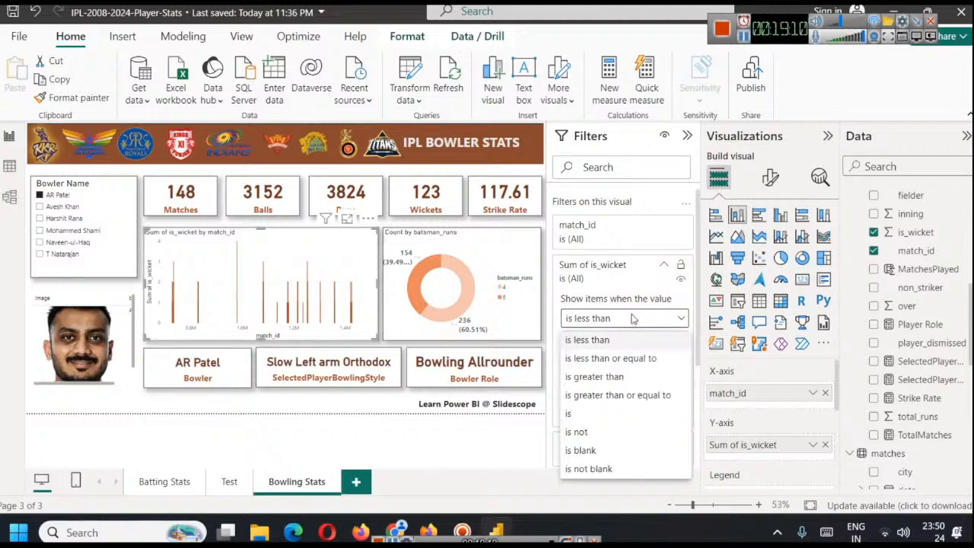
click(620, 396)
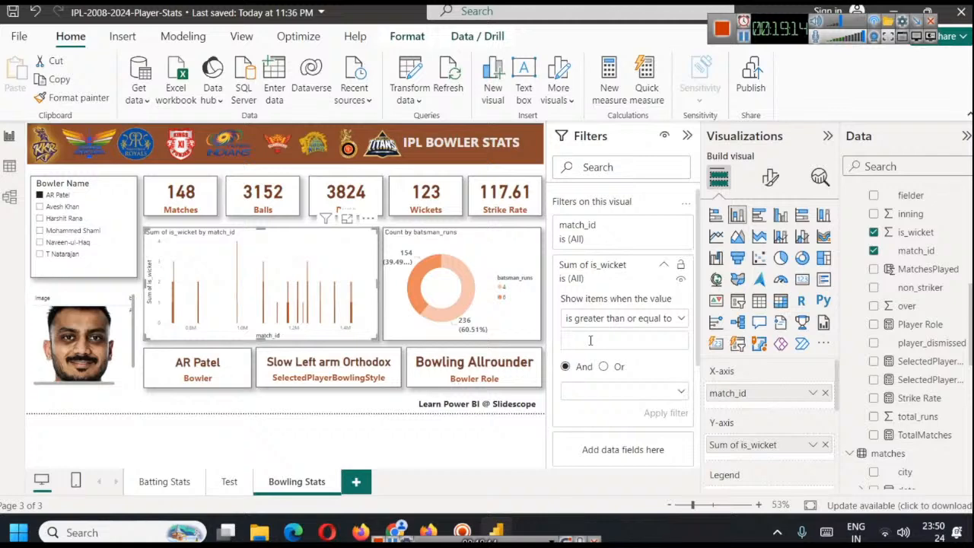
text(3)
click(655, 412)
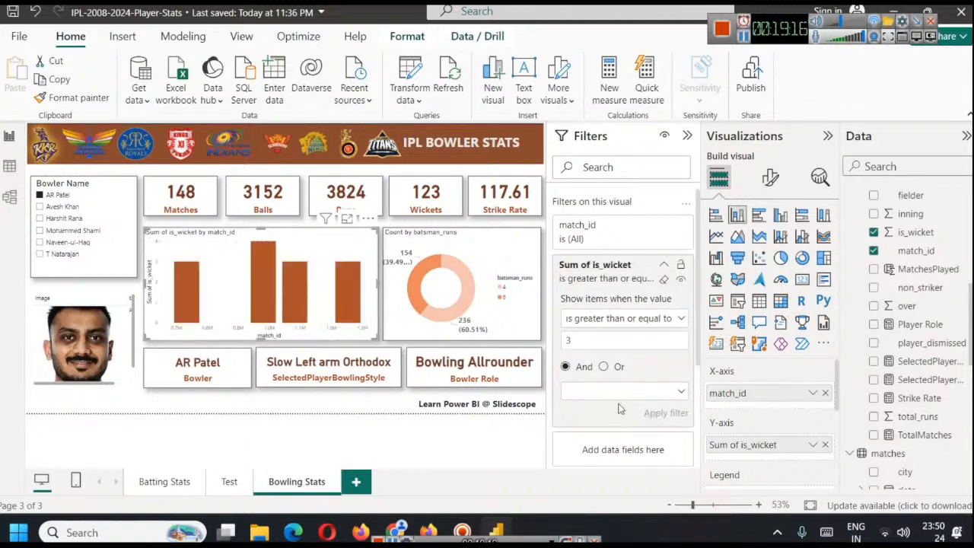
Examine the match-by-match wicket bars for AR Patel, Avesh Khan and Harshit Rana
mouse_move(178, 291)
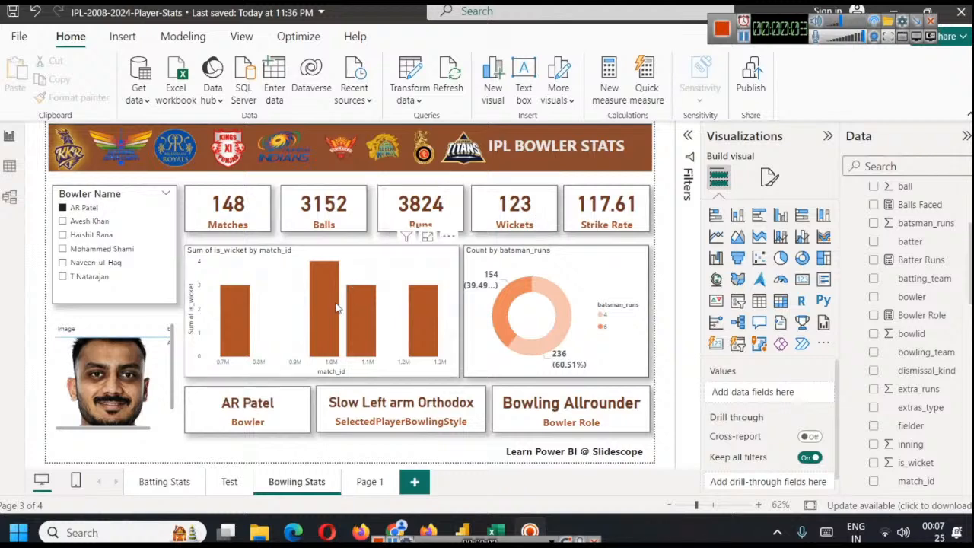
mouse_move(315, 276)
click(97, 221)
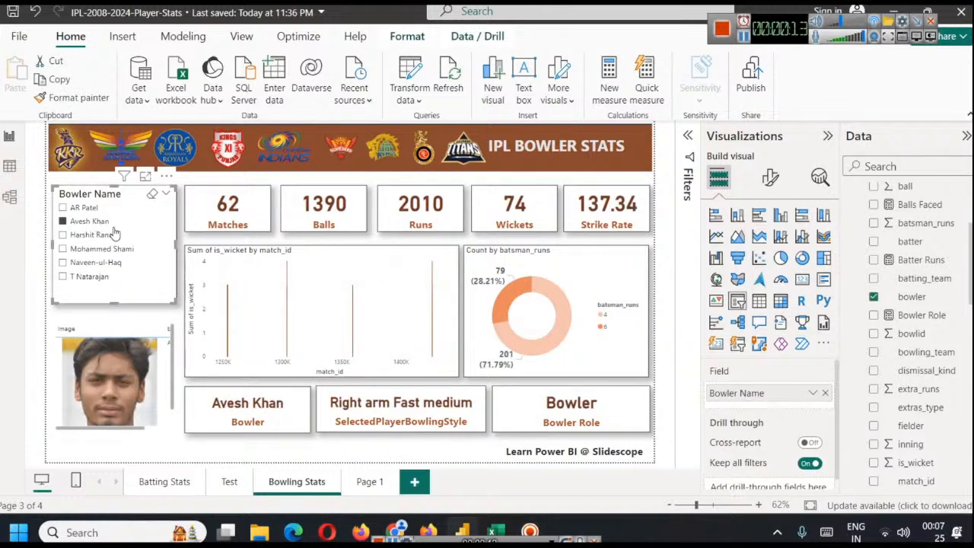
click(105, 235)
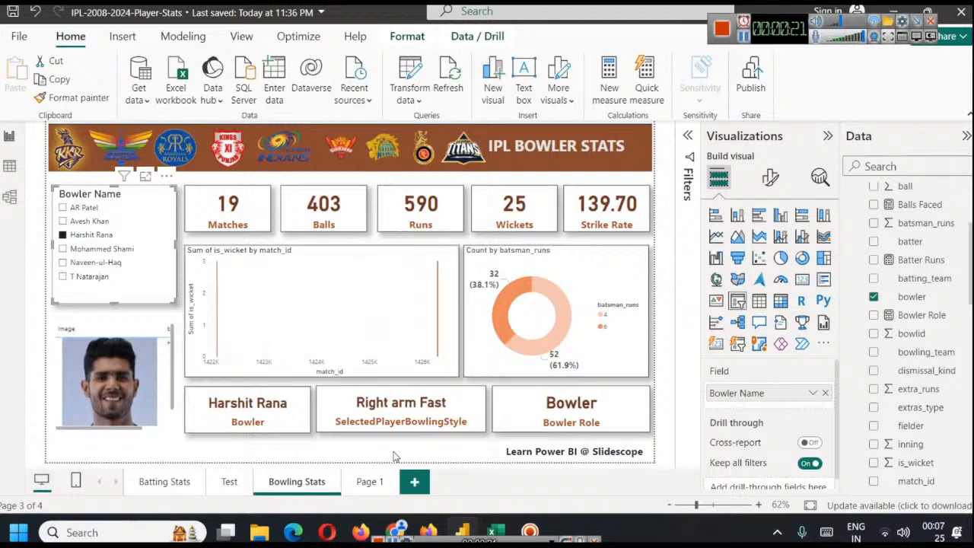
Rename the blank report page Page 1 as Highest Wicket in a Match
click(369, 482)
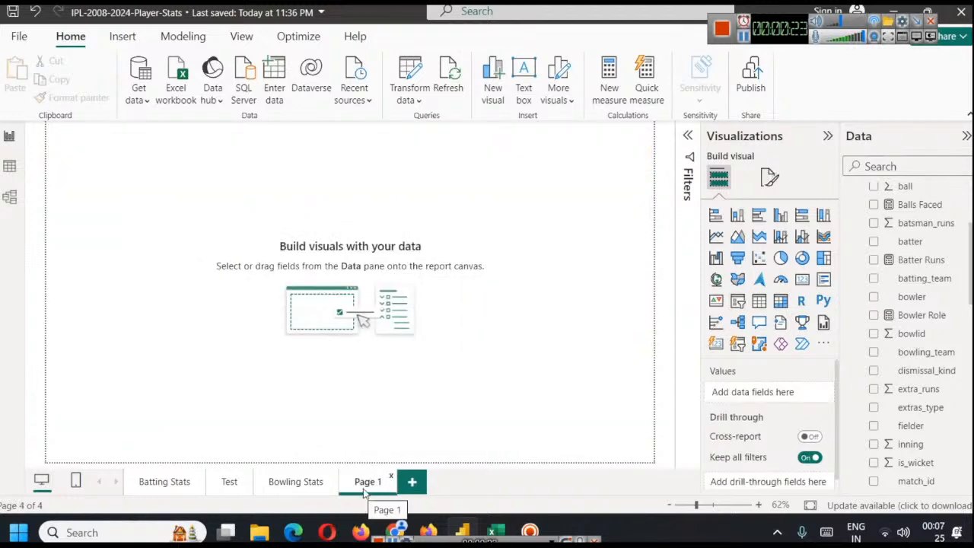
right_click(365, 485)
click(433, 437)
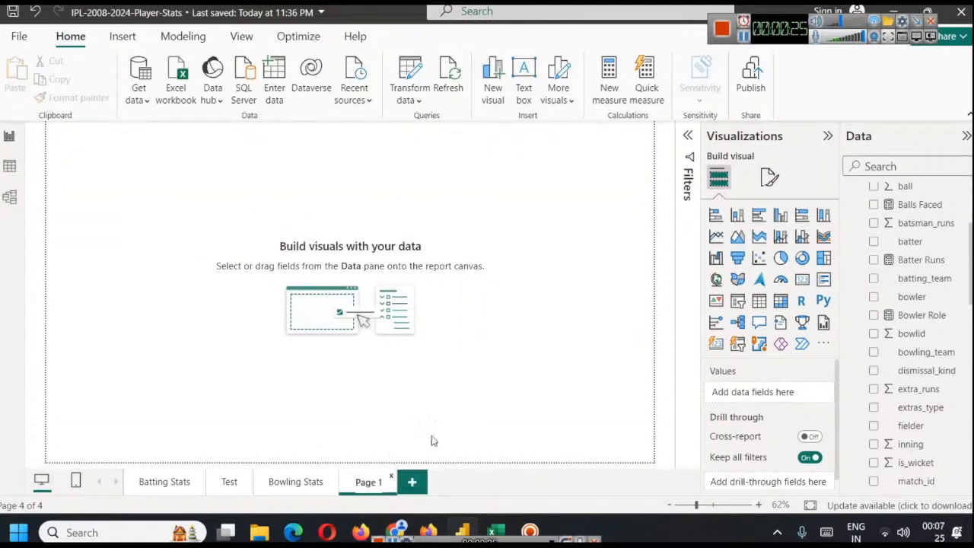
text(Highest Wicket in a Match)
key(Return)
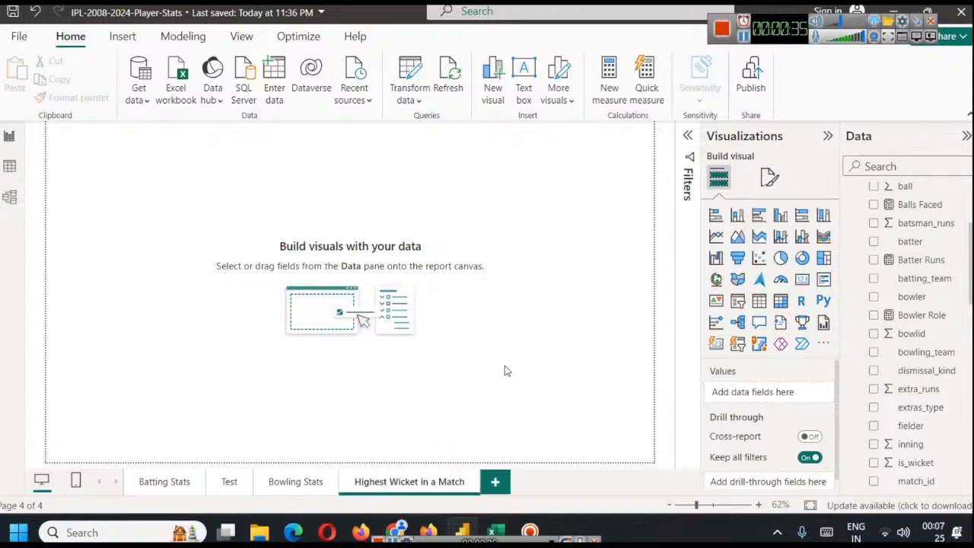
Insert an empty table visual on the Highest Wicket in a Match page, enlarge it and centre it on the canvas
scroll(937, 347, up, 2)
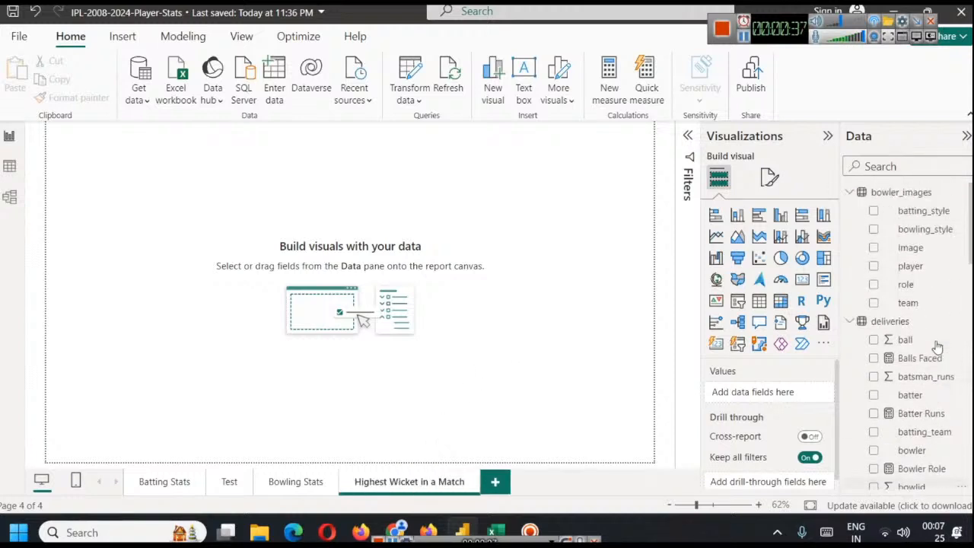
scroll(937, 347, down, 2)
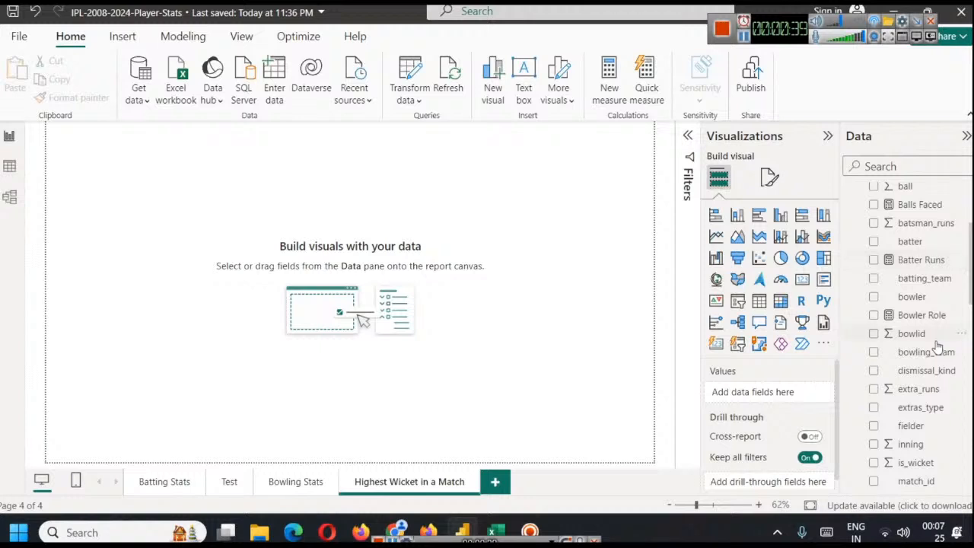
click(759, 301)
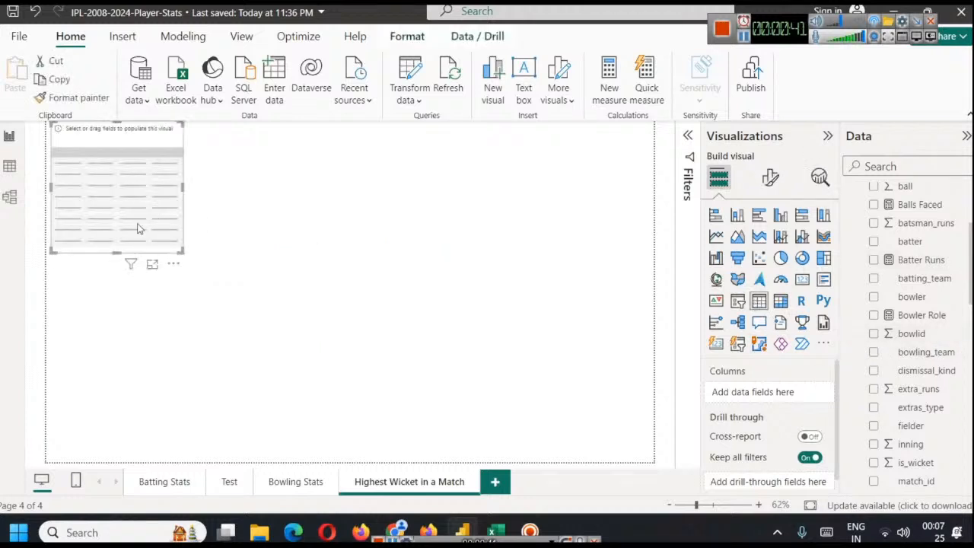
drag(182, 252, 516, 397)
drag(337, 297, 384, 321)
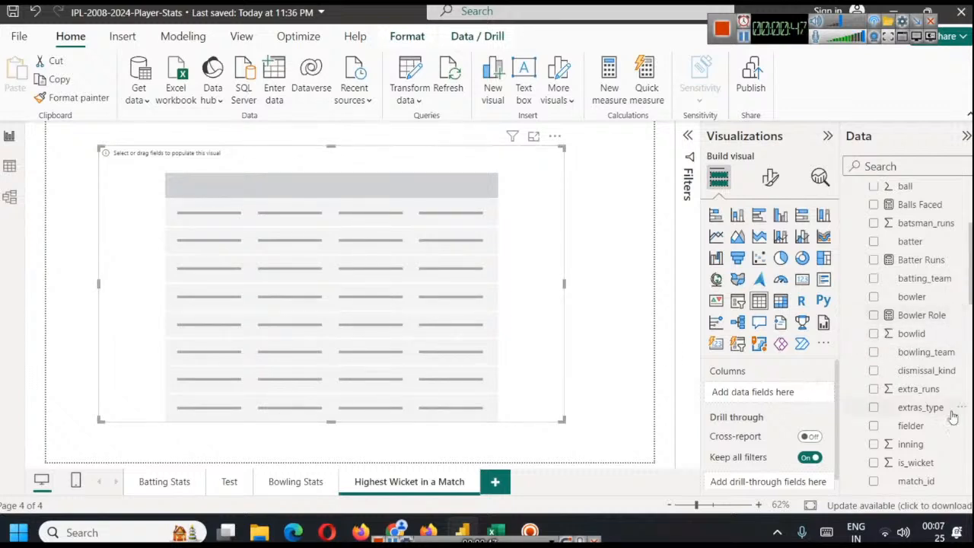
Add match_id from the deliveries table as the first column of the new table visual
scroll(943, 323, up, 3)
scroll(947, 324, down, 3)
scroll(943, 325, down, 6)
drag(915, 332, 778, 394)
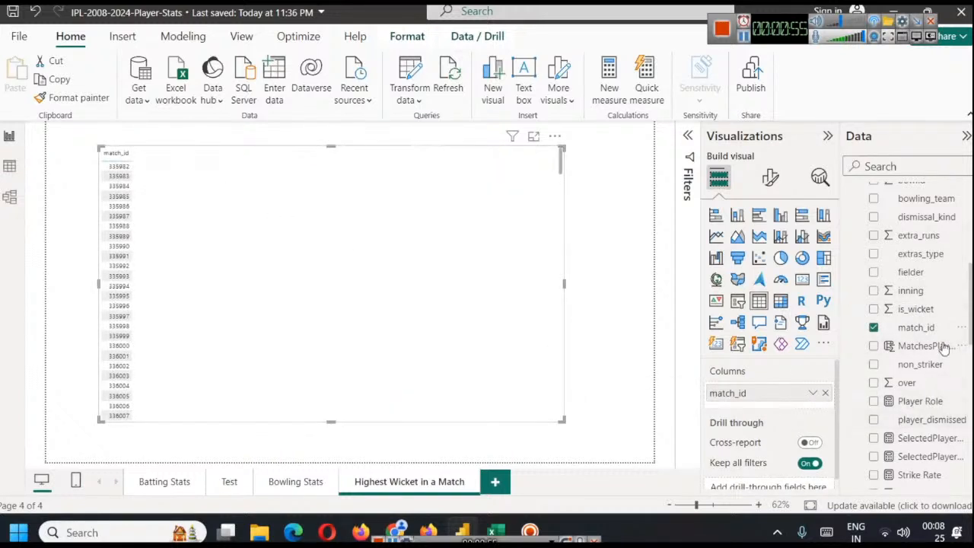
Add is_wicket as a summed column after match_id and sort the table by it in descending order in focus mode
scroll(934, 379, down, 2)
scroll(933, 384, up, 2)
drag(913, 315, 773, 404)
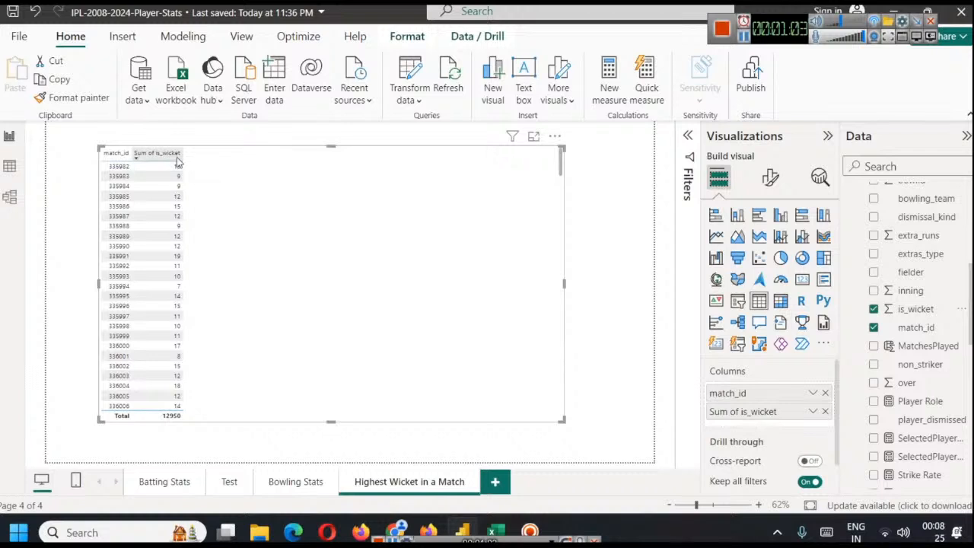
click(533, 135)
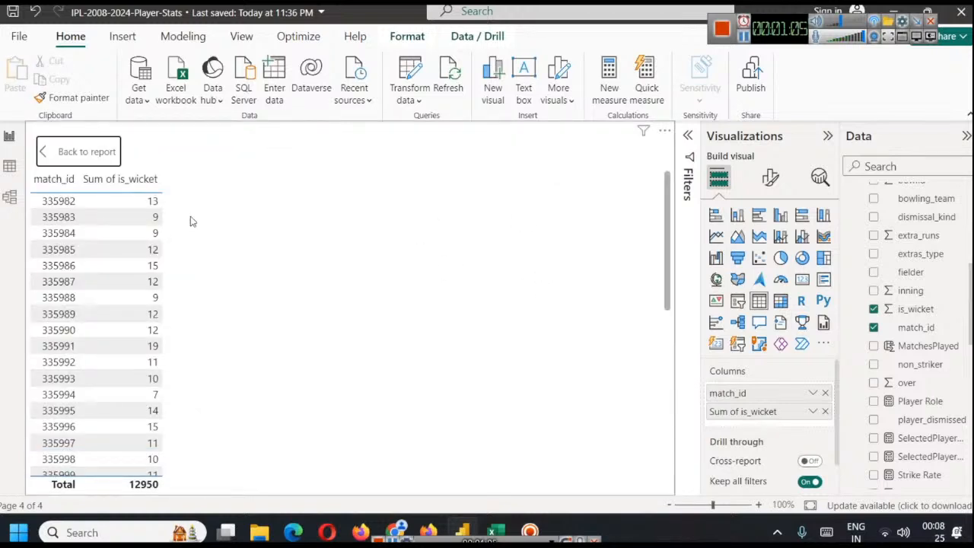
click(137, 188)
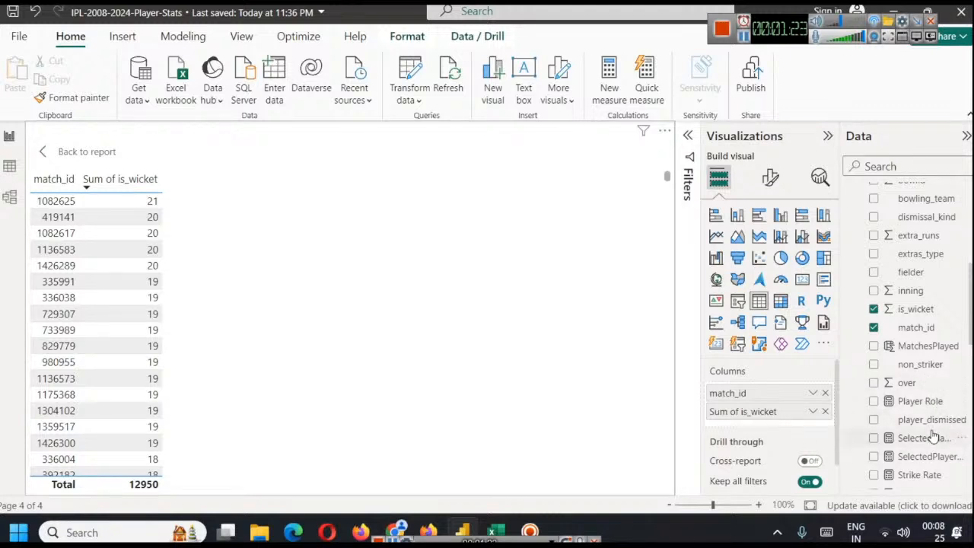
Insert the bowler field from the deliveries table between the match_id and Sum of is_wicket columns
scroll(941, 320, up, 1)
scroll(941, 319, up, 1)
drag(913, 221, 744, 441)
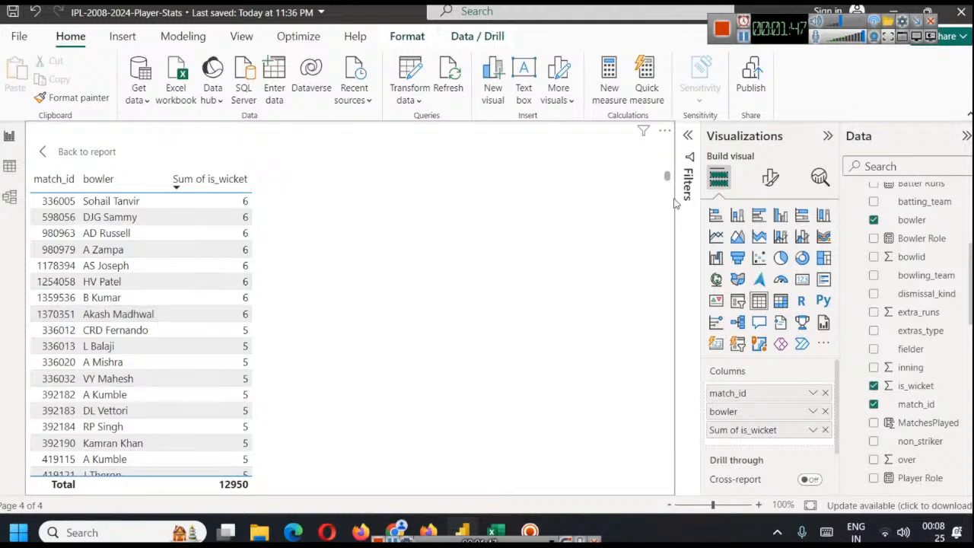
Filter the table visual by dismissal_kind to include every kind except NA, obstructing the field and run out
click(689, 136)
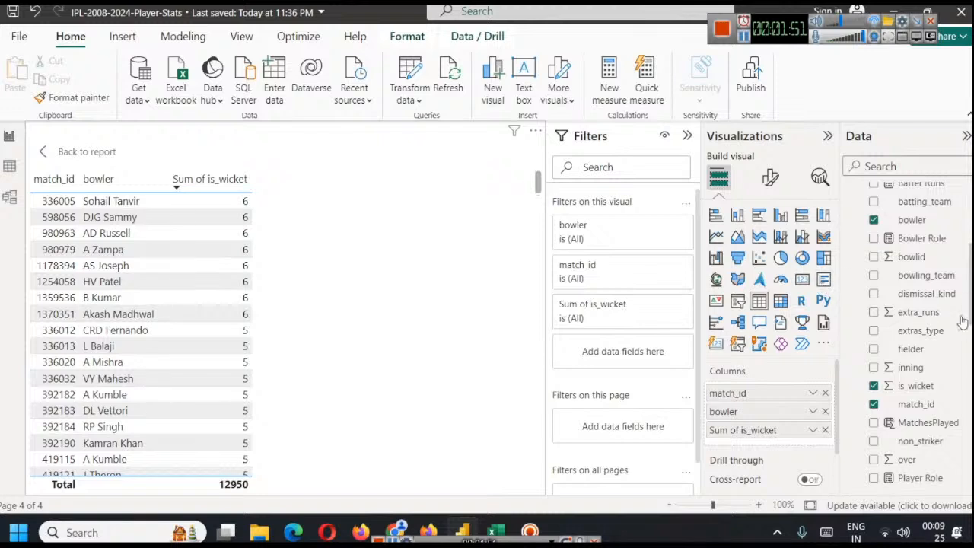
drag(930, 295, 631, 356)
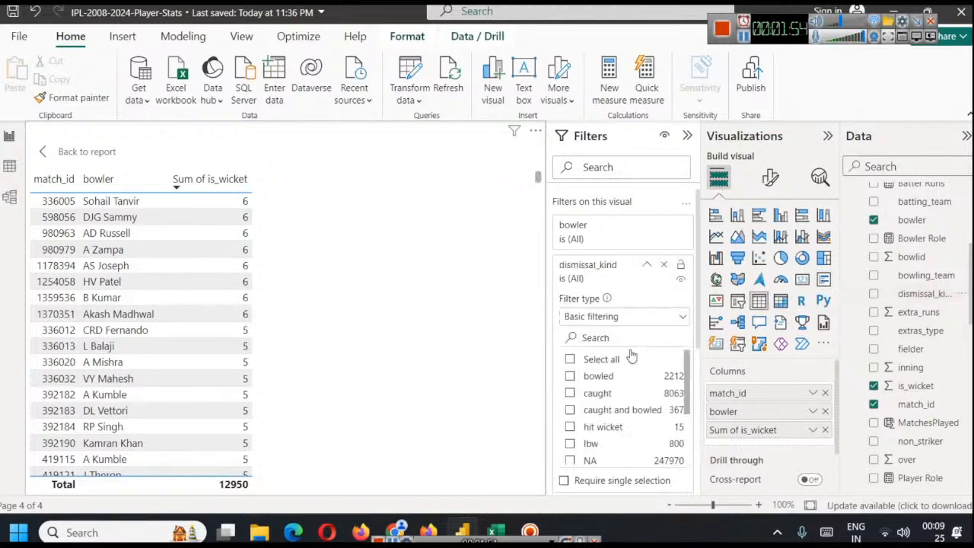
click(570, 375)
click(569, 373)
click(570, 359)
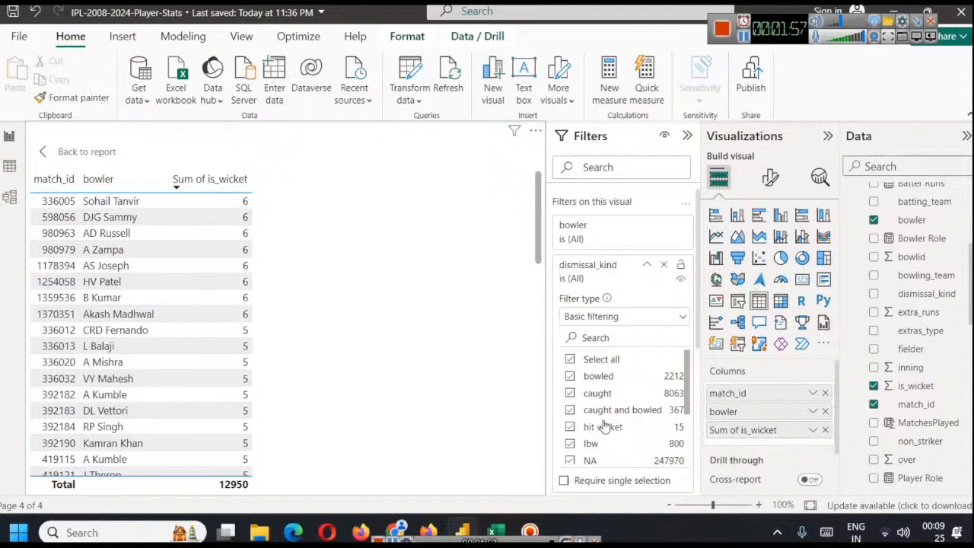
scroll(572, 385, down, 2)
click(570, 383)
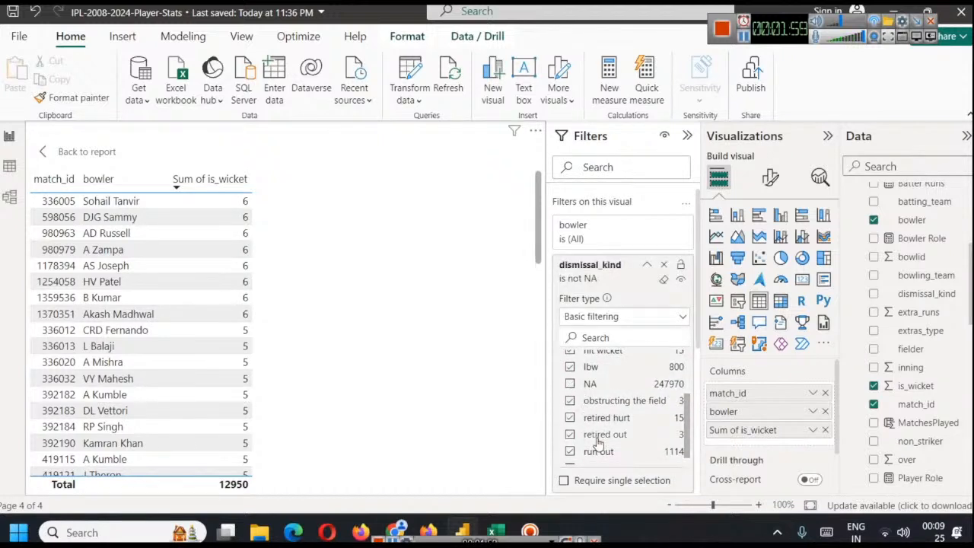
scroll(609, 426, down, 1)
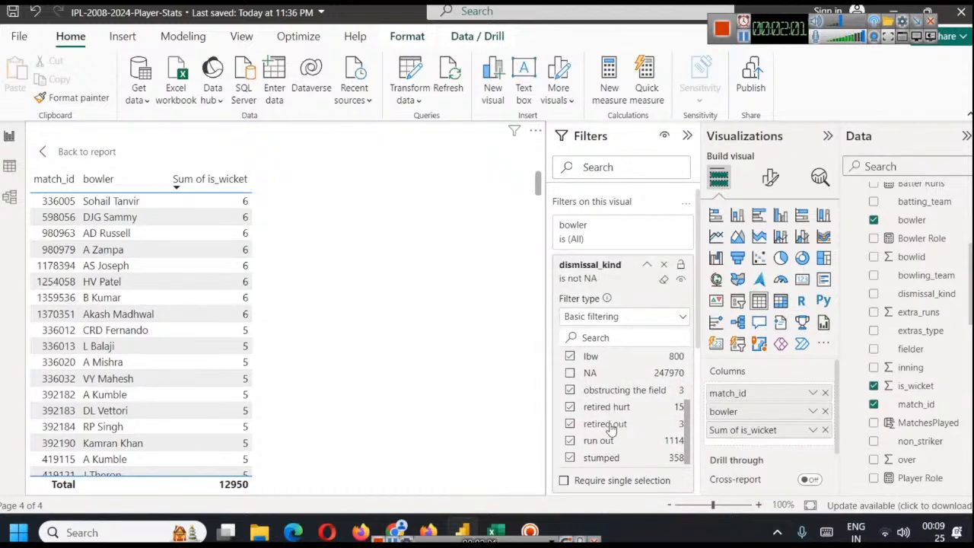
click(569, 390)
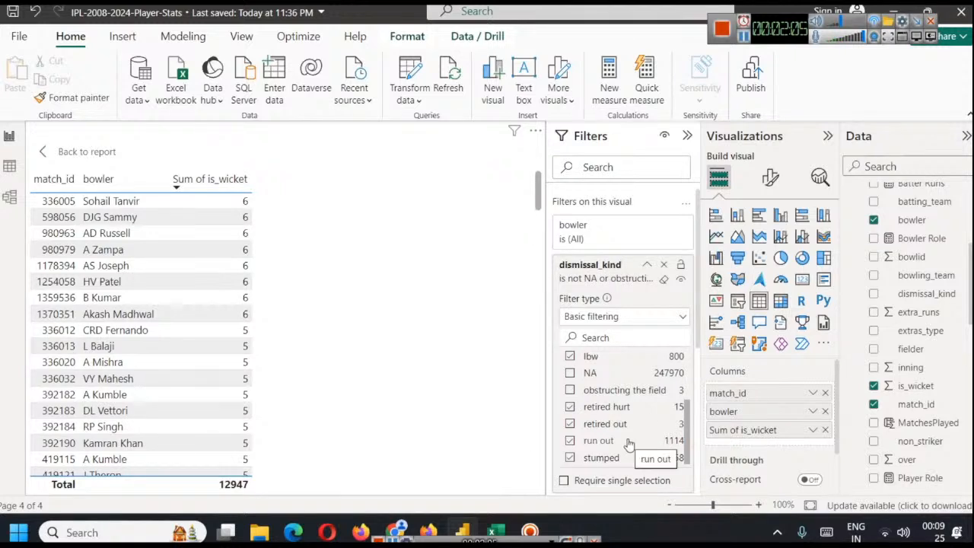
click(573, 441)
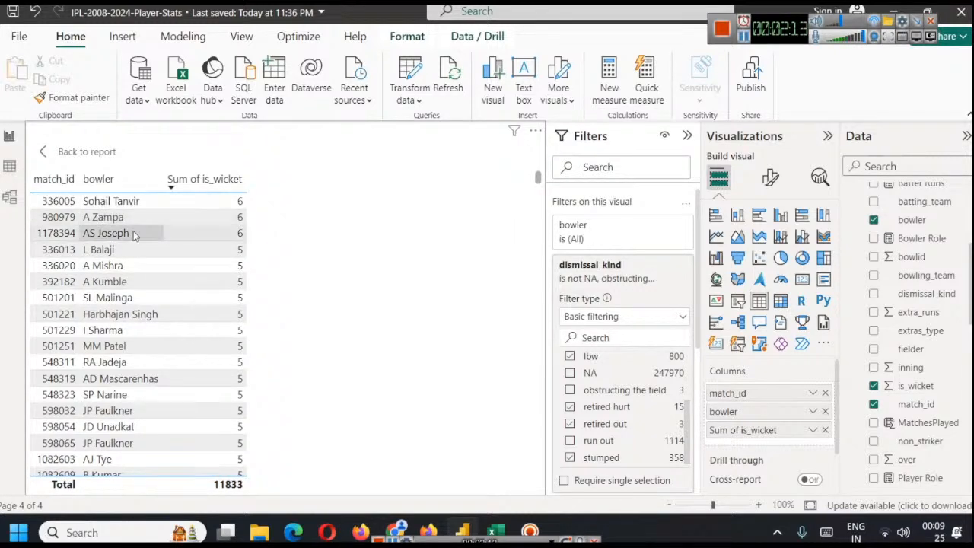
Compare the filtered top wicket-takers with the Google search results in Chrome for highest wickets in a match in ipl
scroll(644, 415, up, 3)
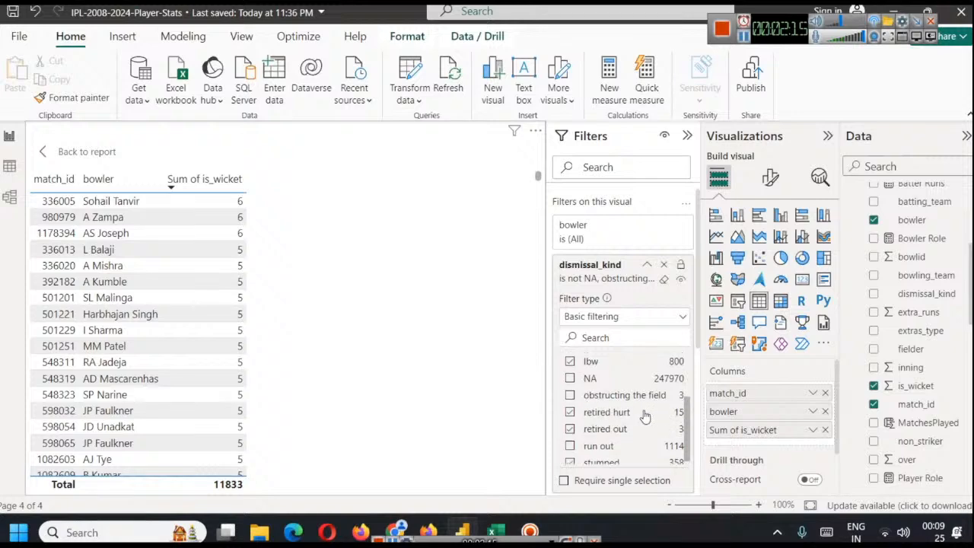
scroll(646, 399, down, 3)
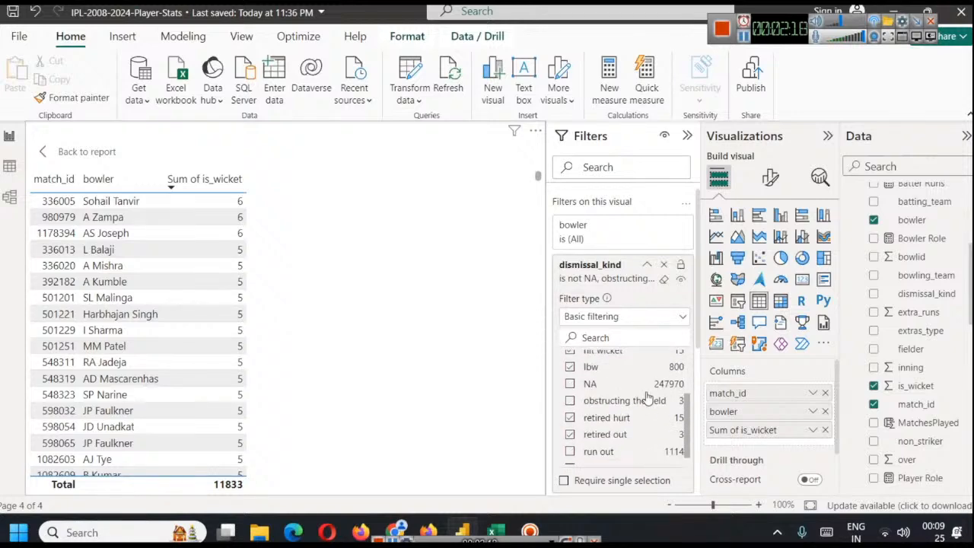
click(395, 532)
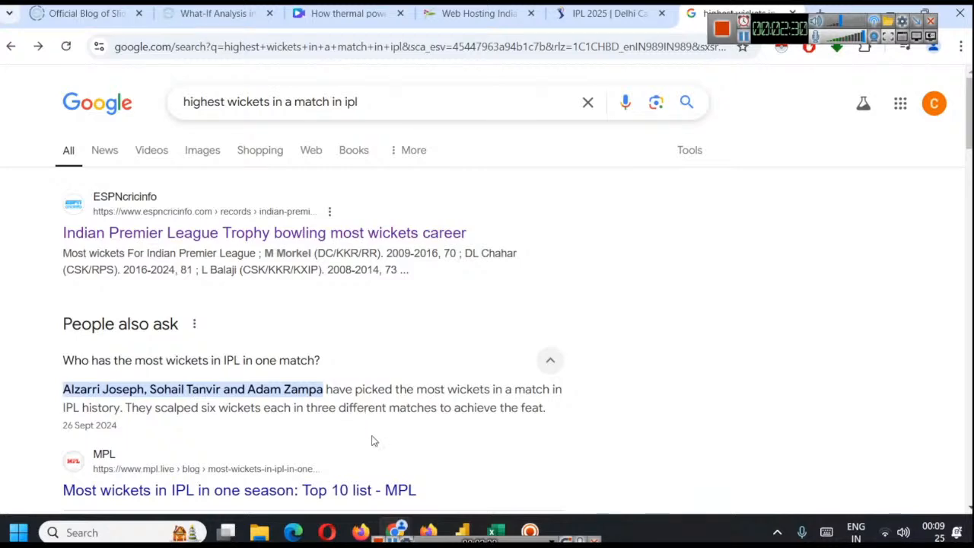
mouse_move(461, 531)
click(472, 486)
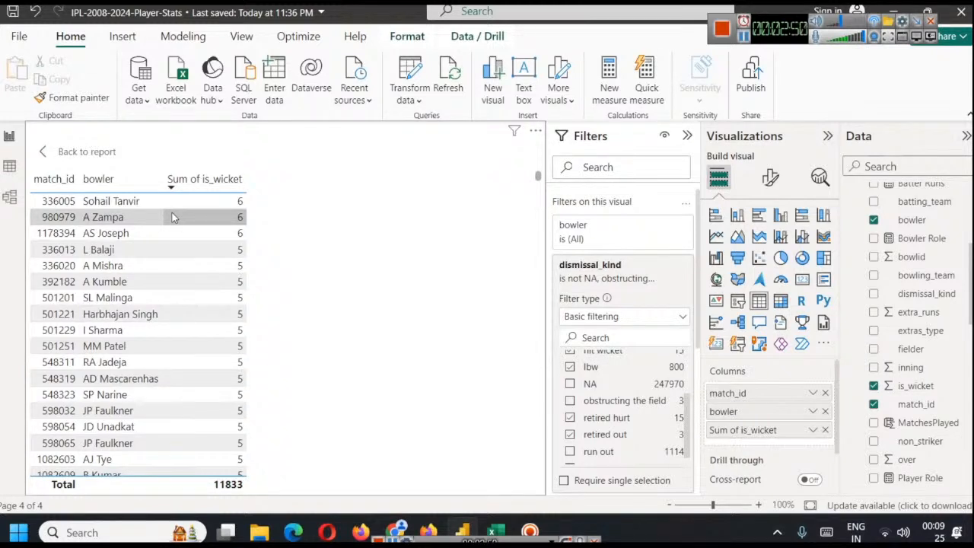
Return the table from focus mode to the report page and sort it by match_id in ascending order
click(650, 264)
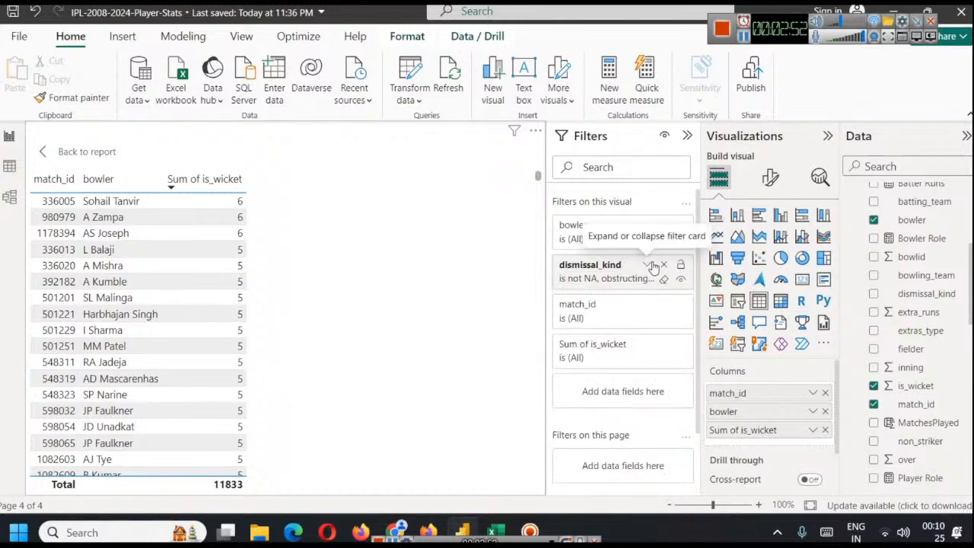
click(86, 181)
click(43, 152)
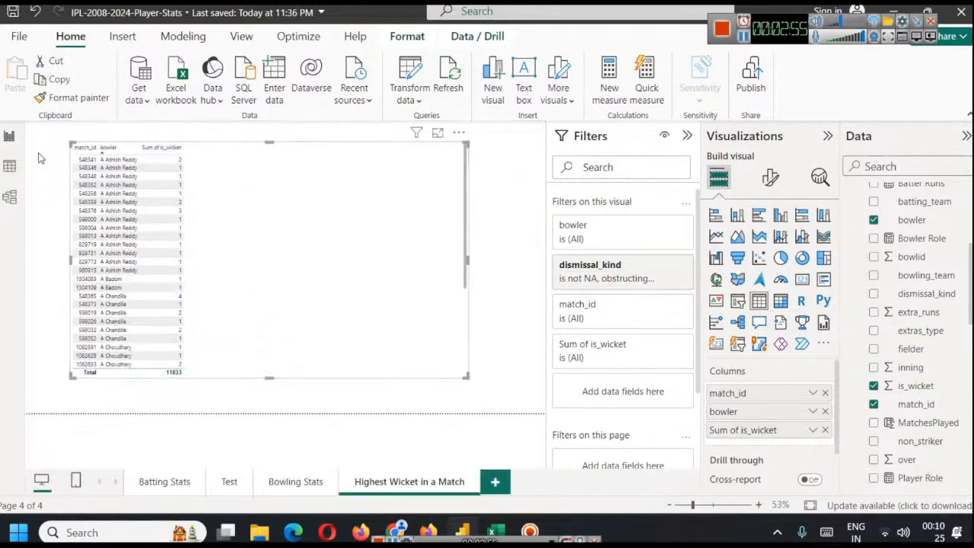
click(84, 148)
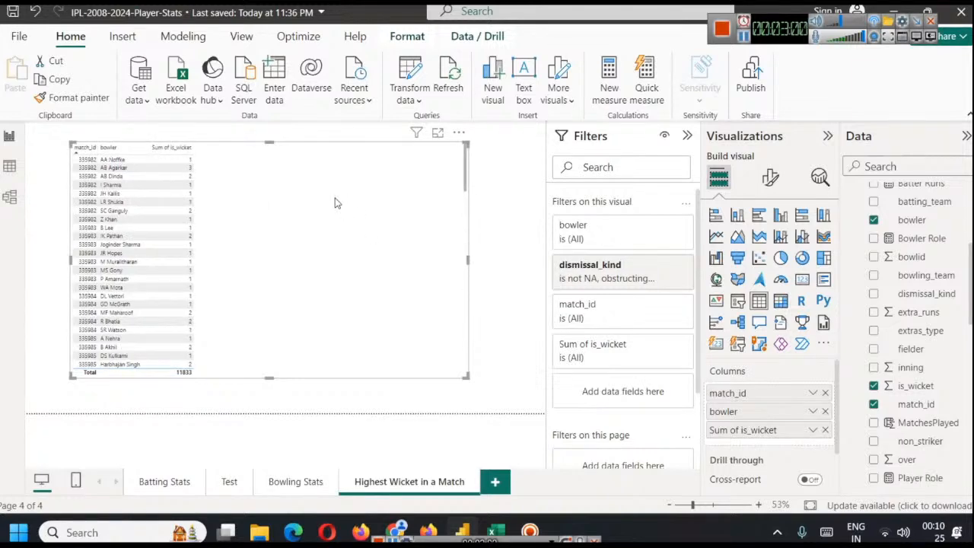
Replace the wickets by match_id column chart on the Bowling Stats page with a copy of the filtered bowler wickets table
click(310, 481)
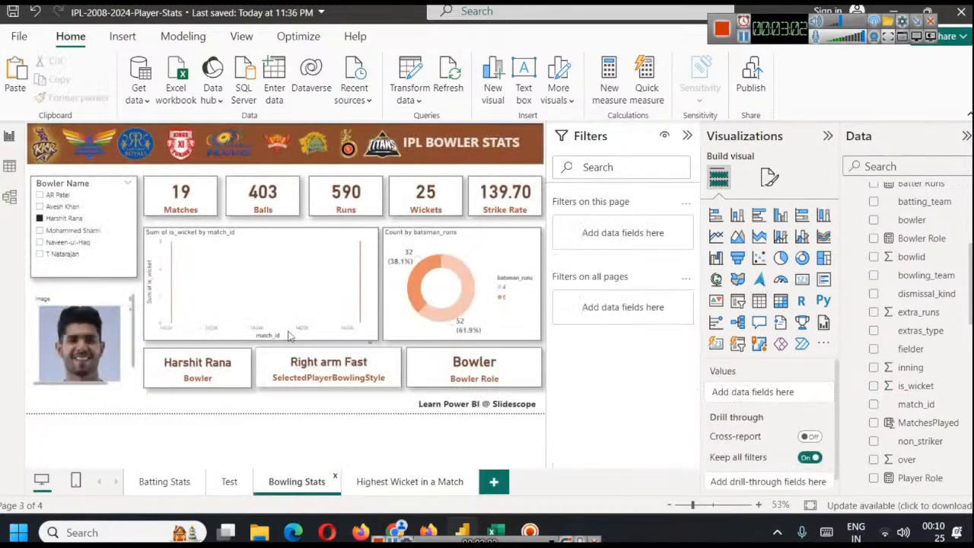
key(Delete)
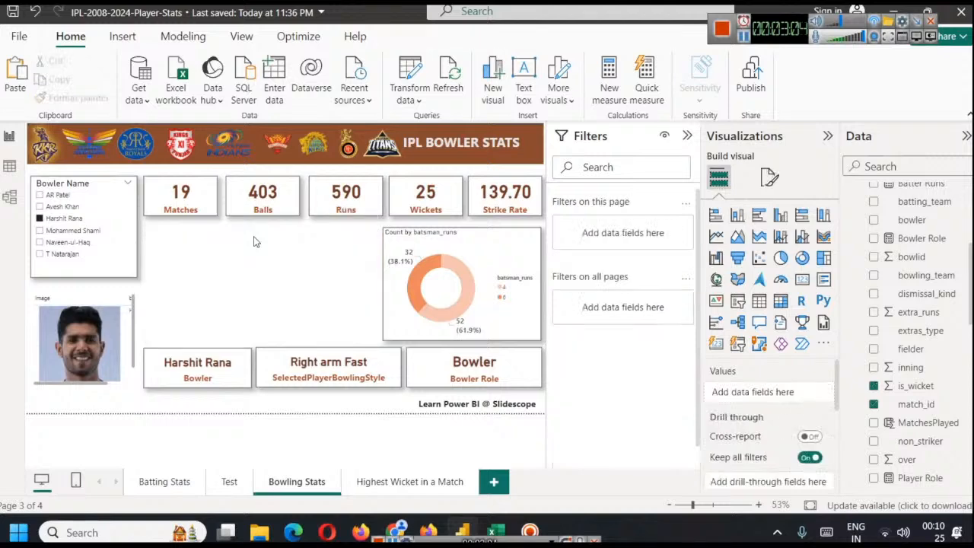
key(ctrl+v)
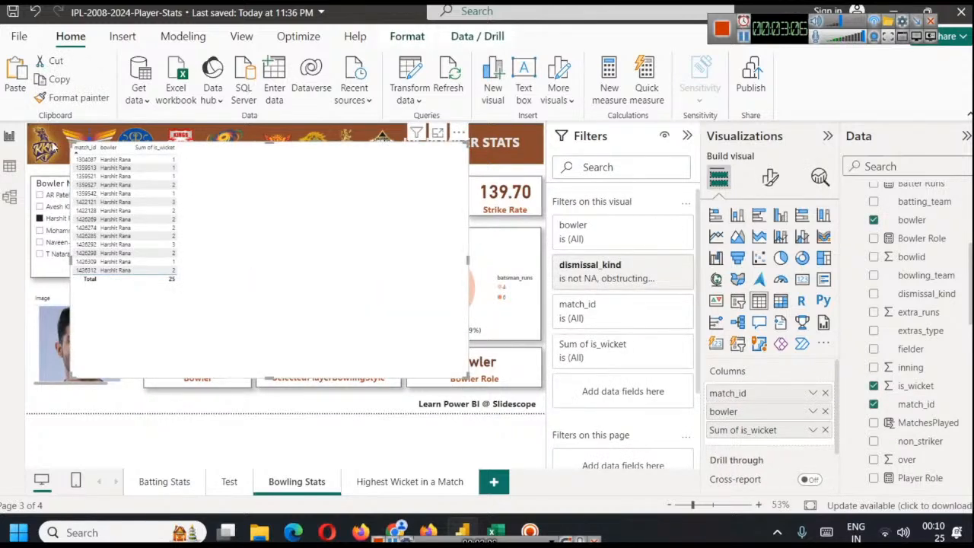
Move and resize the pasted table to fill the space beside the donut chart, below the stat cards
drag(71, 141, 150, 235)
drag(148, 387, 149, 339)
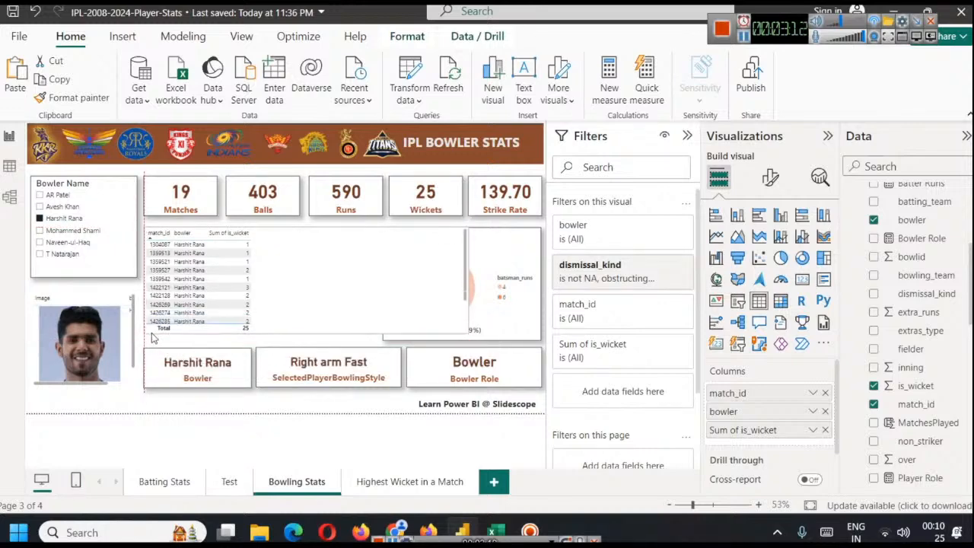
drag(460, 294, 379, 302)
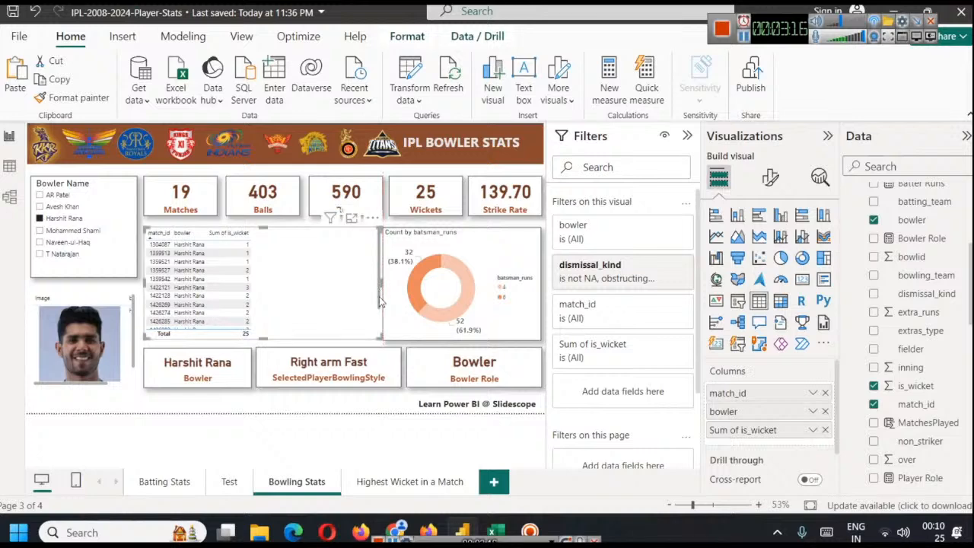
Review the pasted table's rows and sort them by Sum of is_wicket in descending order
scroll(256, 271, down, 2)
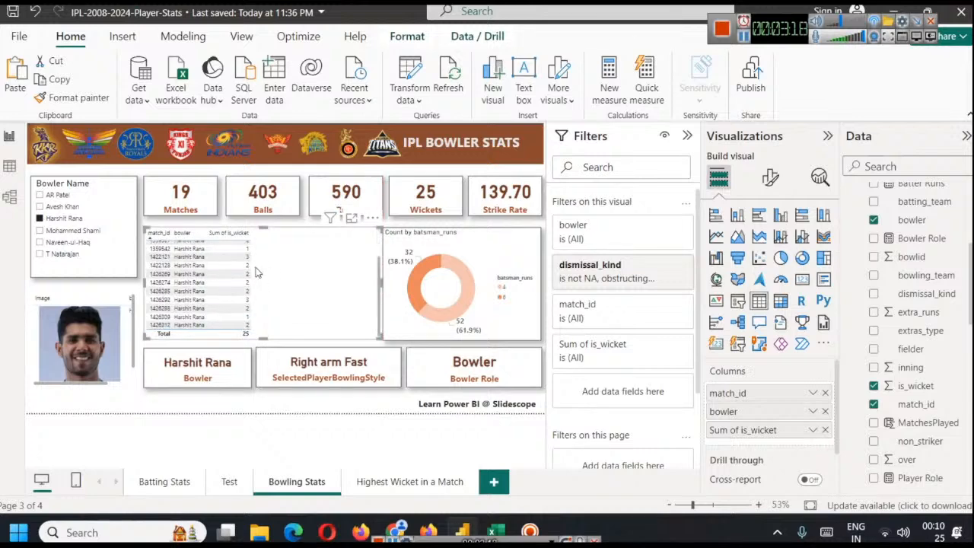
scroll(283, 308, up, 3)
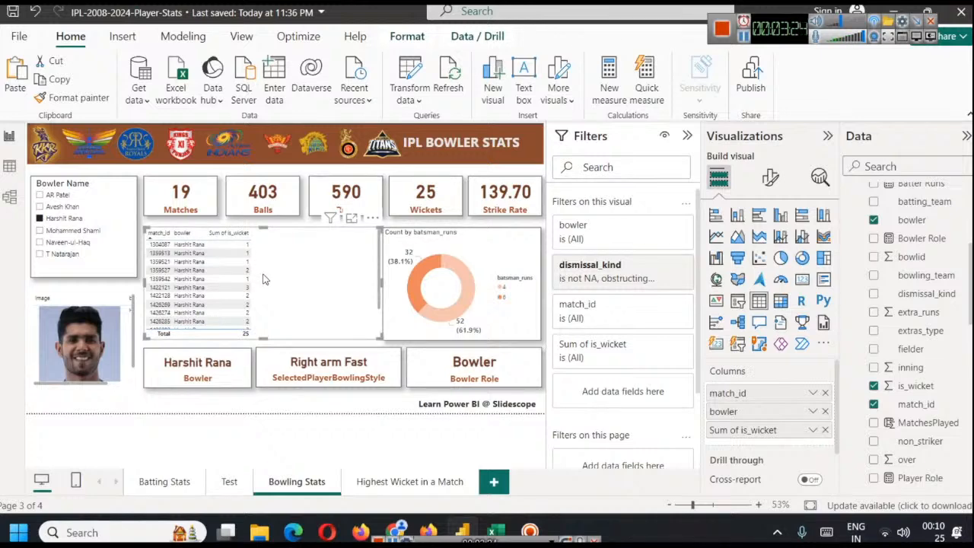
click(744, 38)
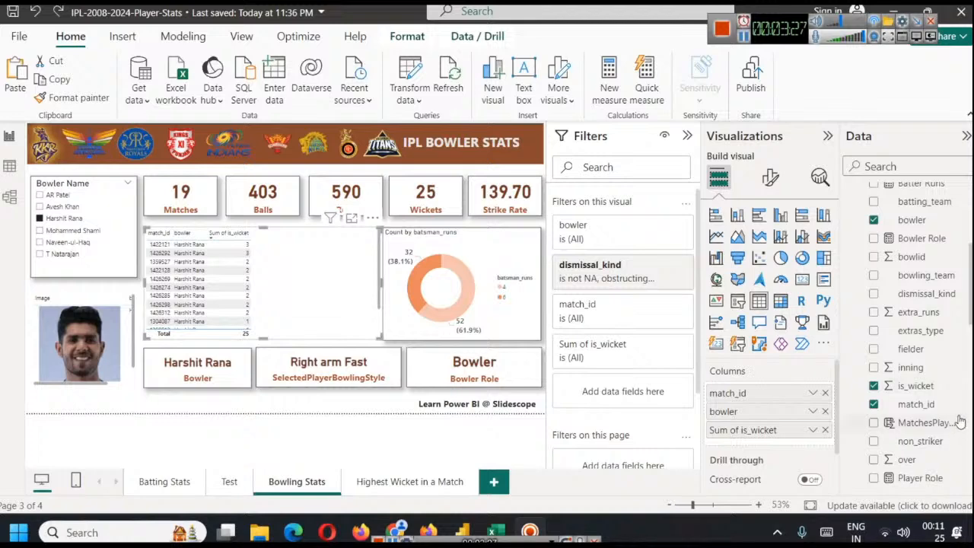
Add batting_team as the last column of the wickets table and narrow the visual to fit its columns
scroll(940, 334, up, 2)
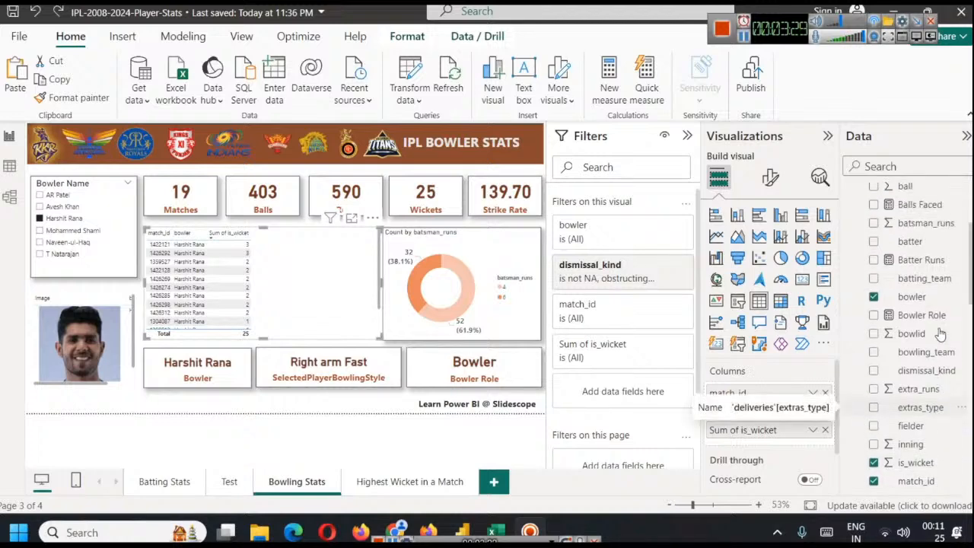
drag(939, 279, 799, 445)
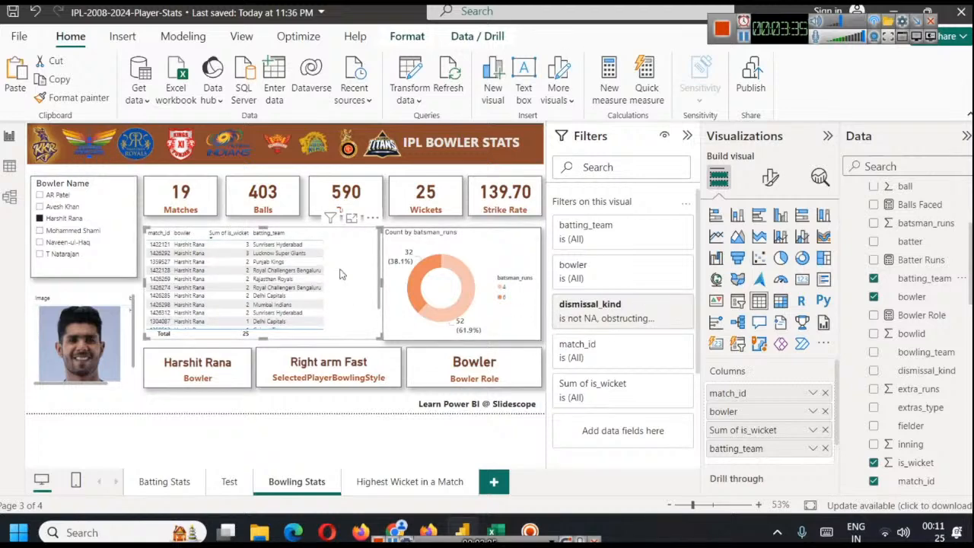
drag(383, 280, 338, 282)
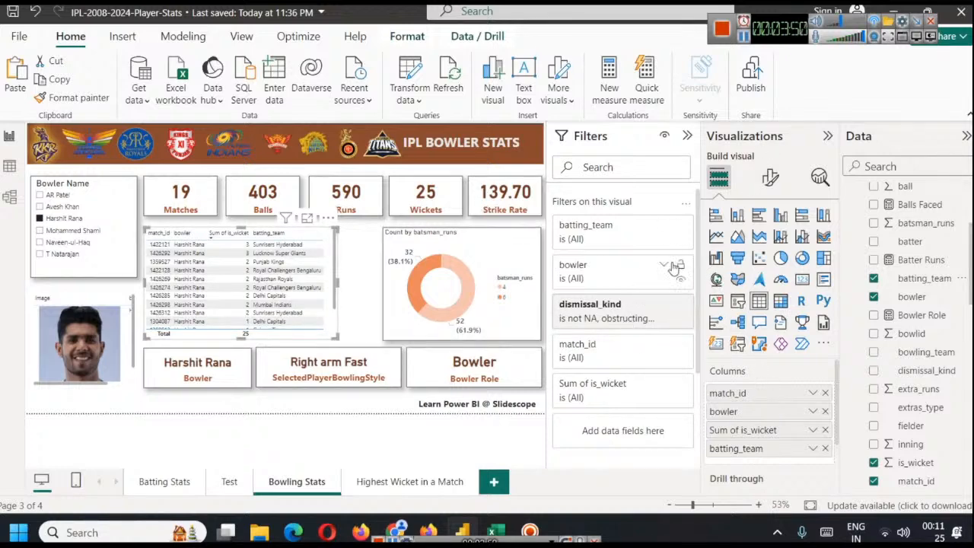
Try the Flashy rows style preset on the wickets table, and settle on the Bold header preset
click(771, 177)
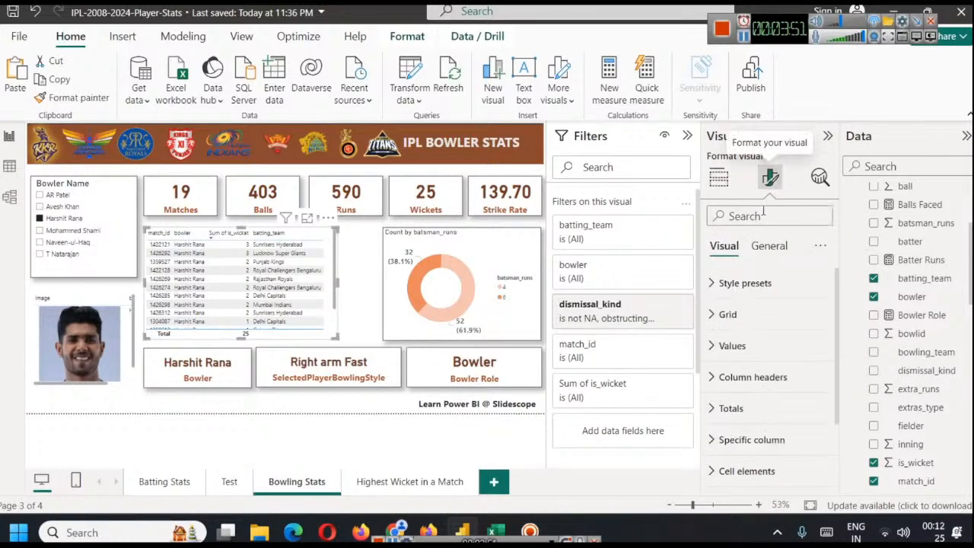
click(722, 283)
click(766, 321)
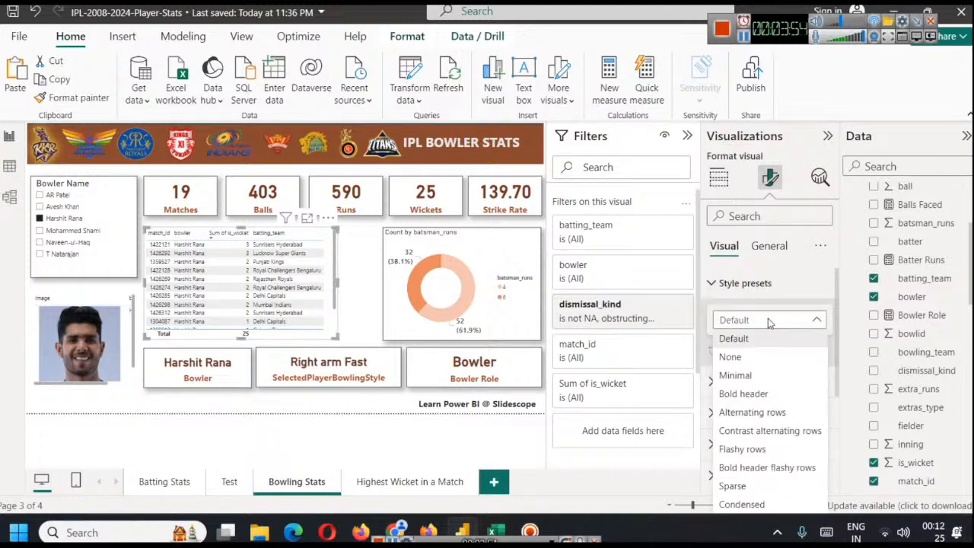
click(759, 395)
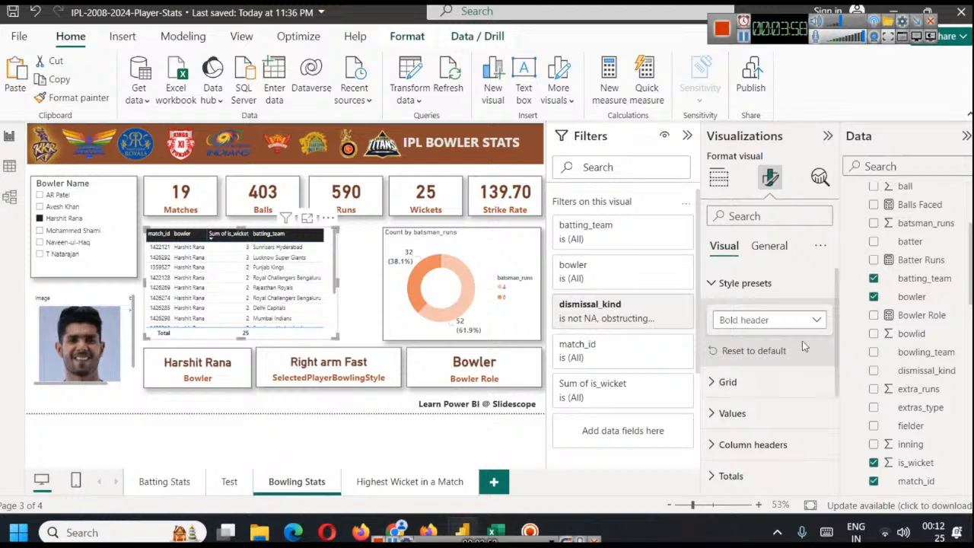
click(766, 319)
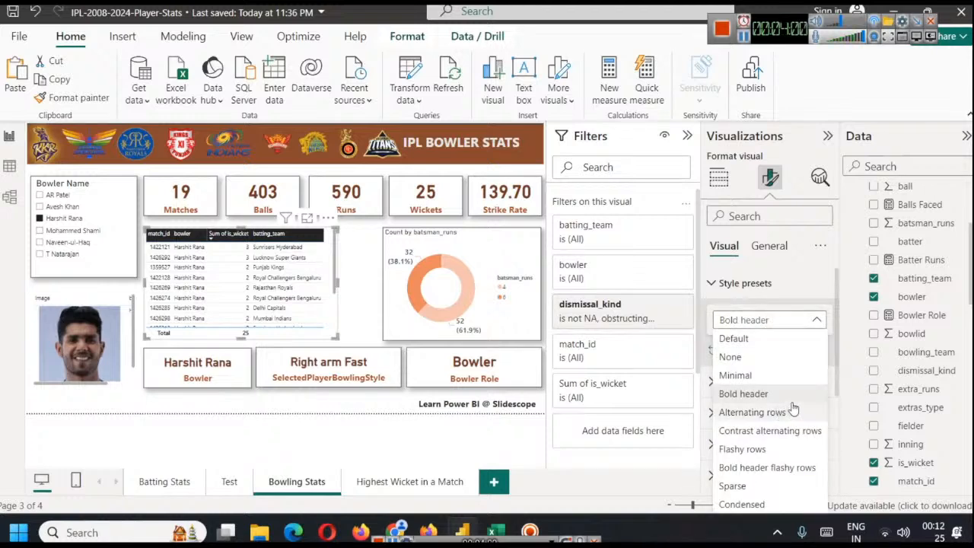
click(766, 449)
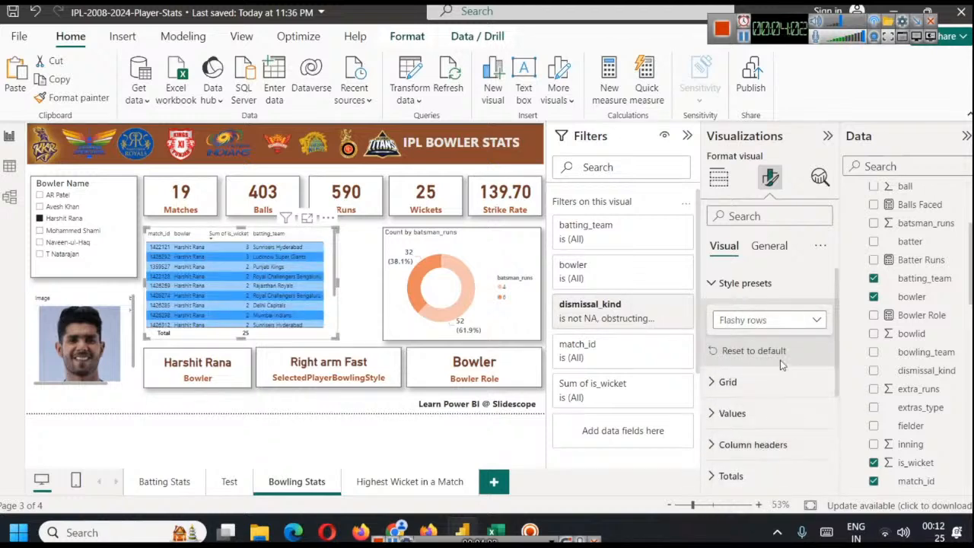
click(765, 324)
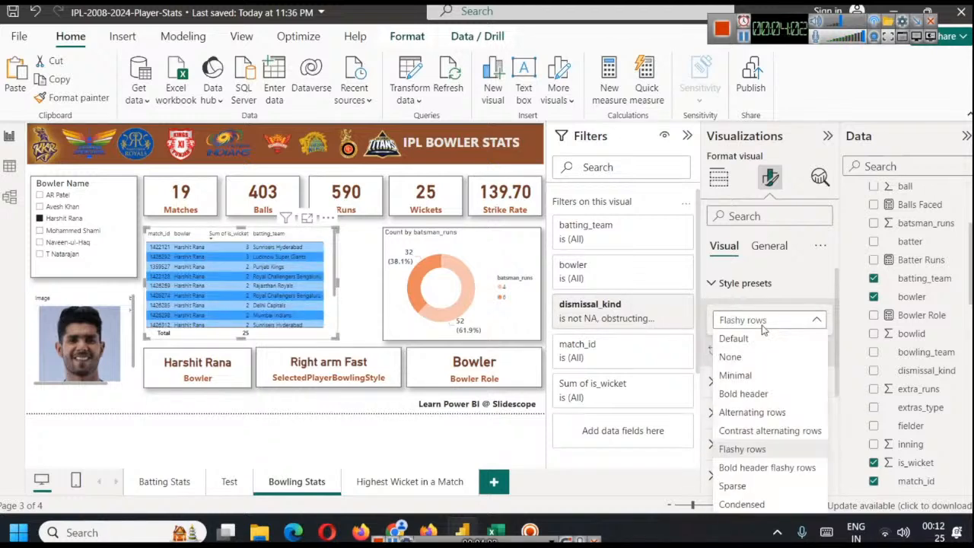
click(768, 396)
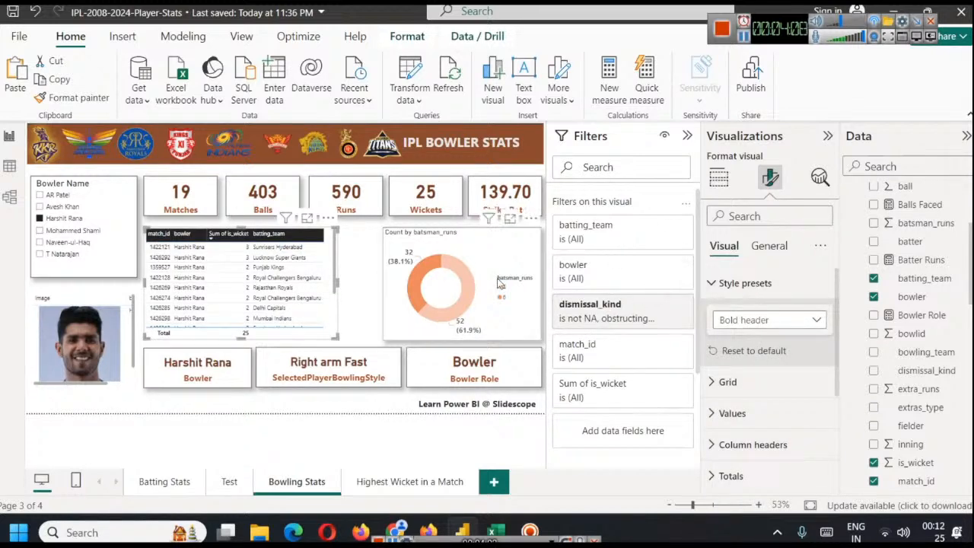
click(730, 286)
click(731, 286)
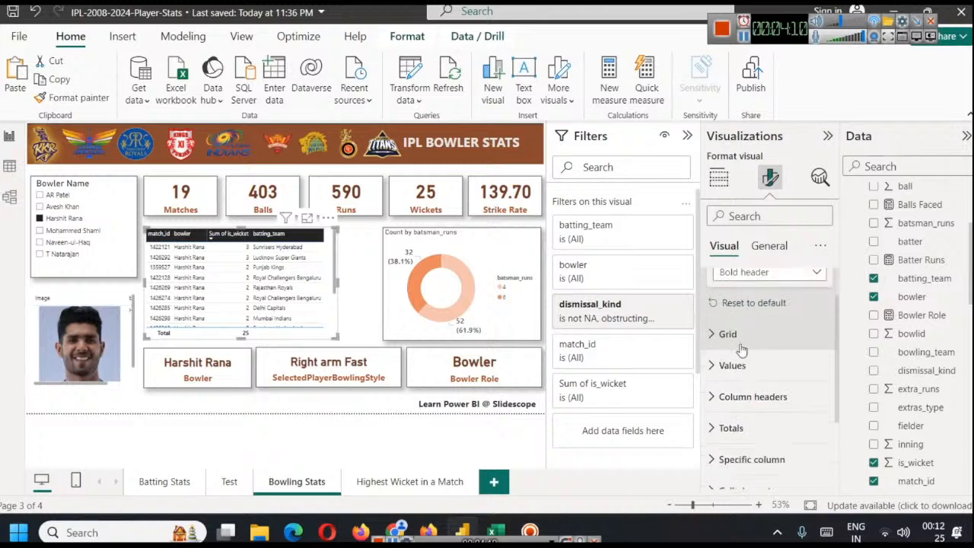
Set the grid border colour of the wickets table to the darkest orange-brown theme shade
scroll(772, 346, down, 3)
scroll(758, 411, up, 3)
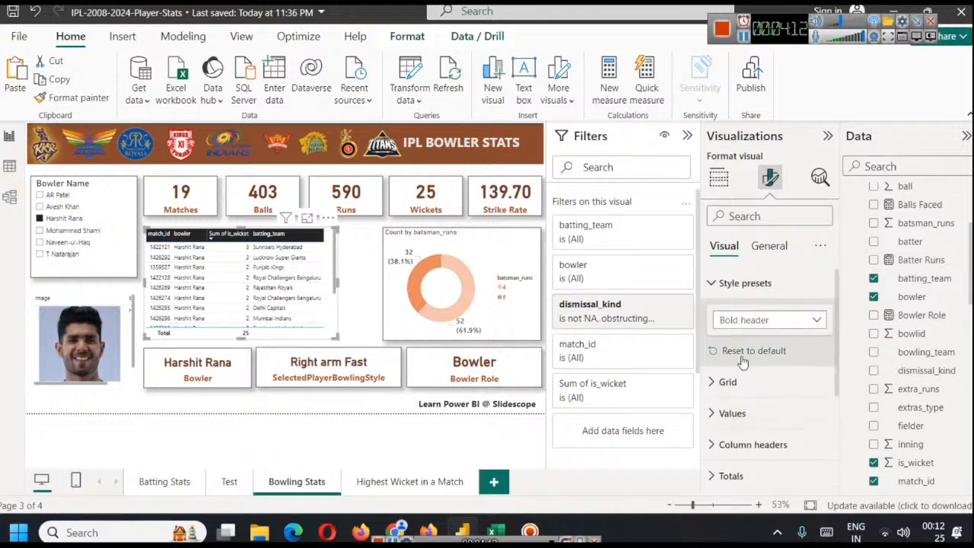
click(719, 378)
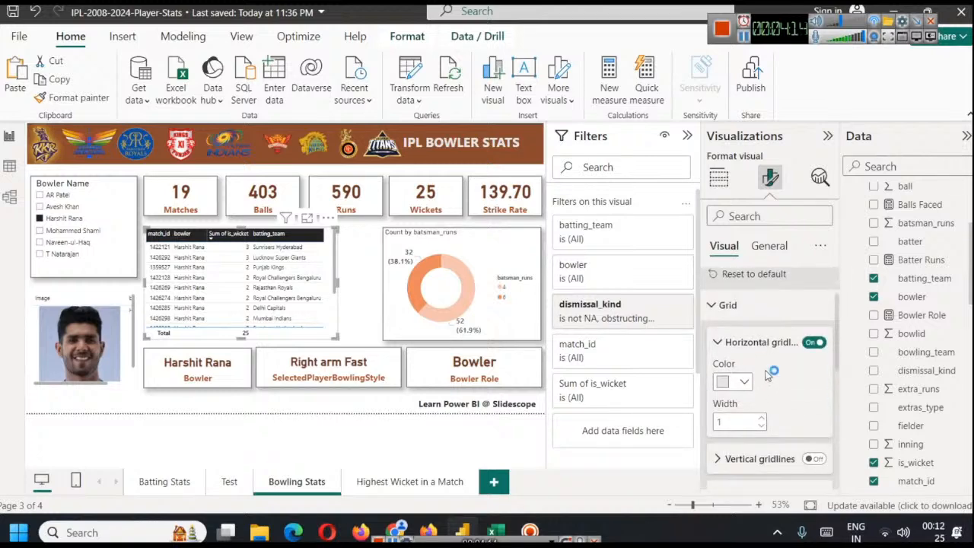
scroll(767, 376, down, 2)
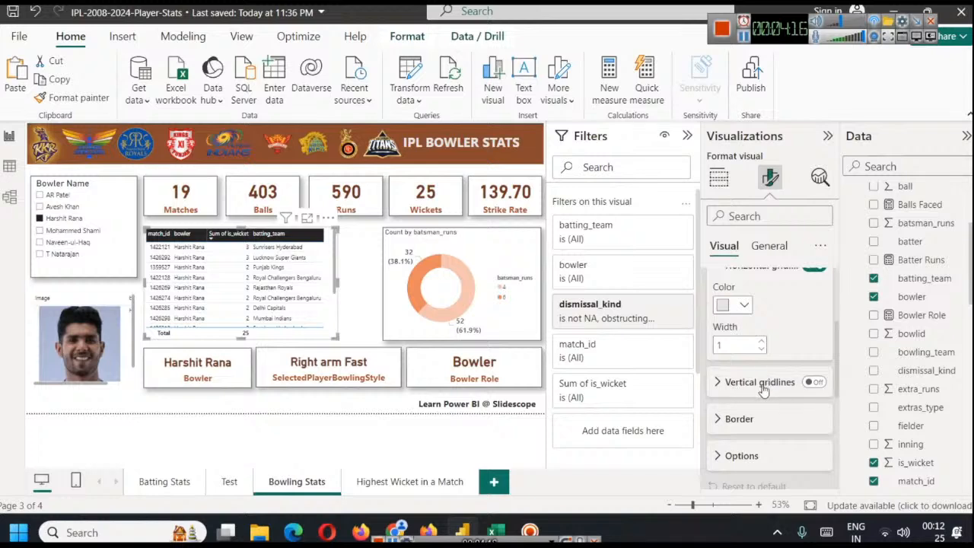
click(732, 418)
scroll(742, 403, down, 3)
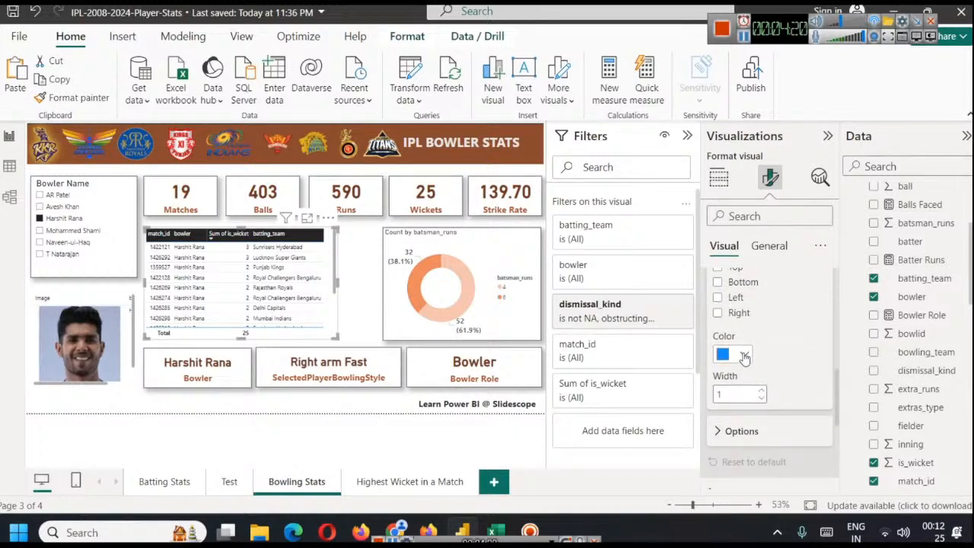
click(745, 357)
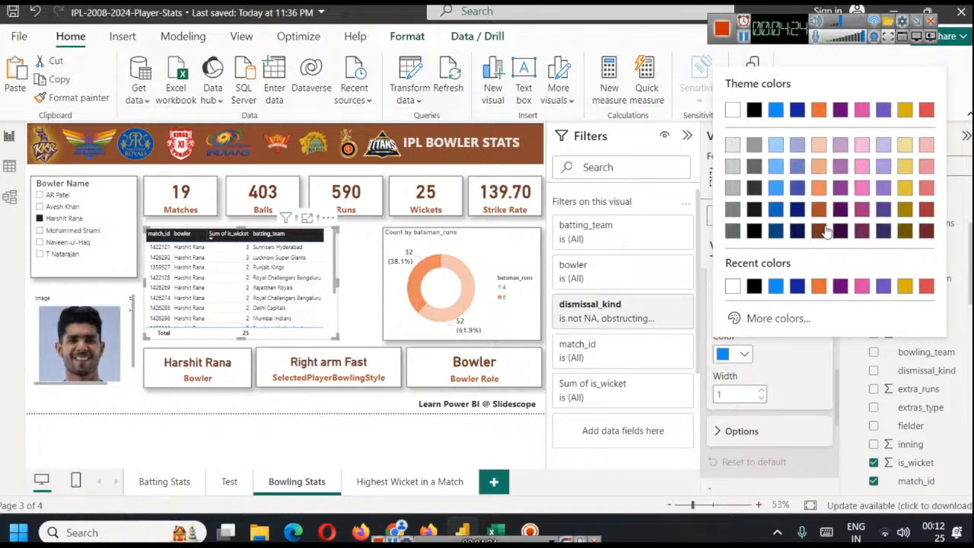
click(819, 232)
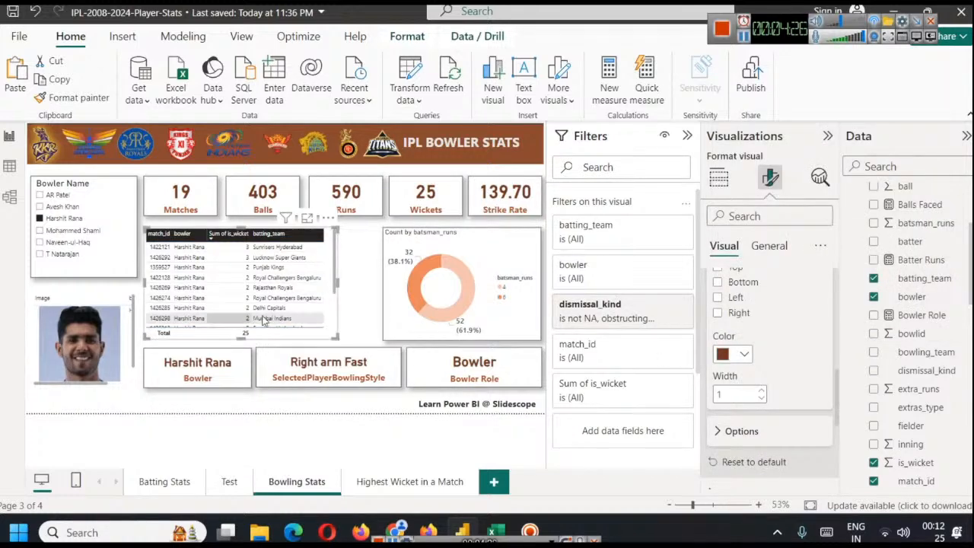
scroll(284, 295, down, 2)
scroll(284, 295, up, 3)
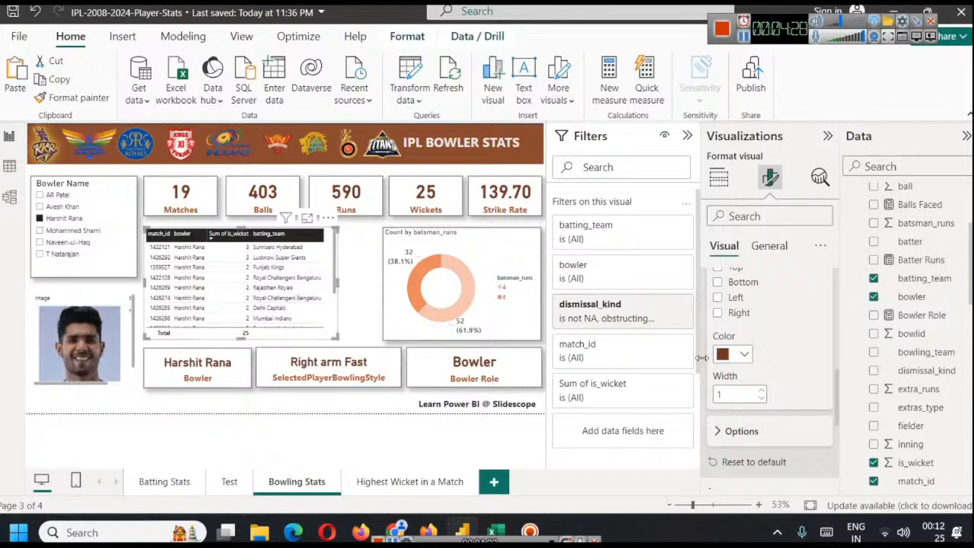
scroll(740, 367, down, 5)
scroll(761, 372, up, 3)
scroll(772, 373, down, 3)
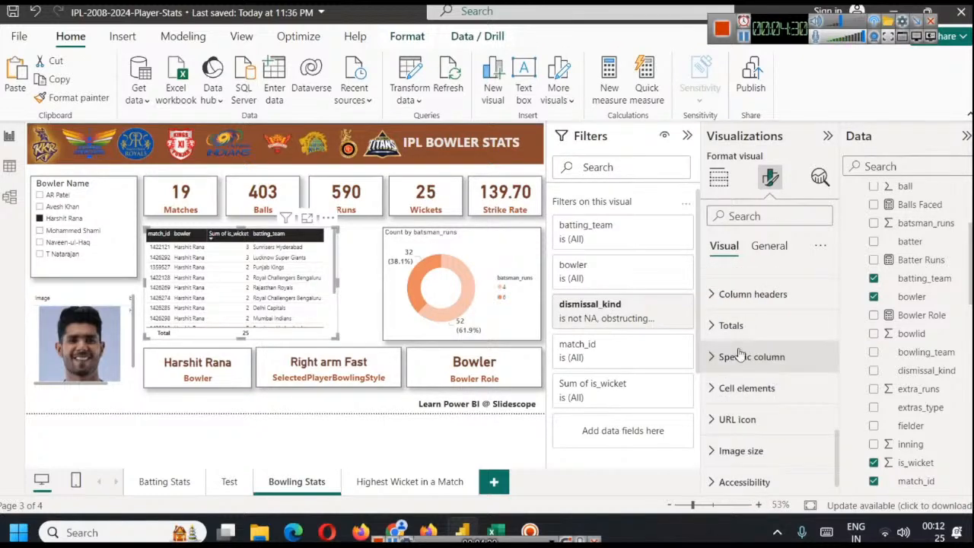
scroll(789, 383, up, 5)
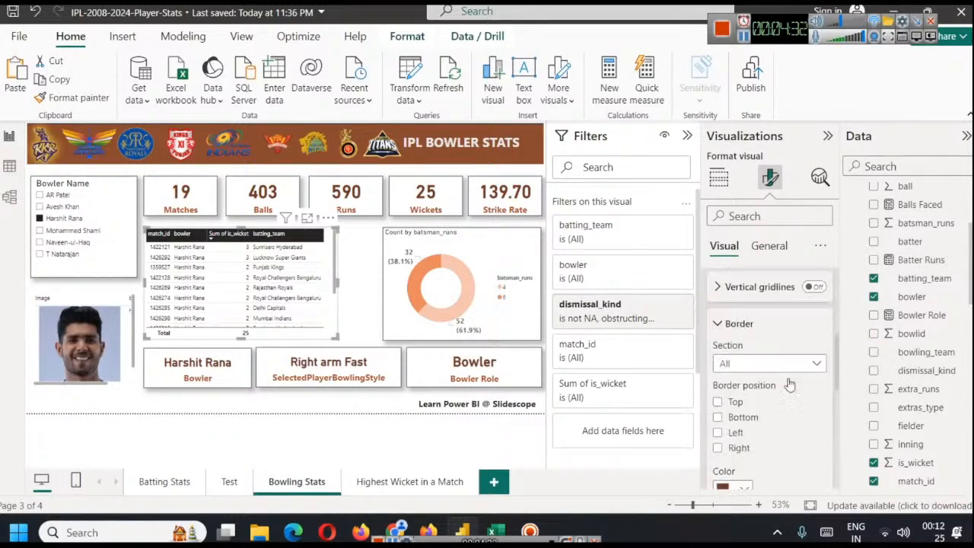
Increase the wickets table's values font size to 13 and widen the table up to the donut chart
click(718, 283)
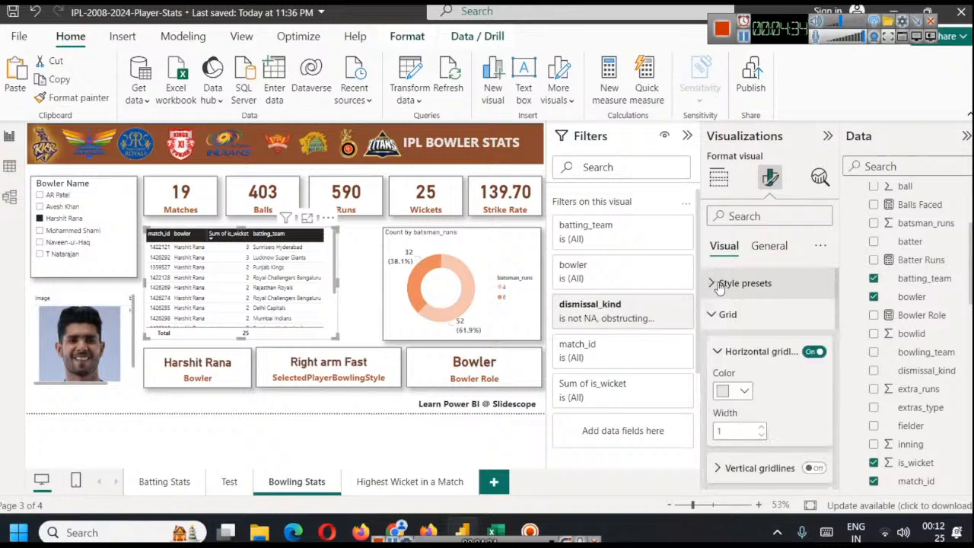
click(715, 313)
click(713, 344)
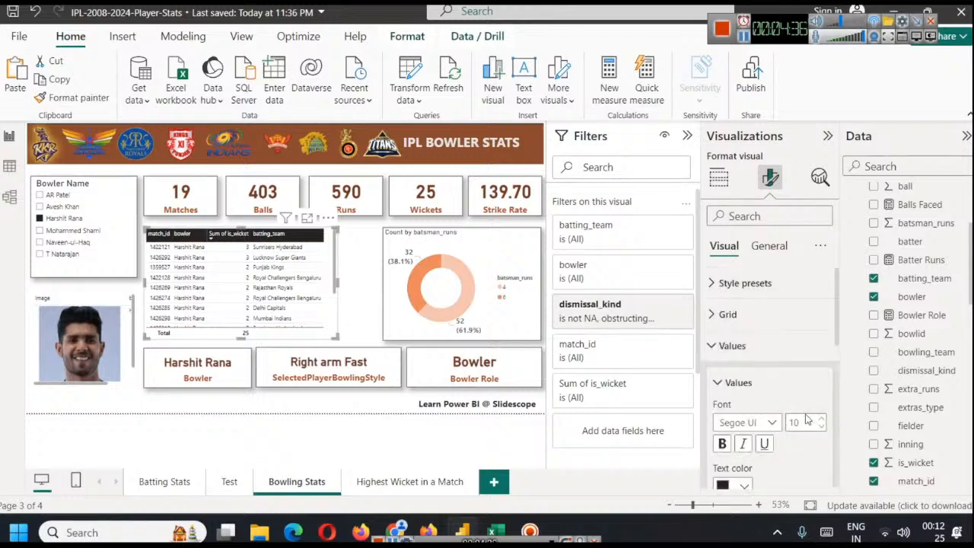
click(821, 418)
click(821, 418)
click(820, 418)
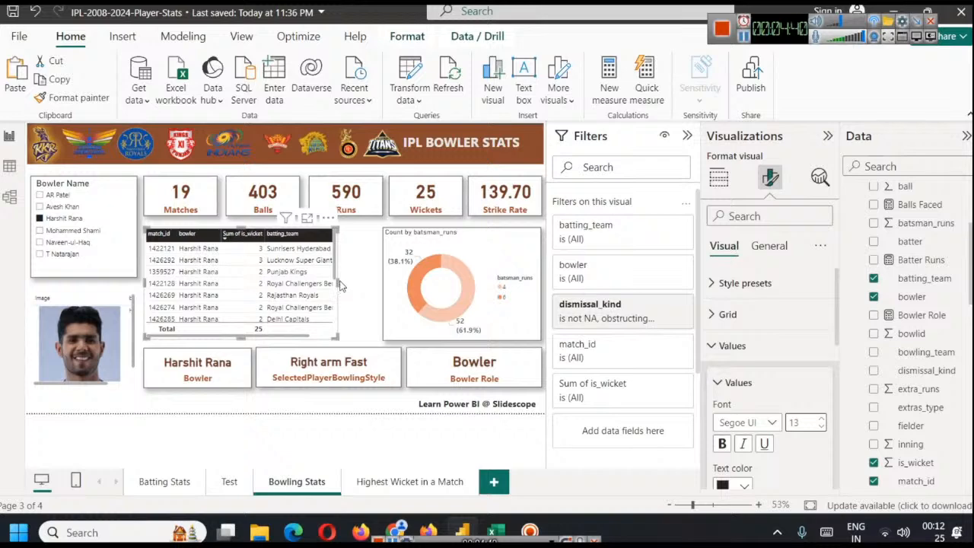
drag(337, 281, 380, 291)
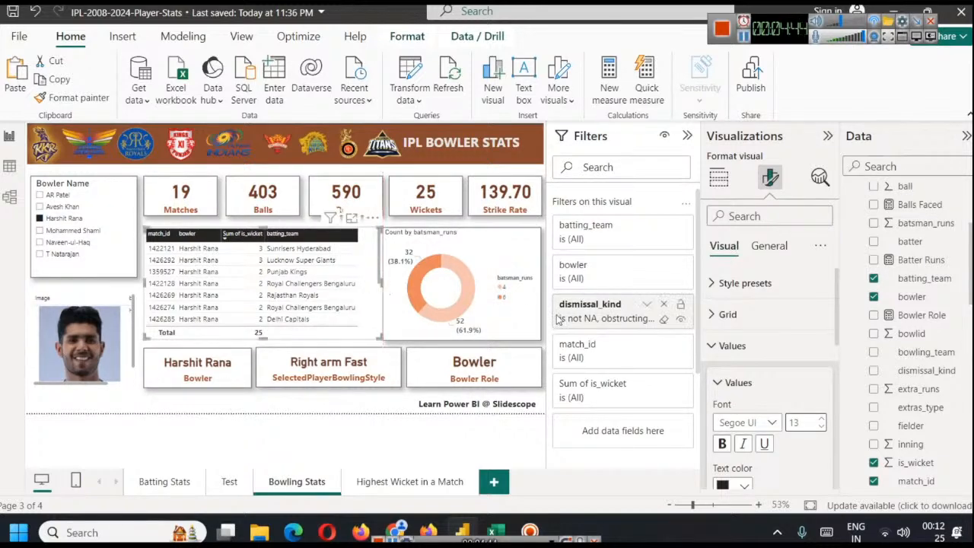
Filter the page to Mohammed Shami and colour the Bowler Name slicer's values dark brown
click(525, 310)
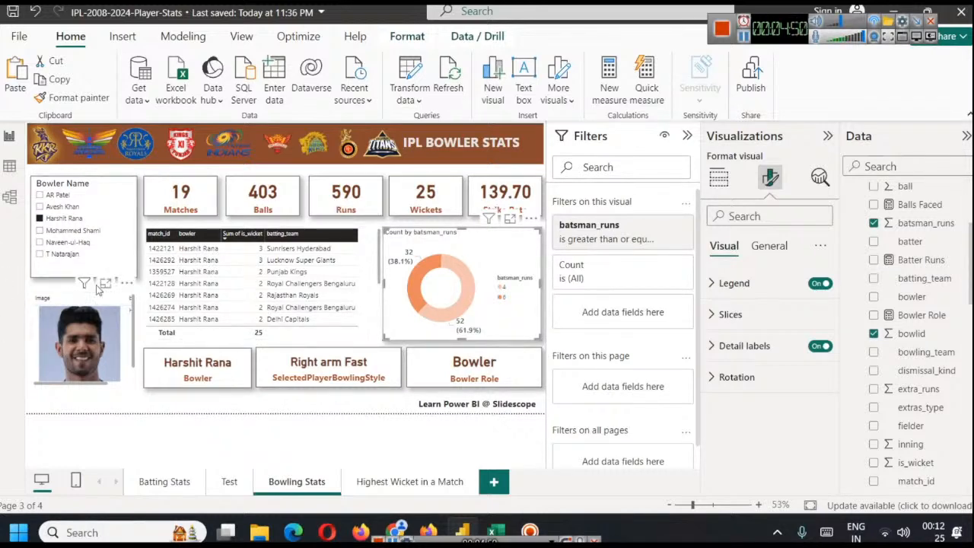
click(39, 231)
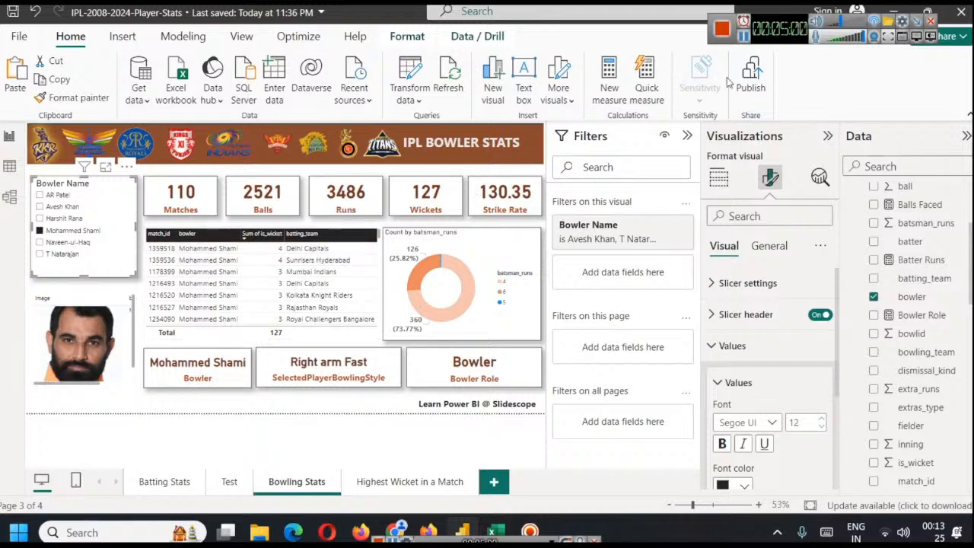
scroll(771, 287, down, 2)
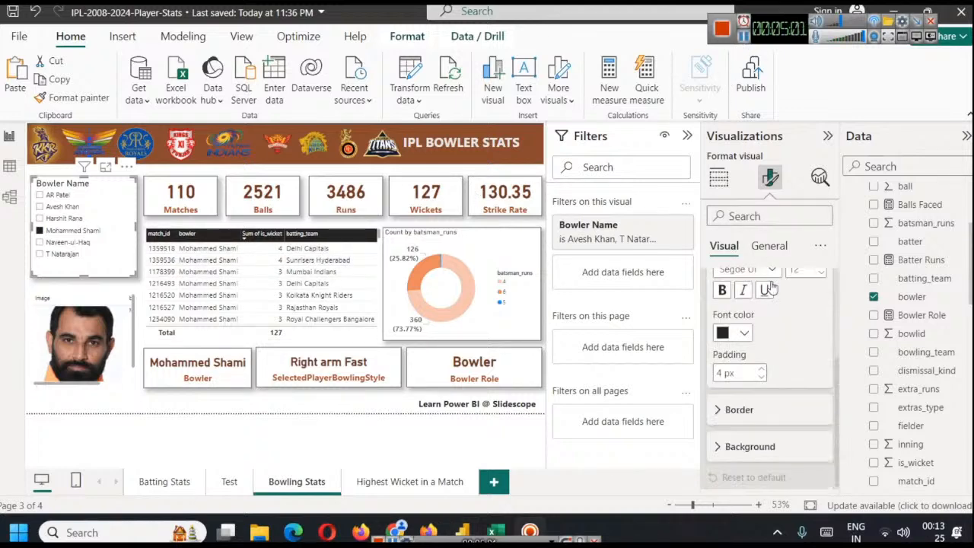
click(746, 333)
click(820, 210)
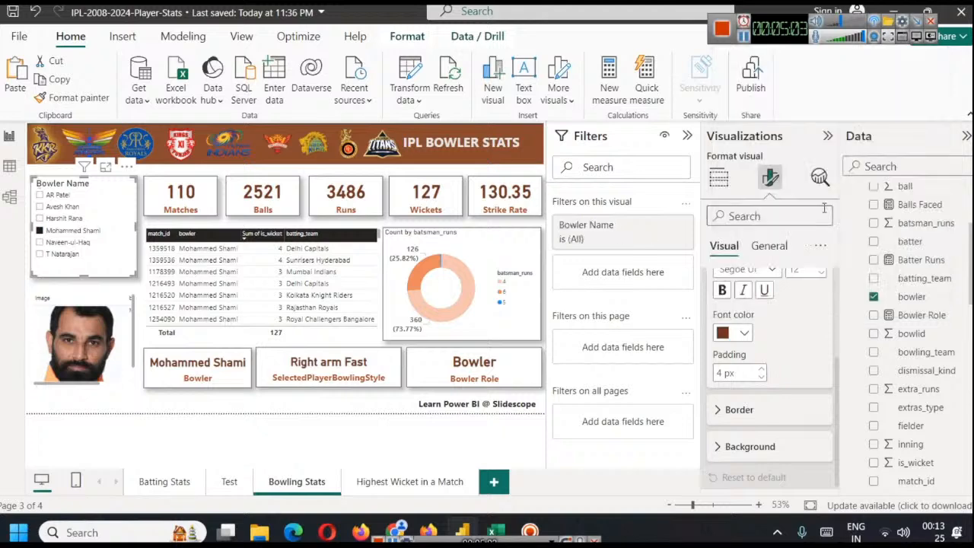
scroll(795, 354, up, 1)
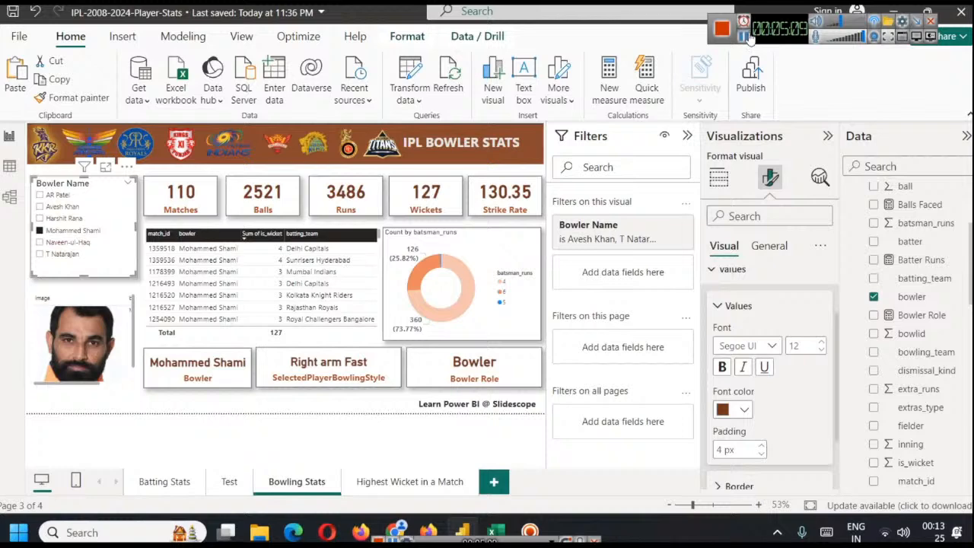
Make the wickets table's values bold with a dark brown primary text colour
click(271, 245)
click(745, 334)
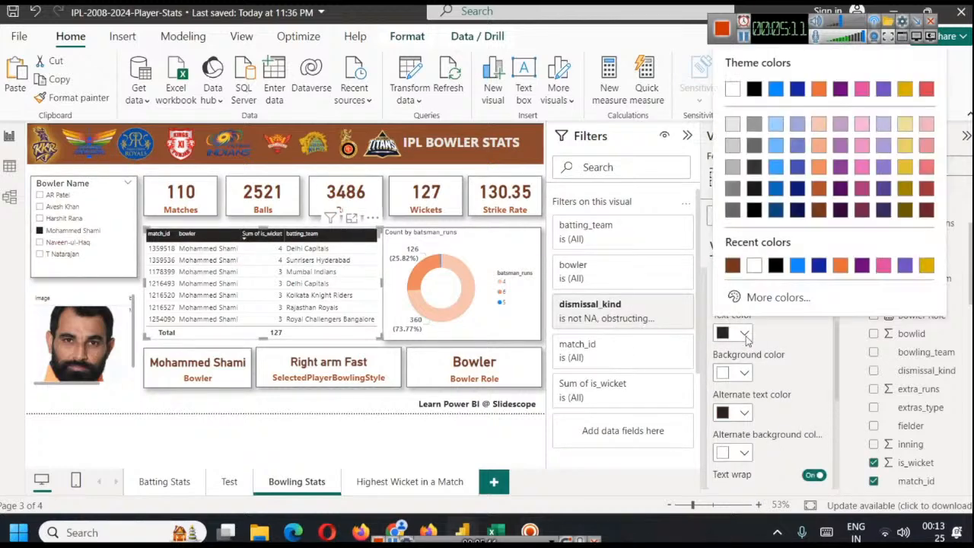
click(822, 210)
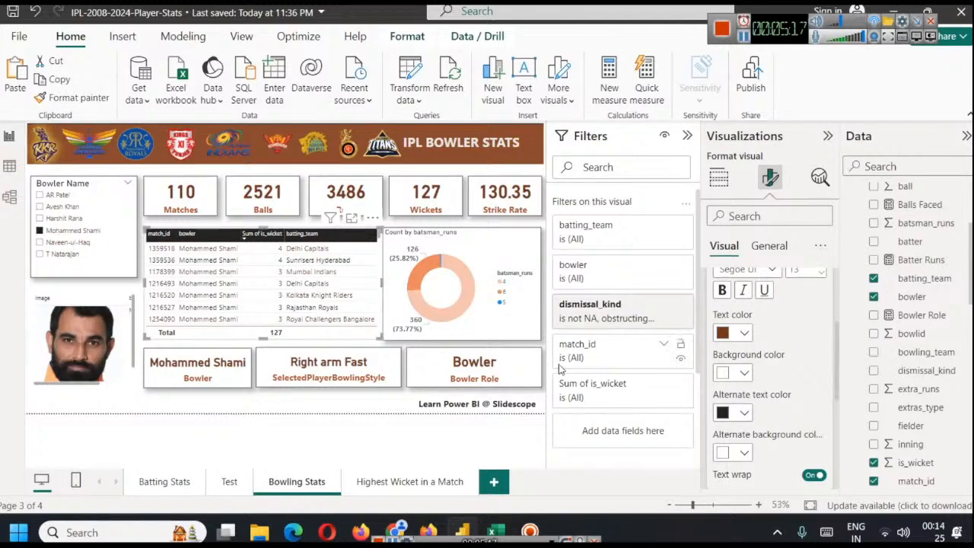
click(723, 291)
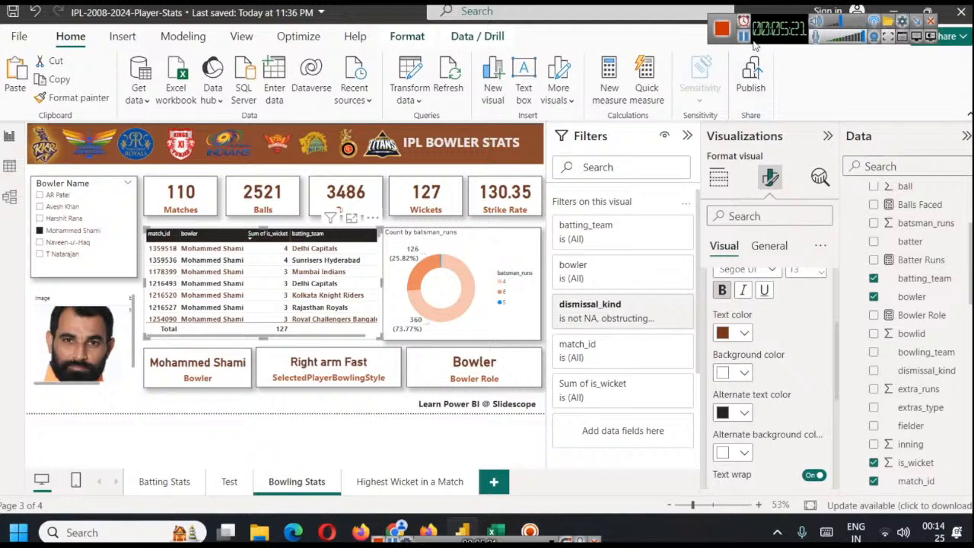
Give the wickets table's column headers a dark brown background, bold text and centre alignment
scroll(766, 427, up, 3)
click(744, 410)
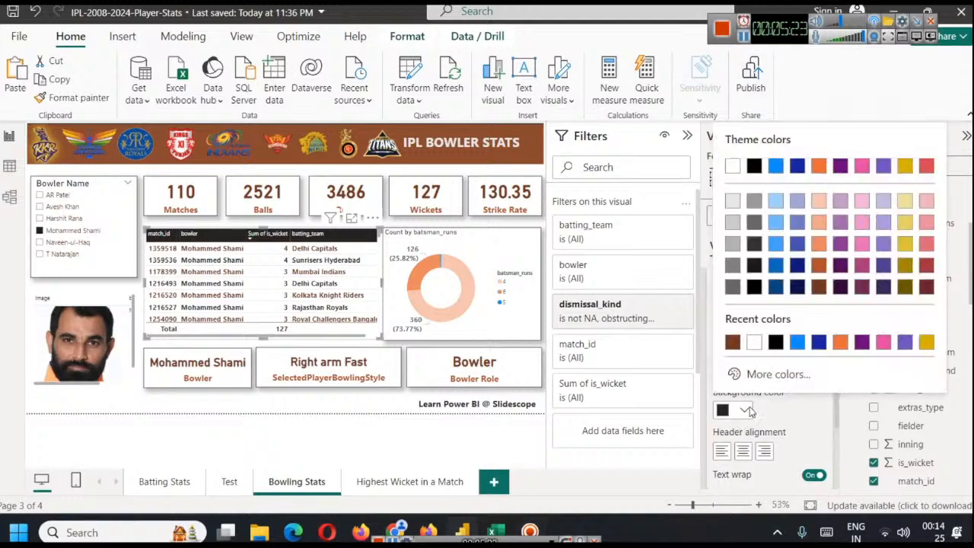
click(820, 289)
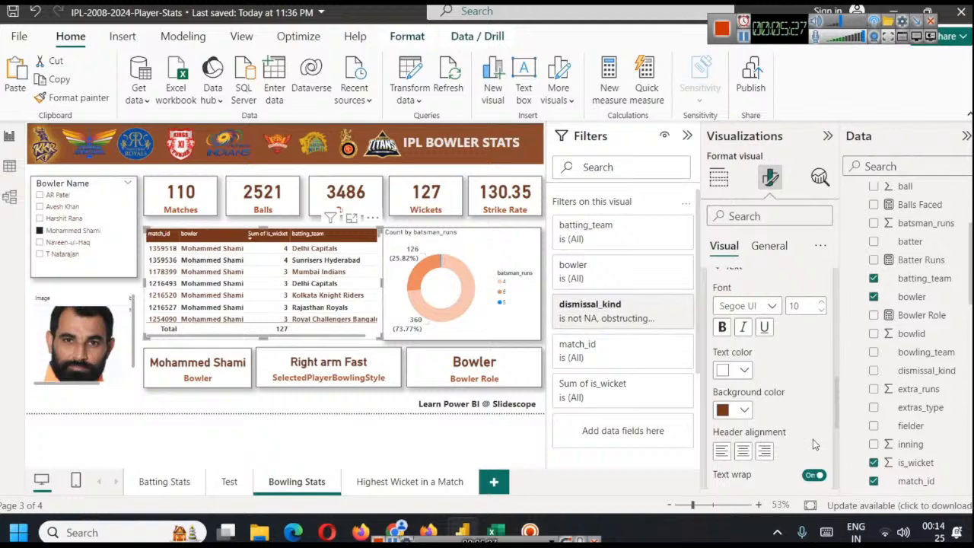
click(722, 329)
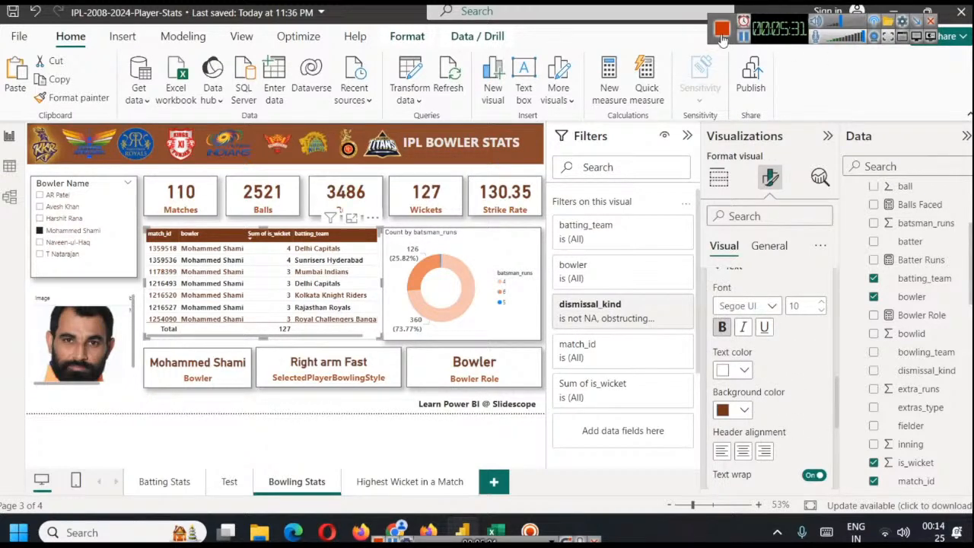
scroll(807, 395, down, 2)
click(743, 348)
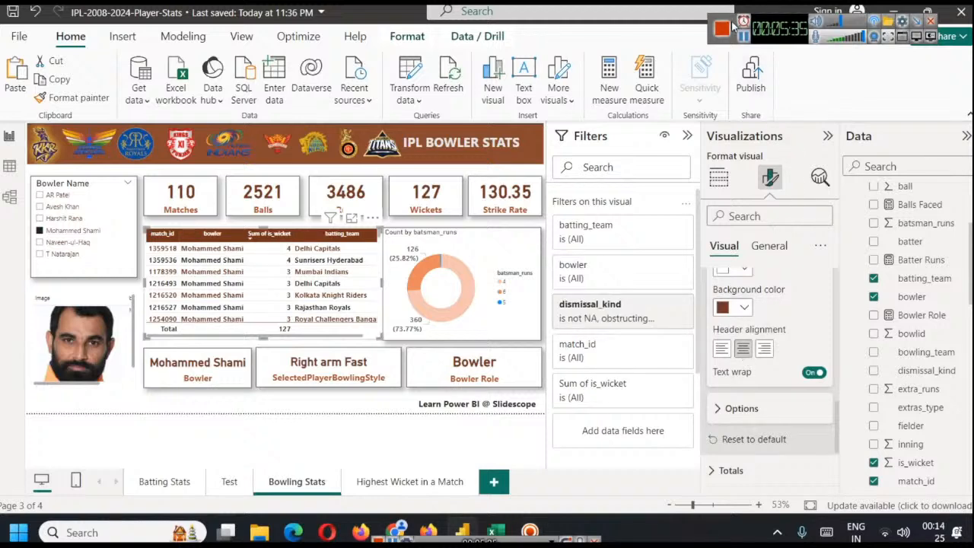
Rename the wickets table's match_id column as ID for this visual
click(718, 178)
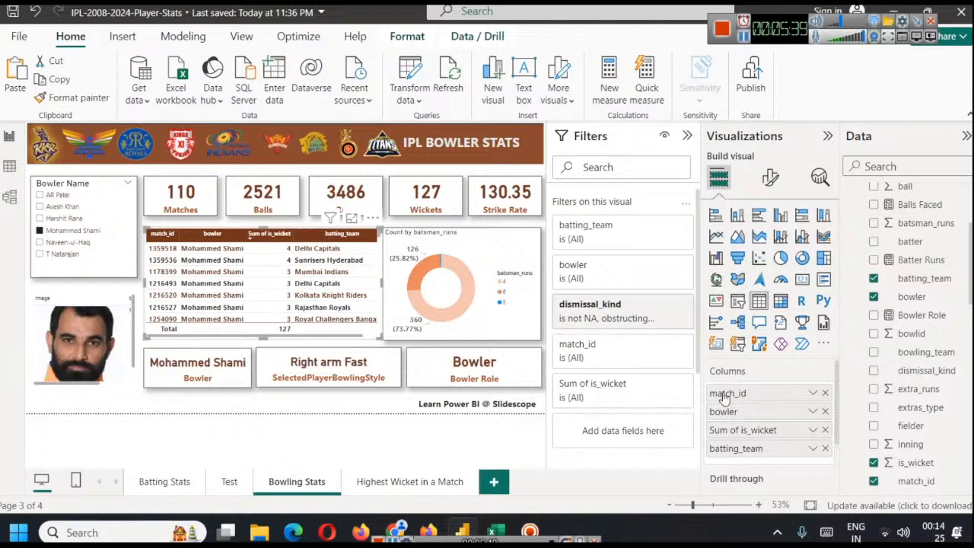
right_click(725, 395)
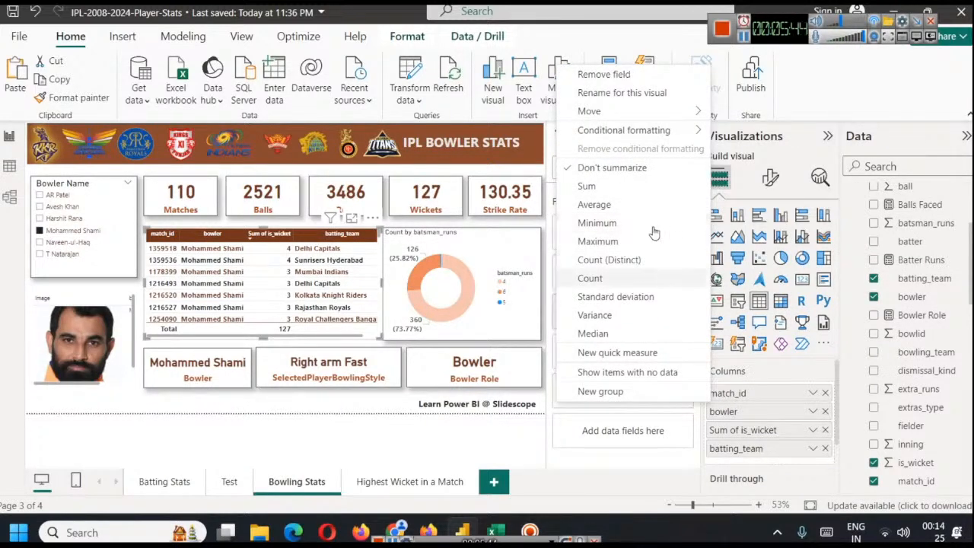
click(665, 95)
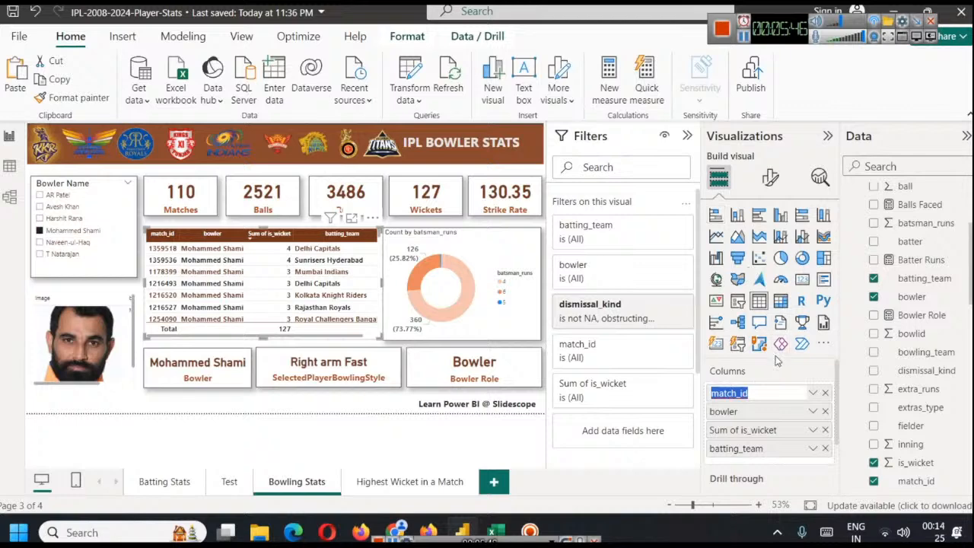
text(Ma)
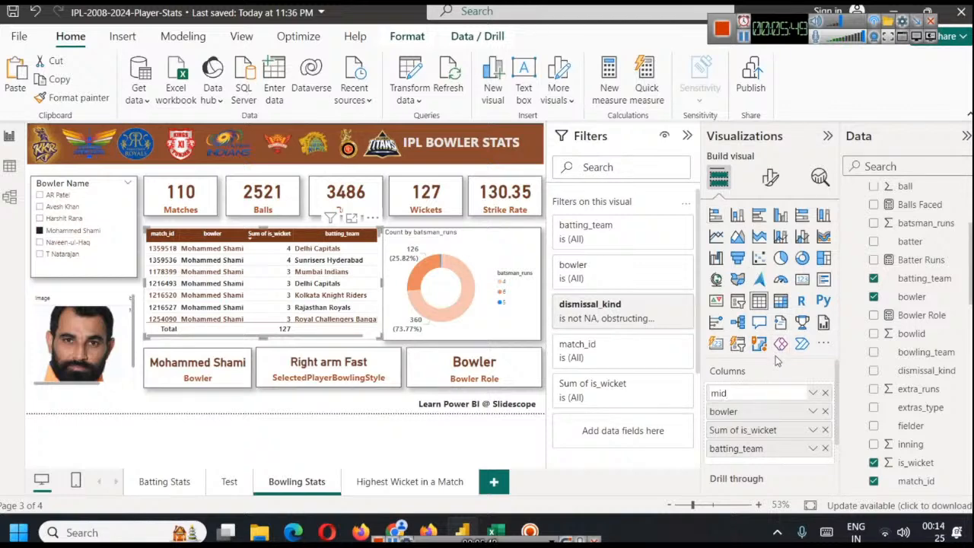
key(BackSpace)
key(BackSpace)
key(BackSpace)
text(ID)
key(Return)
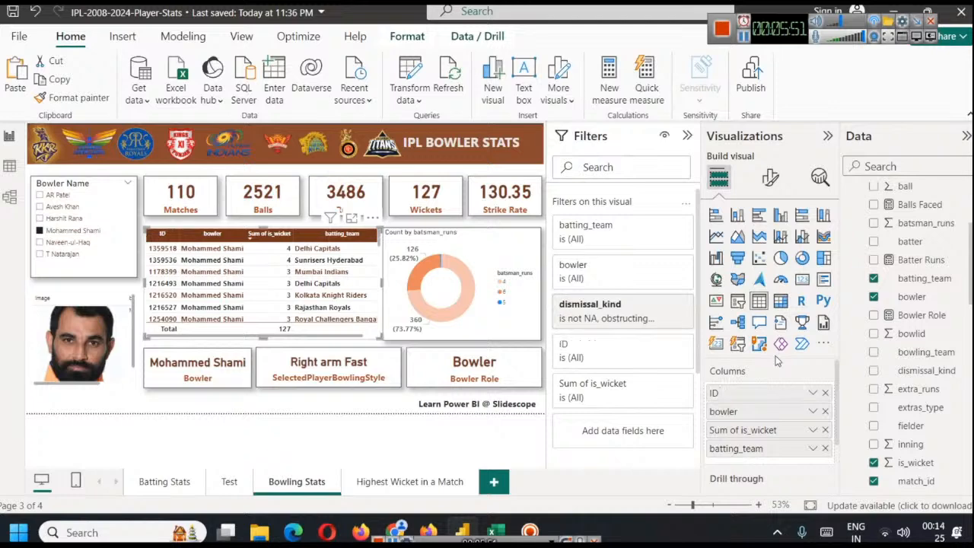
Rename the wickets table's Sum of is_wicket column as Bowler
click(812, 430)
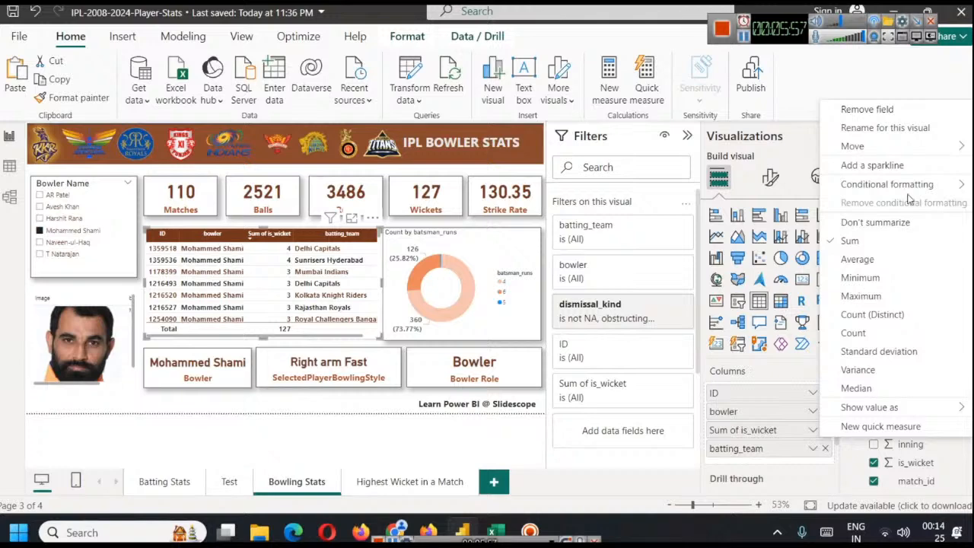
click(886, 127)
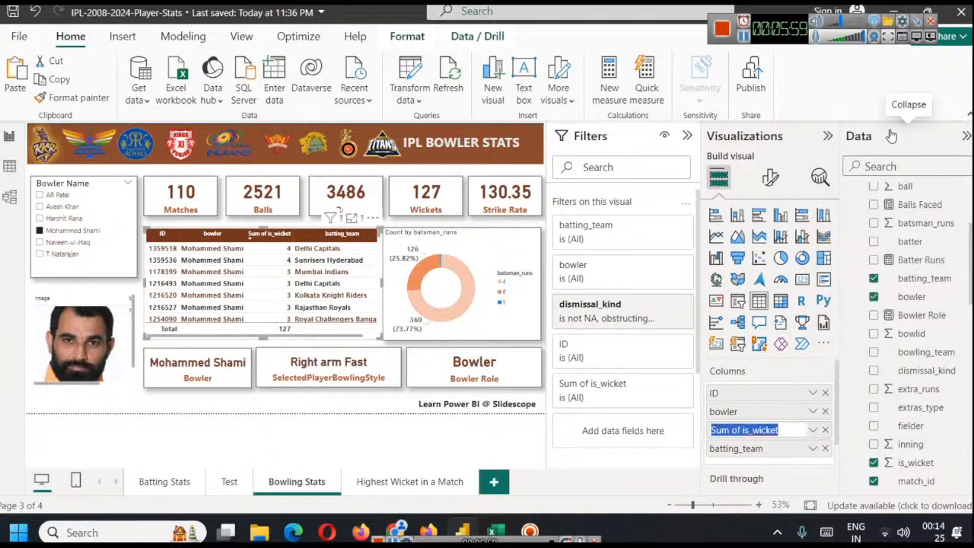
text(BB)
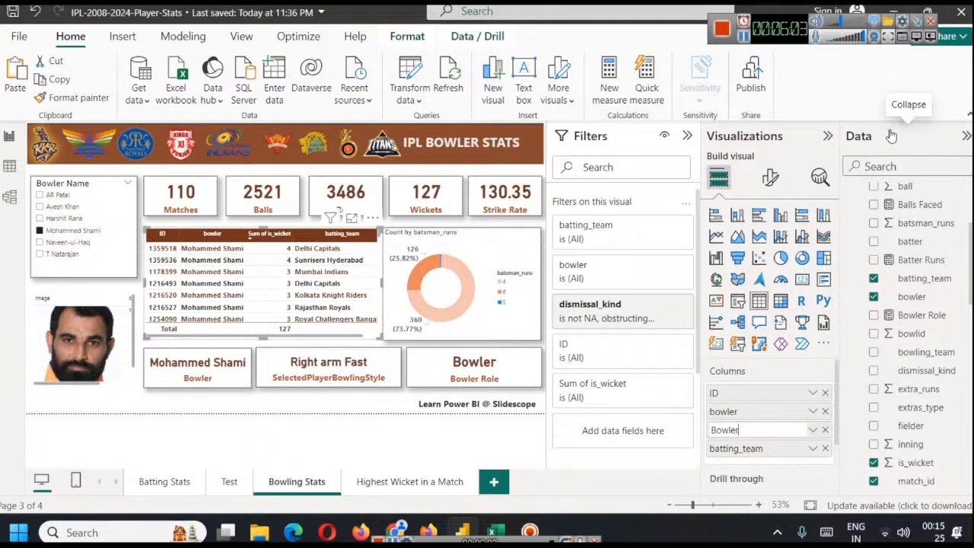
key(Return)
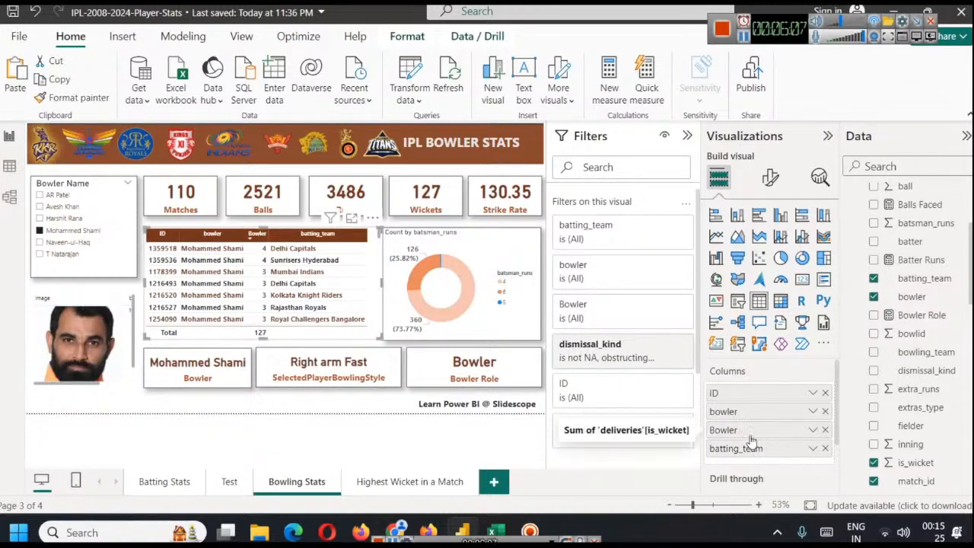
Rename the wickets table's lowercase bowler column as Bowler
click(812, 410)
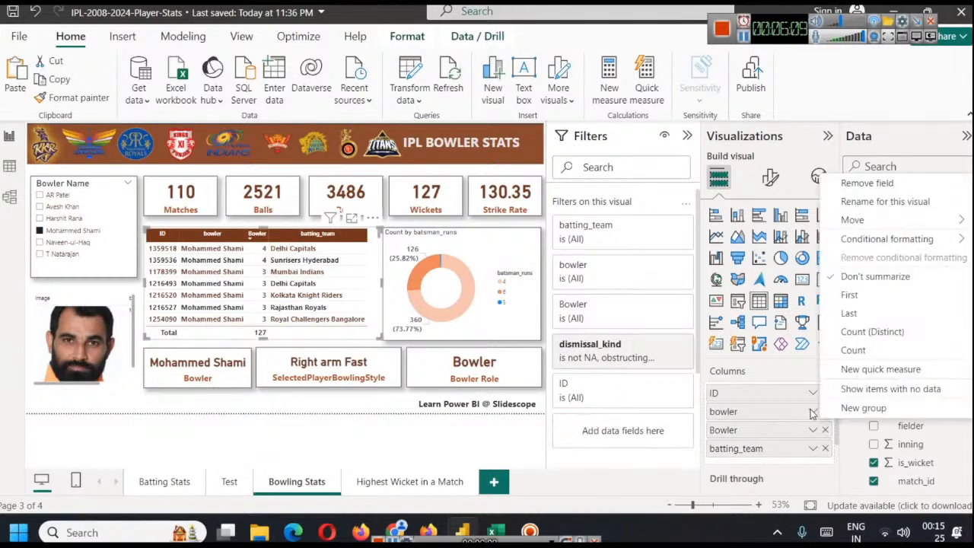
click(871, 201)
text(Bow)
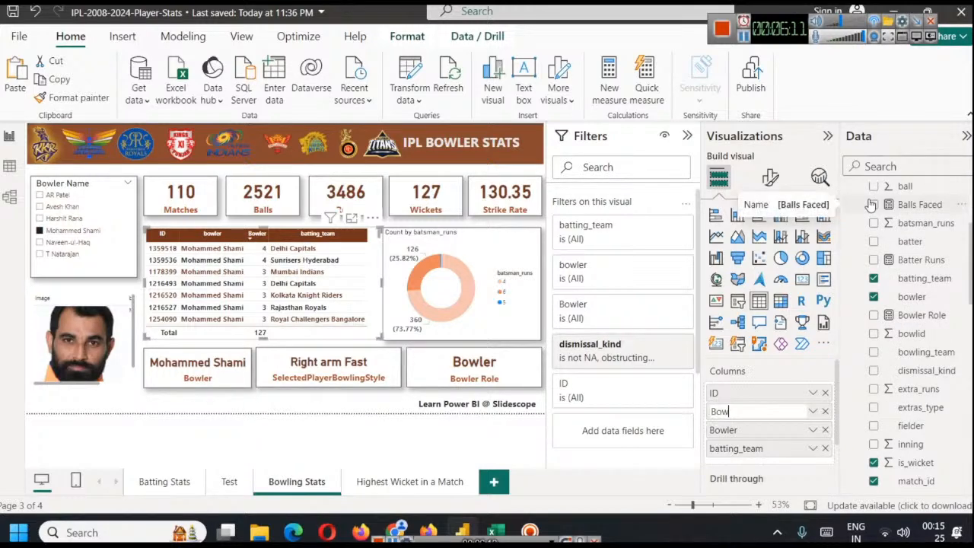
text(ler)
key(Return)
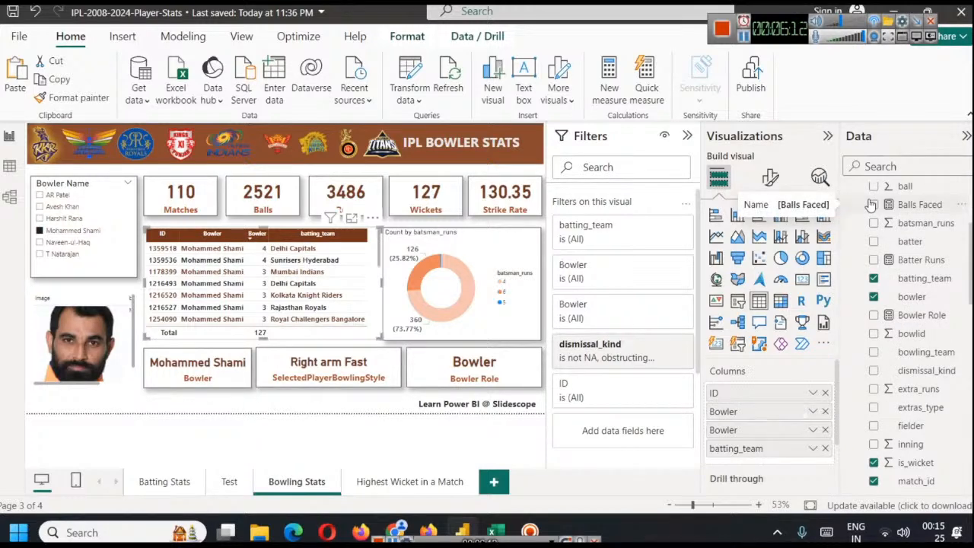
Rename the wickets table's summed is_wicket column as Wickets
click(813, 432)
click(875, 128)
text(Wi)
key(Return)
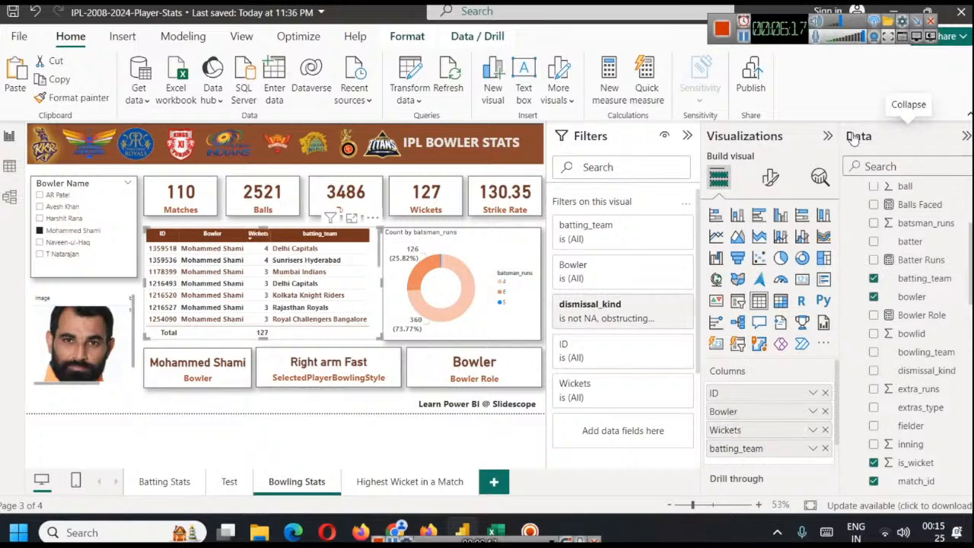
Rename the wickets table's batting_team column as Against
click(813, 449)
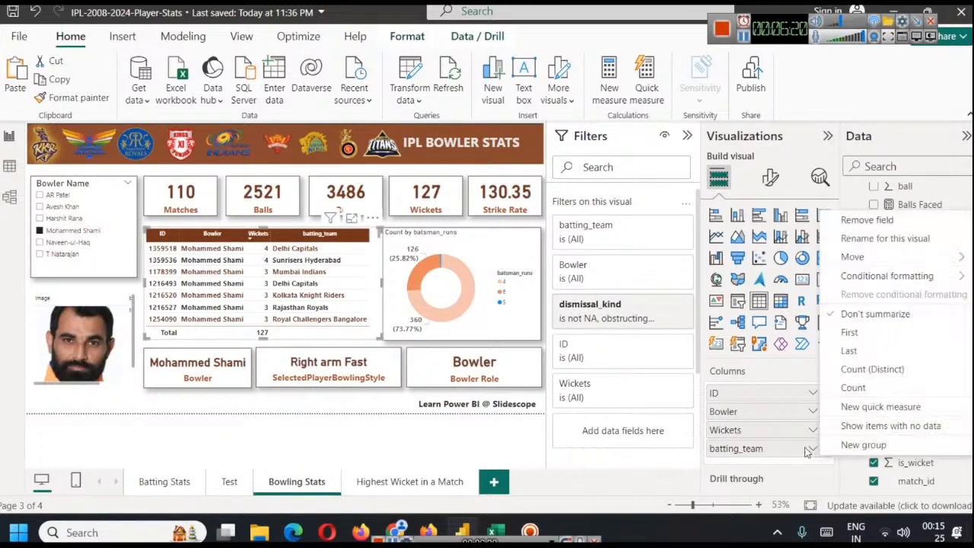
click(865, 243)
text(Ag)
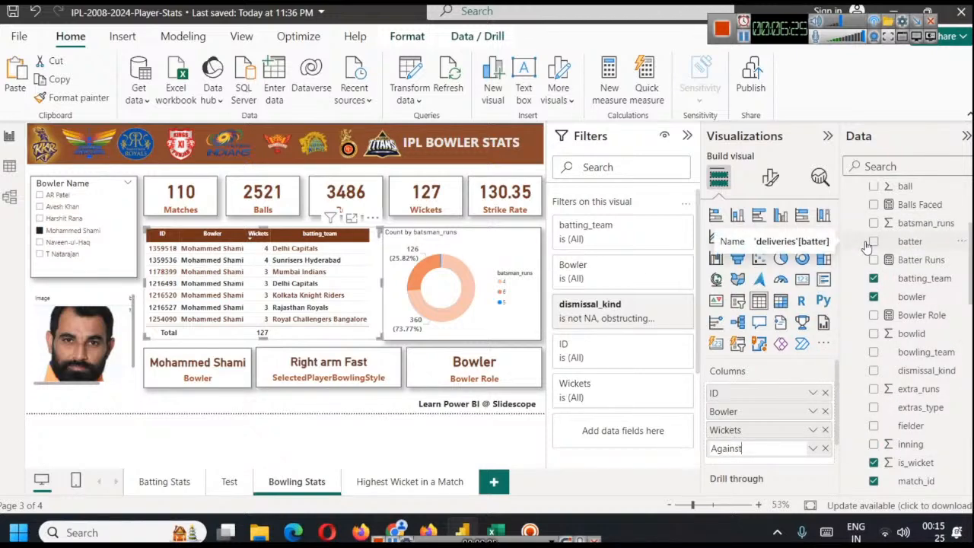
text(ainst)
key(Return)
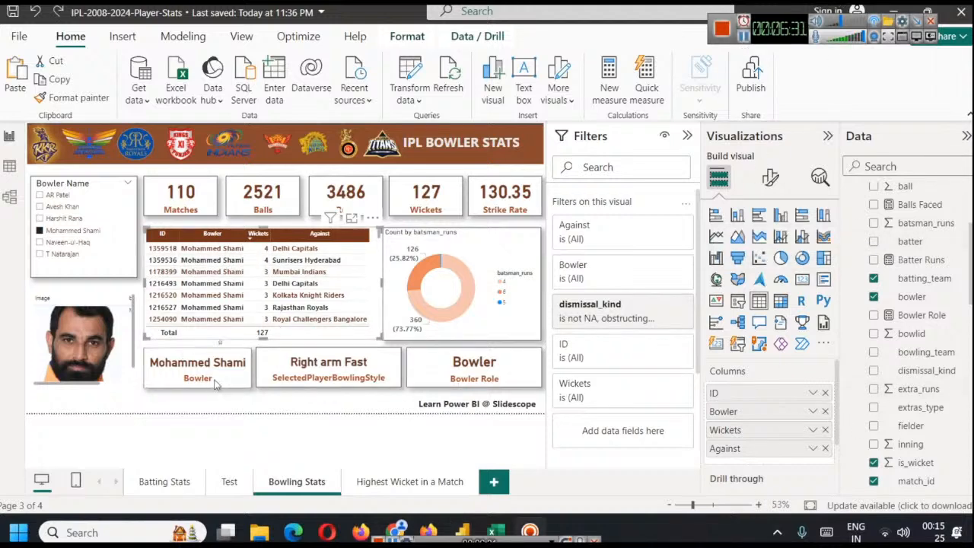
Remove the Bowler column from the wickets table and narrow the table to fit its remaining columns
click(825, 411)
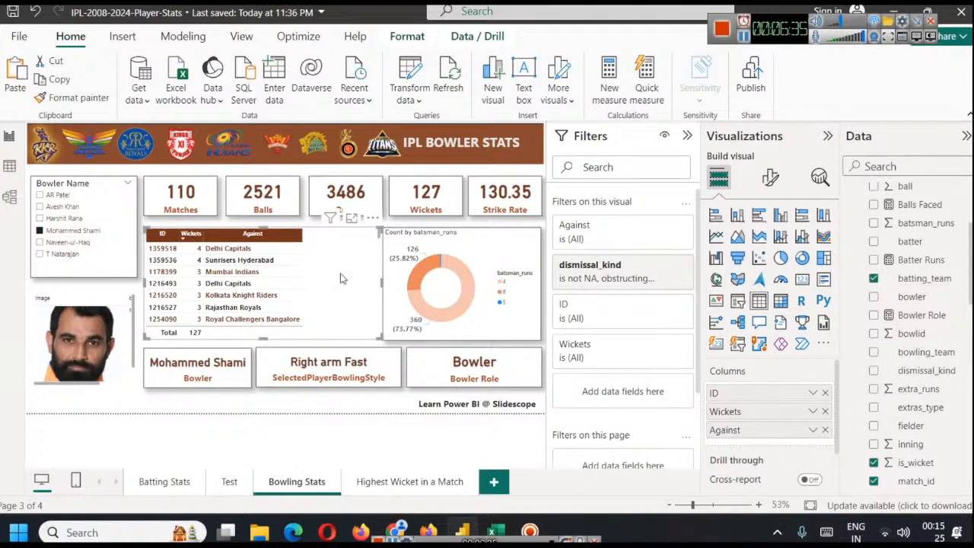
drag(382, 282, 308, 278)
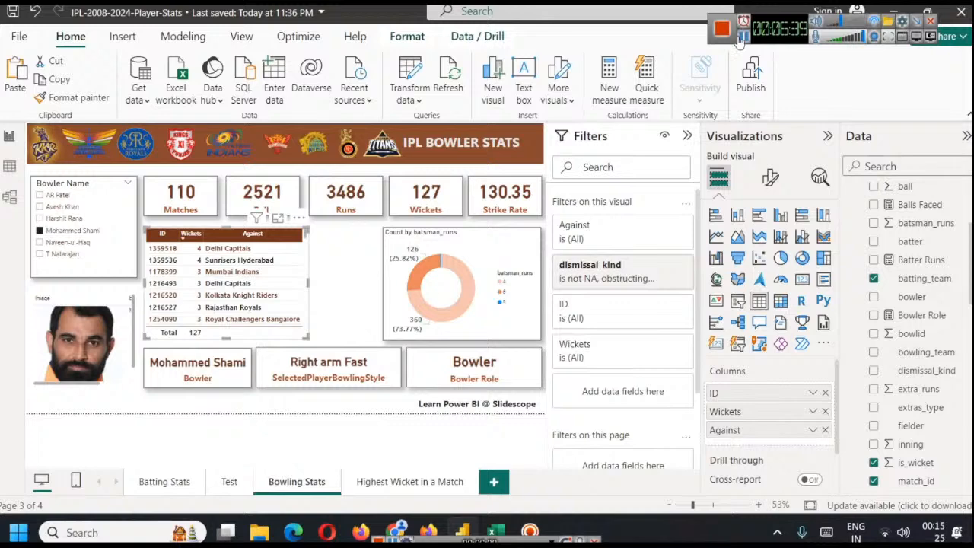
Try the wickets table without its ID column, and undo the removal
click(825, 393)
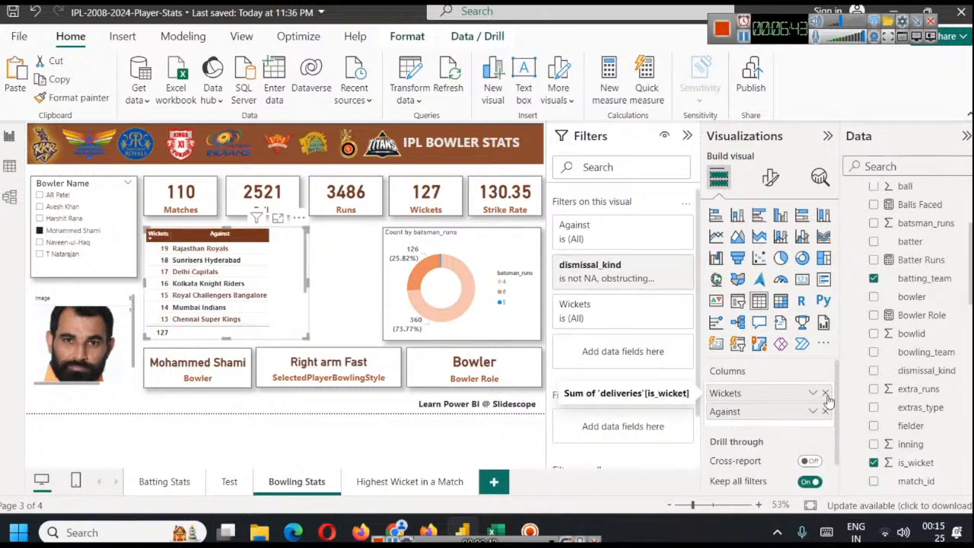
key(ctrl+z)
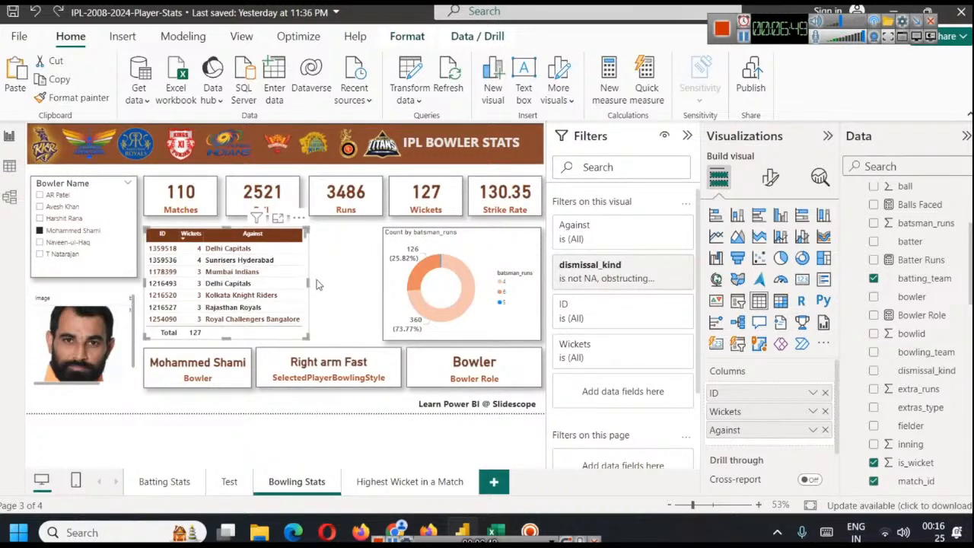
click(744, 38)
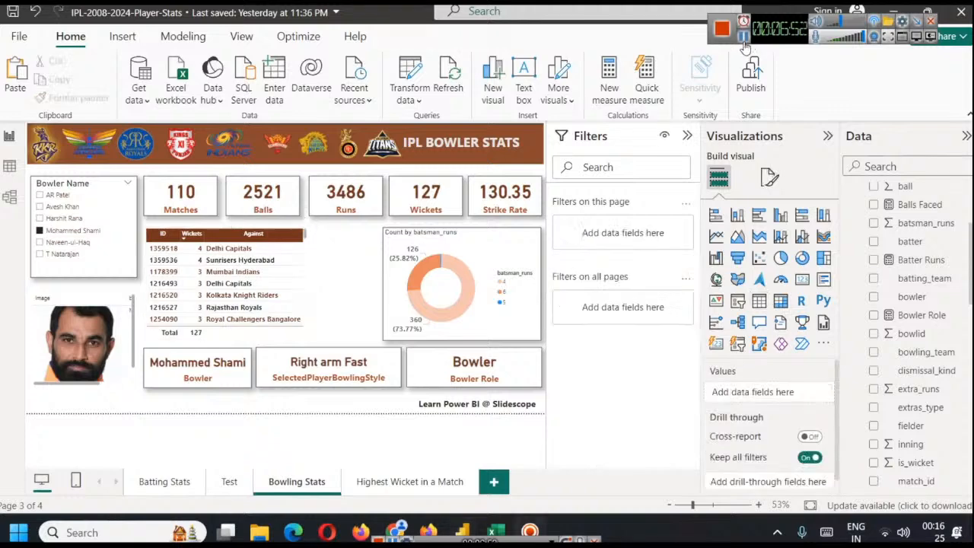
Turn on the visual border and the shadow for the wickets table
click(306, 336)
scroll(304, 259, up, 5)
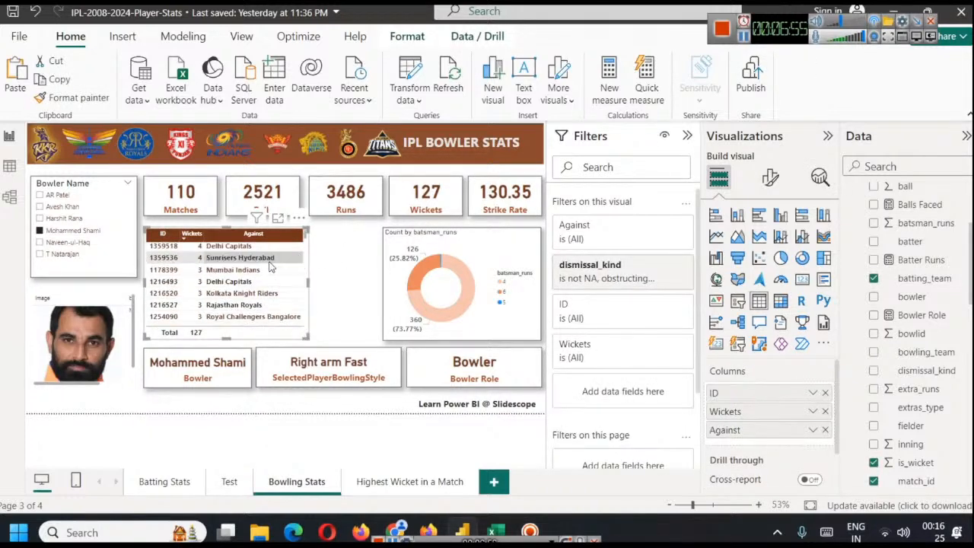
click(770, 177)
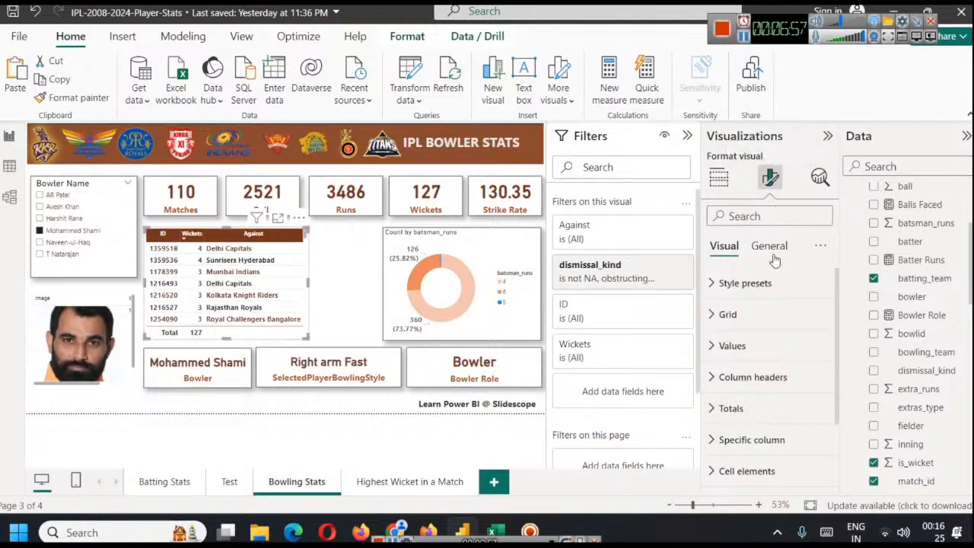
click(769, 246)
click(765, 346)
scroll(768, 357, down, 3)
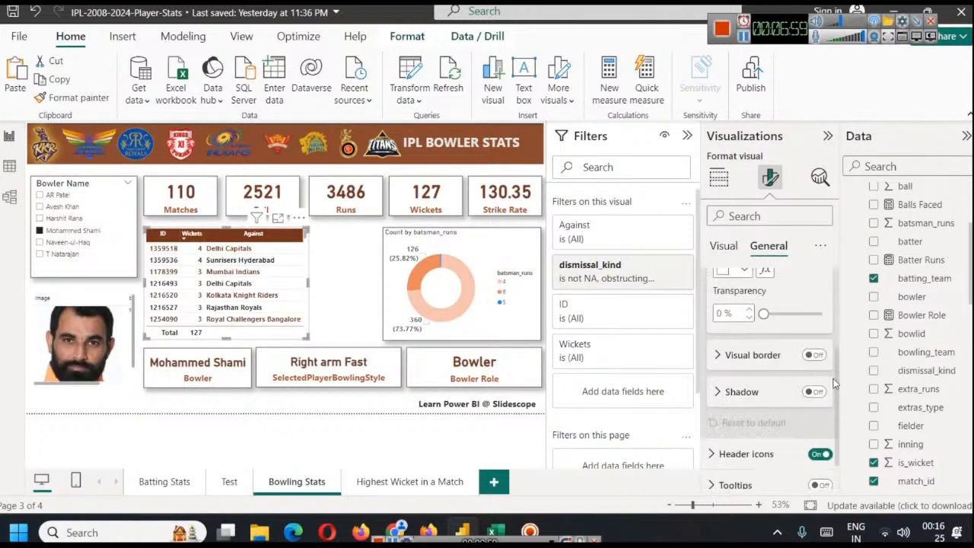
click(814, 354)
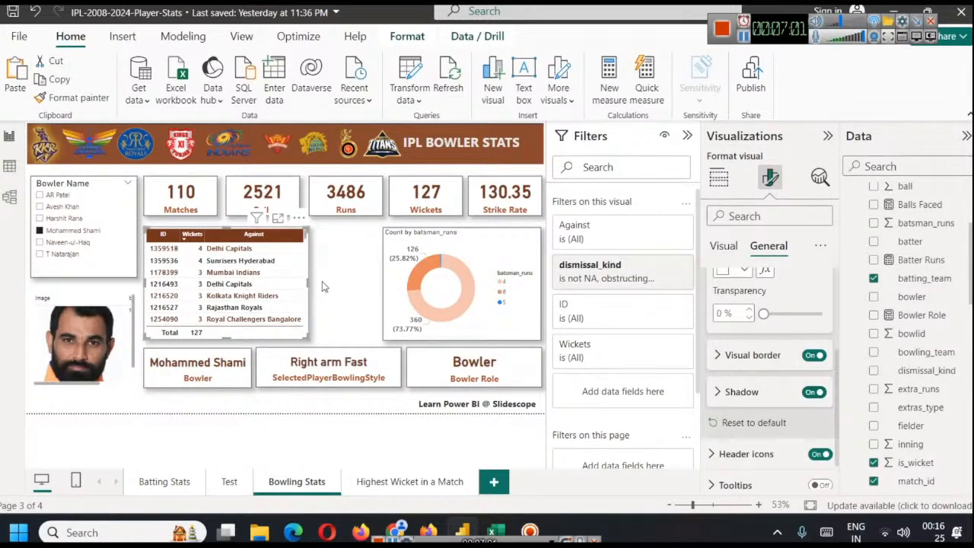
click(373, 299)
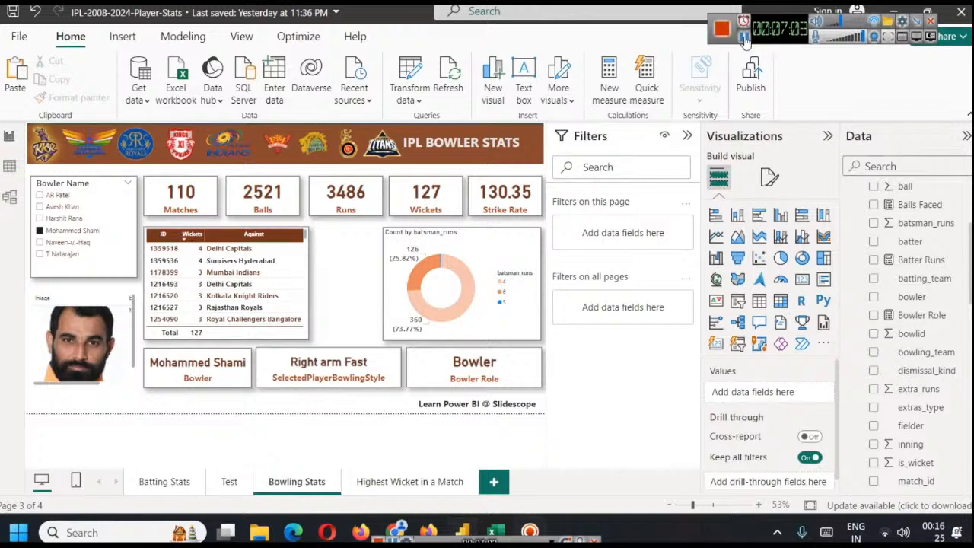
Turn on the wickets table's title and set its text to "Best Bowling Performances"
click(768, 176)
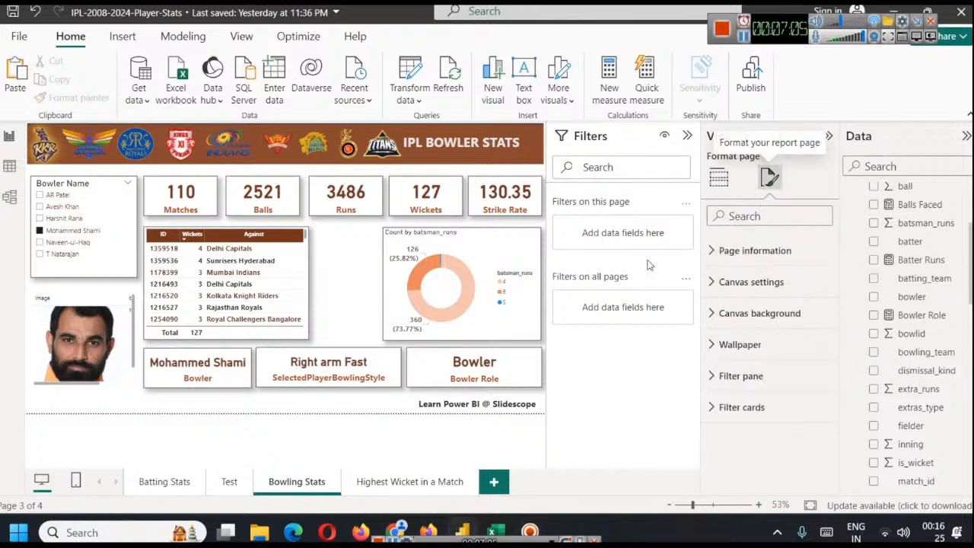
click(301, 339)
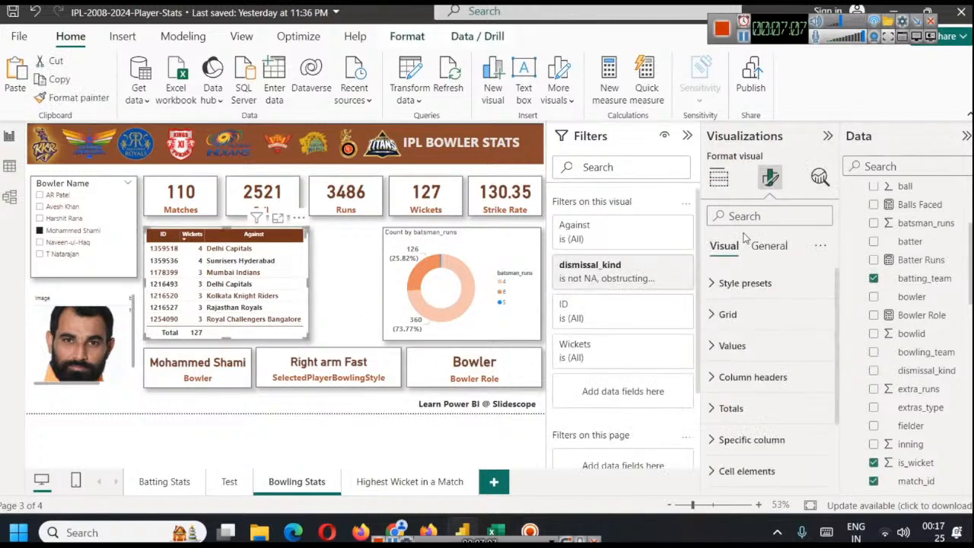
click(770, 246)
click(750, 313)
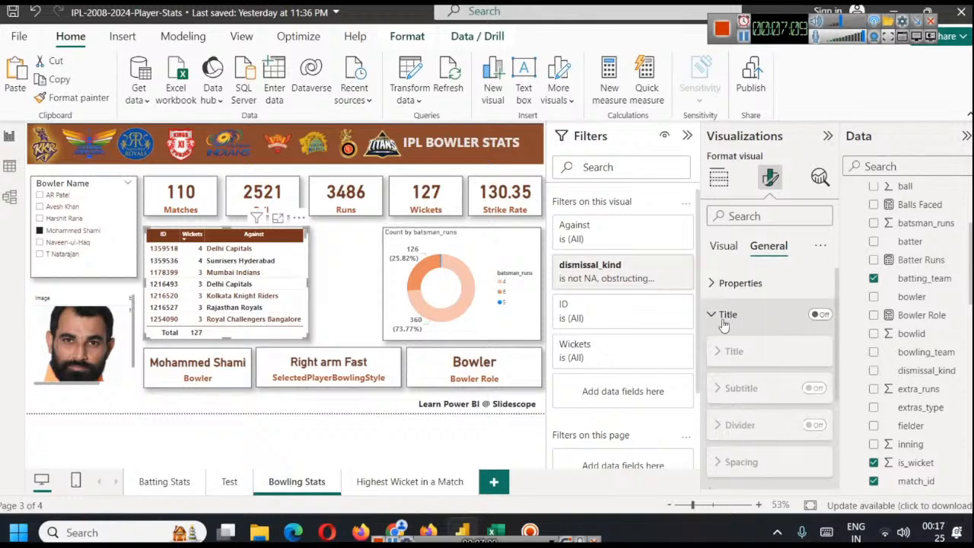
click(750, 313)
click(819, 315)
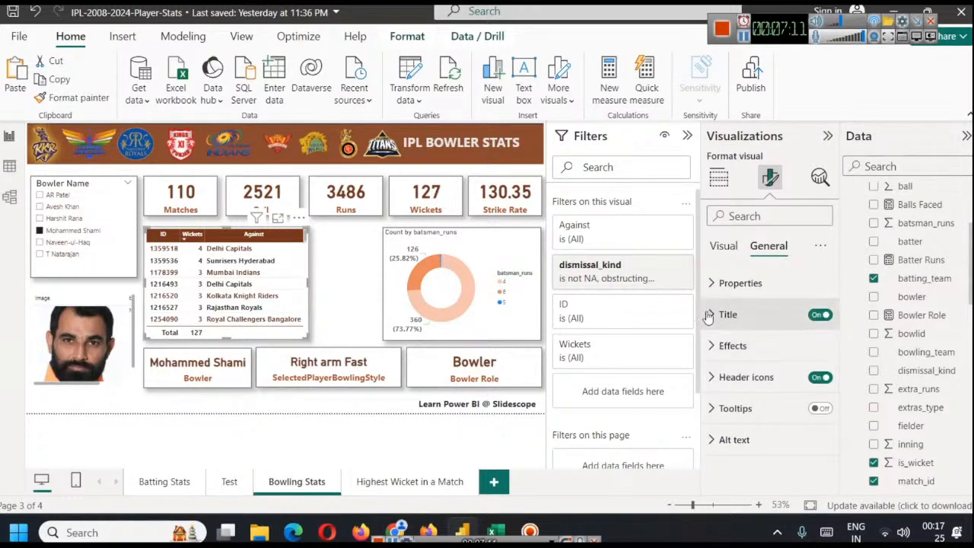
click(731, 315)
click(749, 388)
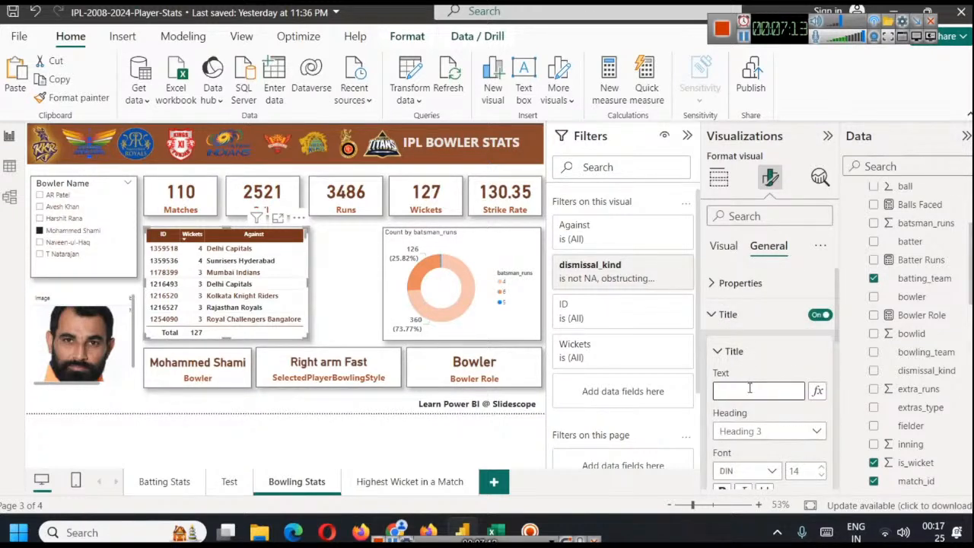
text(Best B)
text(owling Performances)
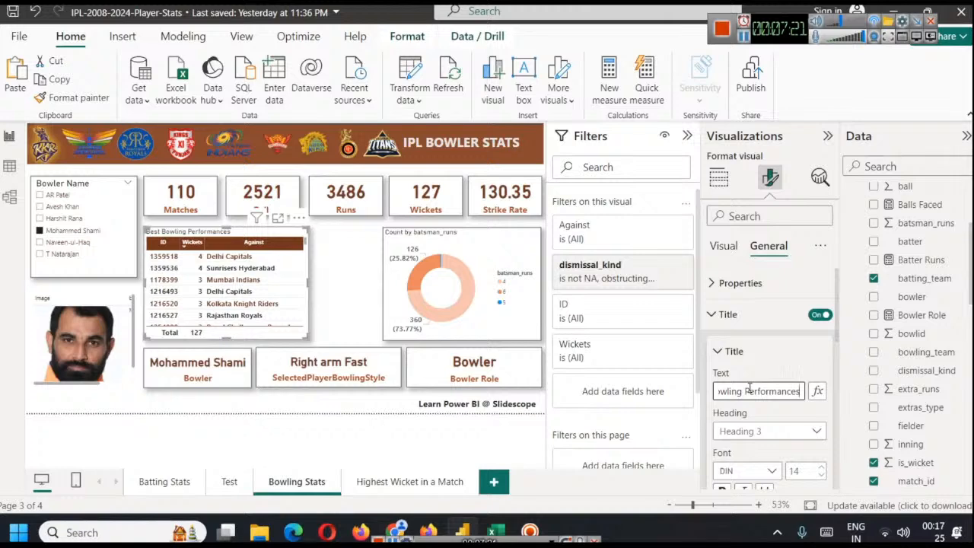
Centre the "Best Bowling Performances" title, colour its text brown and make it bold
scroll(797, 378, down, 3)
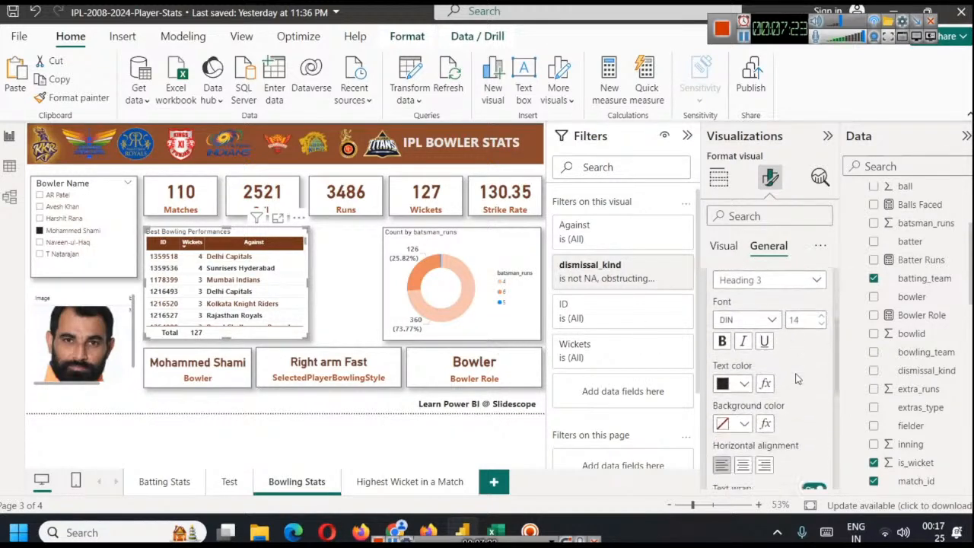
click(743, 463)
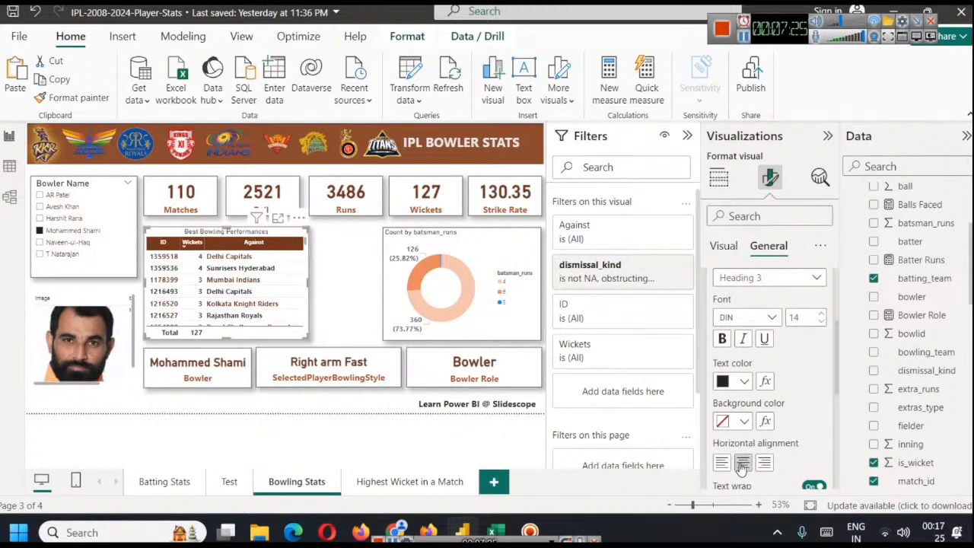
click(744, 380)
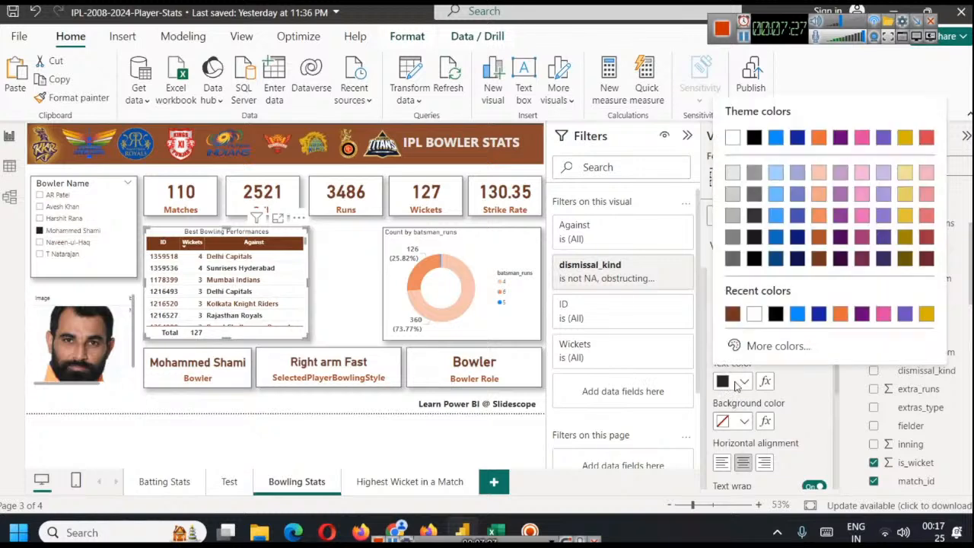
click(734, 321)
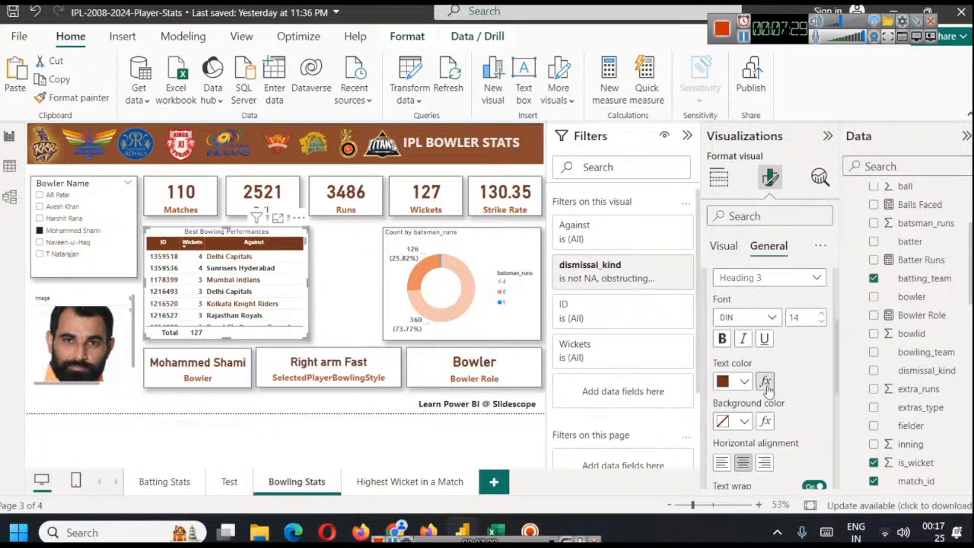
click(721, 339)
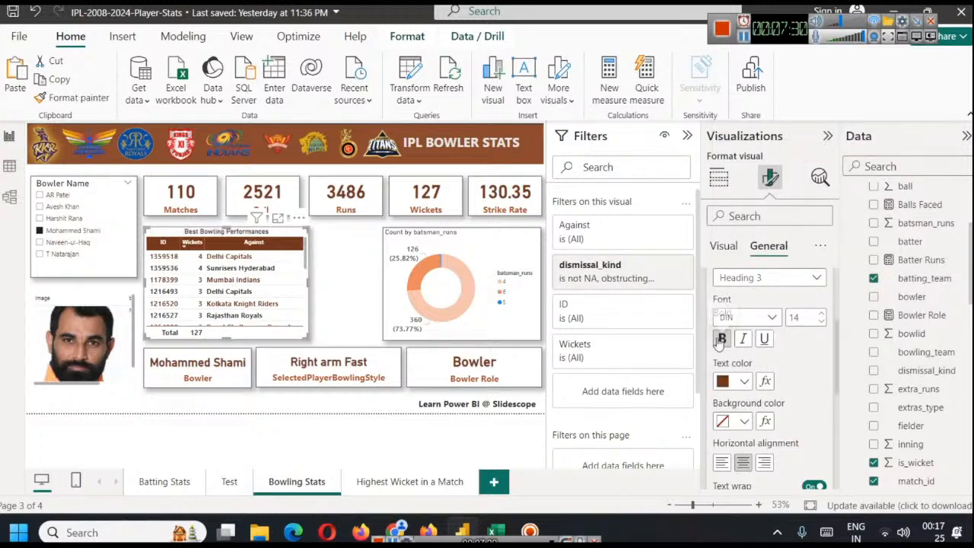
Filter the Bowling Stats page by Avesh Khan and by AR Patel using the Bowler Name slicer
click(743, 37)
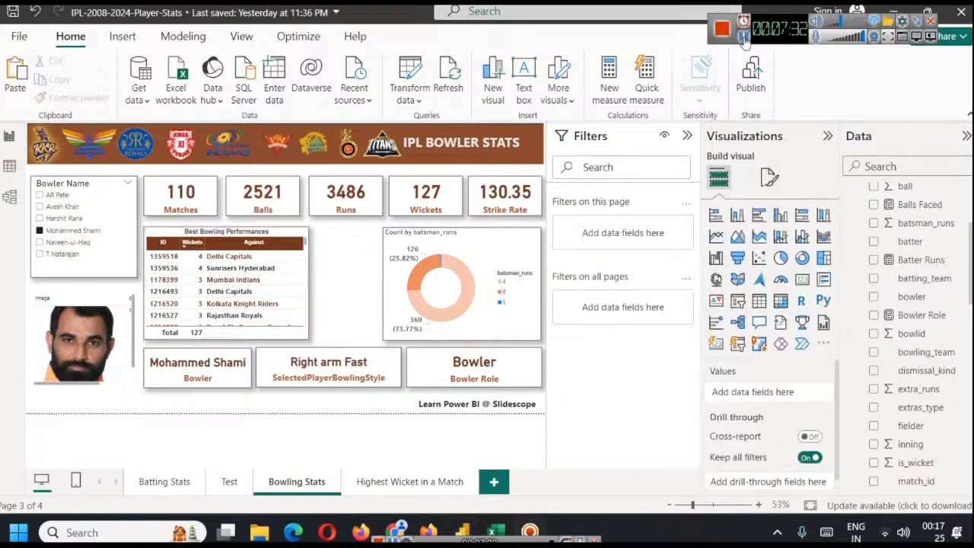
click(61, 207)
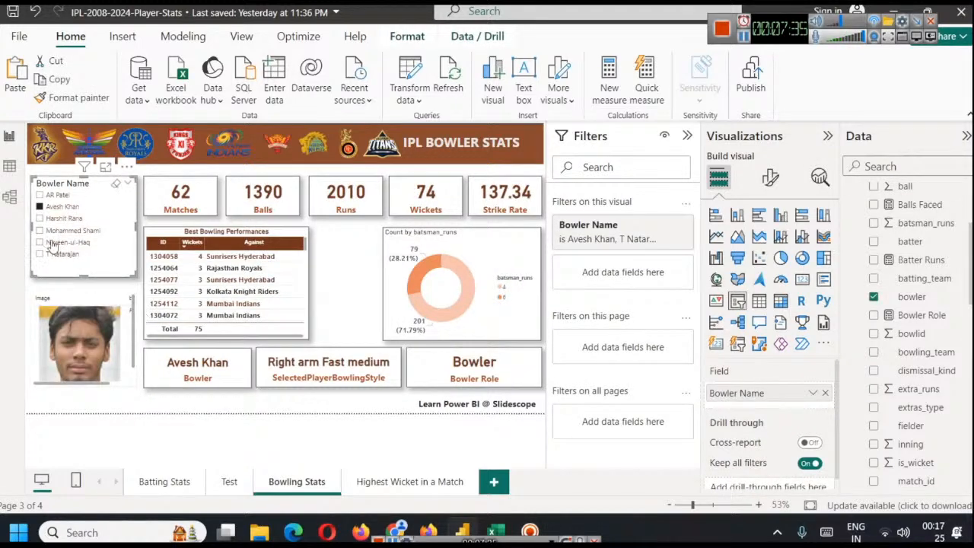
click(58, 196)
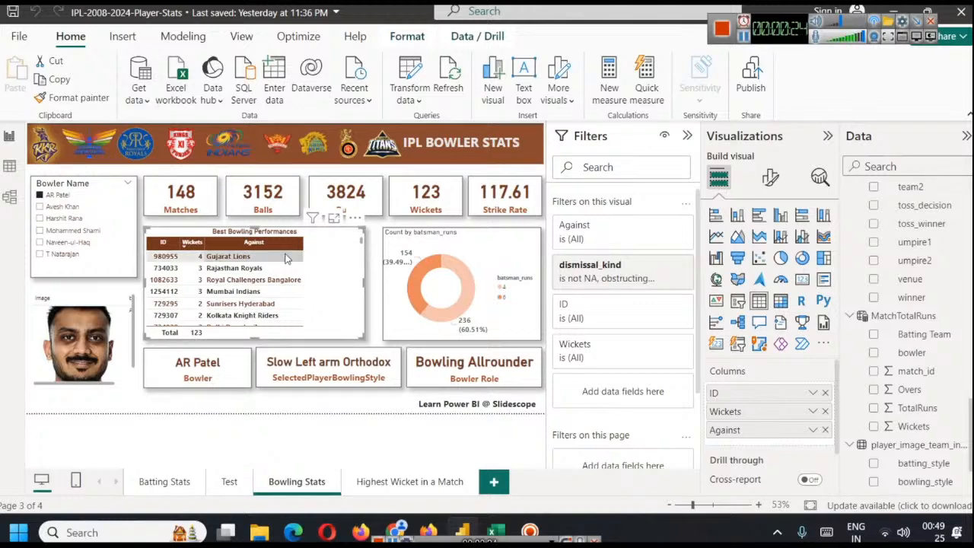
Open the DAX formula of the MatchTotalRuns table and examine its SUMMARIZE expression
click(184, 38)
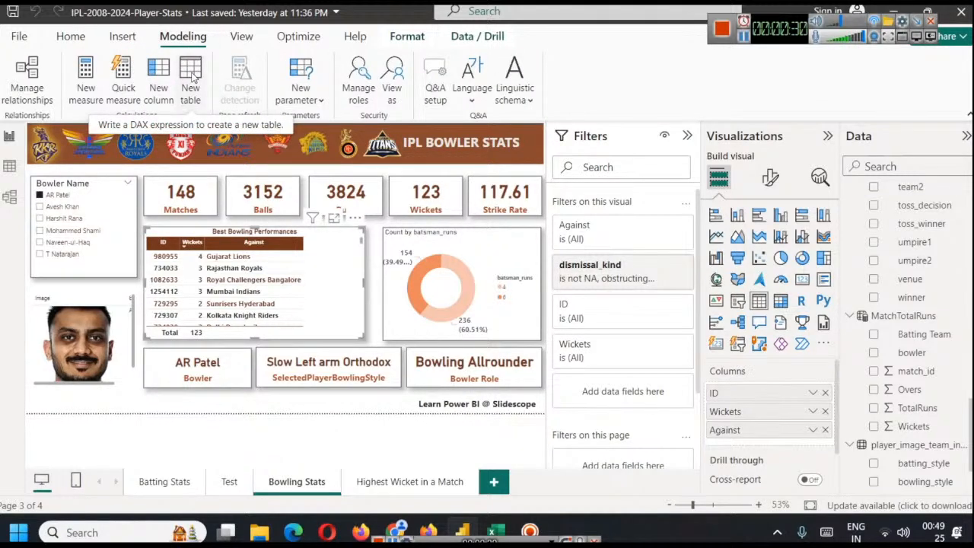
click(923, 318)
click(270, 138)
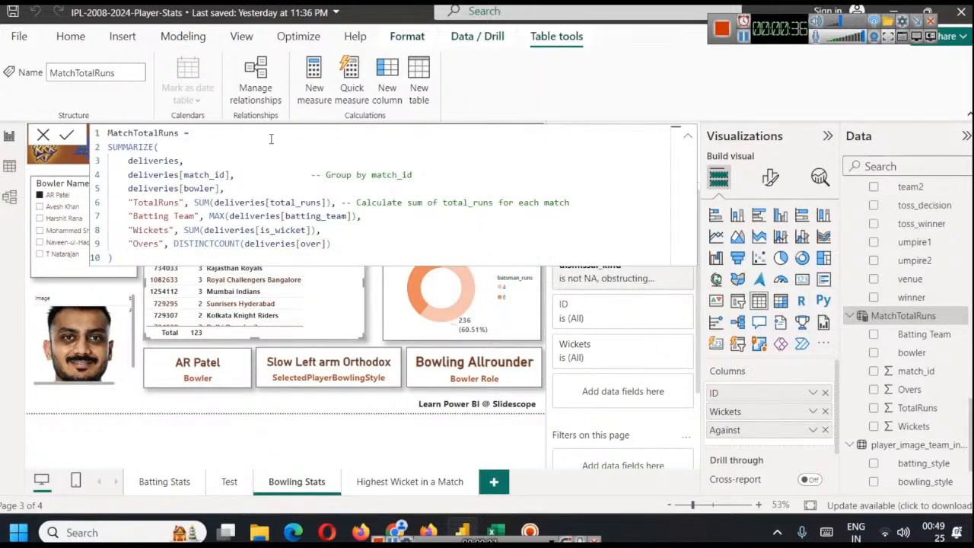
key(ctrl+a)
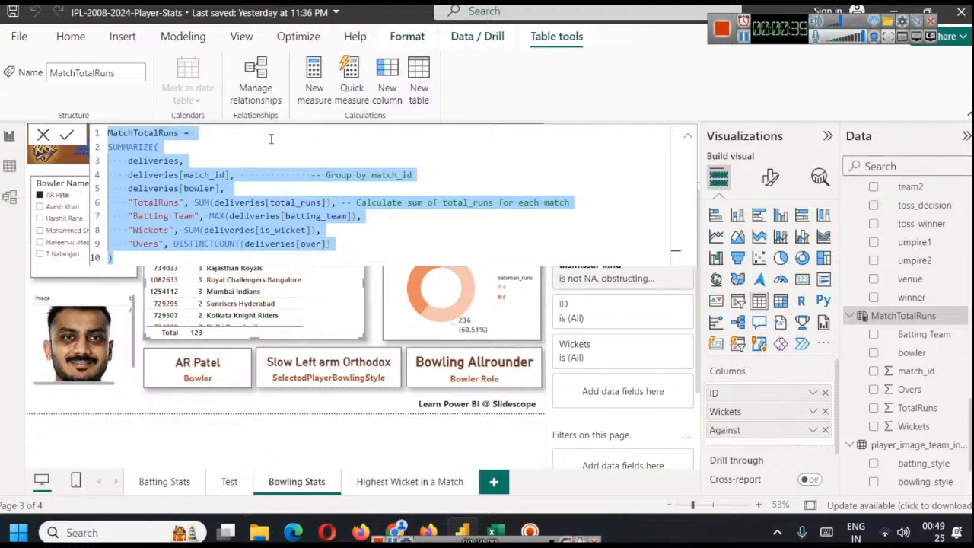
click(271, 139)
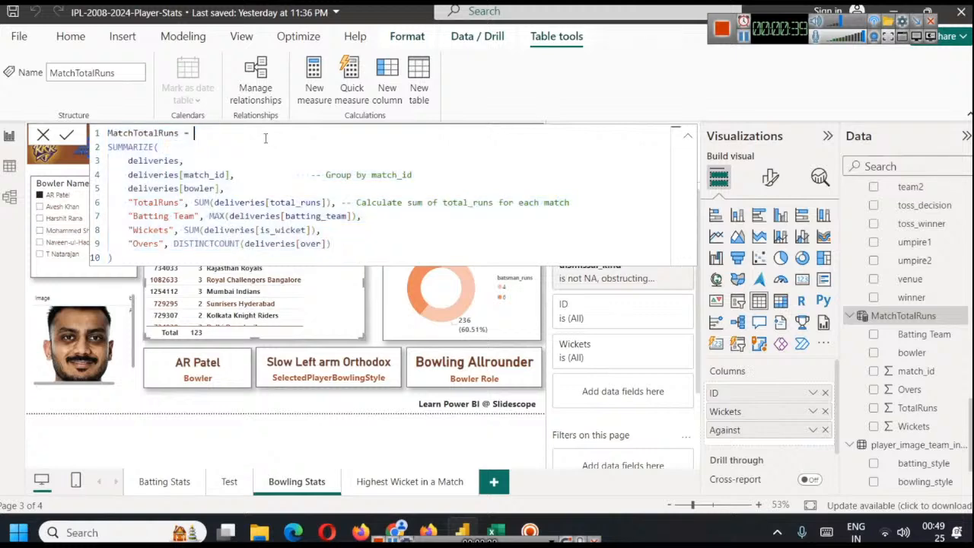
double_click(129, 147)
click(169, 149)
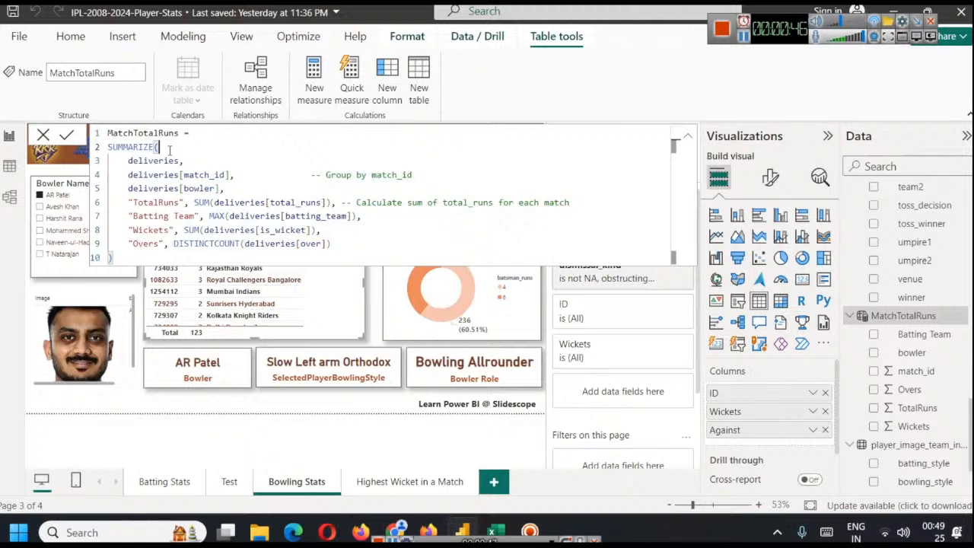
View the MatchTotalRuns table's data and re-enter the opening parenthesis of SUMMARIZE to read the function's syntax help
click(10, 167)
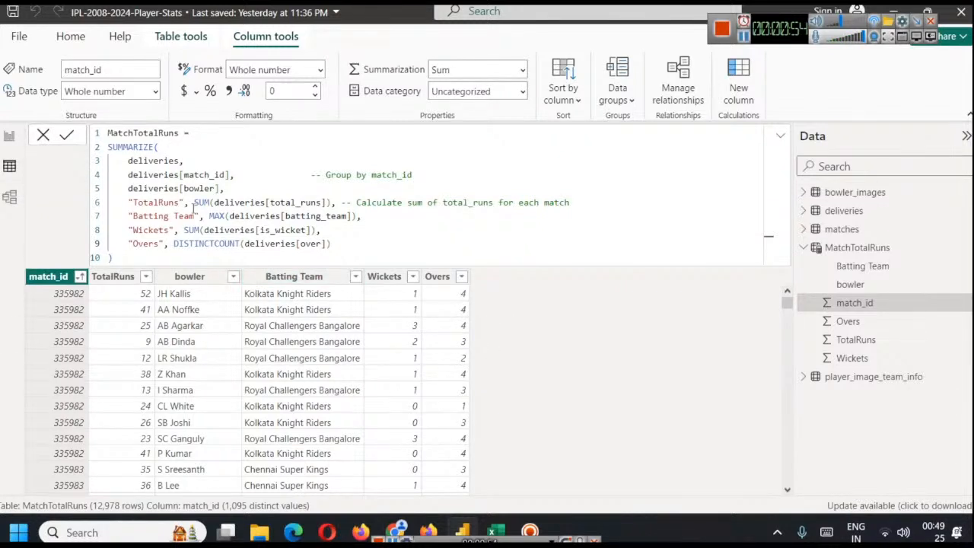
click(159, 147)
key(BackSpace)
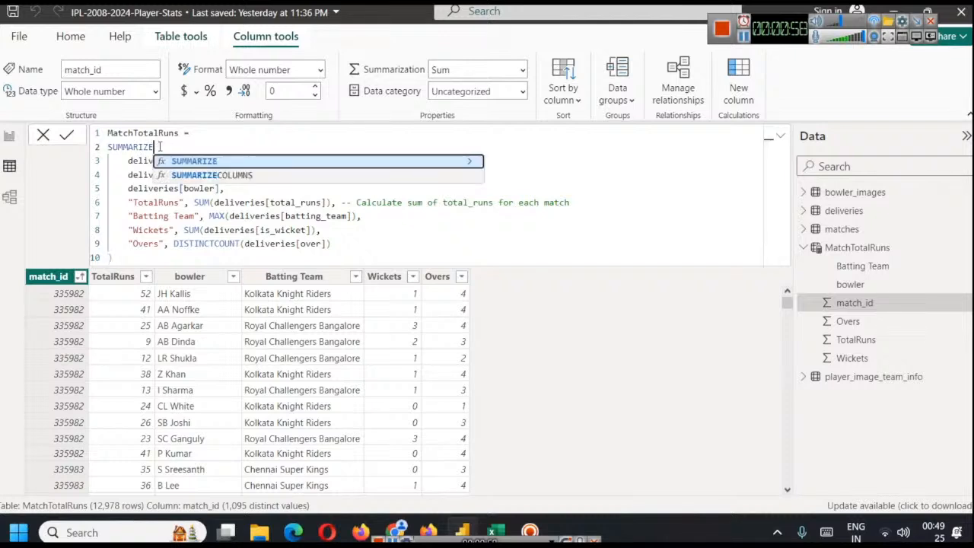
text(()
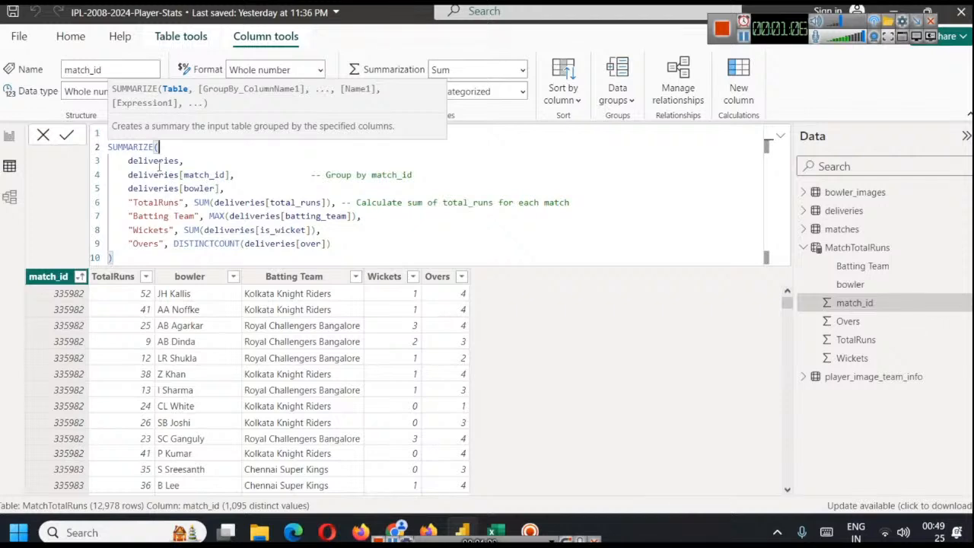
Switch to the browser and examine both innings' bowling figures on the ESPNcricinfo scorecard of the 2008 KKR vs RCB match
click(395, 532)
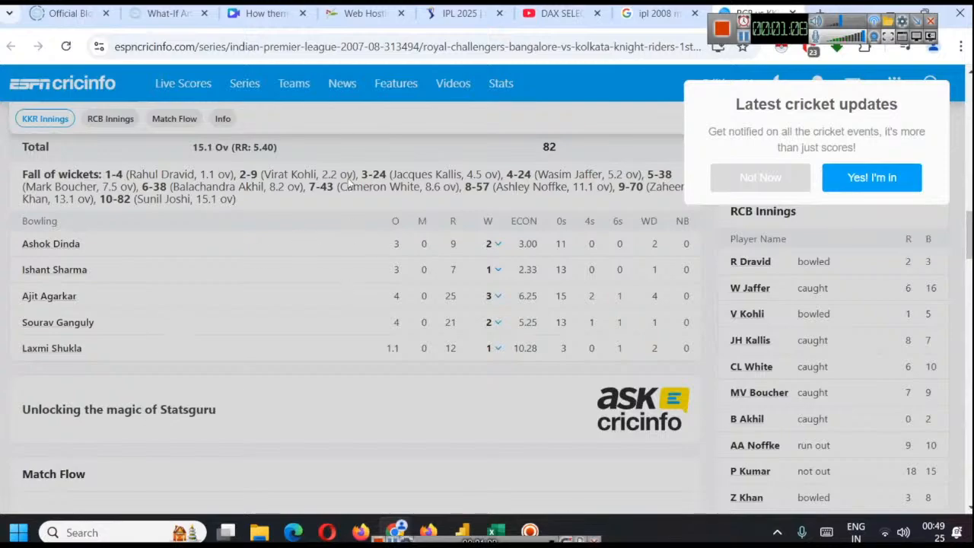
click(787, 189)
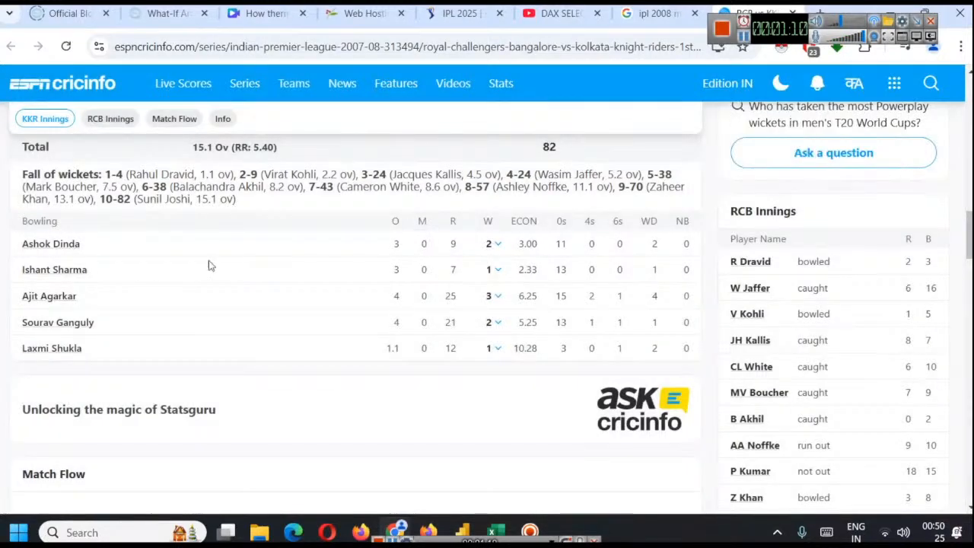
scroll(327, 302, up, 10)
scroll(327, 302, down, 2)
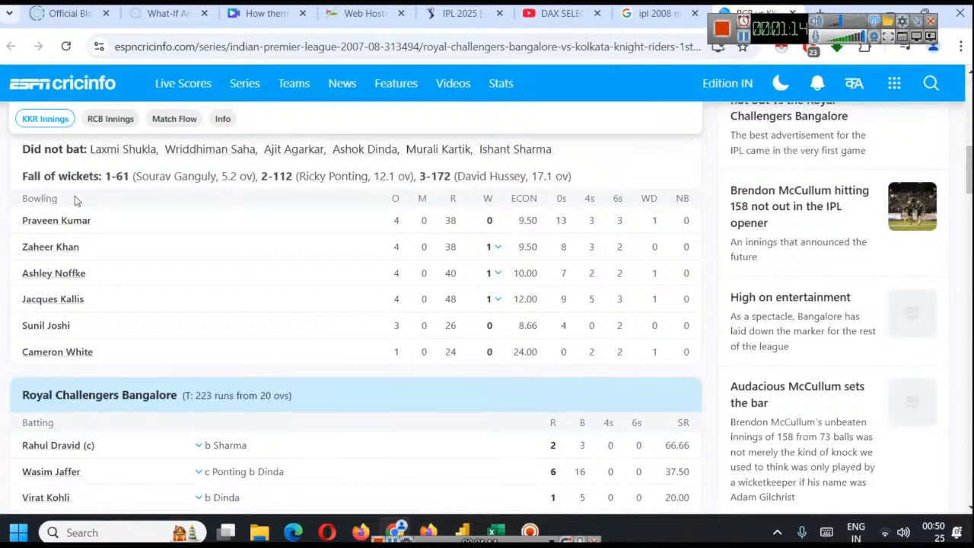
scroll(293, 245, up, 8)
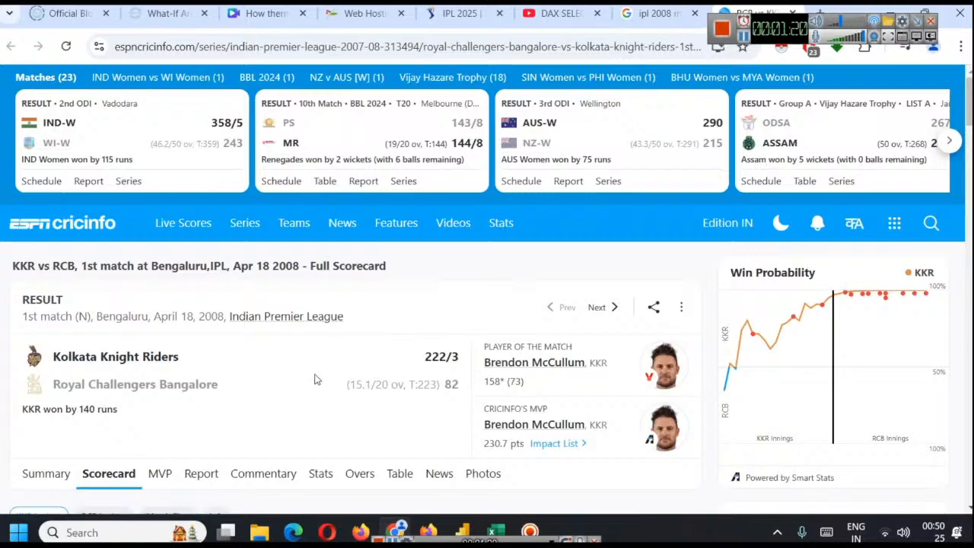
scroll(270, 347, down, 5)
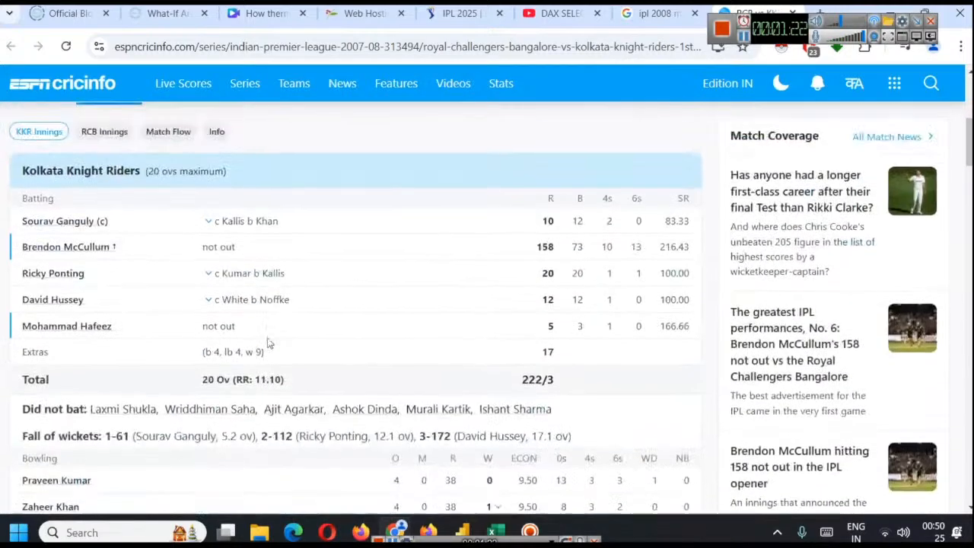
scroll(274, 343, up, 5)
scroll(281, 342, down, 8)
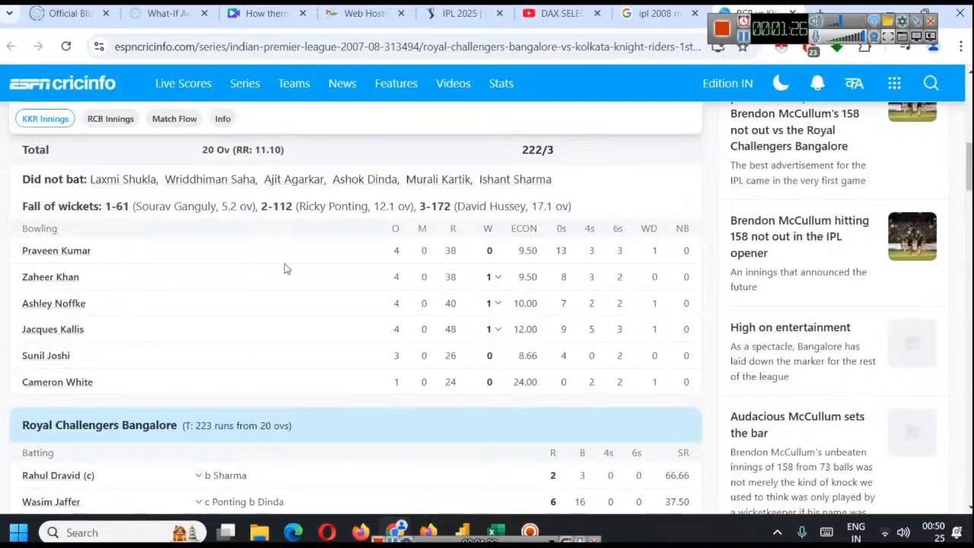
mouse_move(45, 306)
scroll(259, 356, up, 2)
scroll(272, 369, down, 2)
mouse_move(463, 529)
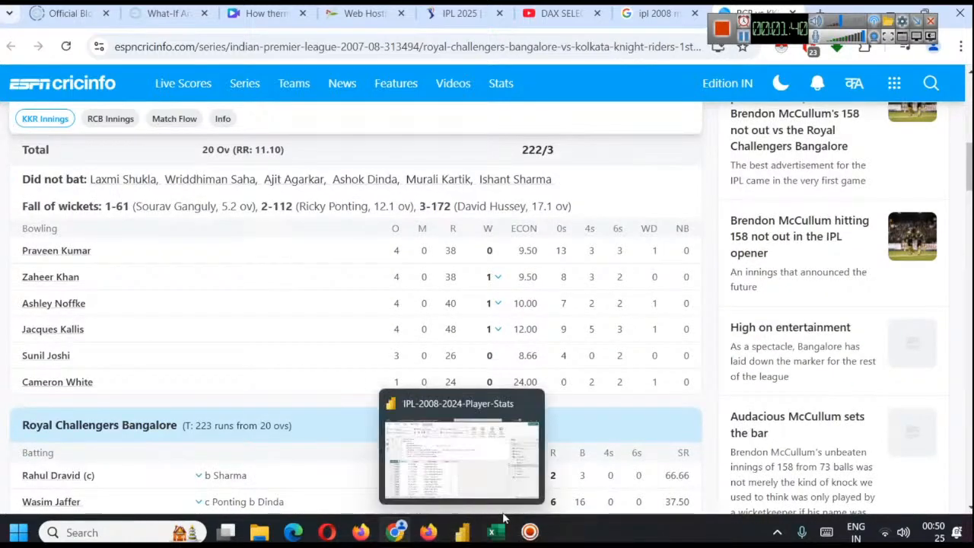
click(462, 478)
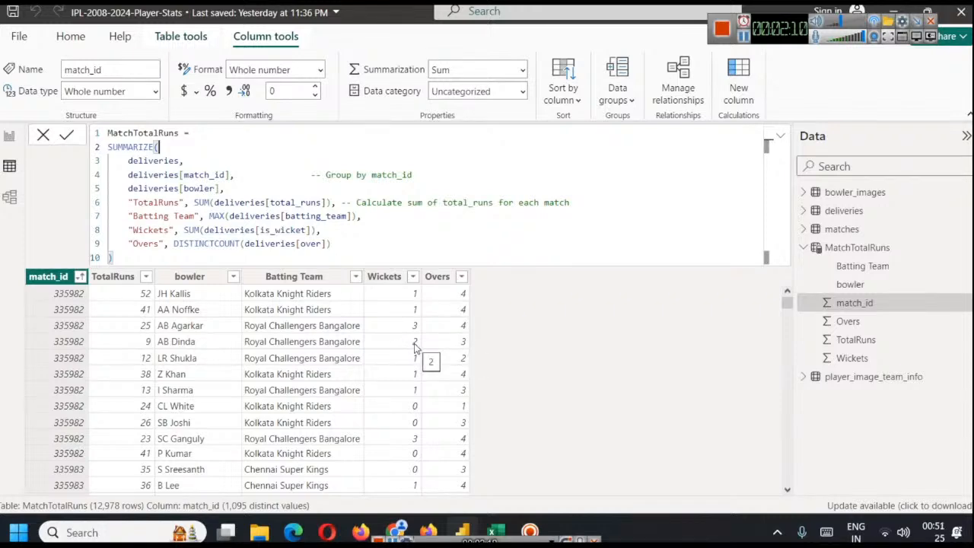
click(407, 529)
scroll(240, 311, down, 10)
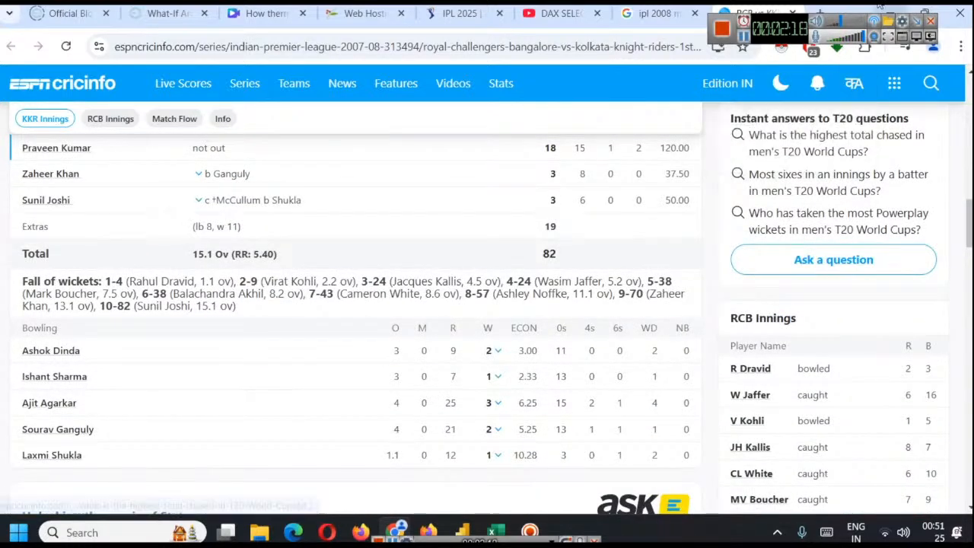
Return to Power BI and examine the SUMMARIZE arguments and the DISTINCTCOUNT function behind Overs in the MatchTotalRuns formula
click(880, 9)
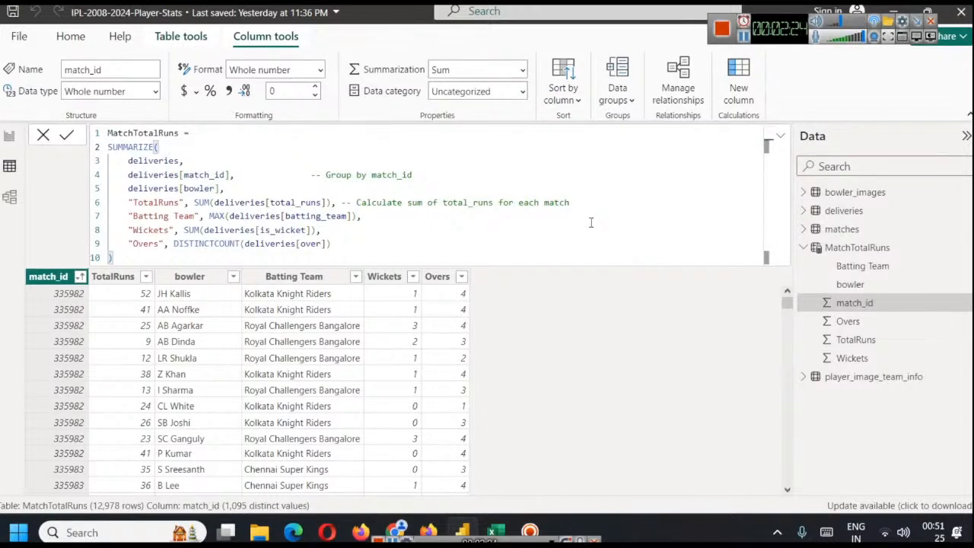
click(158, 146)
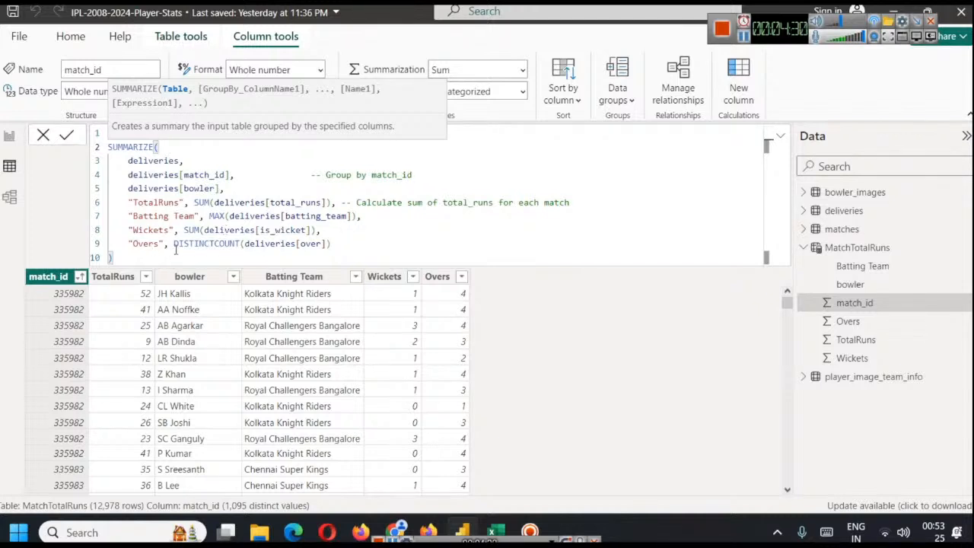
double_click(204, 244)
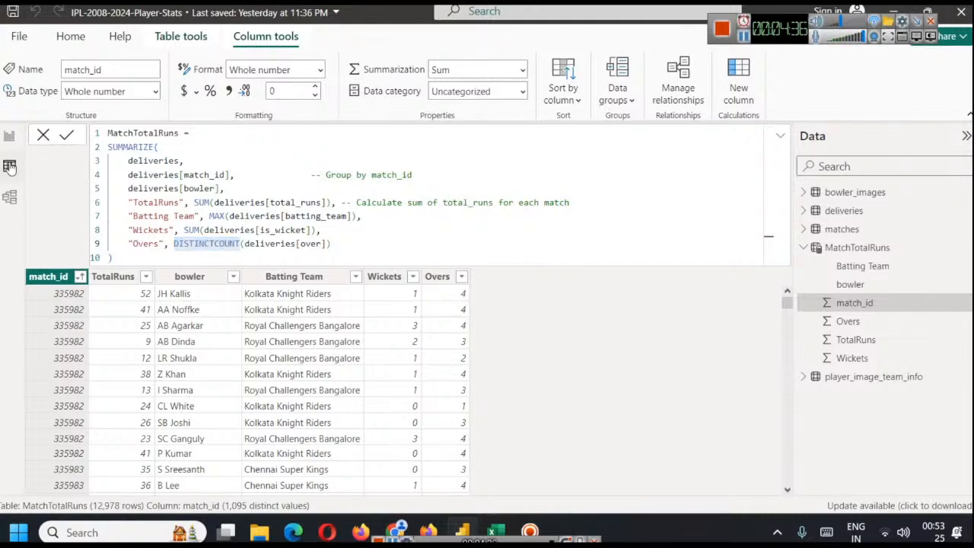
Sort the deliveries table by the over column in ascending order and examine how overs are numbered
click(846, 211)
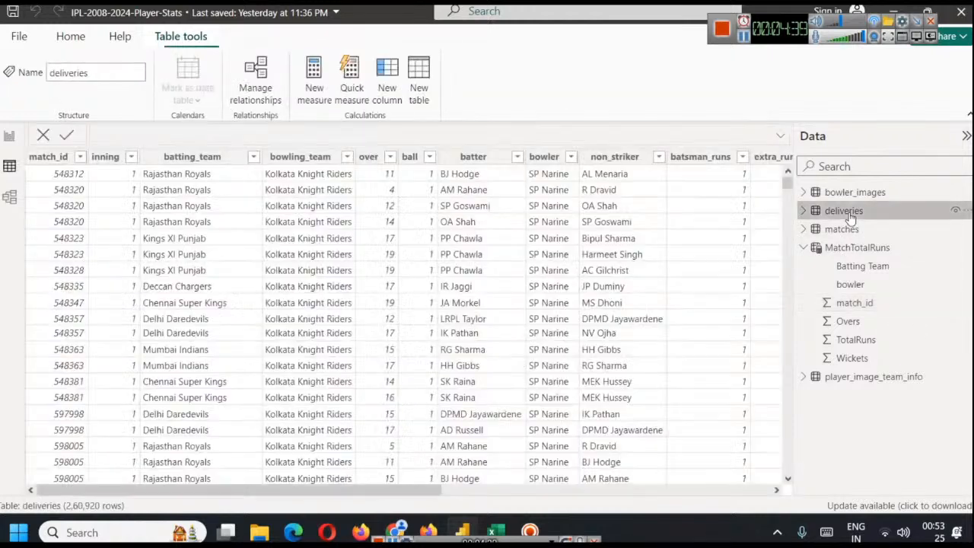
click(388, 156)
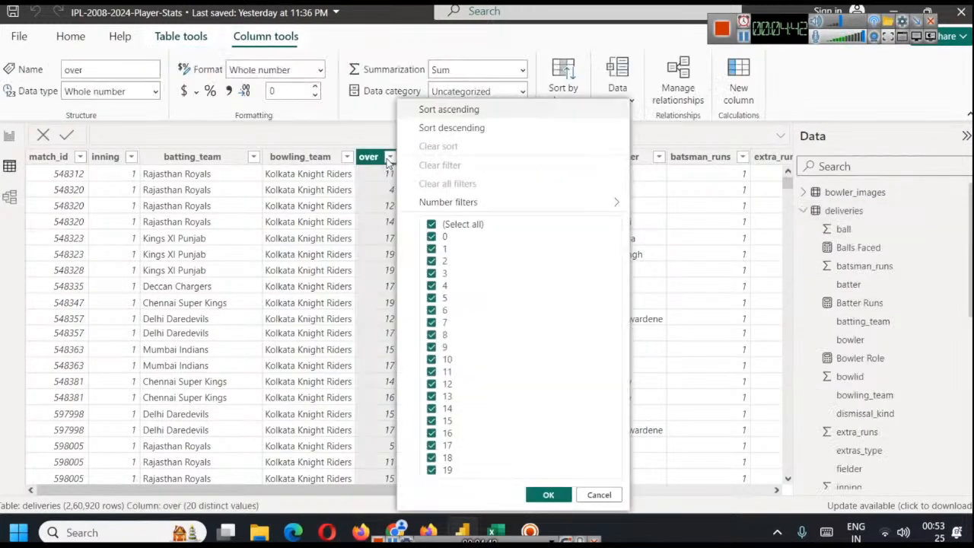
click(455, 110)
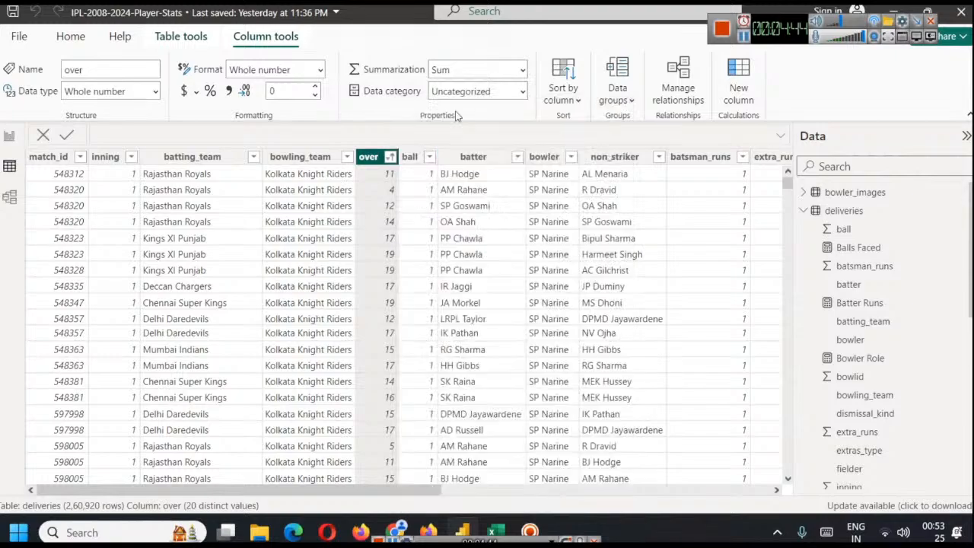
scroll(388, 189, down, 20)
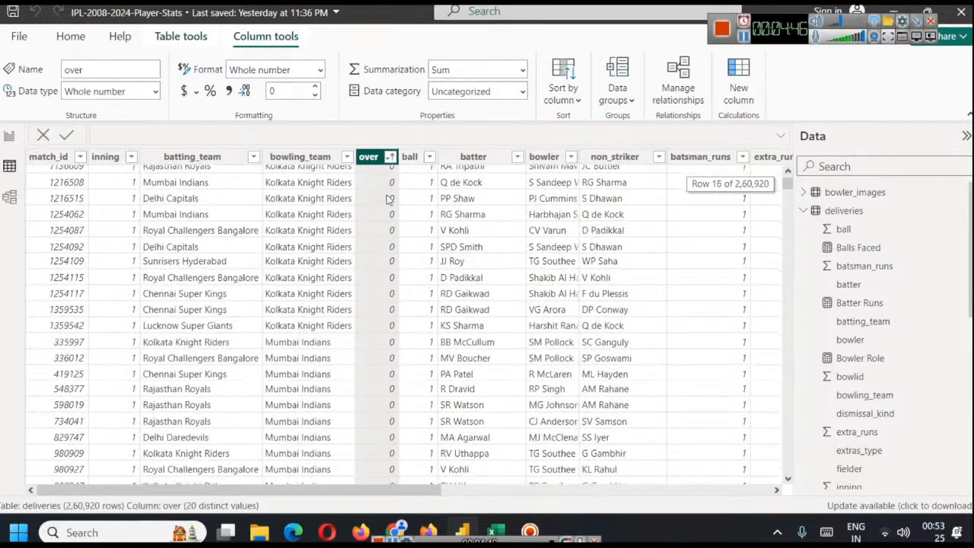
scroll(389, 270, down, 20)
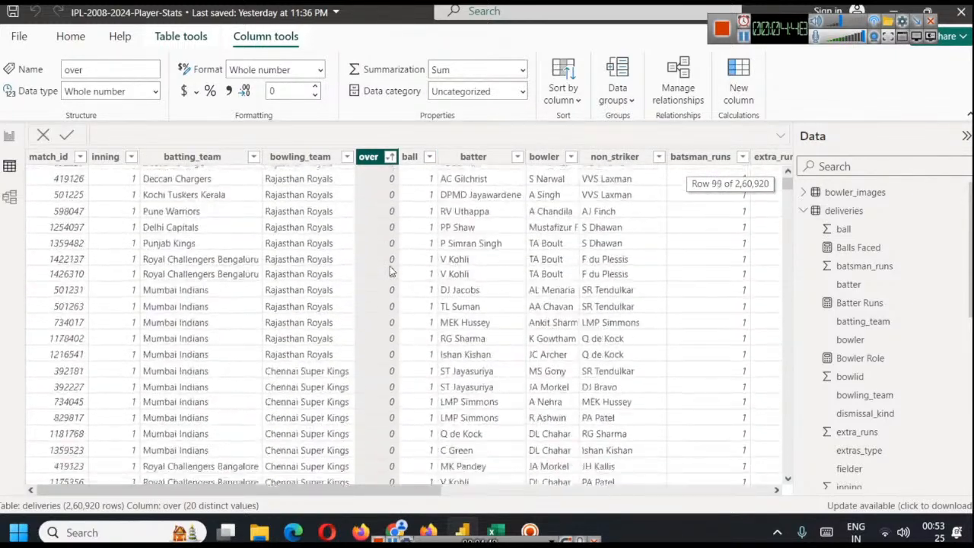
scroll(389, 270, down, 20)
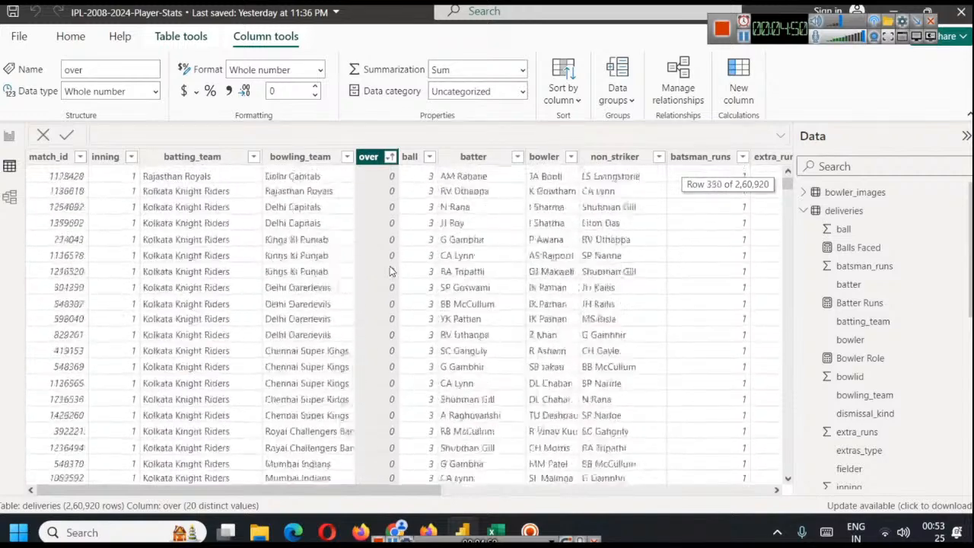
mouse_move(787, 181)
mouse_down()
mouse_move(779, 364)
mouse_move(787, 181)
mouse_up()
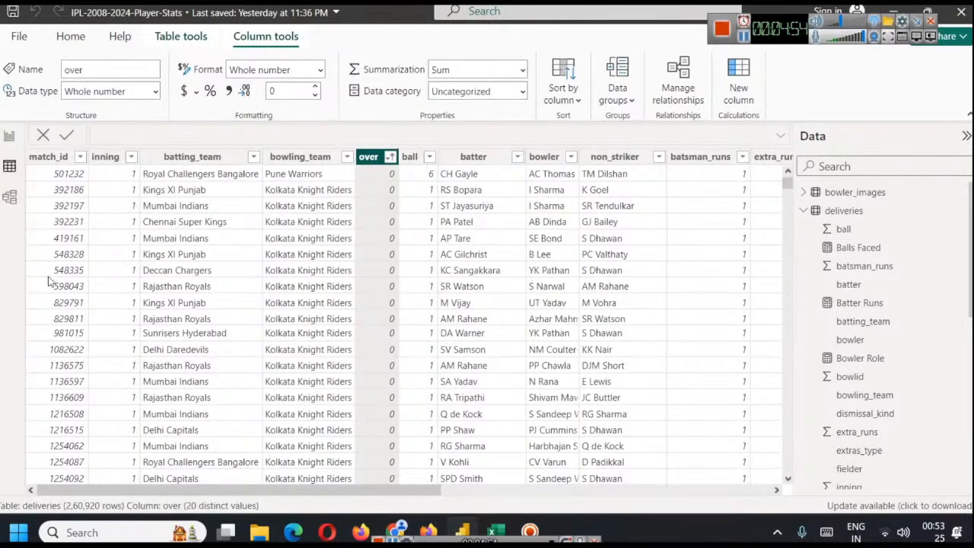
Look over the model and the deliveries data, and open the MatchTotalRuns table to examine its per-match bowling rows
click(10, 196)
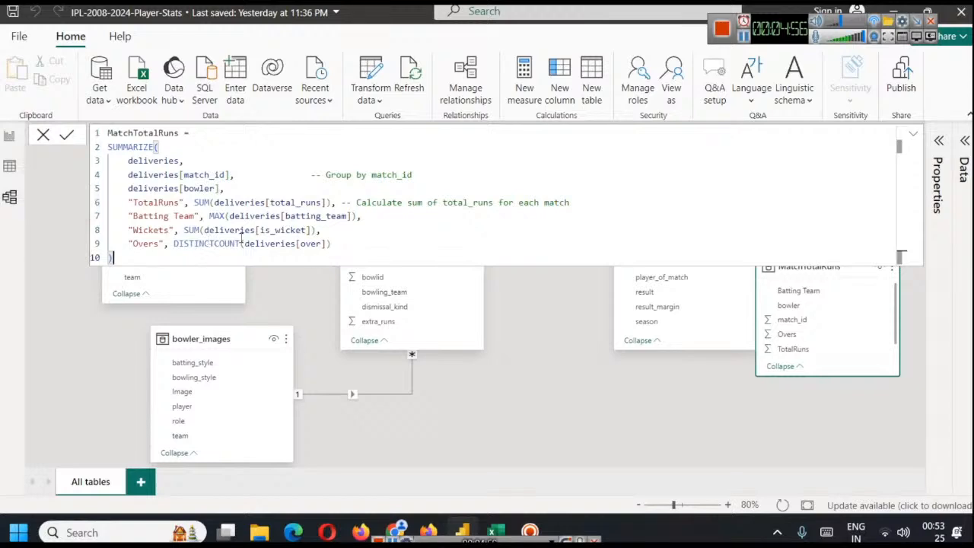
click(10, 166)
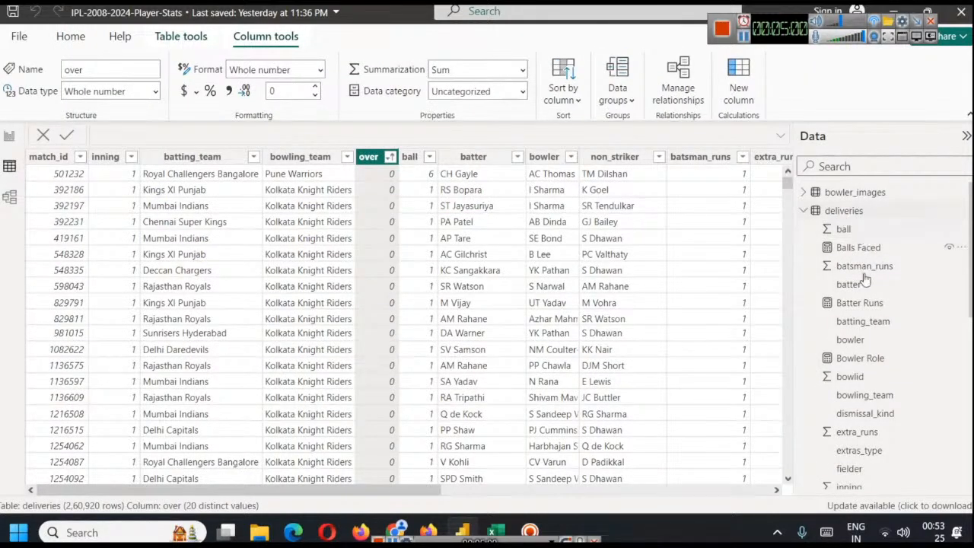
scroll(865, 280, down, 5)
scroll(867, 270, up, 1)
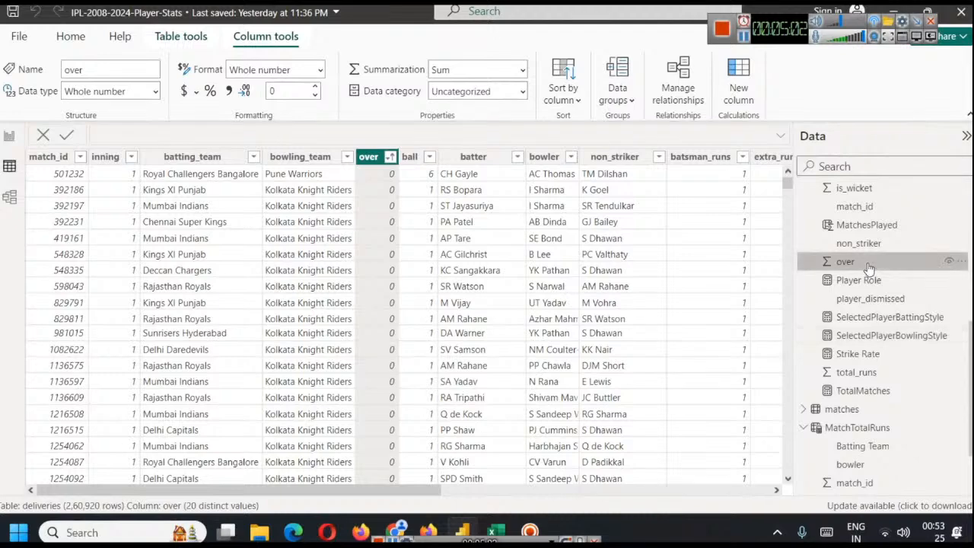
scroll(875, 320, down, 2)
click(866, 356)
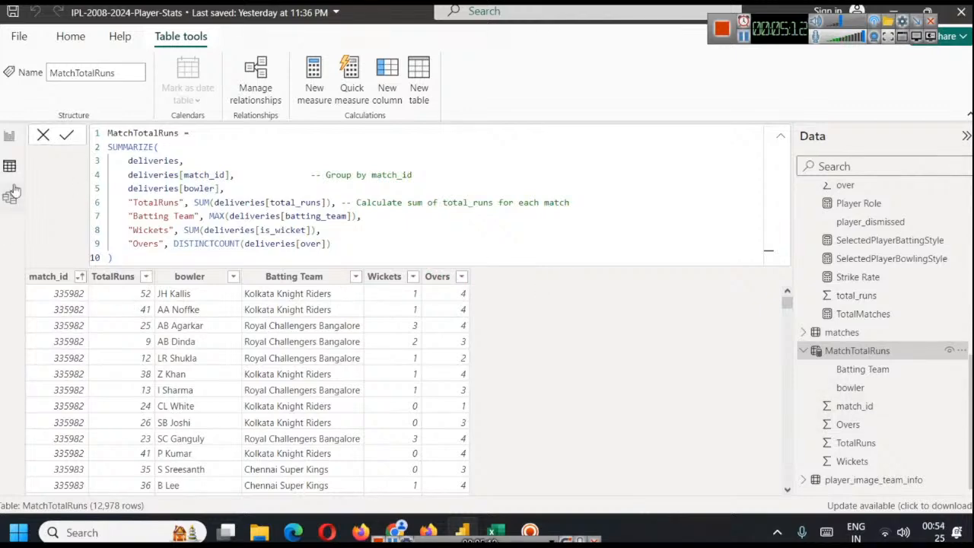
On the Bowling Stats page, replace the Best Bowling Performances table's ID, Wickets and Against columns with bowler from MatchTotalRuns and test the Bowler Name slicer
click(9, 136)
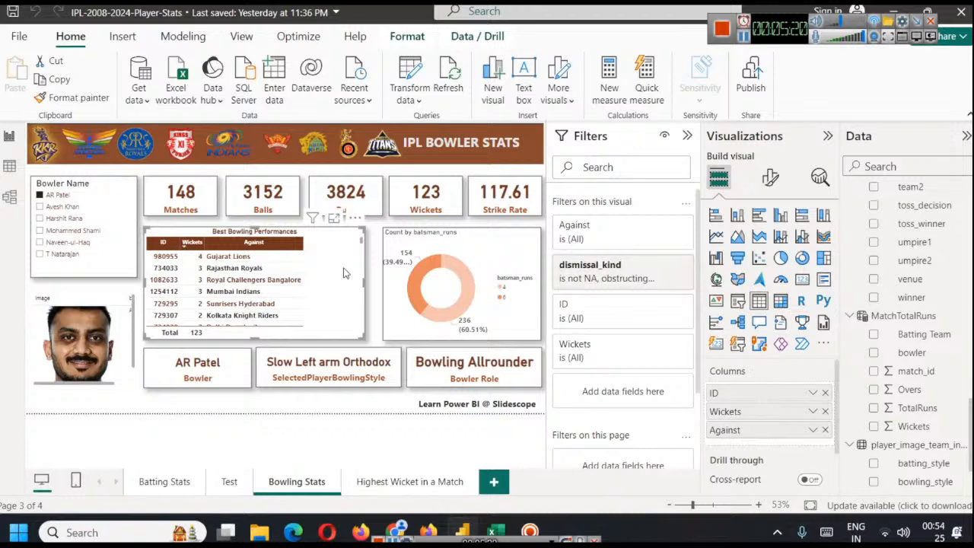
click(826, 392)
click(826, 392)
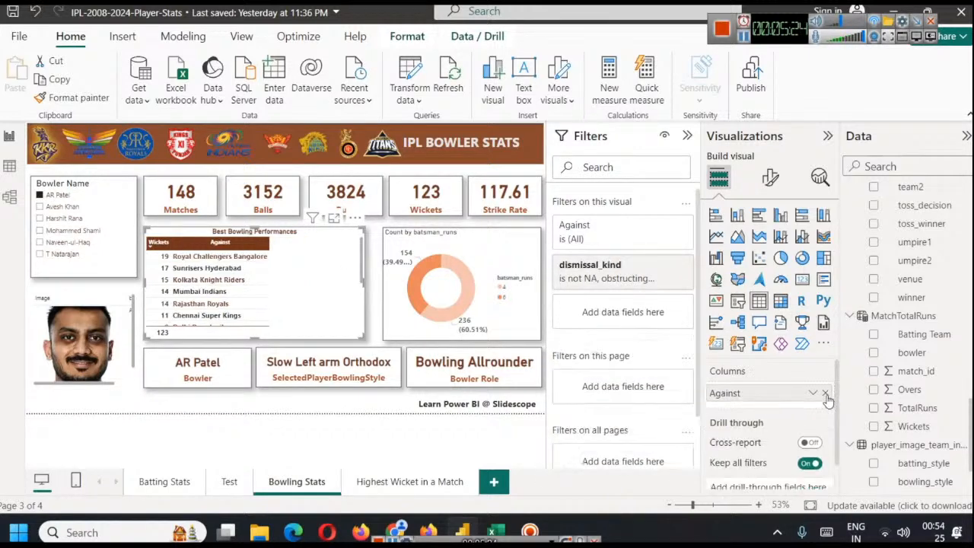
click(826, 393)
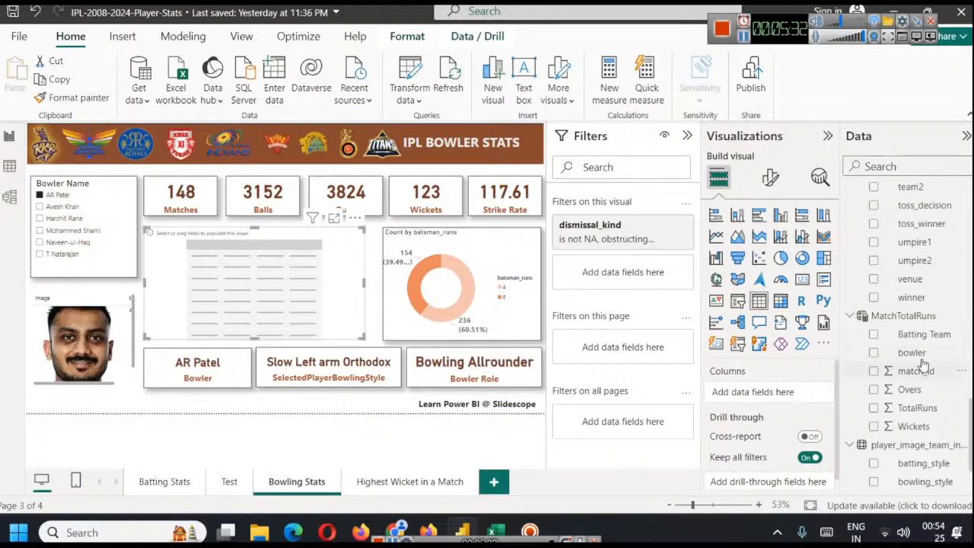
drag(918, 355, 749, 391)
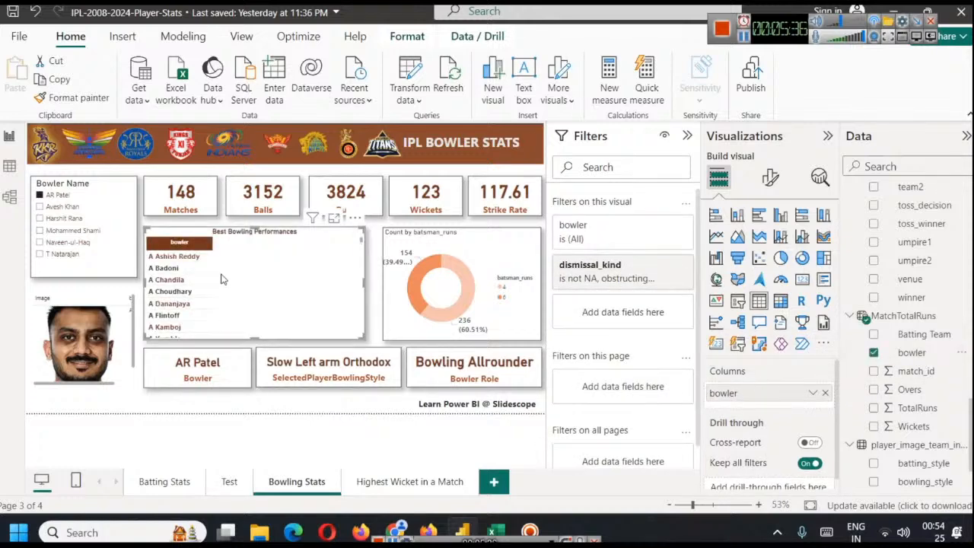
click(61, 195)
click(61, 195)
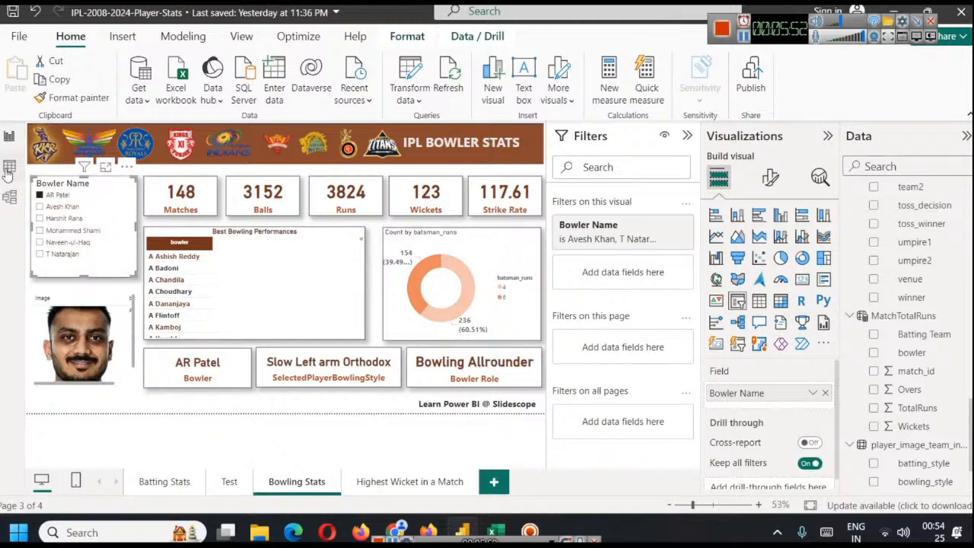
Collapse the formula in the model view and rearrange the matches and MatchTotalRuns tables side by side without overlap
click(10, 196)
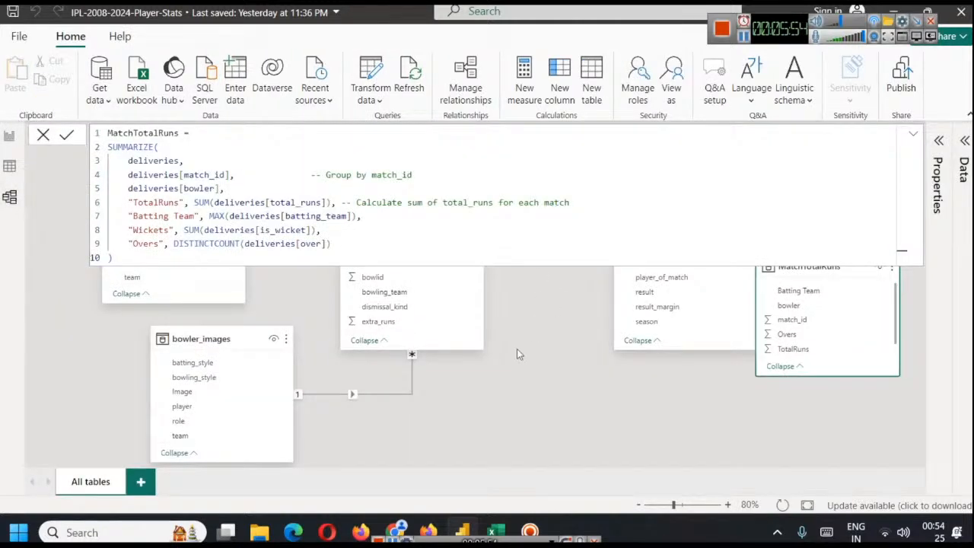
click(913, 134)
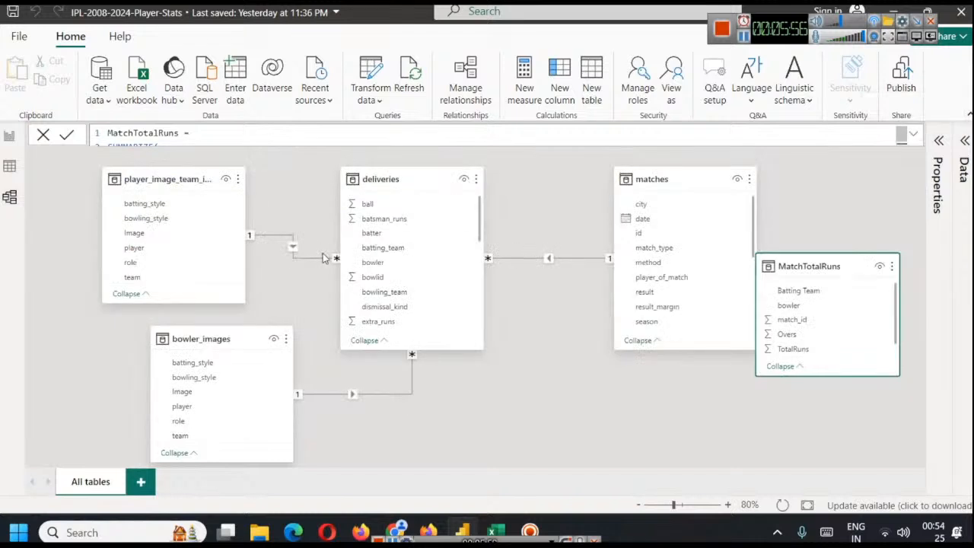
drag(808, 267, 819, 175)
drag(653, 179, 577, 172)
drag(796, 203, 762, 205)
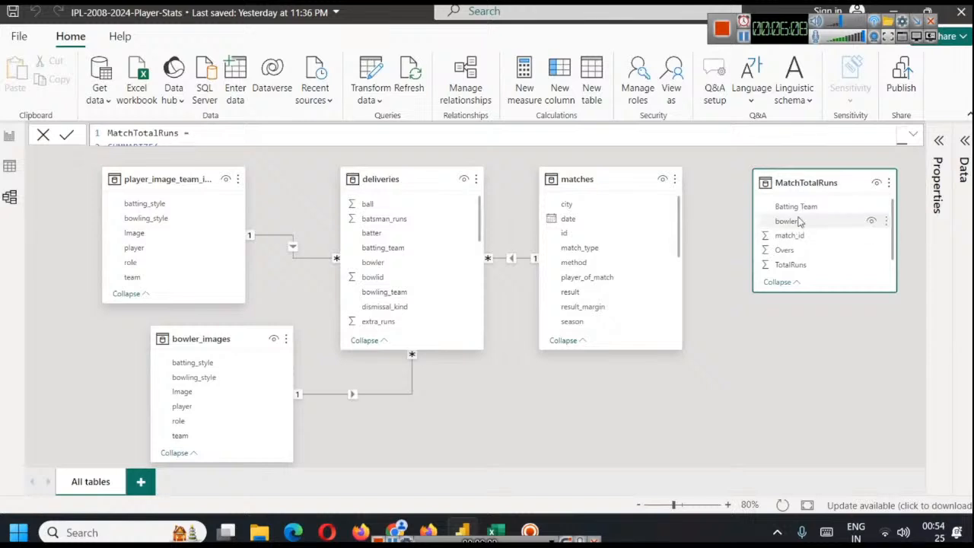
Create an active many-to-many relationship between deliveries and MatchTotalRuns on their bowler columns, with cross filter direction Both
click(483, 96)
click(262, 391)
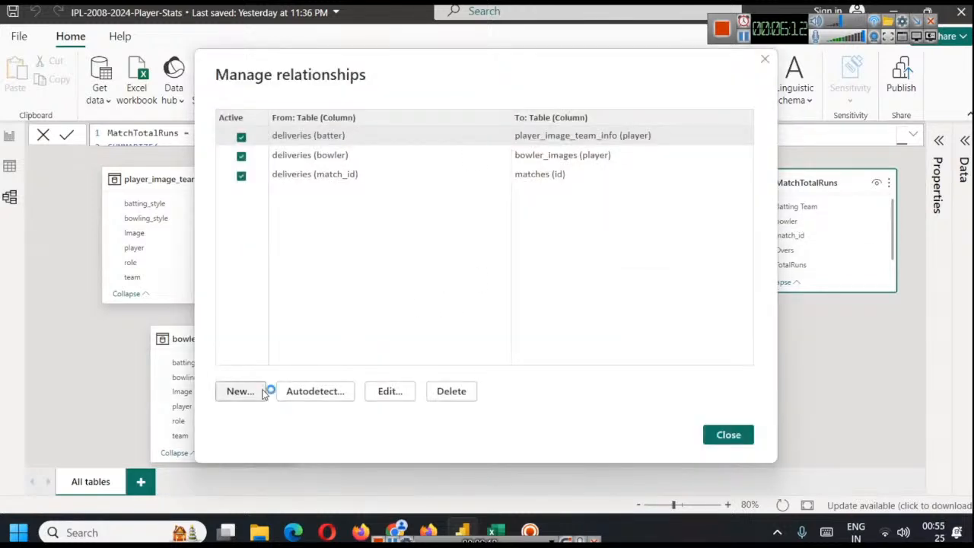
click(456, 119)
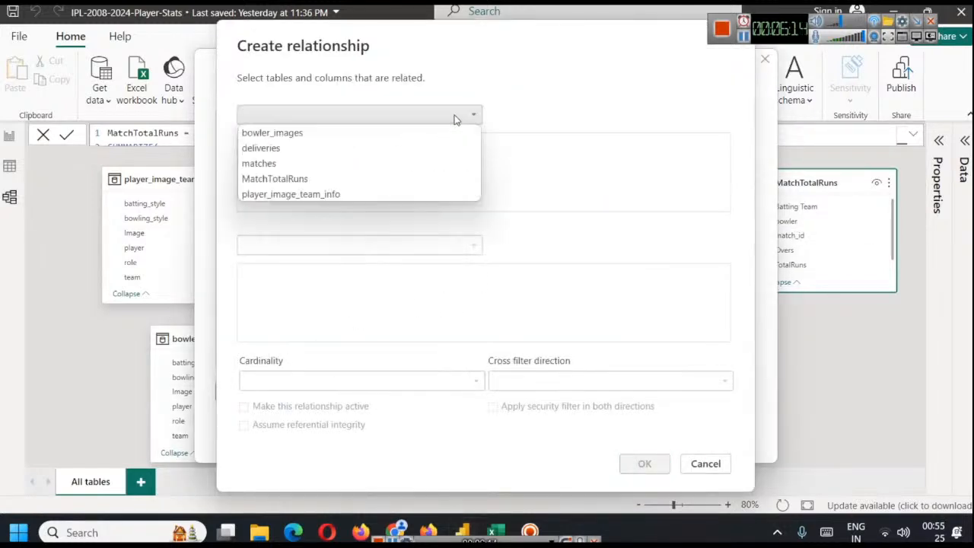
click(364, 152)
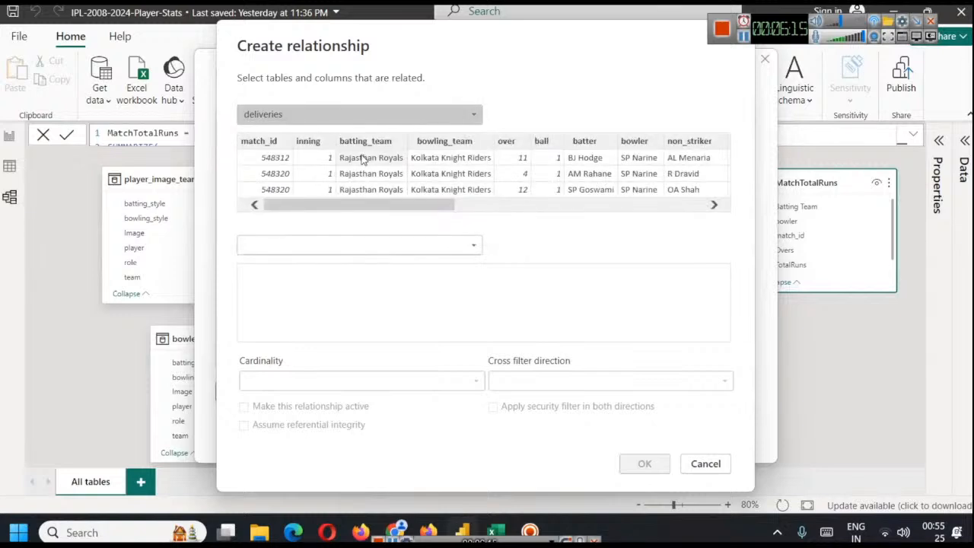
click(634, 158)
click(354, 243)
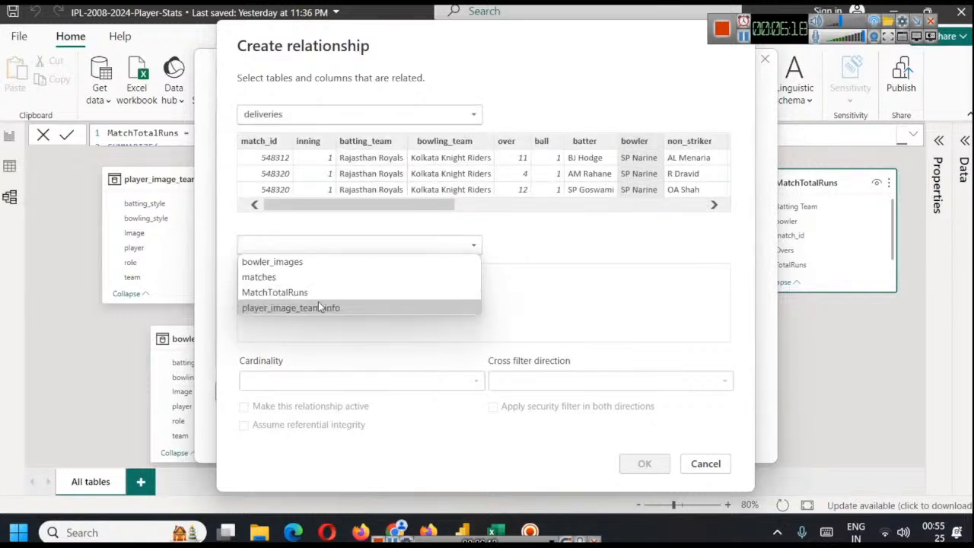
click(316, 294)
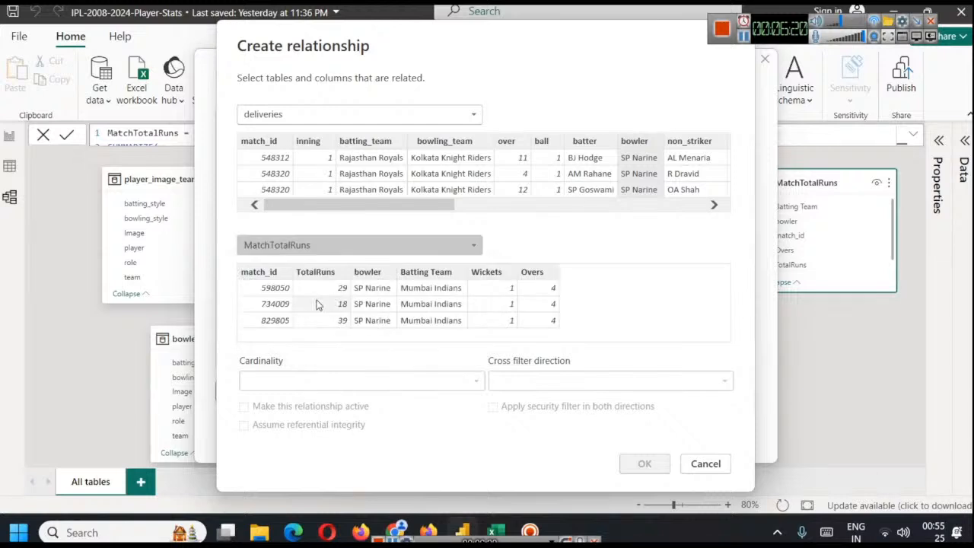
click(371, 277)
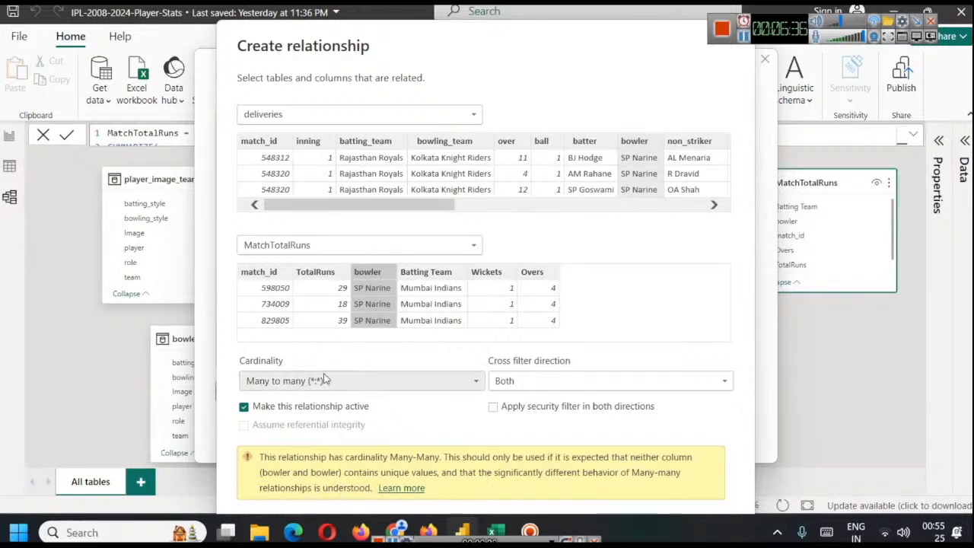
drag(583, 41, 474, 45)
drag(544, 47, 550, 21)
click(535, 509)
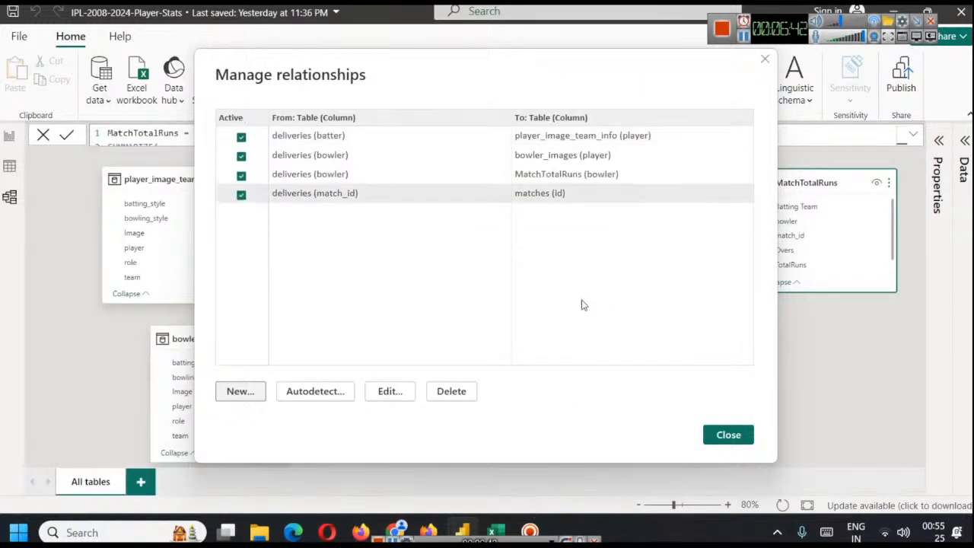
click(729, 435)
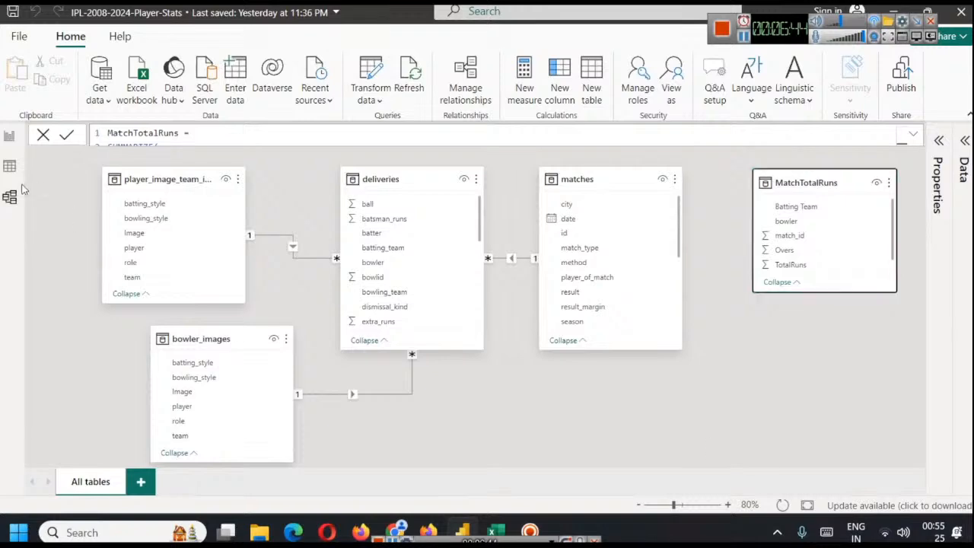
Back in the report, add Batting Team to the Best Bowling Performances table and filter the page to bowler AR Patel
click(9, 137)
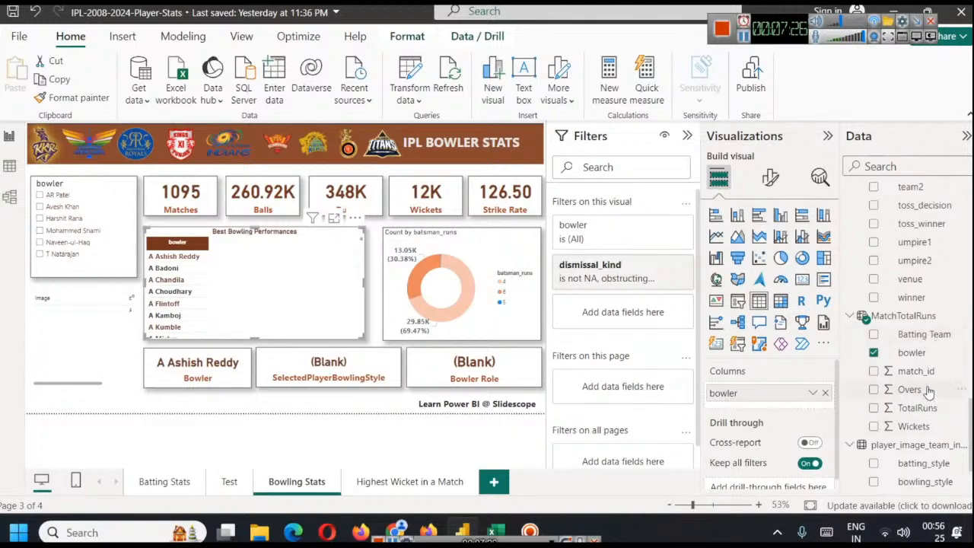
drag(922, 334, 796, 411)
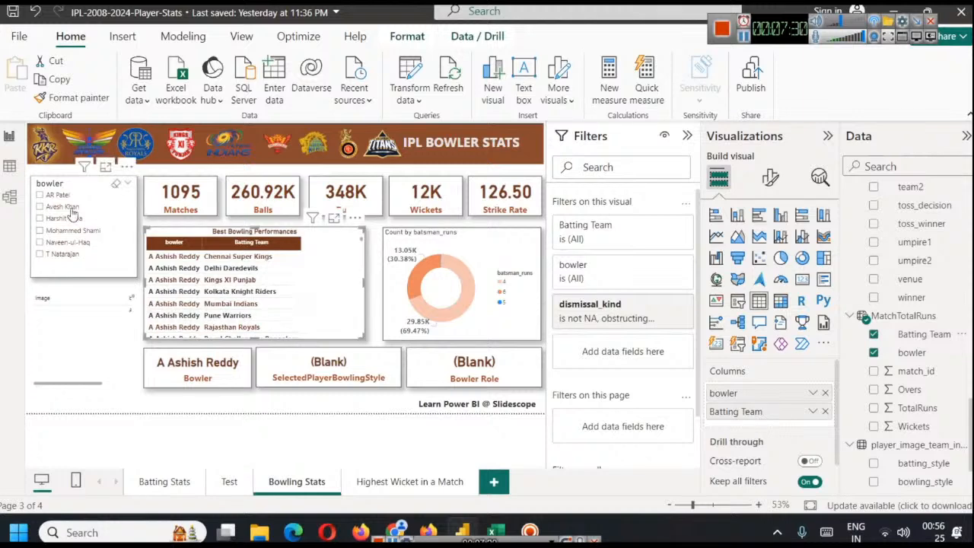
click(52, 195)
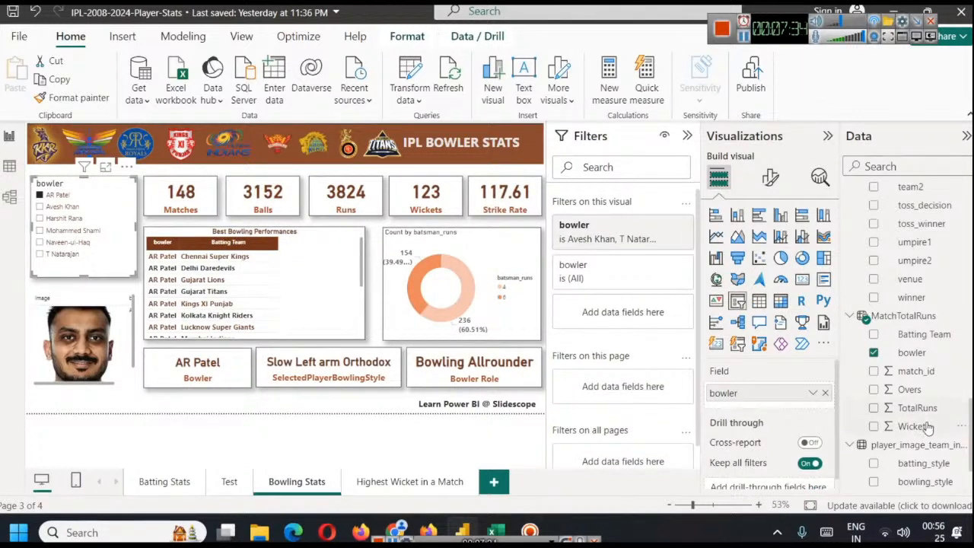
Add TotalRuns and Wickets from MatchTotalRuns to the Best Bowling Performances table and narrow its Batting Team column
drag(902, 411, 877, 421)
click(349, 264)
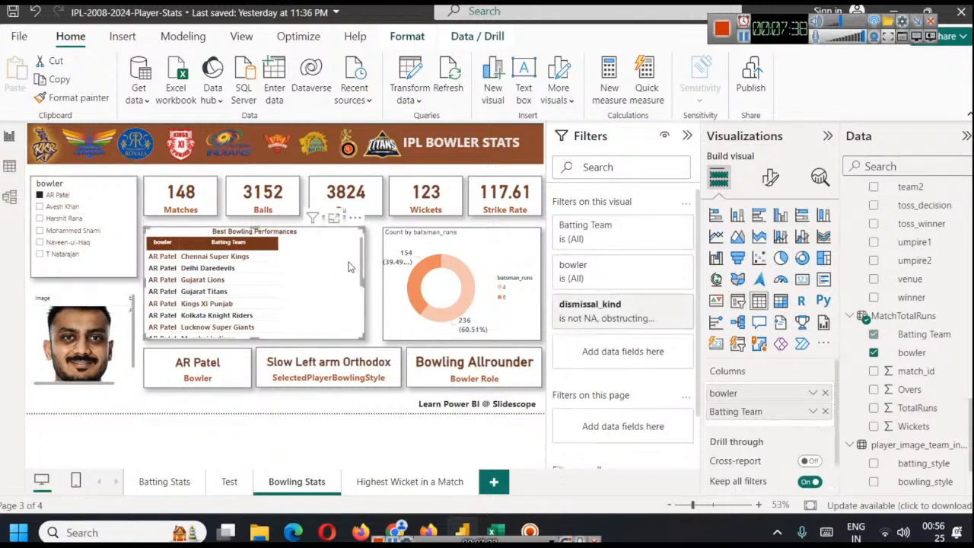
drag(913, 408, 761, 427)
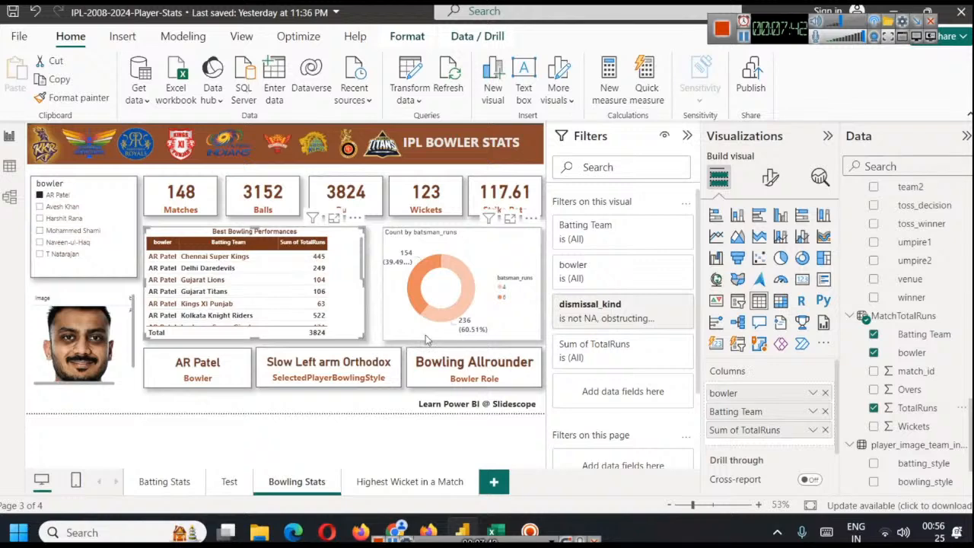
drag(917, 432, 742, 446)
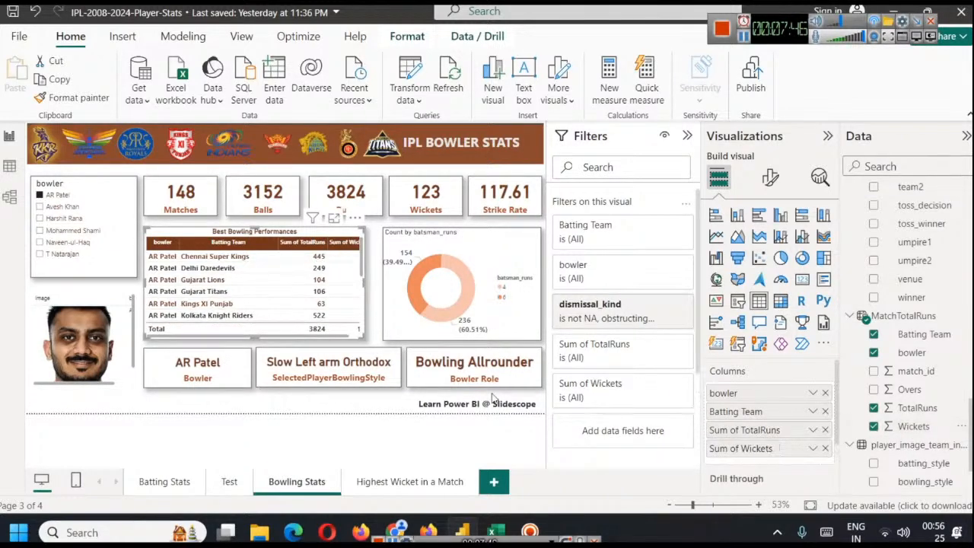
drag(301, 336, 265, 332)
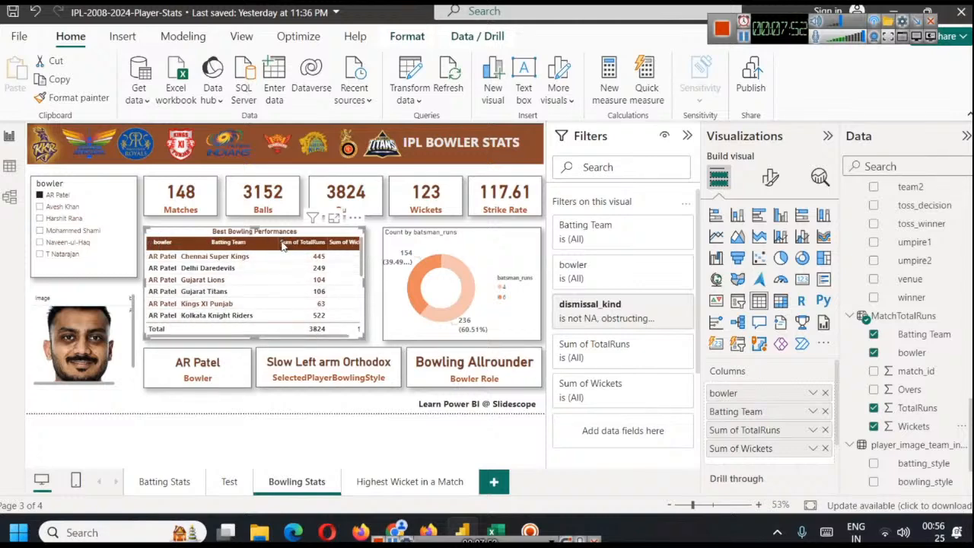
drag(279, 243, 261, 242)
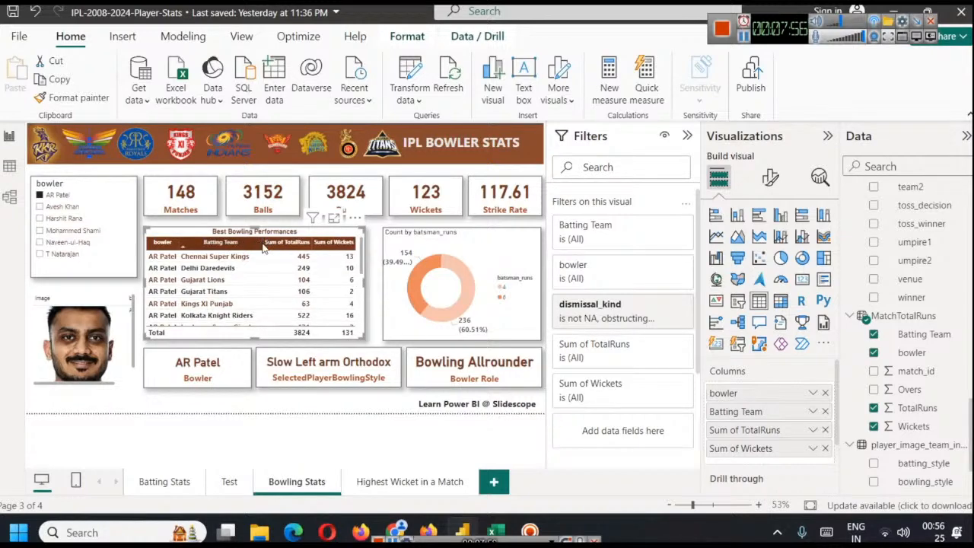
scroll(274, 285, down, 3)
scroll(275, 284, up, 3)
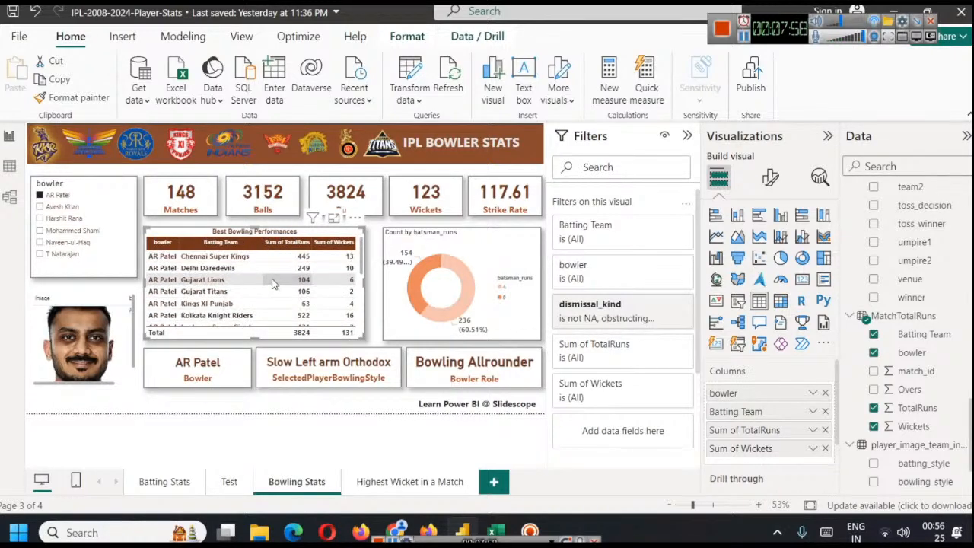
Add Overs and match_id from MatchTotalRuns to the Best Bowling Performances table, make match_id the first column, and review the rows
click(873, 390)
mouse_move(320, 338)
mouse_down()
mouse_move(353, 340)
mouse_move(307, 329)
mouse_up()
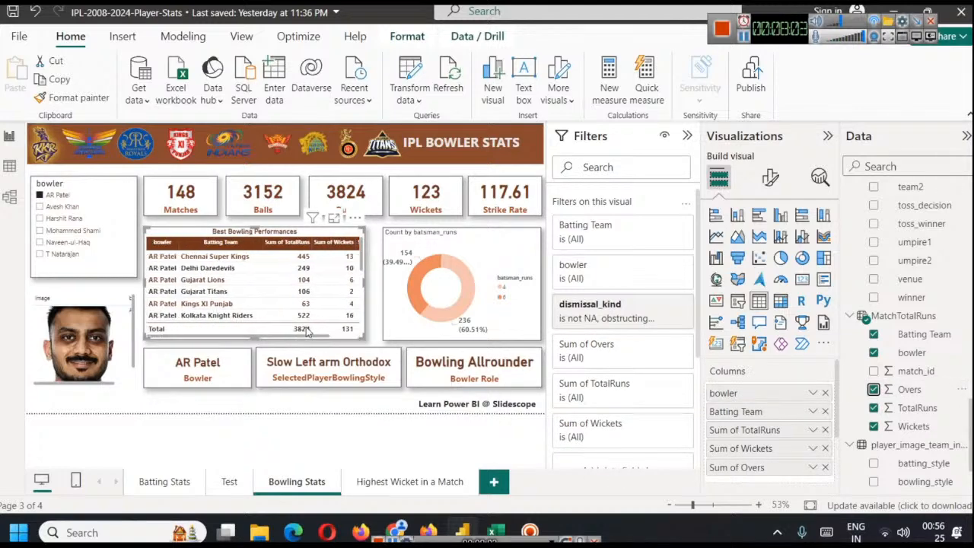
click(873, 372)
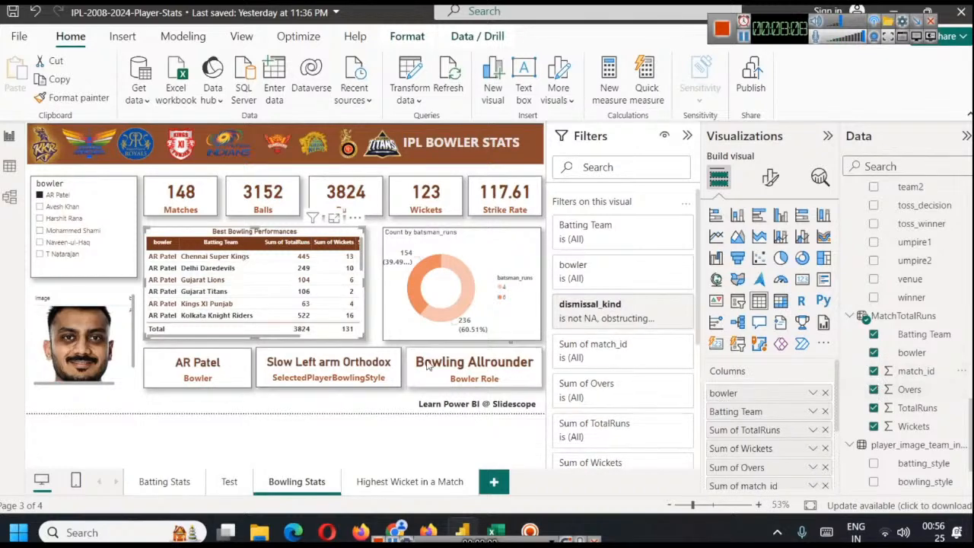
mouse_move(236, 337)
mouse_down()
mouse_move(323, 340)
mouse_move(228, 340)
mouse_up()
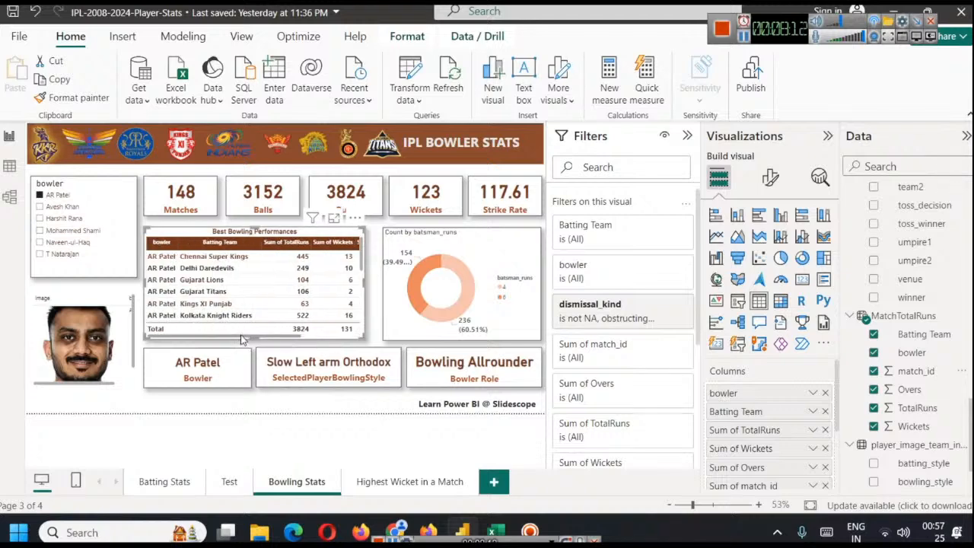
drag(719, 485, 736, 394)
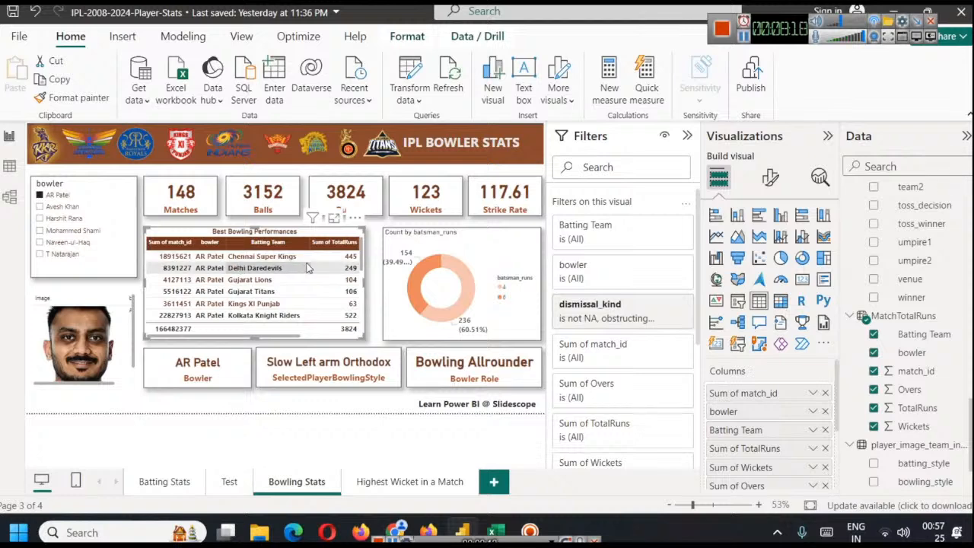
drag(294, 337, 377, 349)
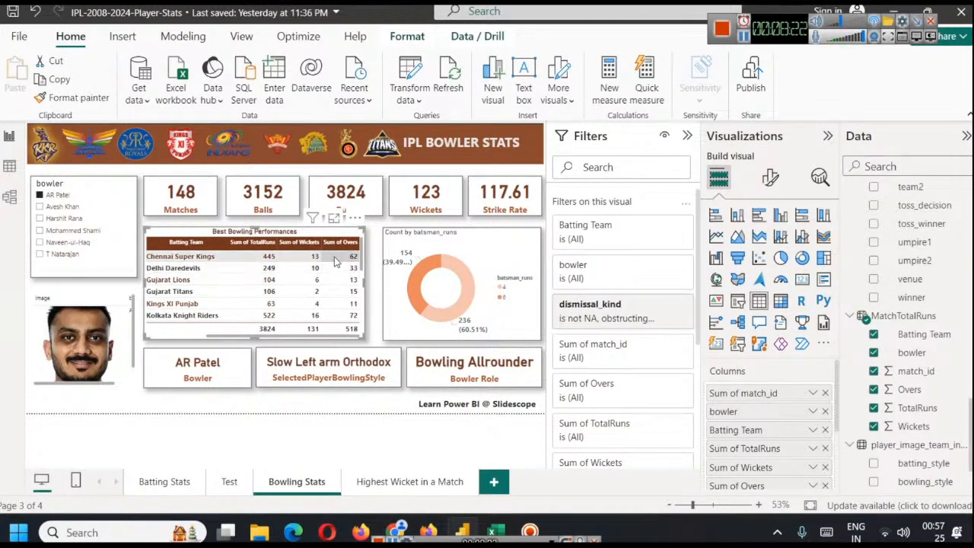
scroll(322, 282, down, 5)
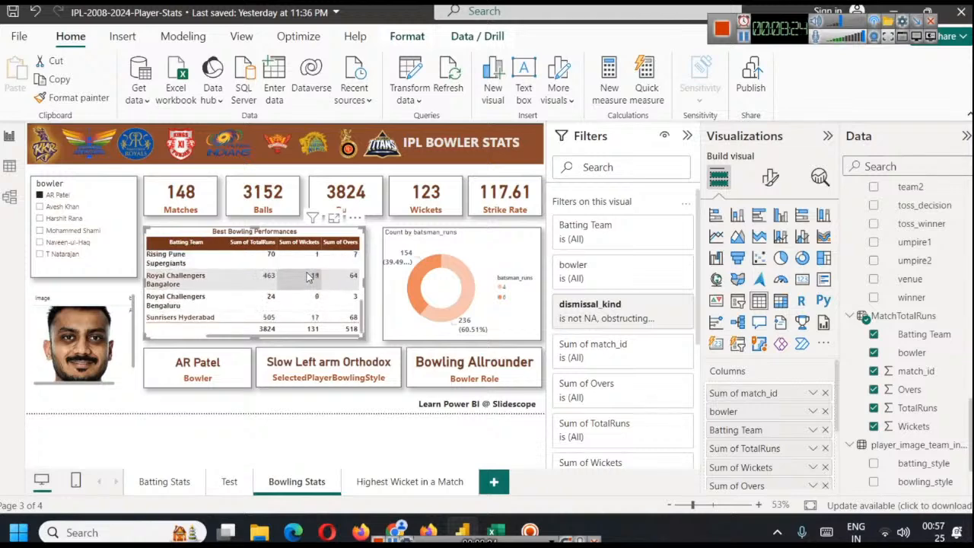
Set TotalRuns in the Best Bowling Performances table to Don't summarize so that each match's runs are listed separately
scroll(323, 296, up, 5)
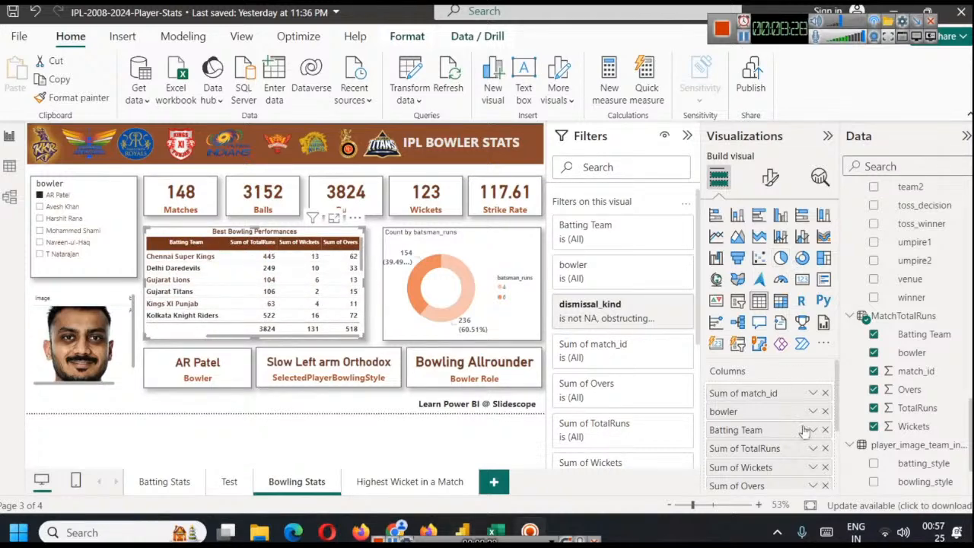
click(813, 452)
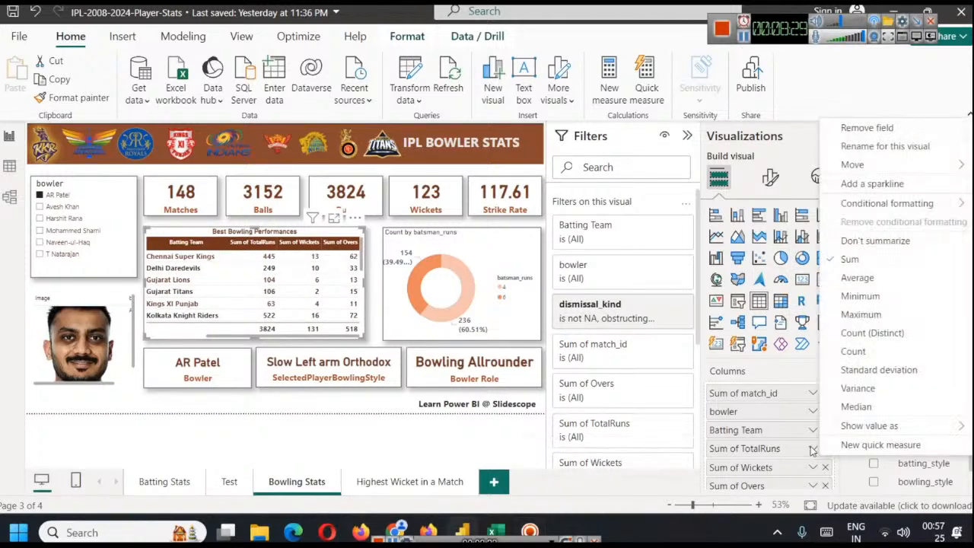
click(875, 240)
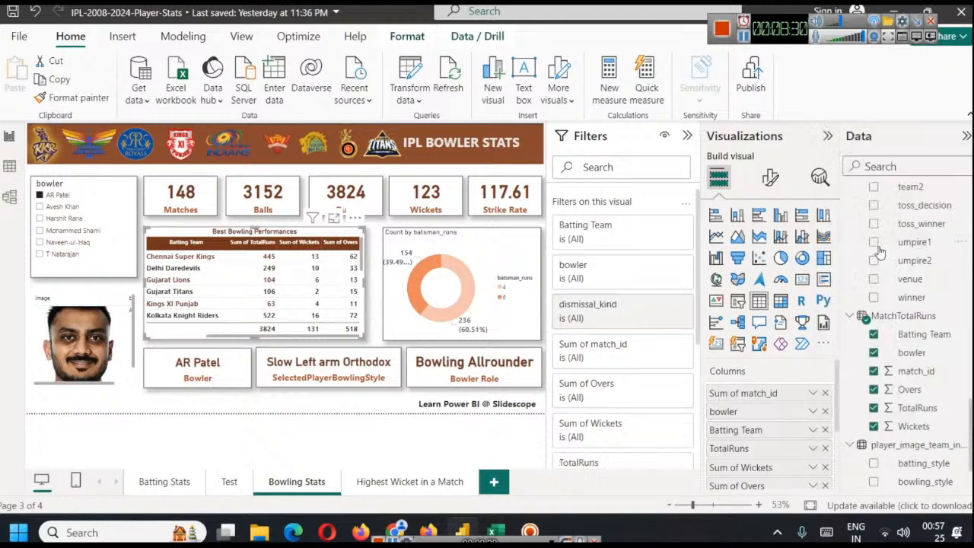
click(812, 448)
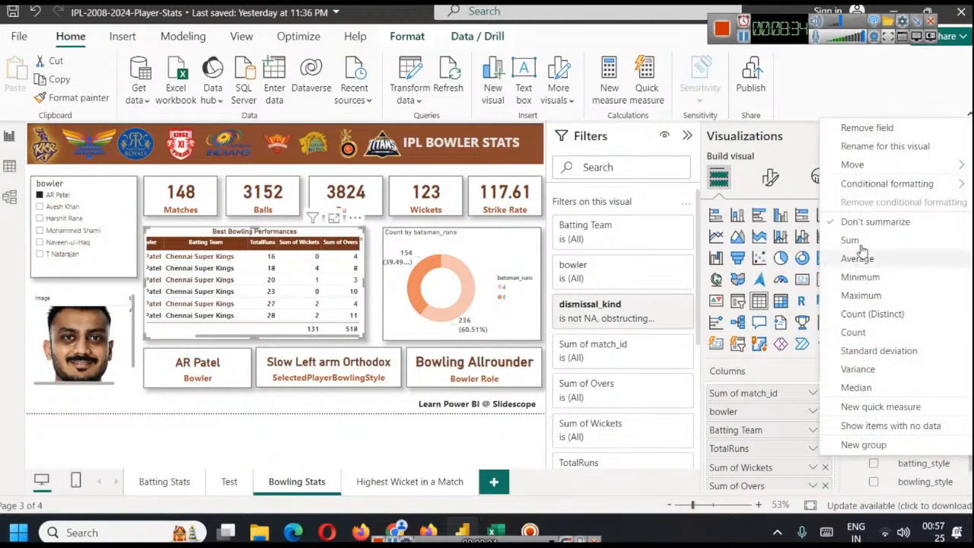
click(867, 228)
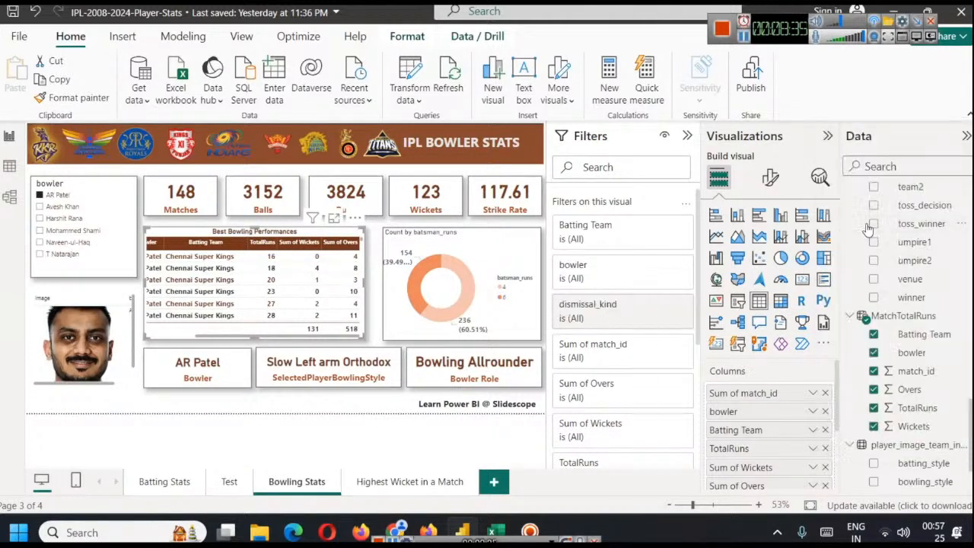
Set the Overs and match_id columns of the Best Bowling Performances table to Don't summarize
click(813, 431)
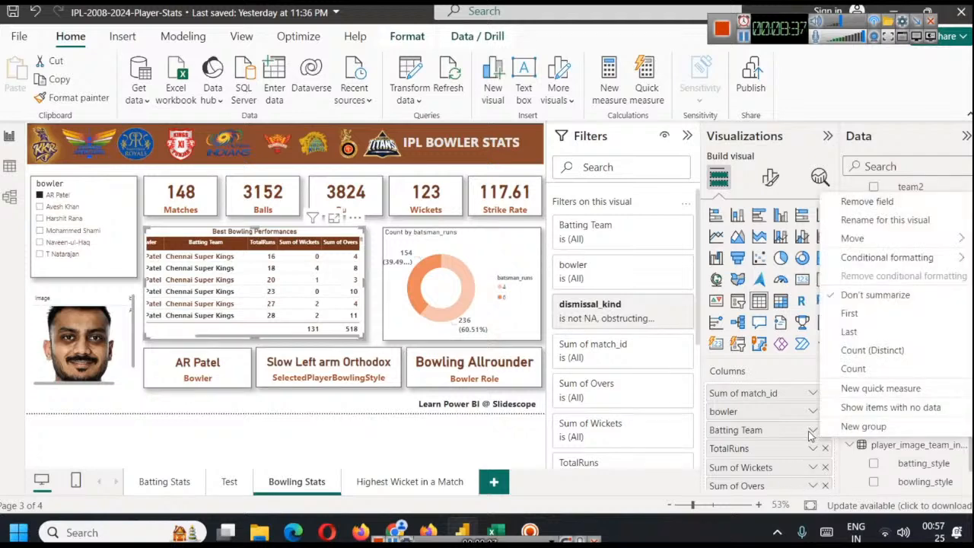
click(812, 487)
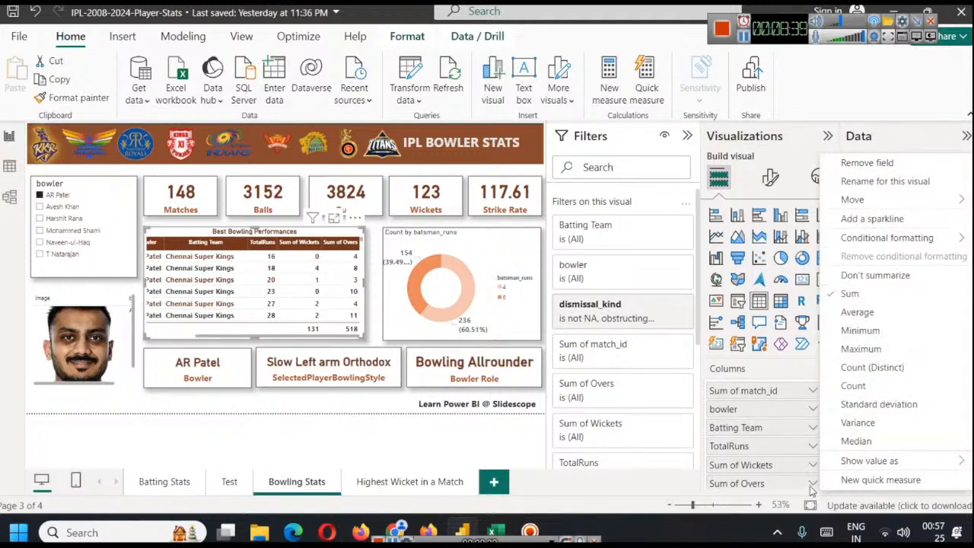
click(861, 279)
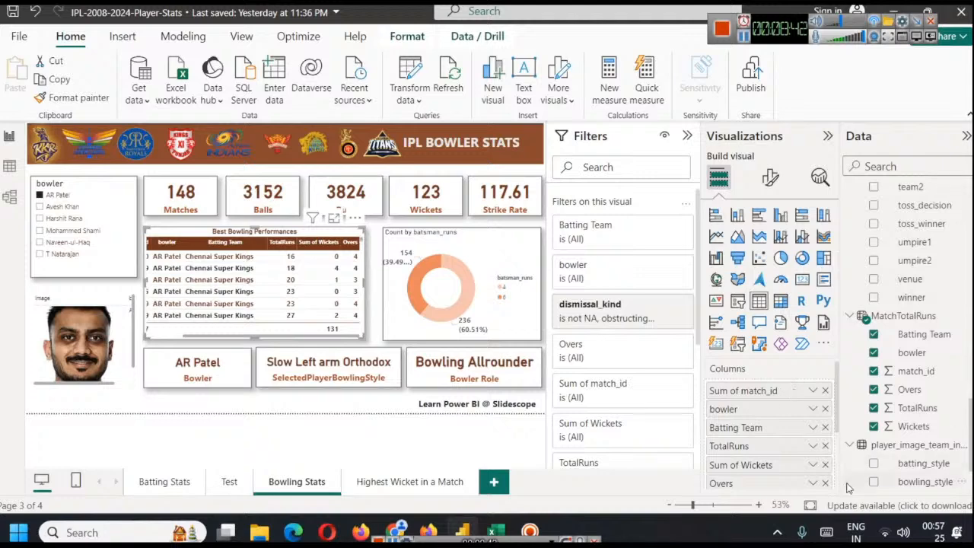
scroll(821, 464, down, 2)
scroll(822, 461, up, 2)
click(813, 390)
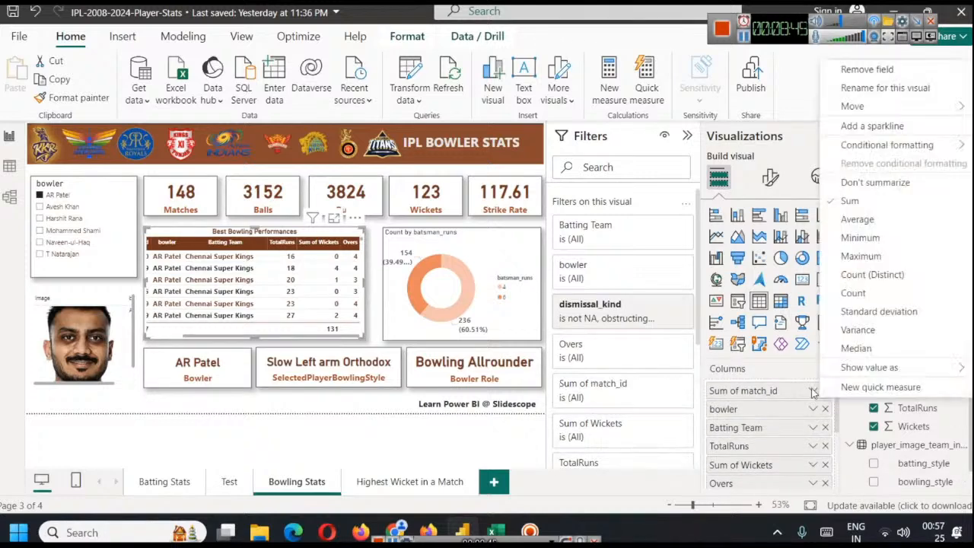
click(880, 190)
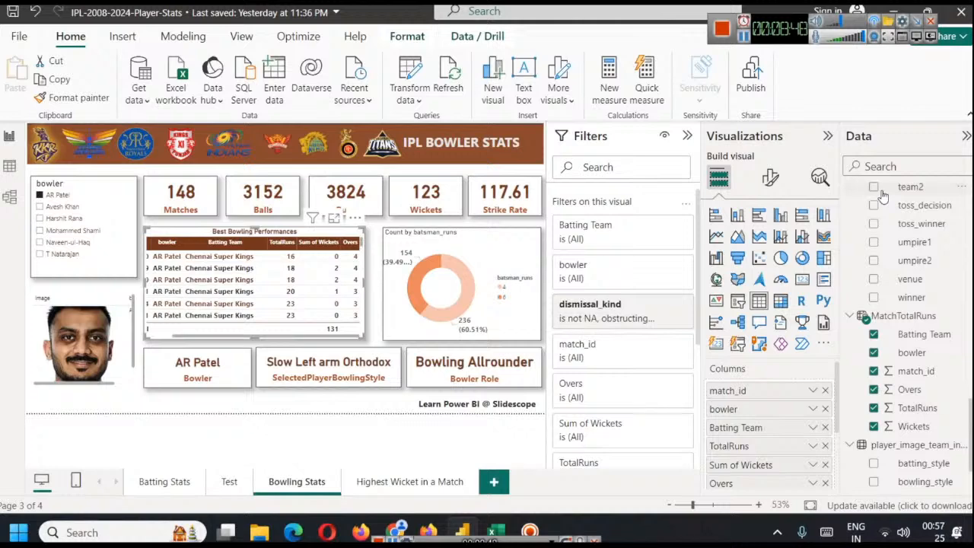
Review the per-match rows across all columns and sort the Best Bowling Performances table by Sum of Wickets, highest first
scroll(777, 464, down, 3)
scroll(780, 457, up, 3)
drag(244, 338, 211, 338)
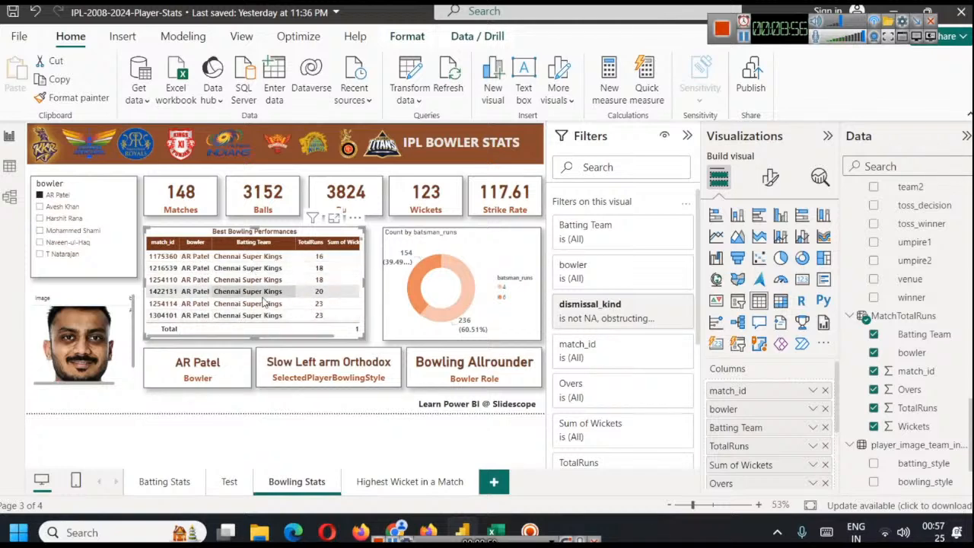
drag(270, 336, 320, 342)
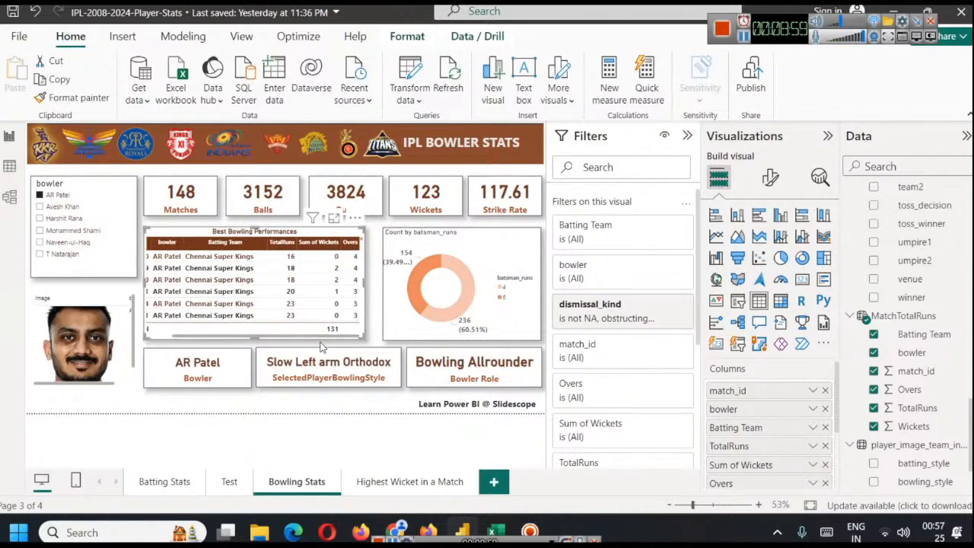
click(326, 244)
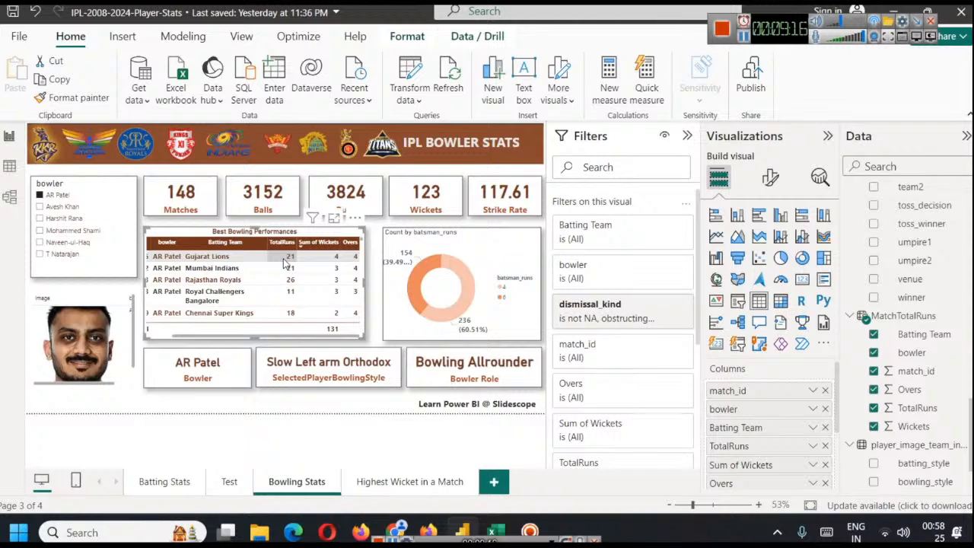
Switch to the browser and check the career BBM figure in the Bowling stats on the player's iplt20.com page
click(395, 530)
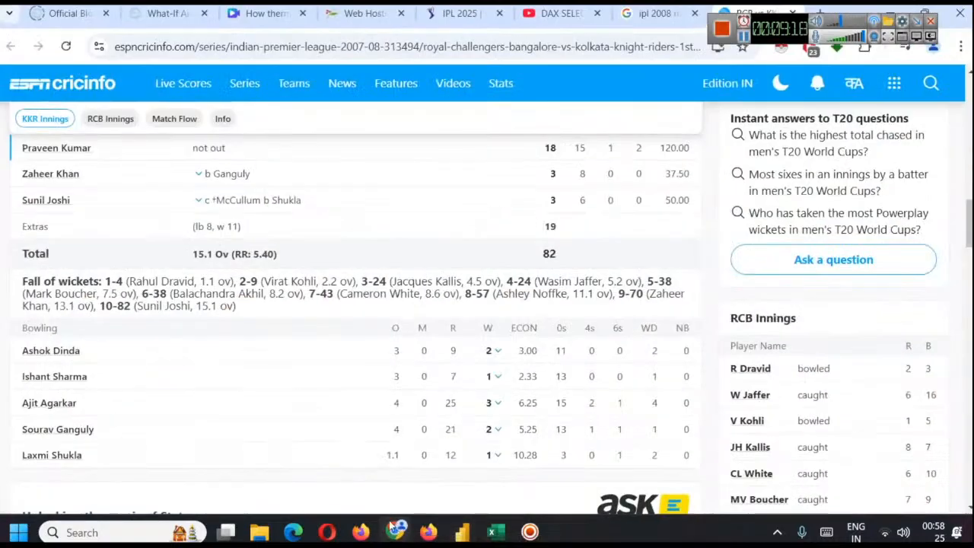
click(460, 13)
scroll(455, 219, up, 15)
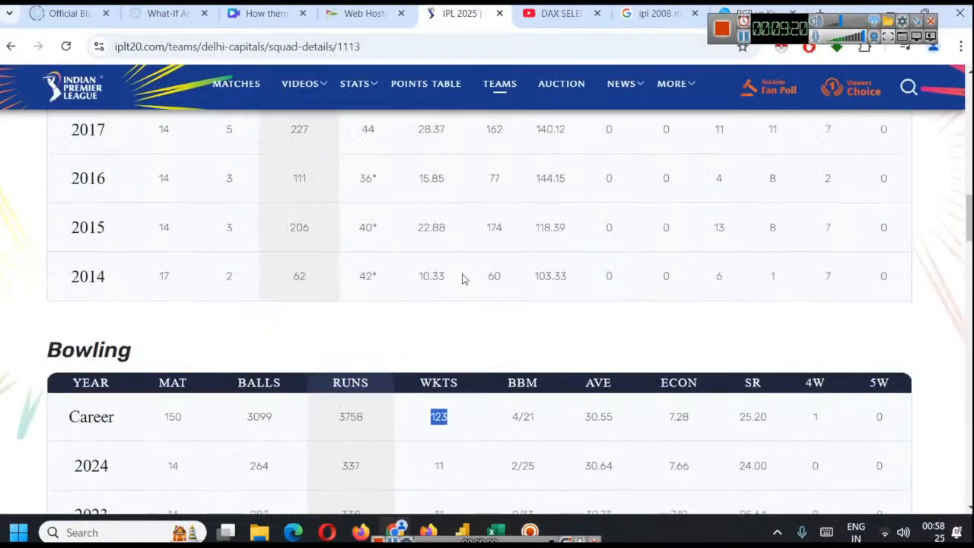
scroll(542, 251, down, 7)
scroll(542, 251, up, 3)
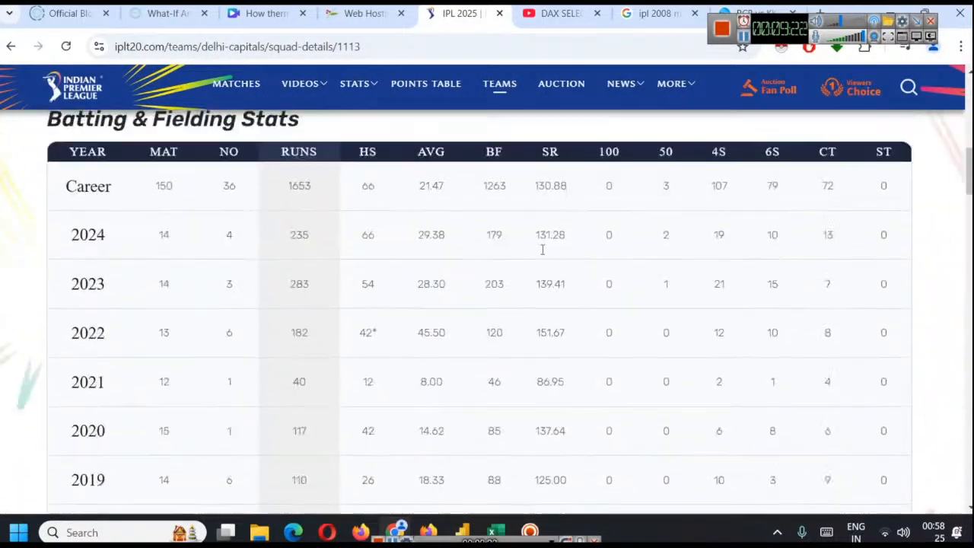
scroll(461, 250, up, 2)
scroll(426, 289, down, 8)
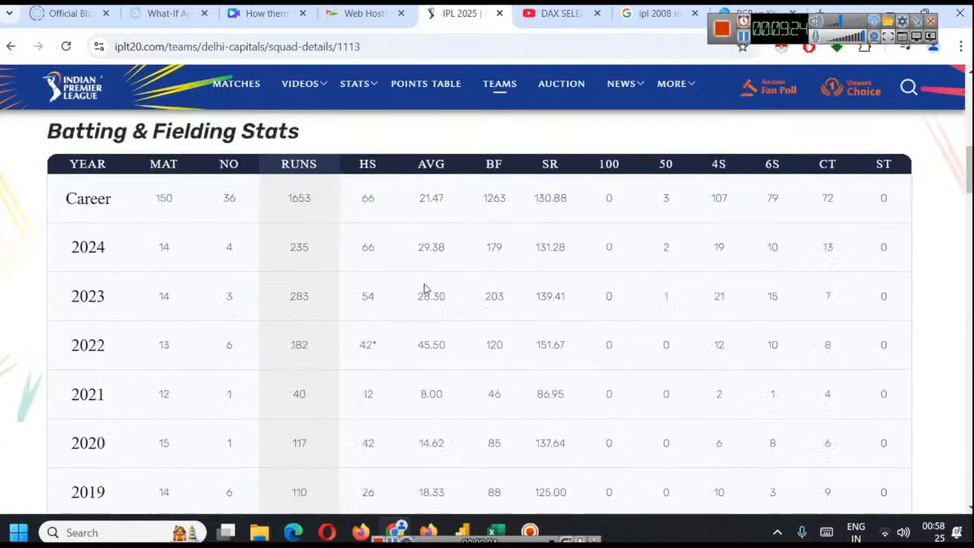
scroll(424, 290, down, 1)
drag(511, 328, 525, 327)
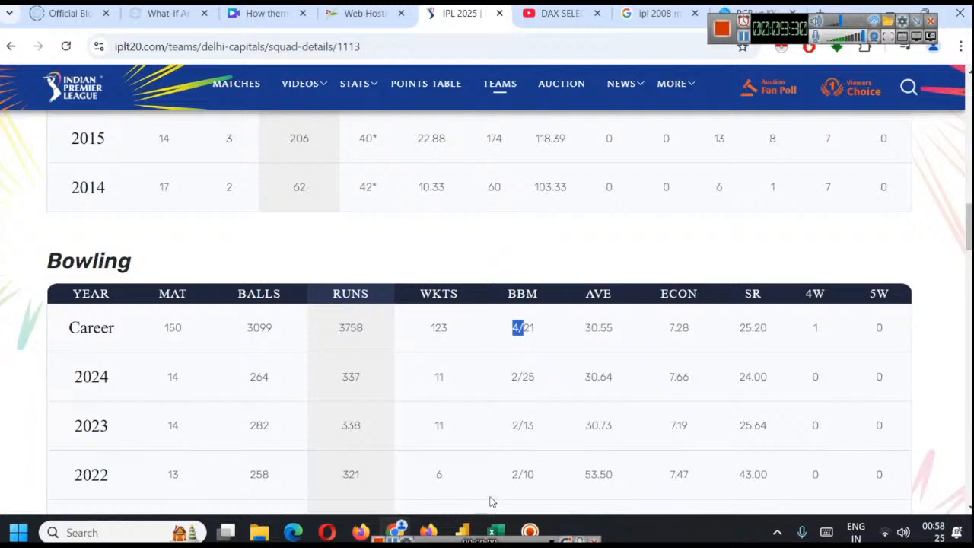
Switch back to Power BI, remove bowler from the Best Bowling Performances table and review the remaining rows
click(462, 531)
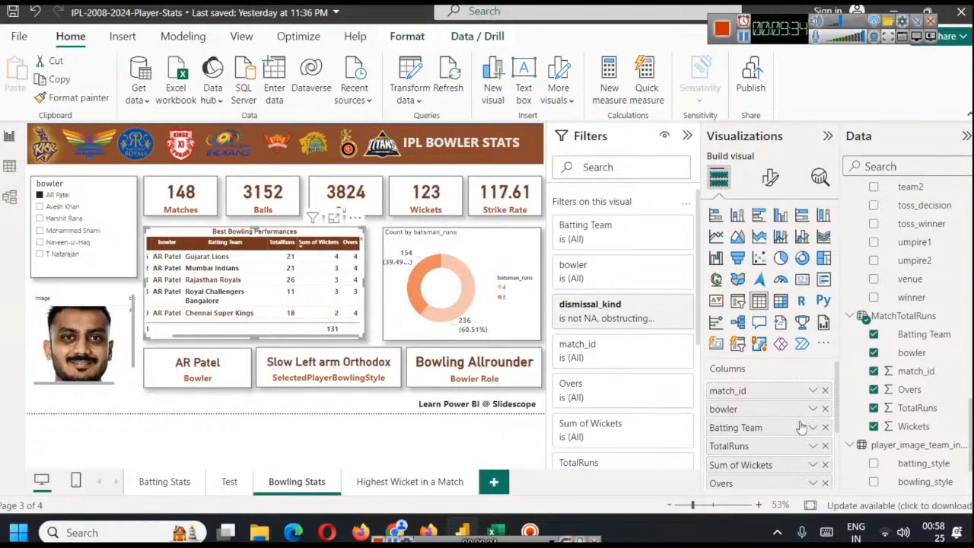
click(824, 409)
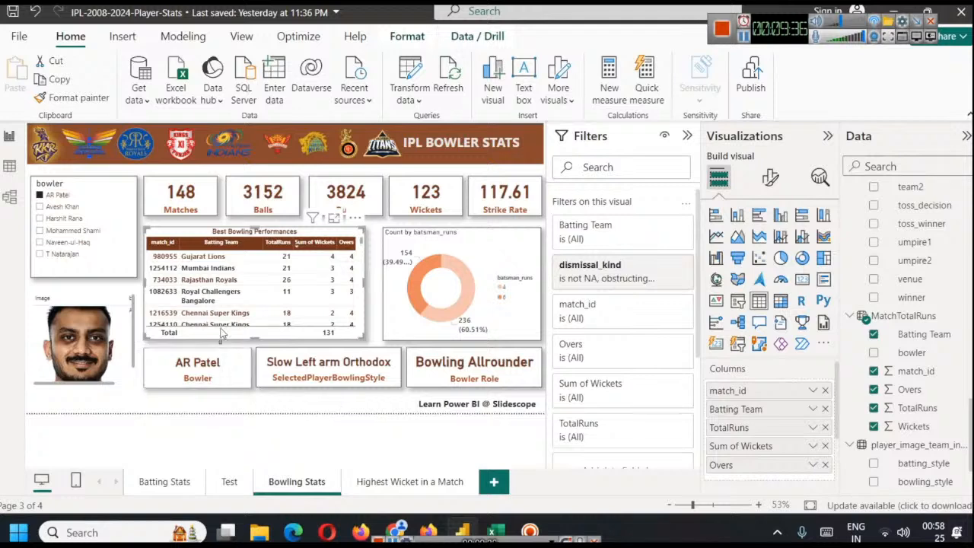
scroll(274, 287, down, 3)
scroll(275, 285, up, 3)
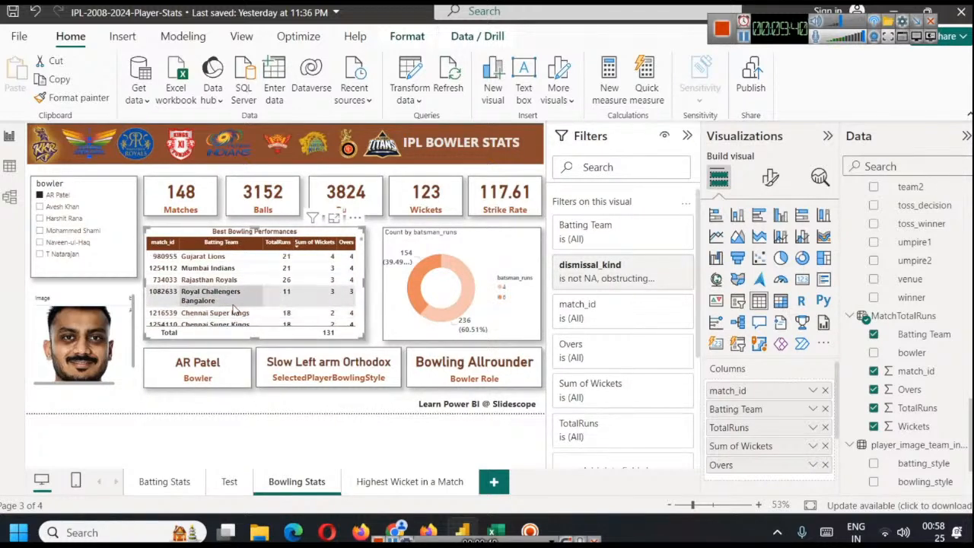
Widen the Best Bowling Performances table almost to the donut chart and adjust its match_id and Batting Team columns so match ids fit on one line
mouse_move(365, 281)
mouse_down()
mouse_move(380, 285)
mouse_move(370, 286)
mouse_up()
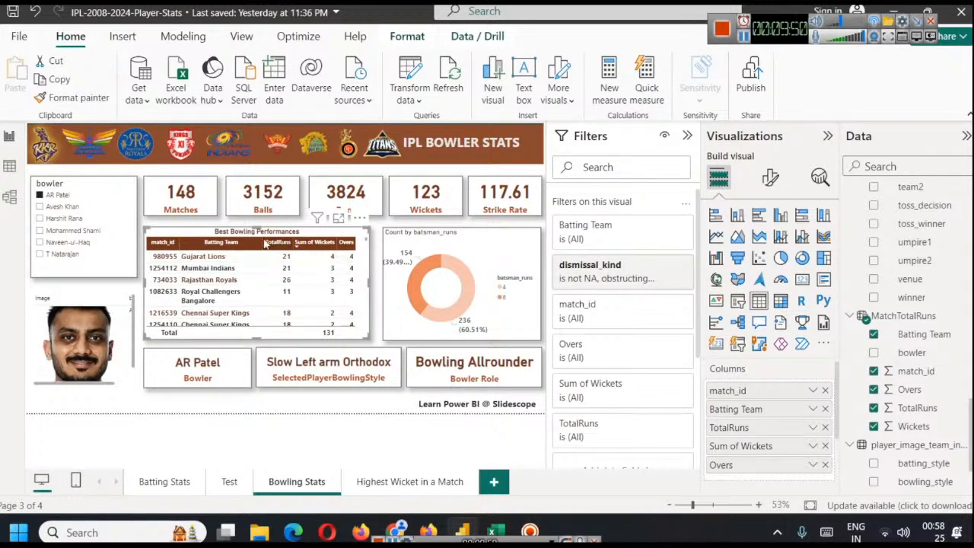
drag(259, 241, 271, 241)
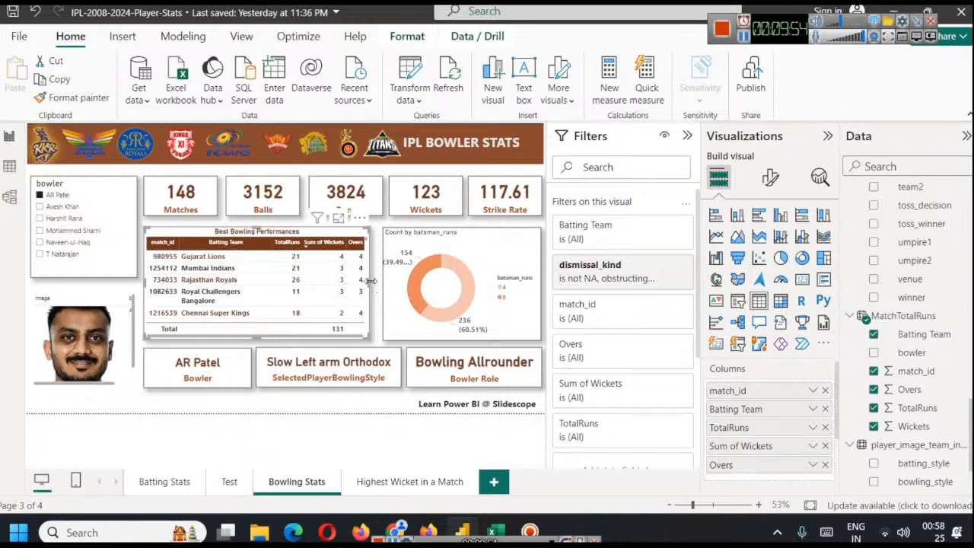
drag(373, 286, 376, 288)
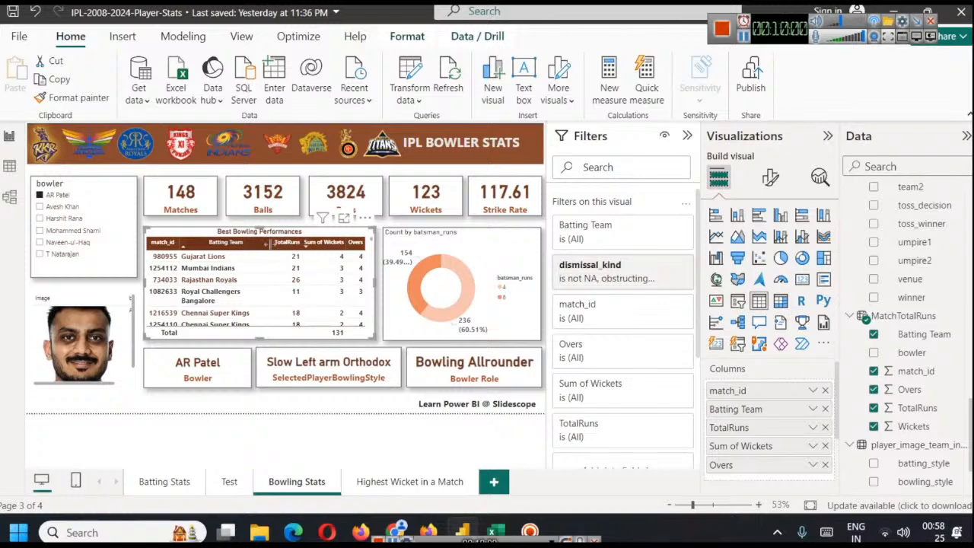
drag(266, 241, 272, 243)
drag(184, 244, 179, 244)
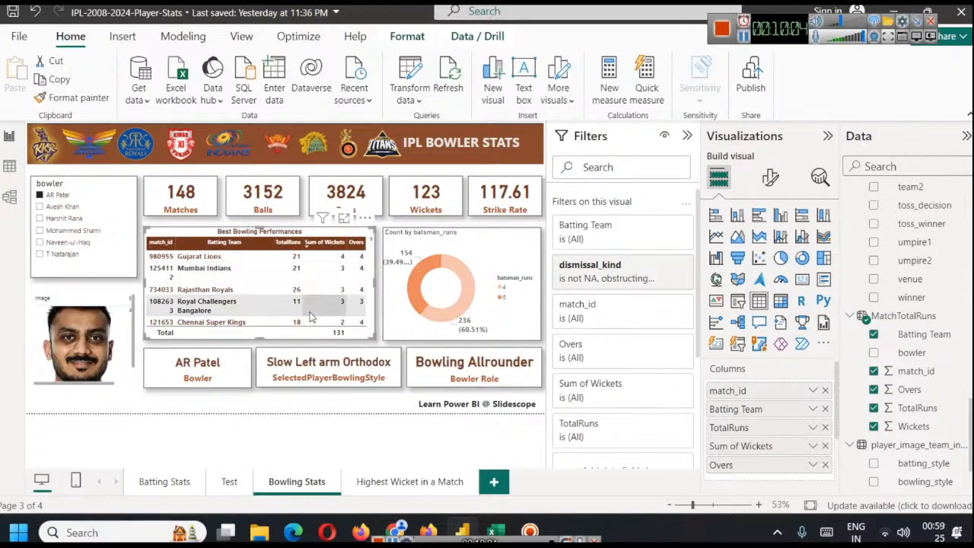
drag(175, 241, 180, 240)
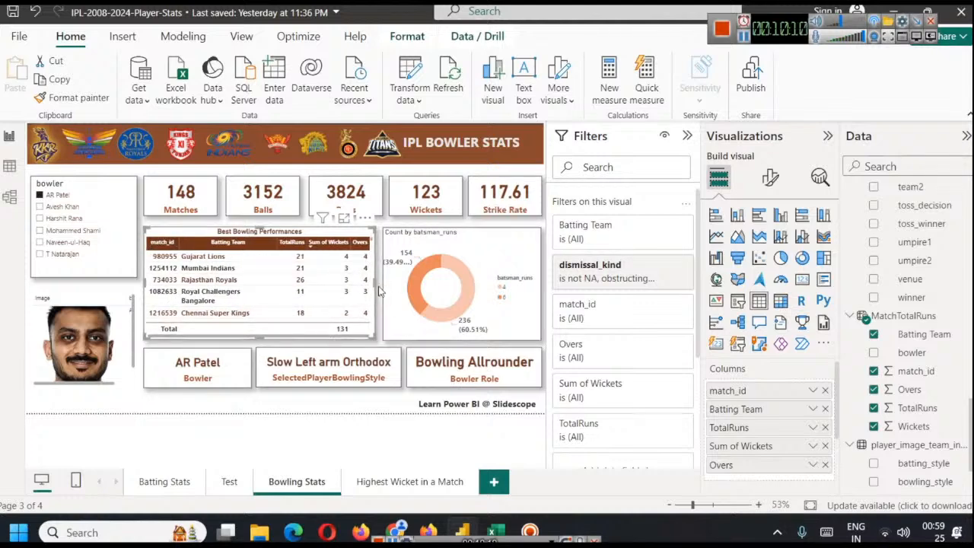
drag(375, 283, 383, 291)
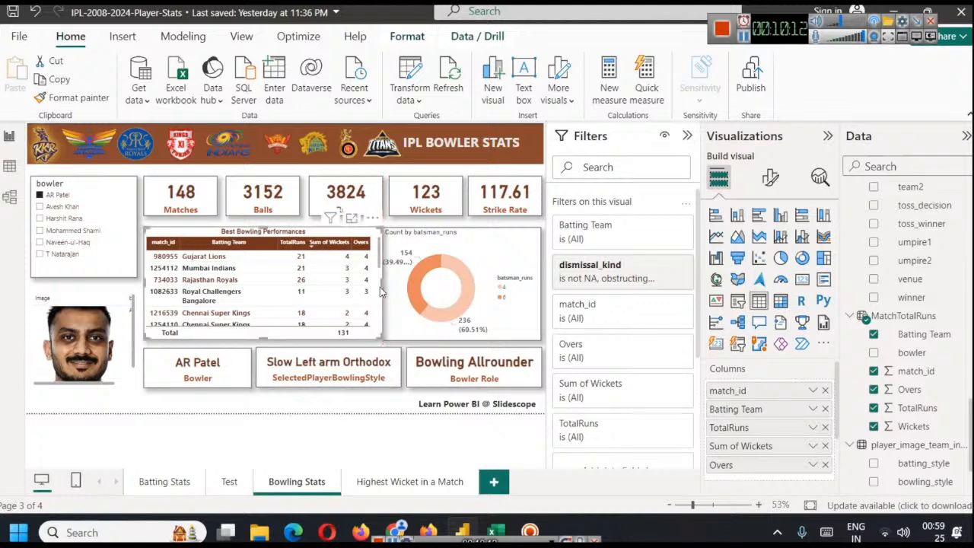
click(543, 316)
click(376, 280)
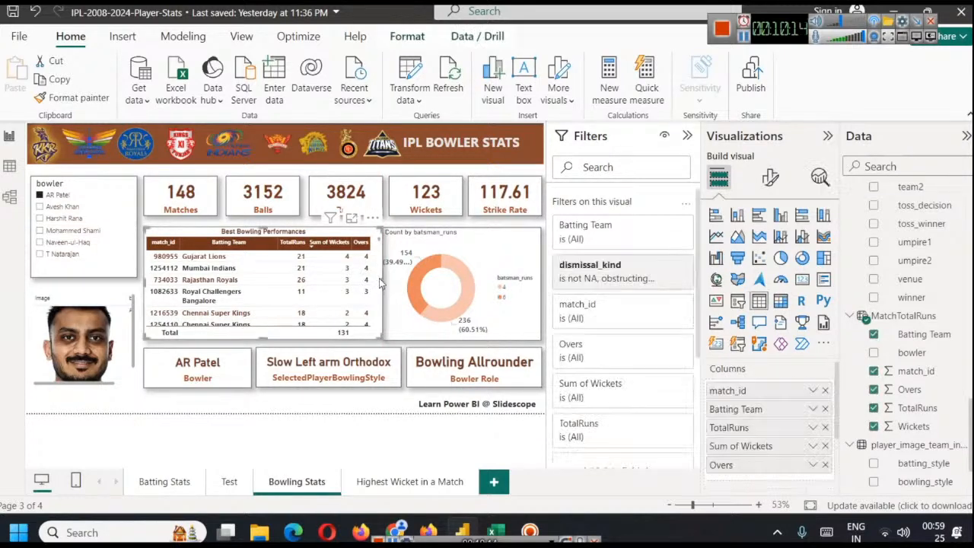
drag(378, 284, 370, 286)
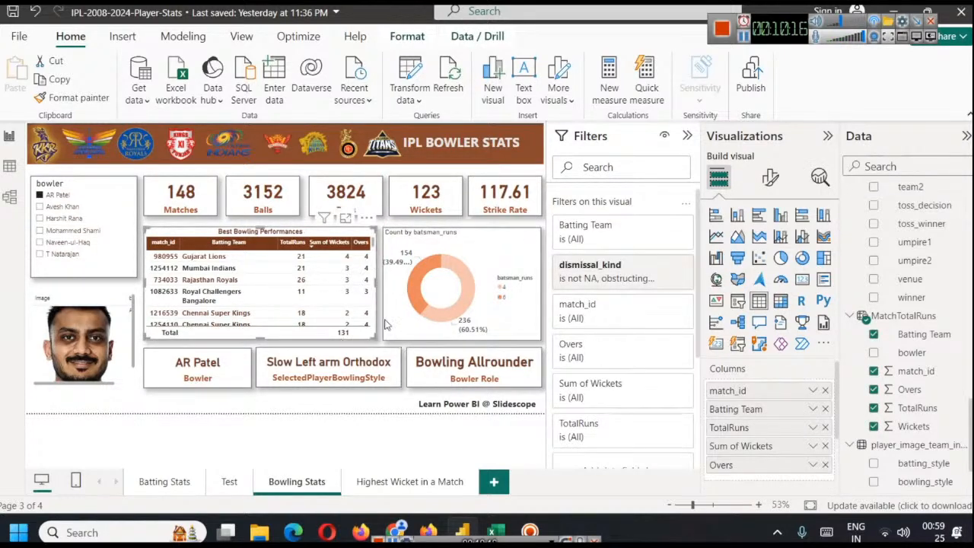
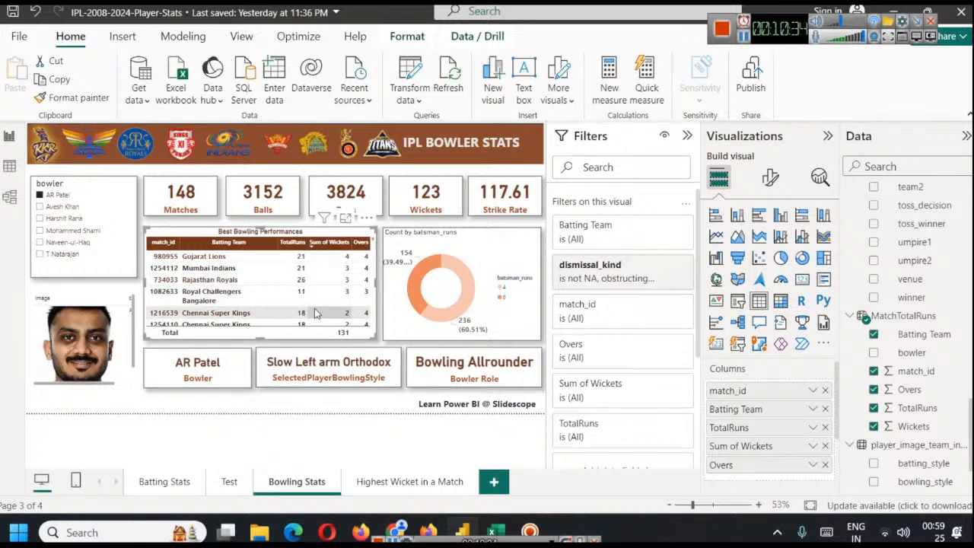
Review the Best Bowling Performances rows and the values selected in the table's dismissal_kind filter
scroll(316, 314, down, 8)
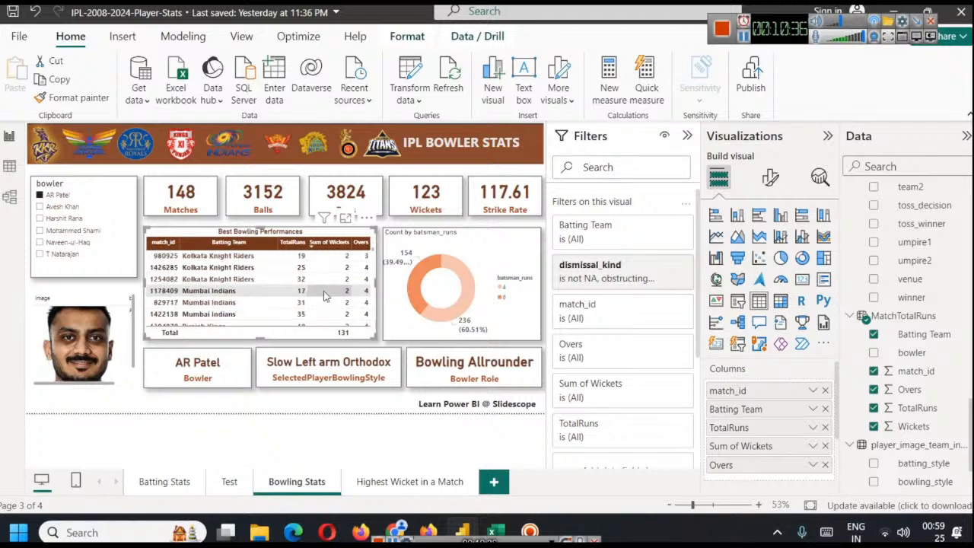
scroll(323, 296, up, 8)
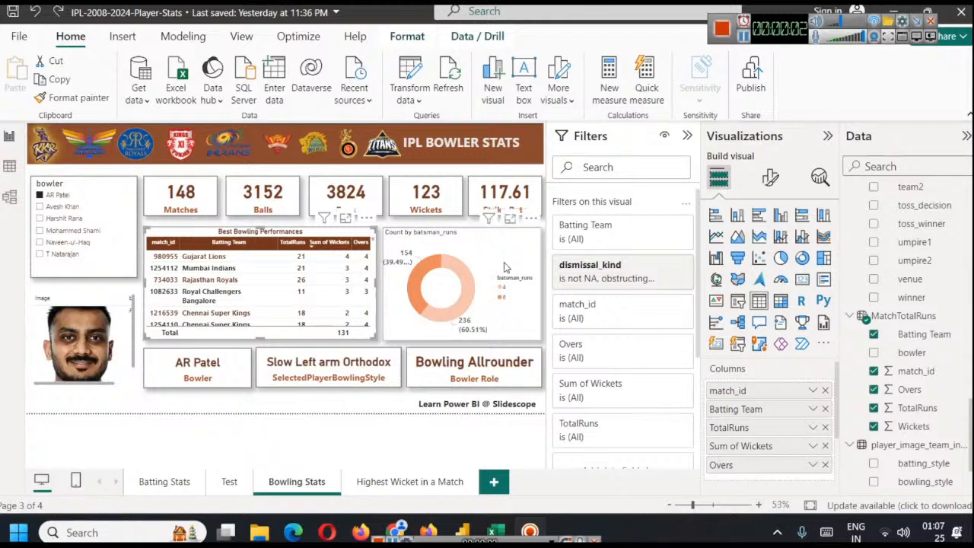
click(648, 266)
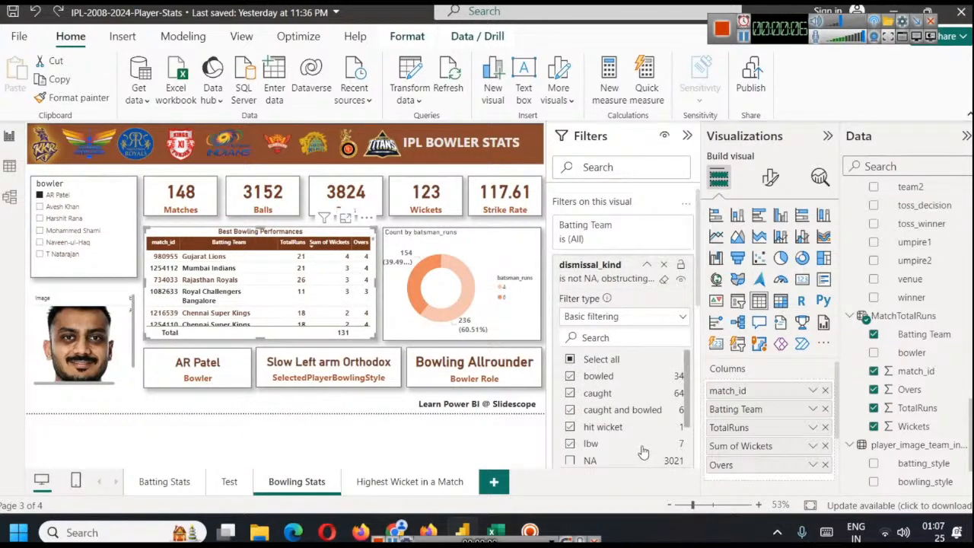
click(646, 265)
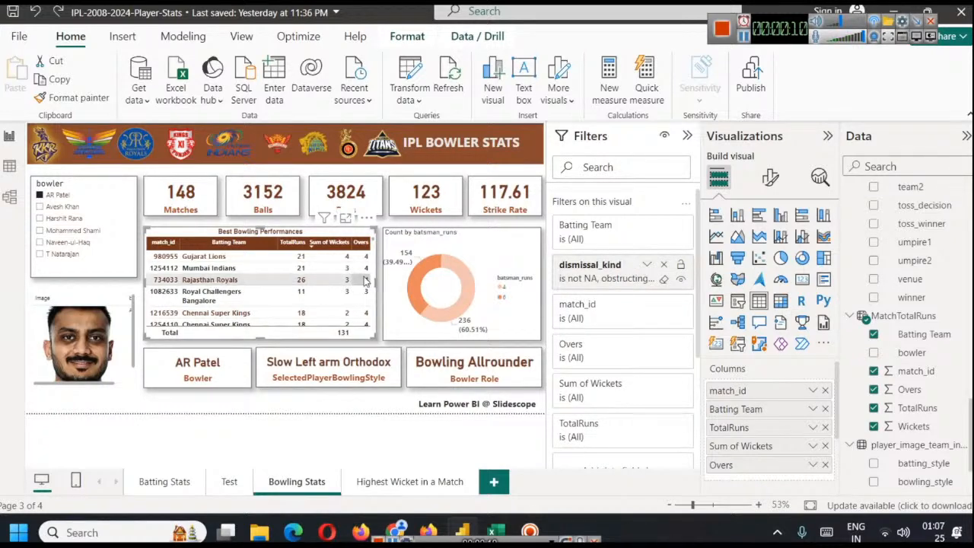
Filter the page to bowler Avesh Khan and check his career BBM figure in the Bowling stats on iplt20.com in the browser
click(67, 208)
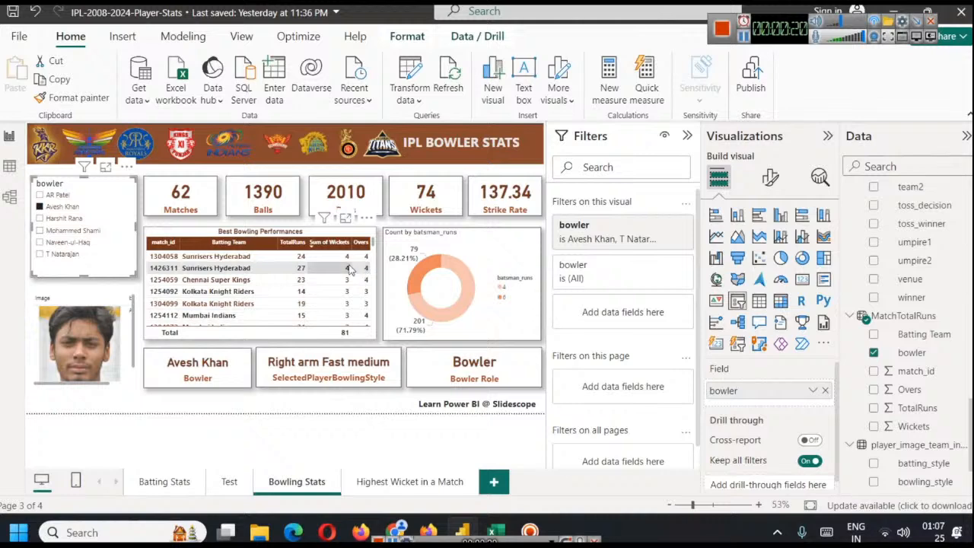
click(394, 531)
click(526, 13)
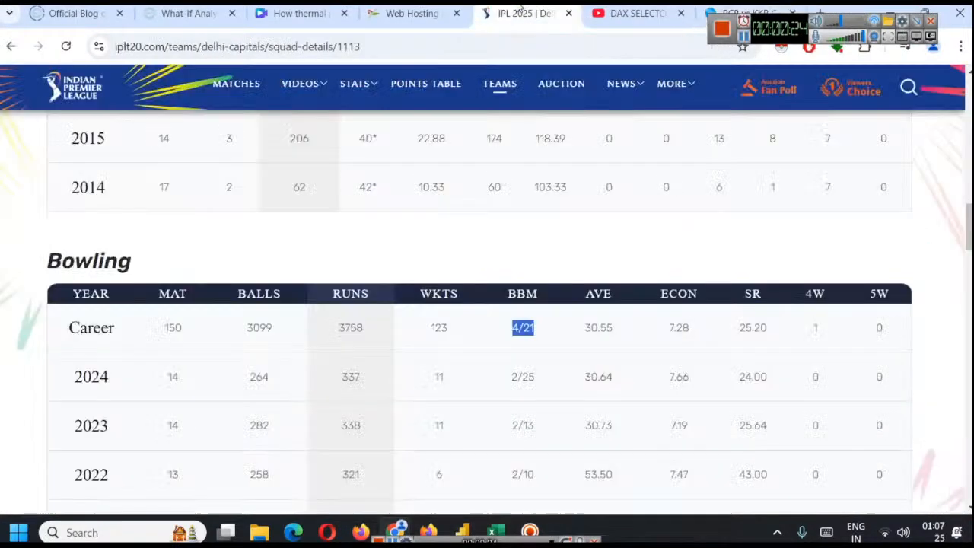
click(744, 37)
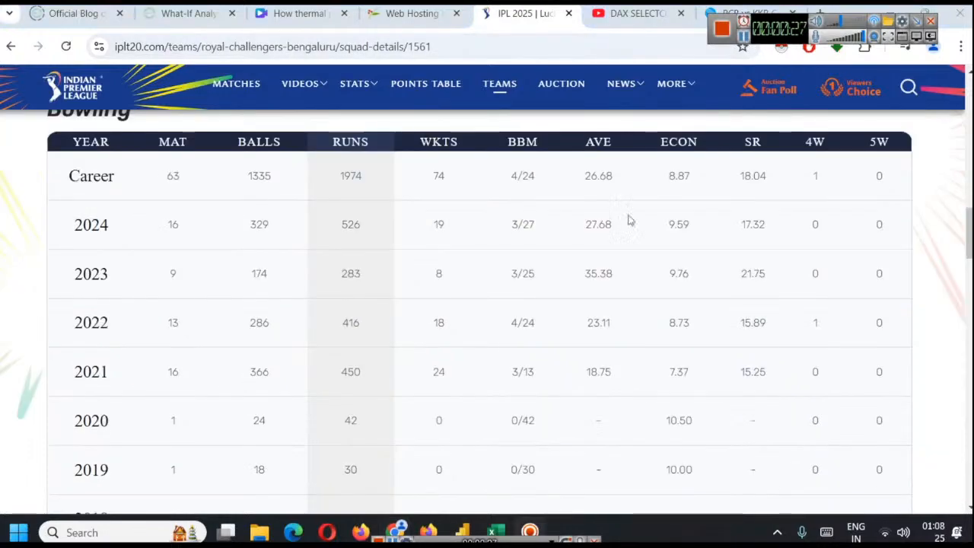
scroll(586, 335, up, 6)
scroll(586, 327, up, 5)
scroll(555, 289, down, 6)
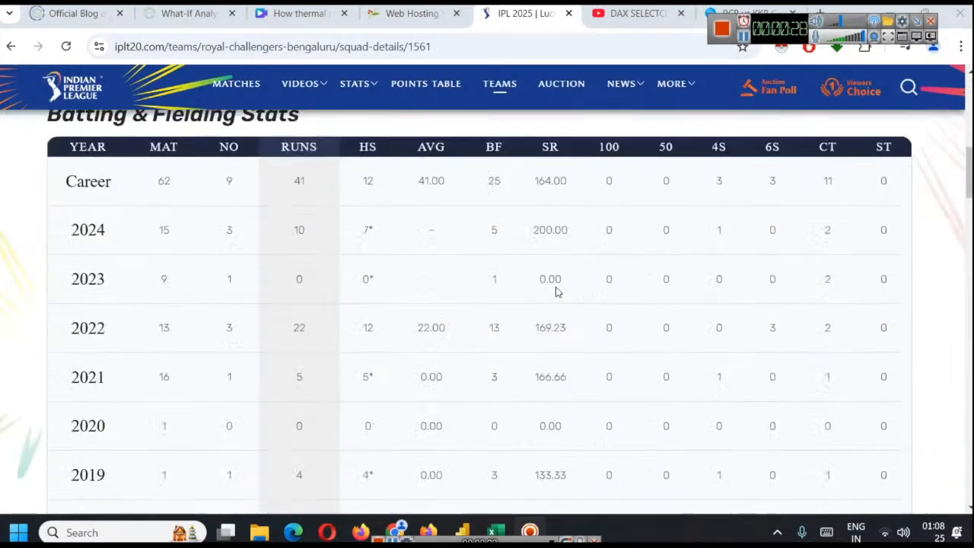
scroll(541, 273, up, 2)
scroll(528, 322, up, 2)
scroll(525, 321, down, 7)
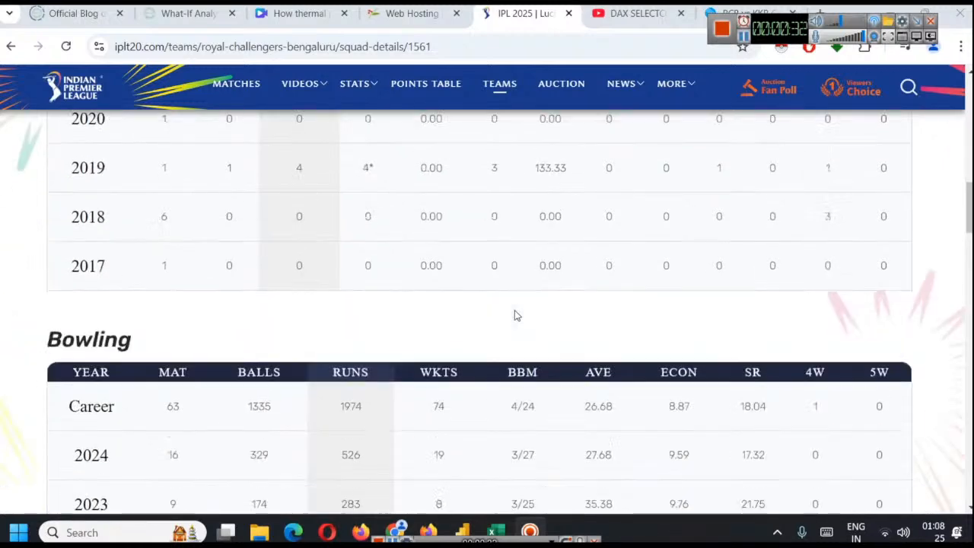
drag(539, 331, 510, 335)
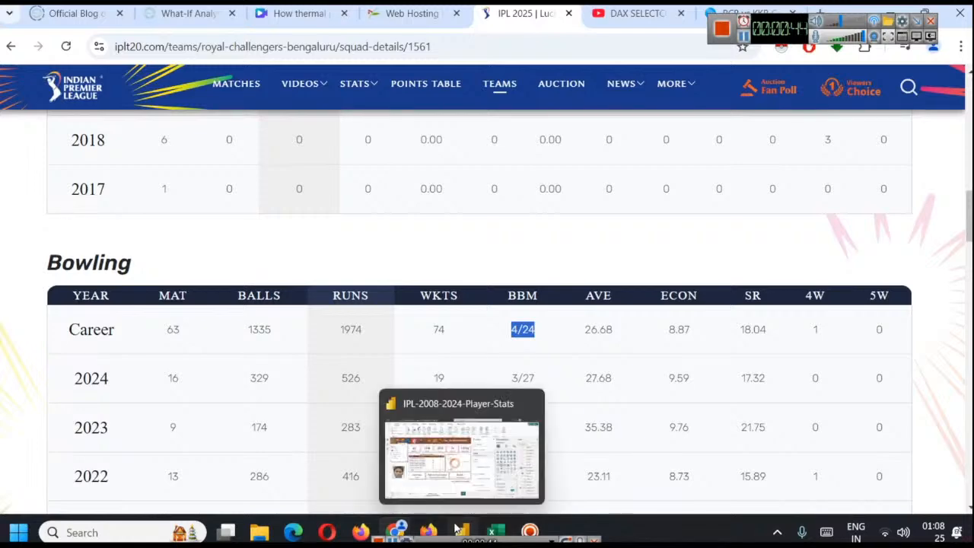
Switch back to Power BI and remove batsman_runs and Count from the donut chart's legend and values
click(464, 457)
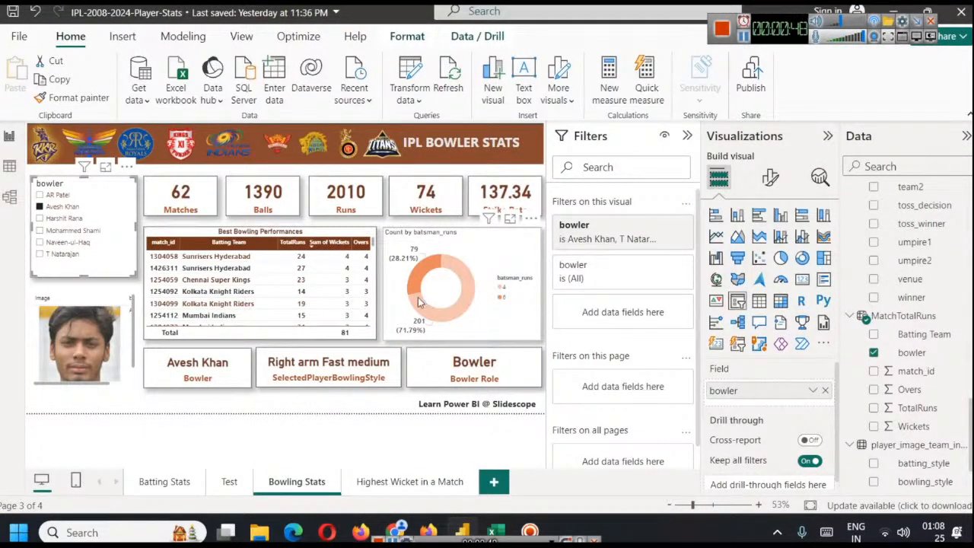
click(447, 238)
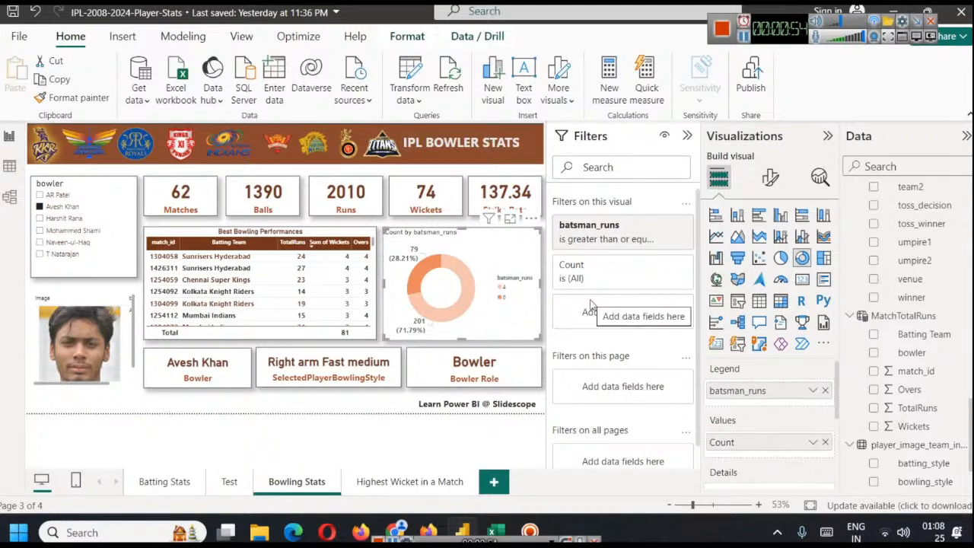
click(825, 390)
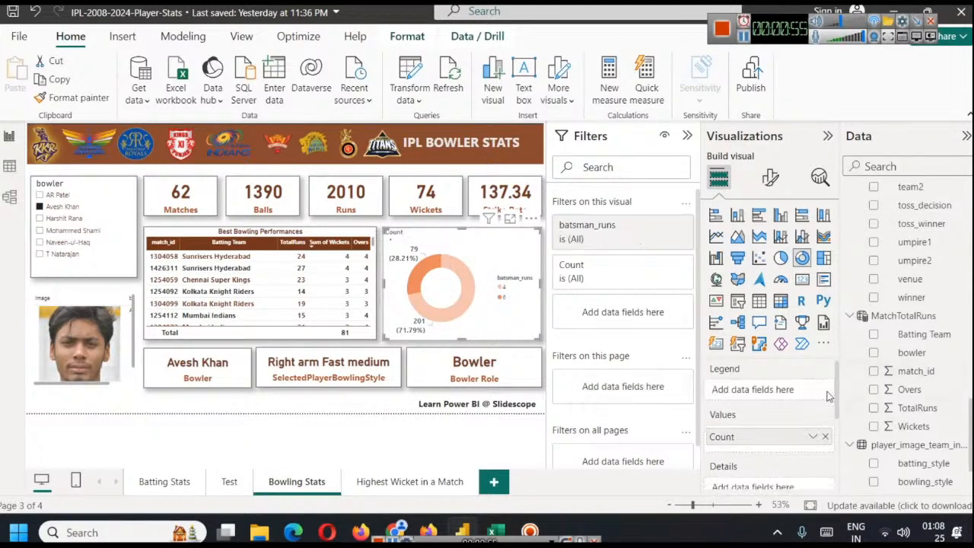
click(825, 442)
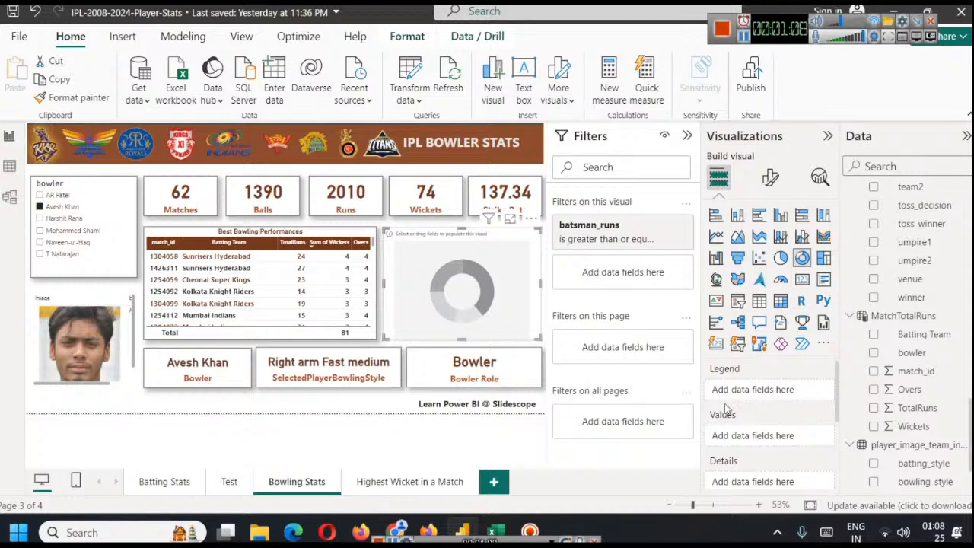
Use dismissal_kind from the deliveries table as the donut chart's legend
scroll(885, 332, up, 2)
scroll(898, 333, up, 4)
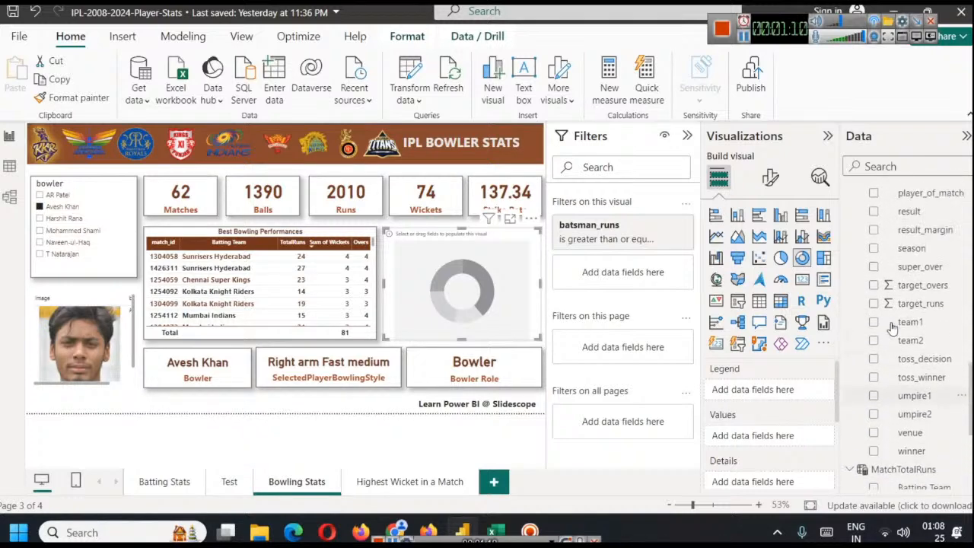
scroll(917, 335, down, 8)
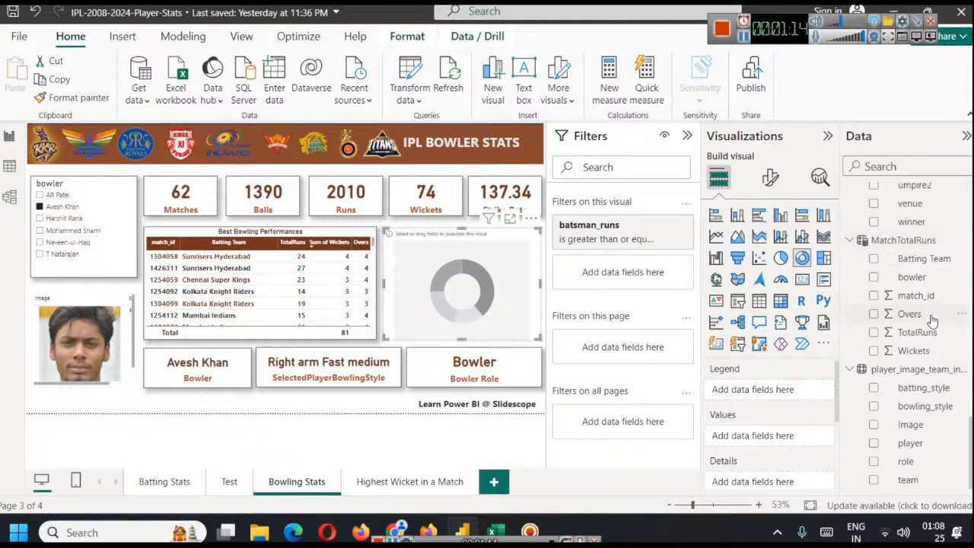
scroll(926, 362, up, 11)
scroll(926, 365, up, 7)
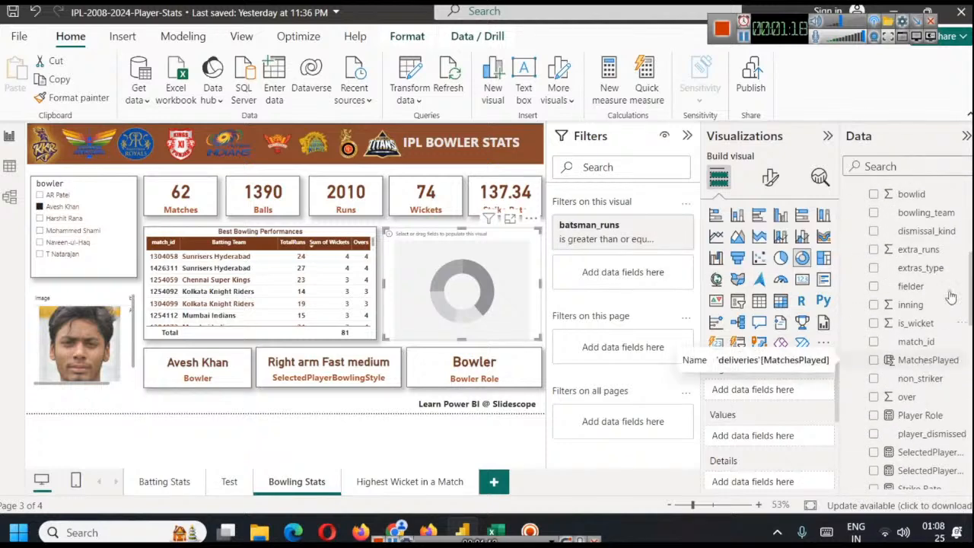
drag(926, 238, 781, 393)
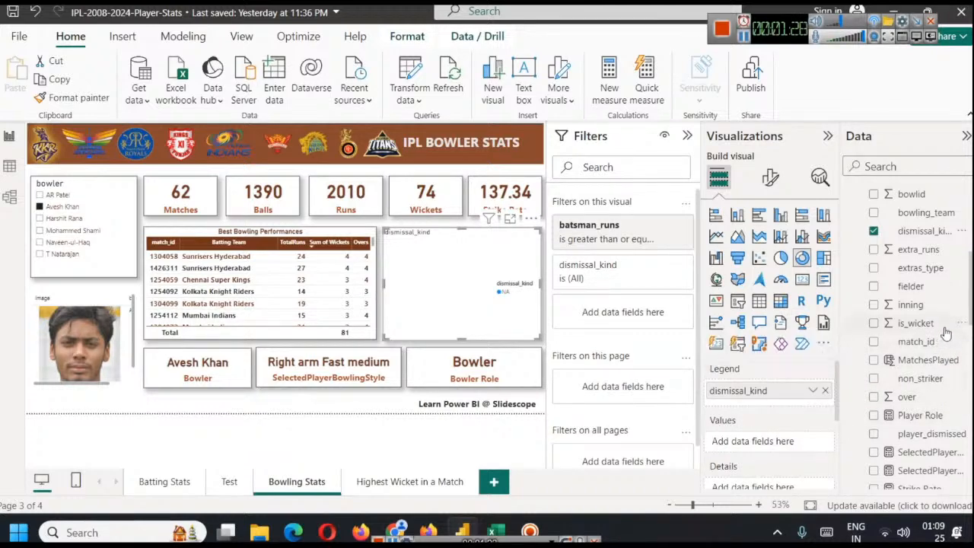
Use match_id from the deliveries table as the donut chart's values
scroll(941, 377, down, 2)
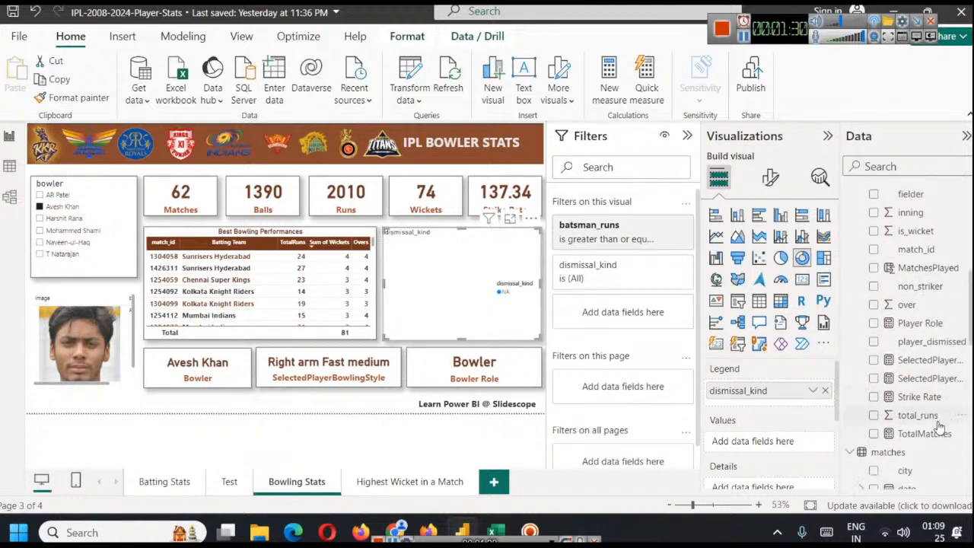
scroll(920, 407, down, 4)
scroll(909, 415, up, 9)
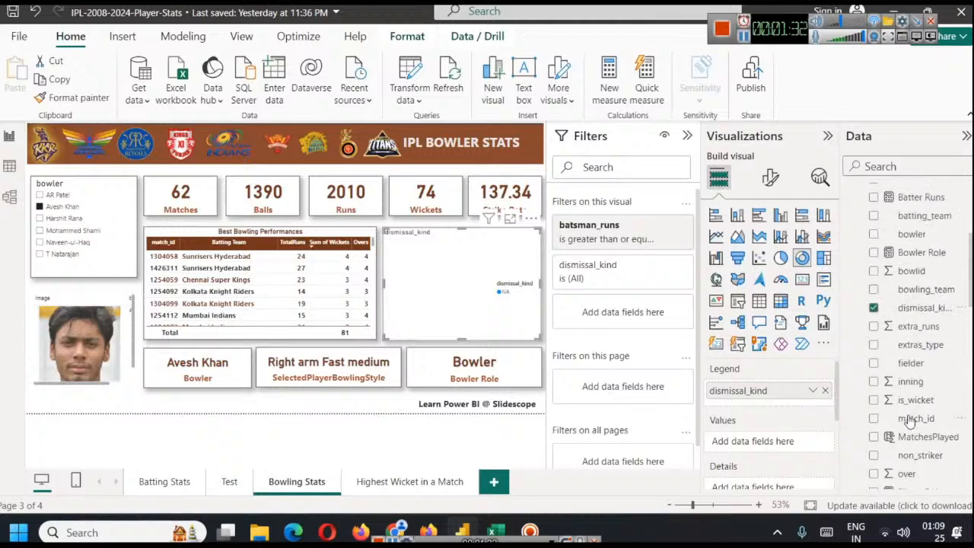
scroll(925, 396, down, 3)
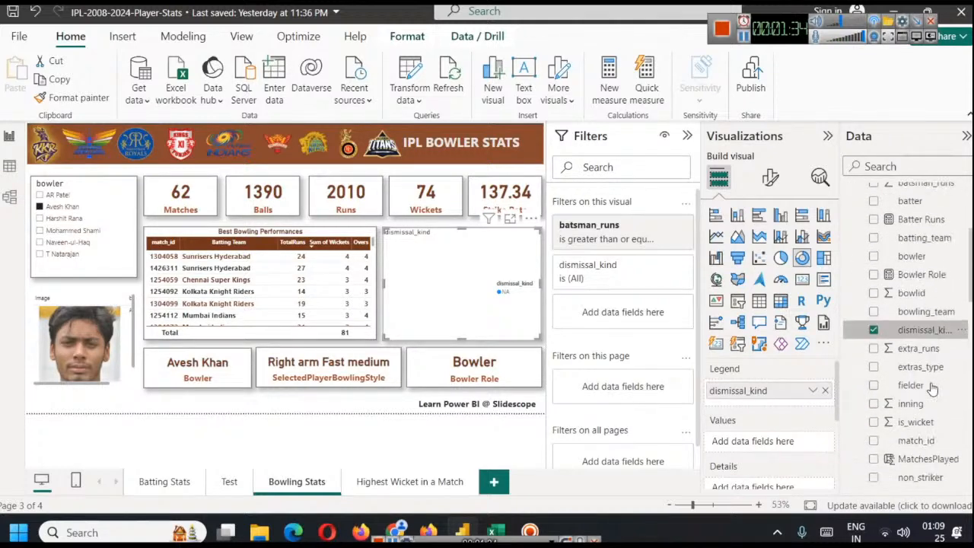
scroll(932, 386, down, 1)
drag(921, 342, 780, 441)
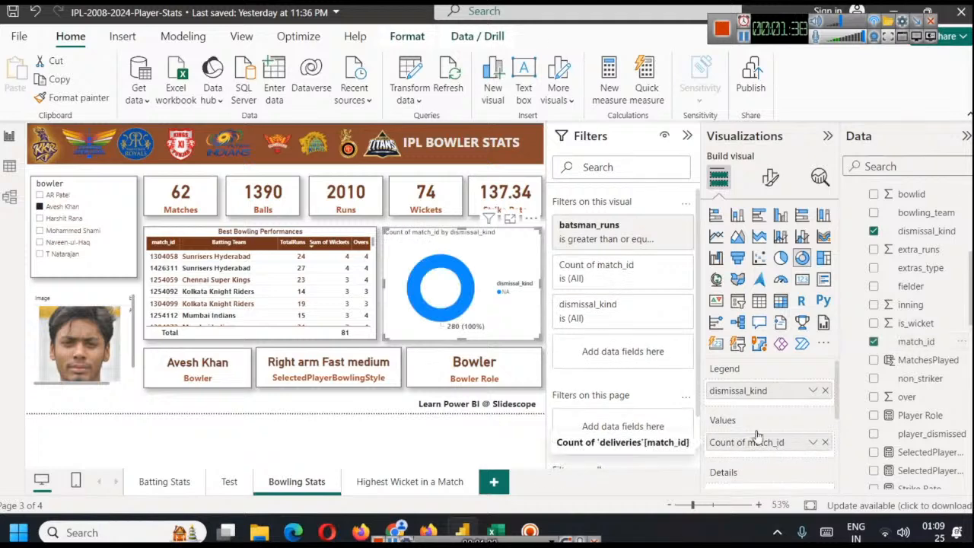
Remove the batsman_runs filter from the donut chart and filter dismissal_kind to every value except NA
click(743, 36)
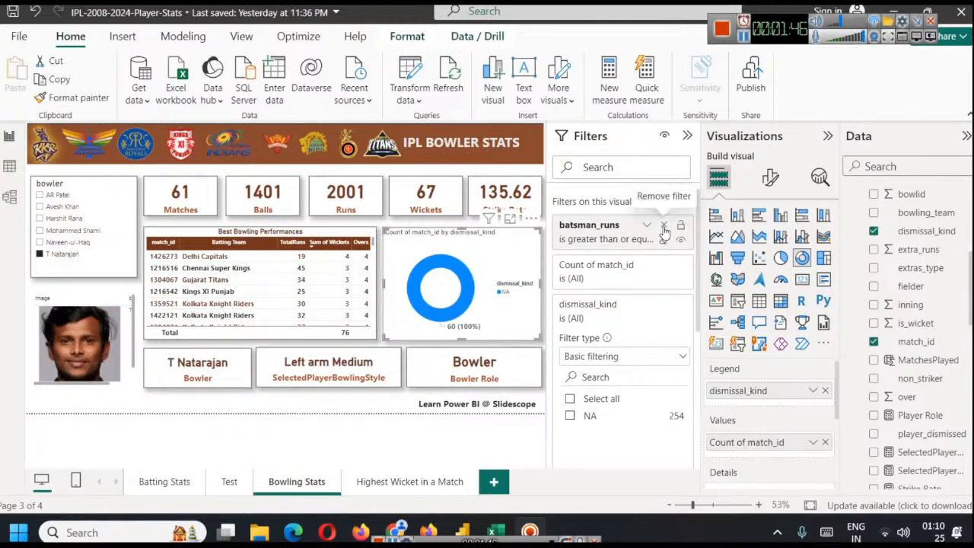
click(664, 228)
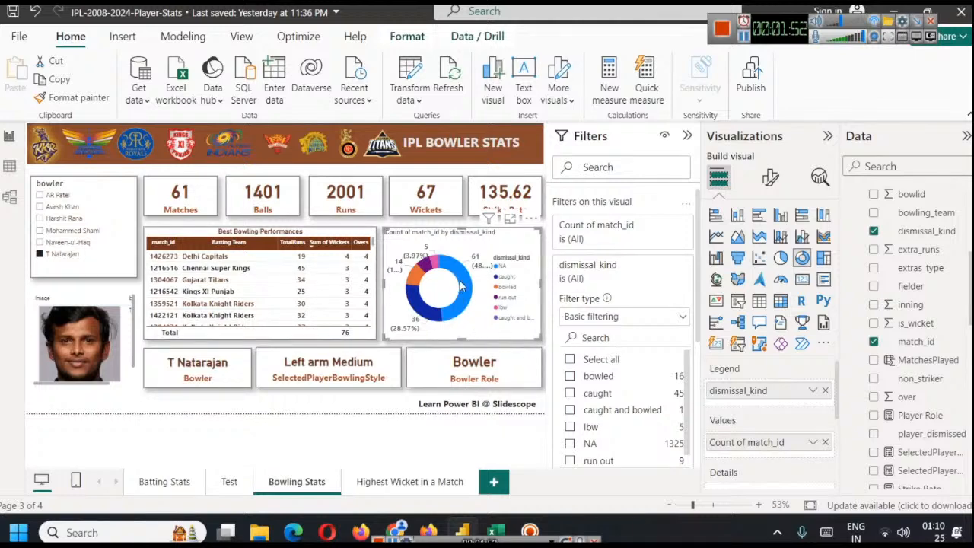
mouse_move(460, 284)
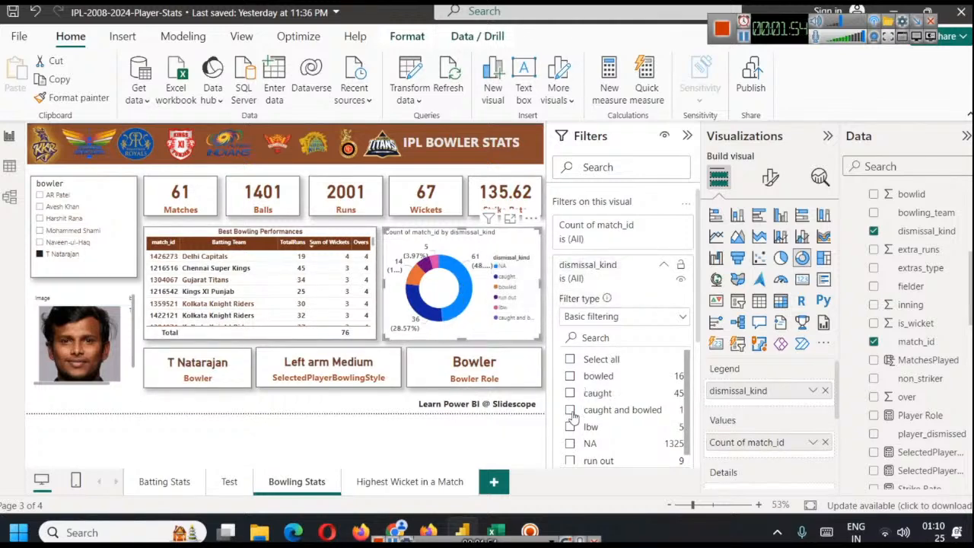
click(571, 445)
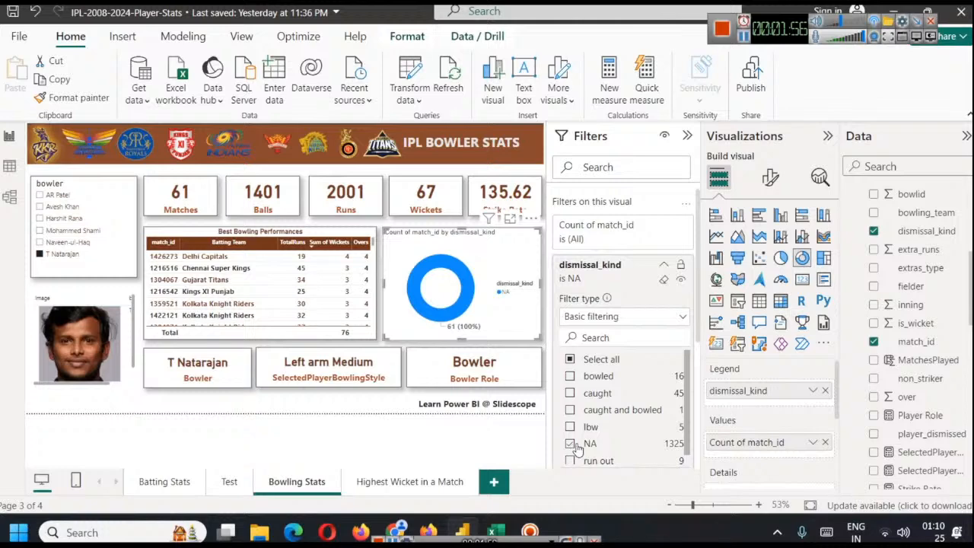
click(571, 445)
click(570, 359)
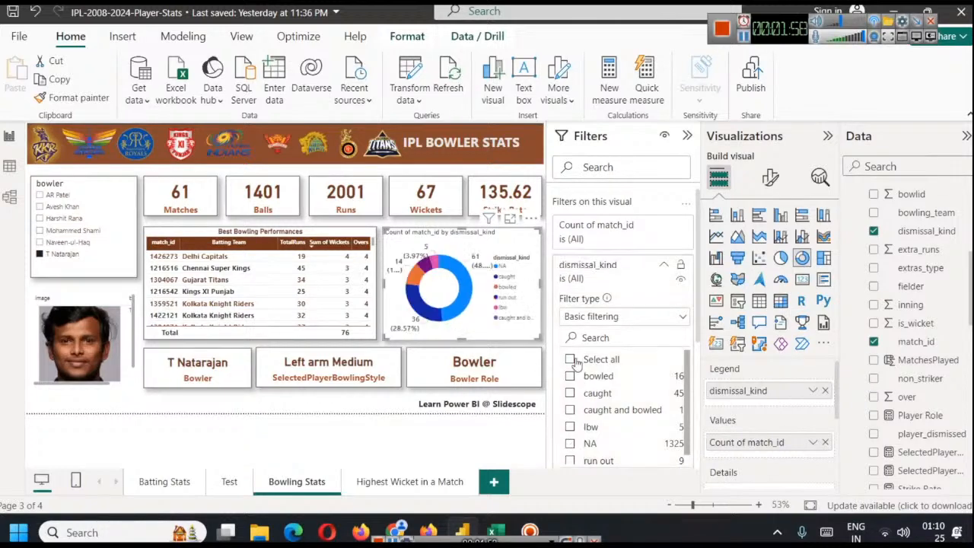
click(570, 443)
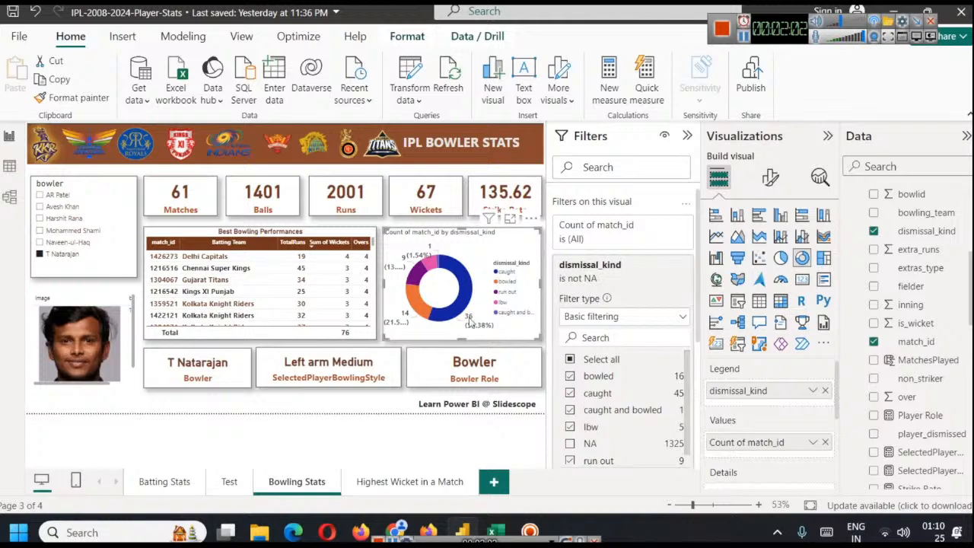
Open the donut chart in focus mode and examine the count and share of each dismissal kind
mouse_move(457, 276)
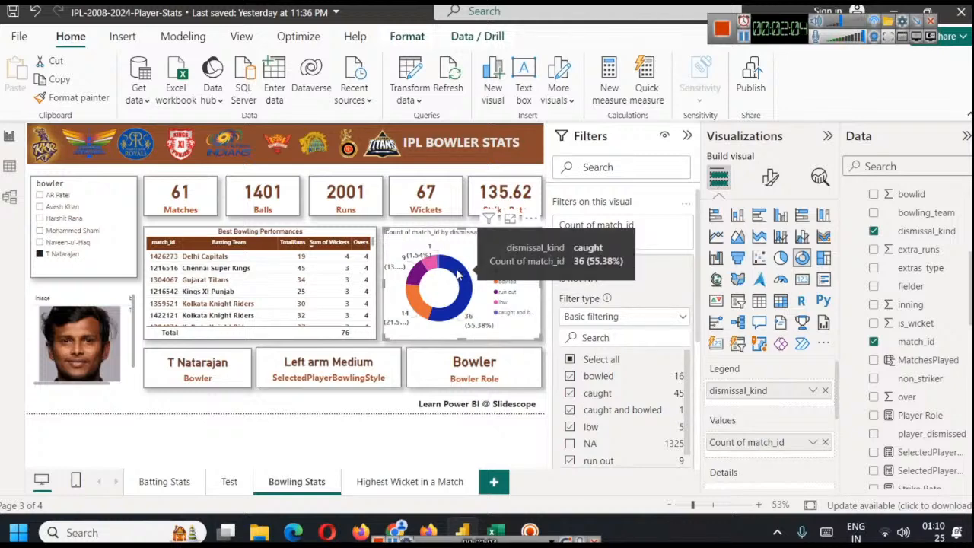
click(509, 219)
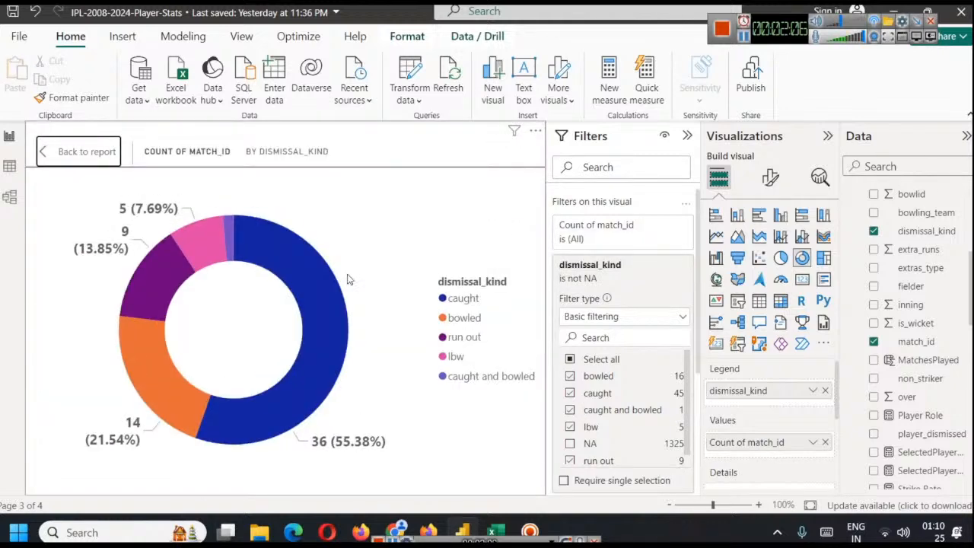
mouse_move(323, 299)
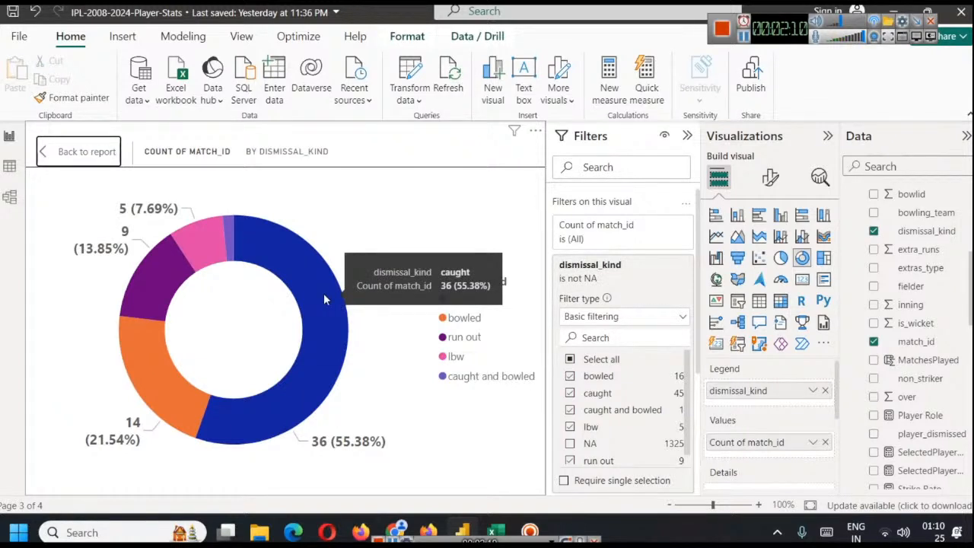
mouse_move(158, 391)
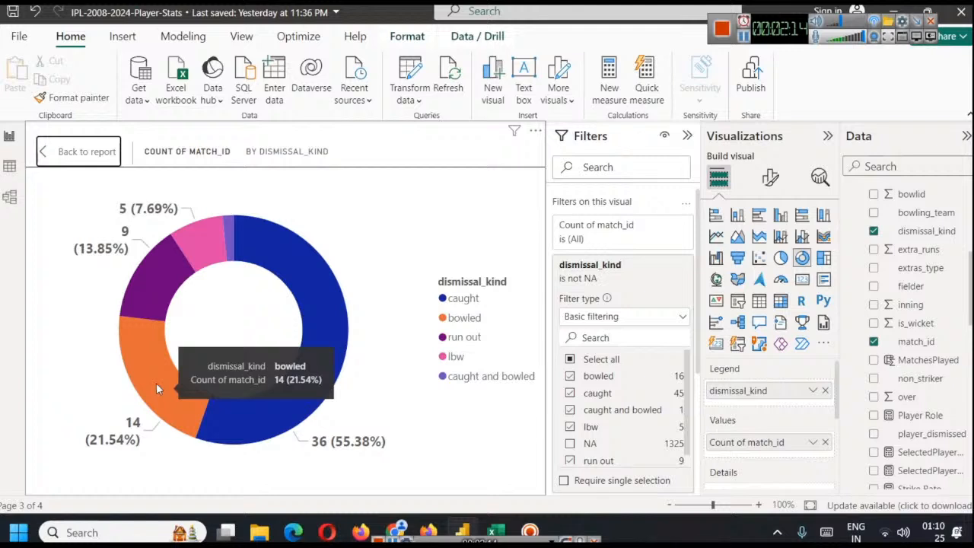
mouse_move(139, 283)
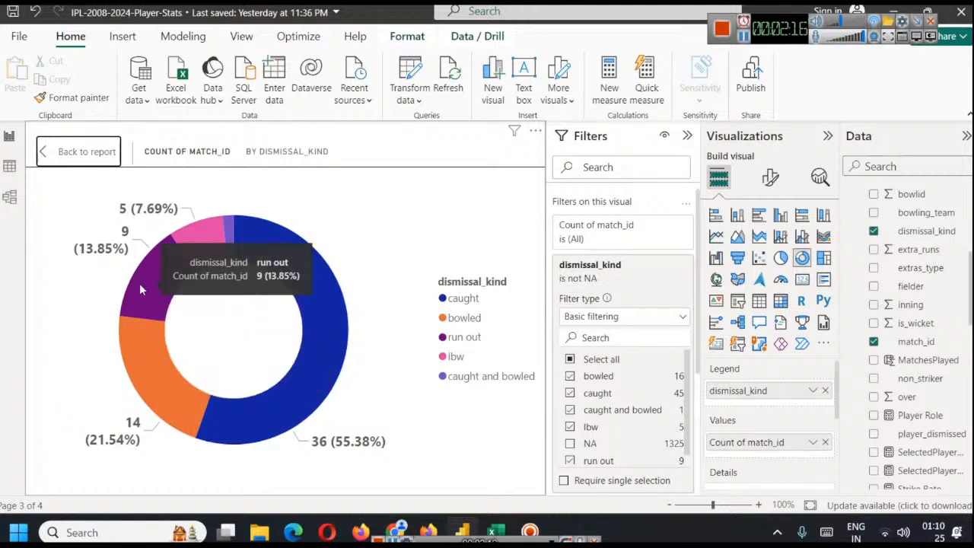
mouse_move(196, 240)
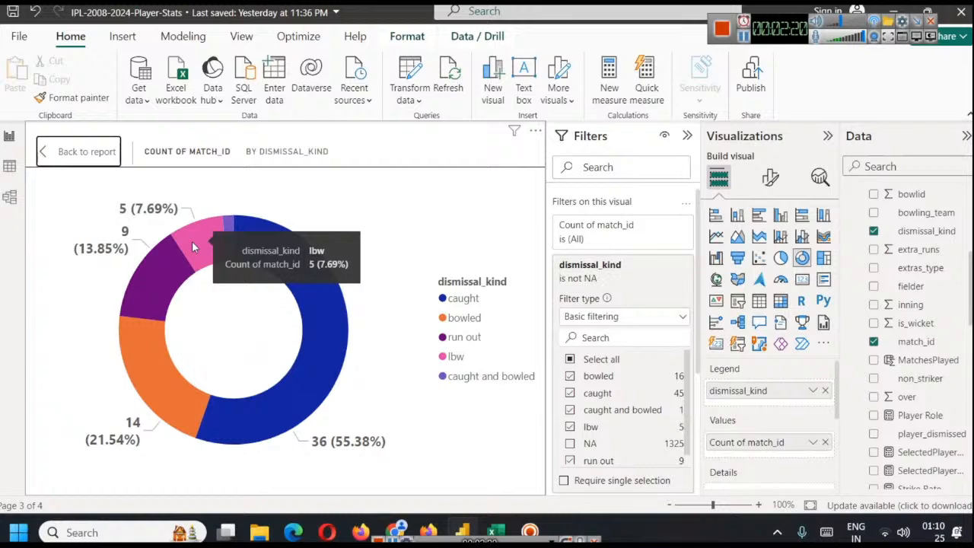
mouse_move(229, 233)
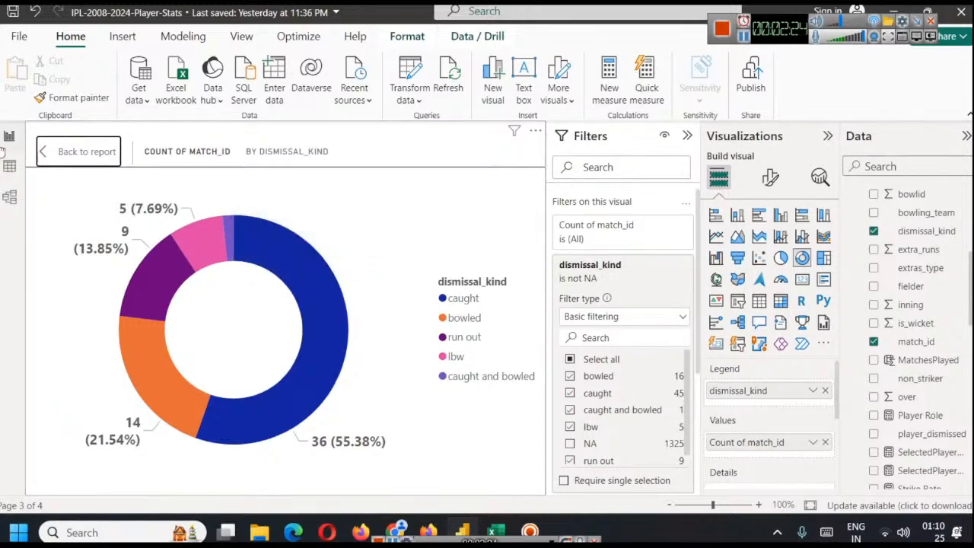
Return to the report page and rename the donut chart's values field to Dismissal Kind for this visual
click(50, 152)
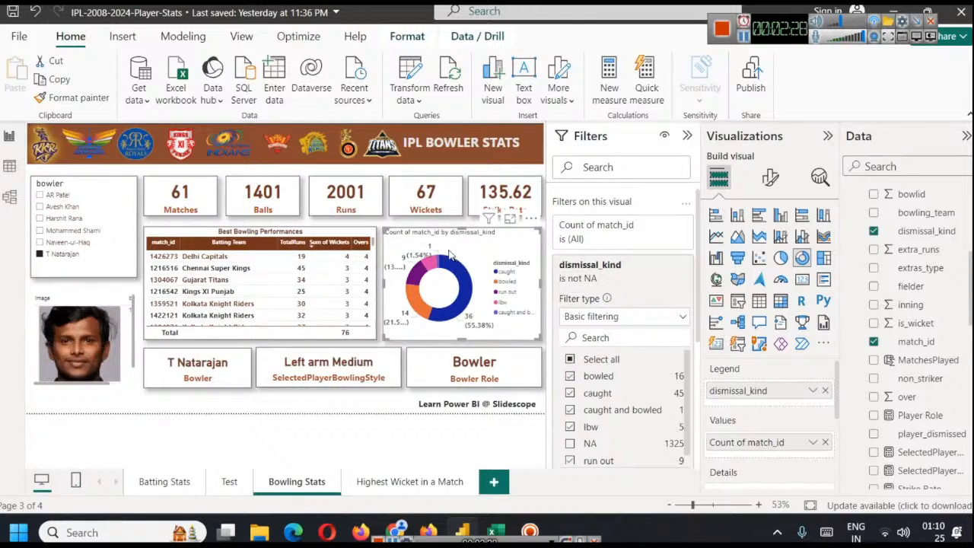
right_click(759, 446)
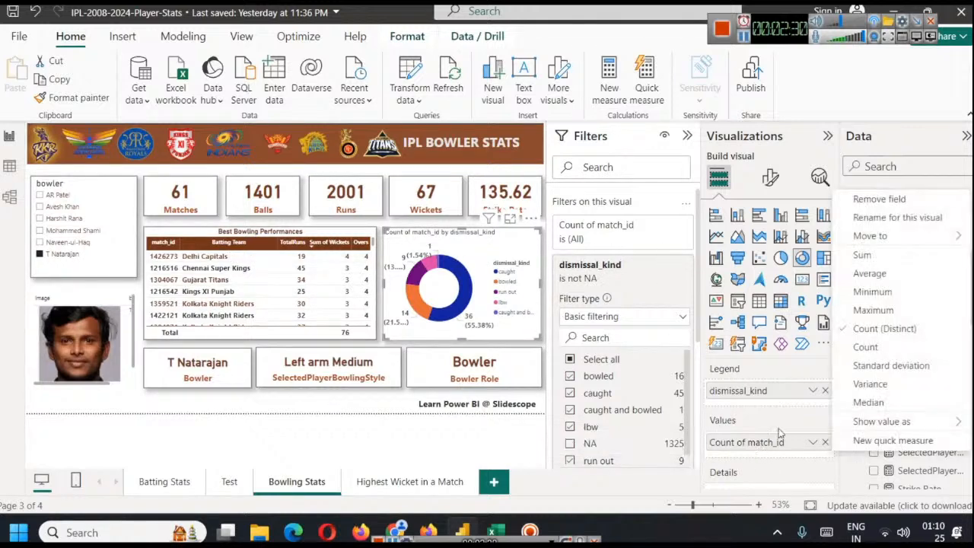
click(902, 219)
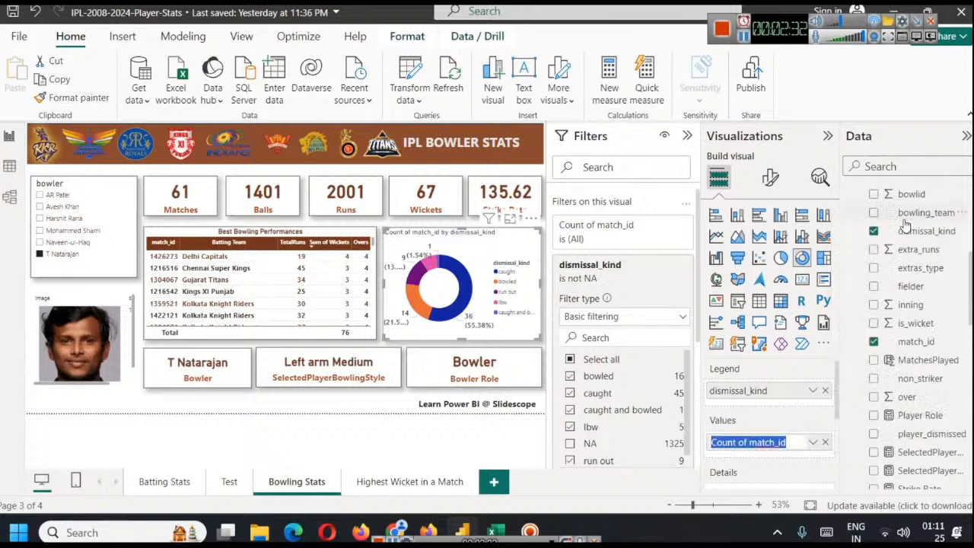
text(Dismissal Kind)
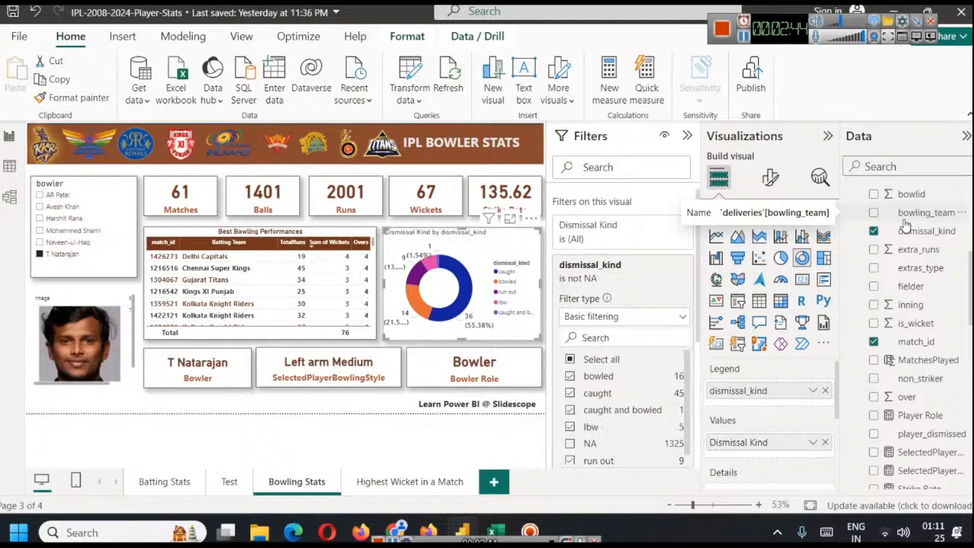
Rename the donut chart's legend field to Value Counts for this visual
right_click(760, 390)
click(891, 411)
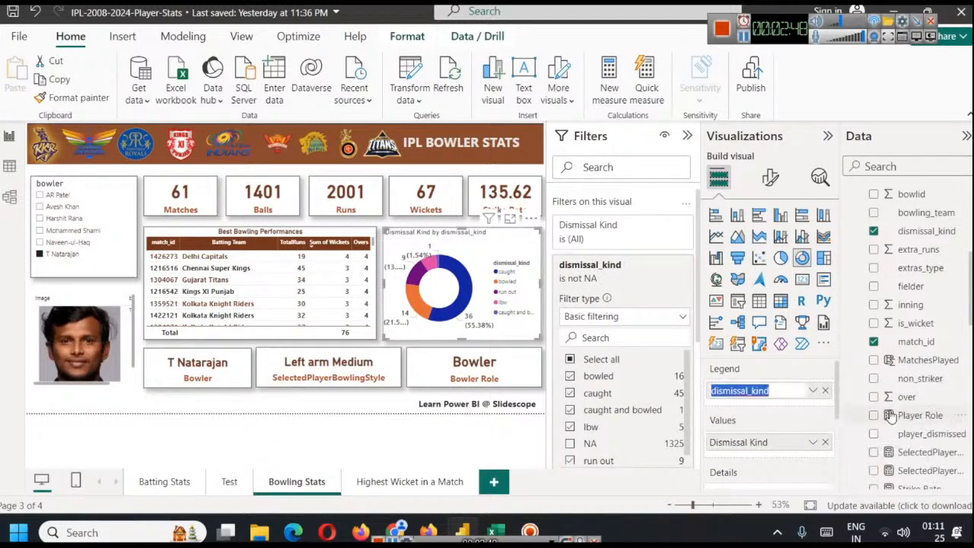
text(C)
text(Value Coun)
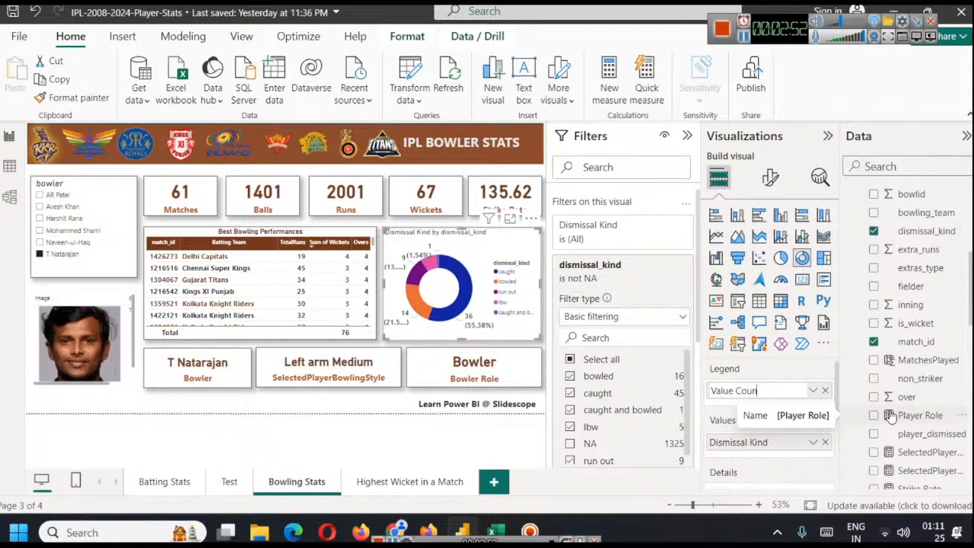
text(ts)
key(Return)
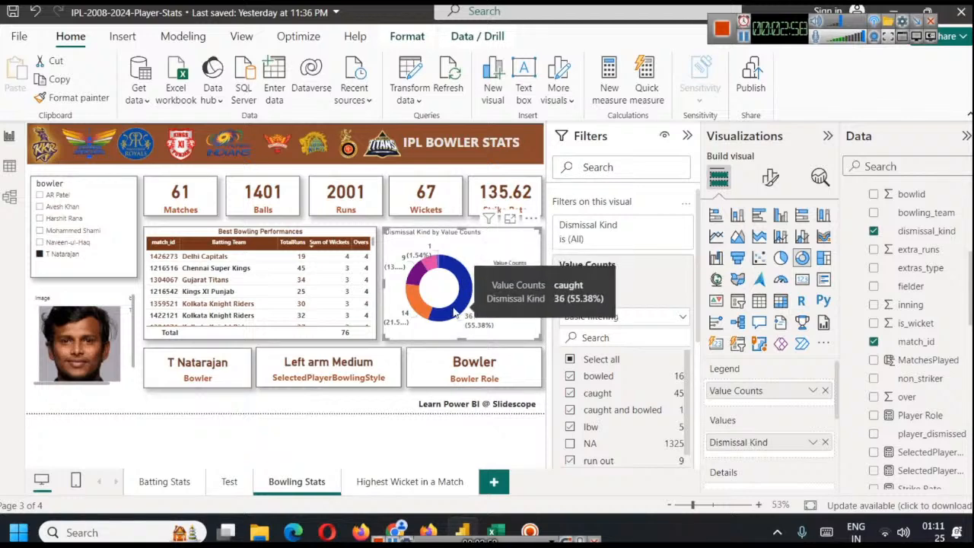
Select each bowler in the slicer in turn, ending on AR Patel, and examine how the cards, table and donut chart respond
click(58, 219)
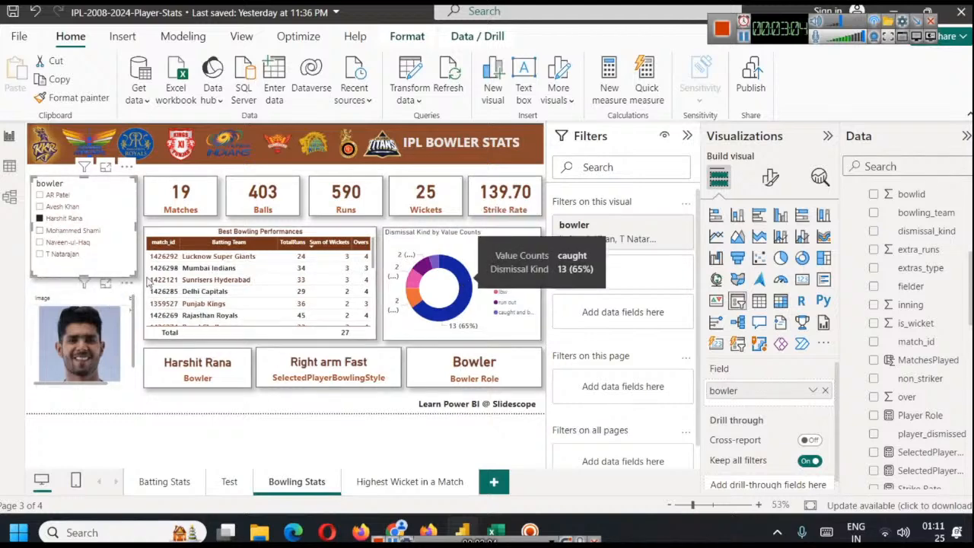
click(59, 197)
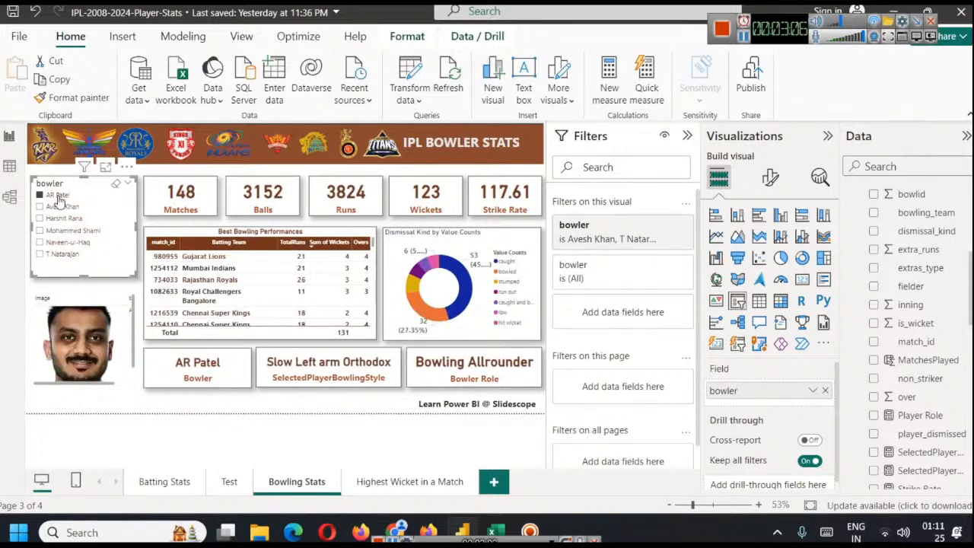
click(64, 207)
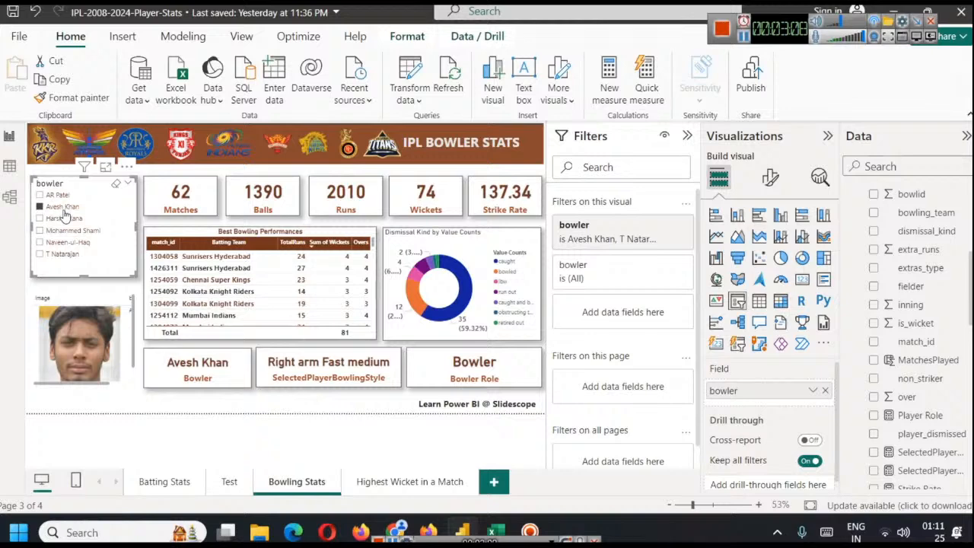
click(64, 218)
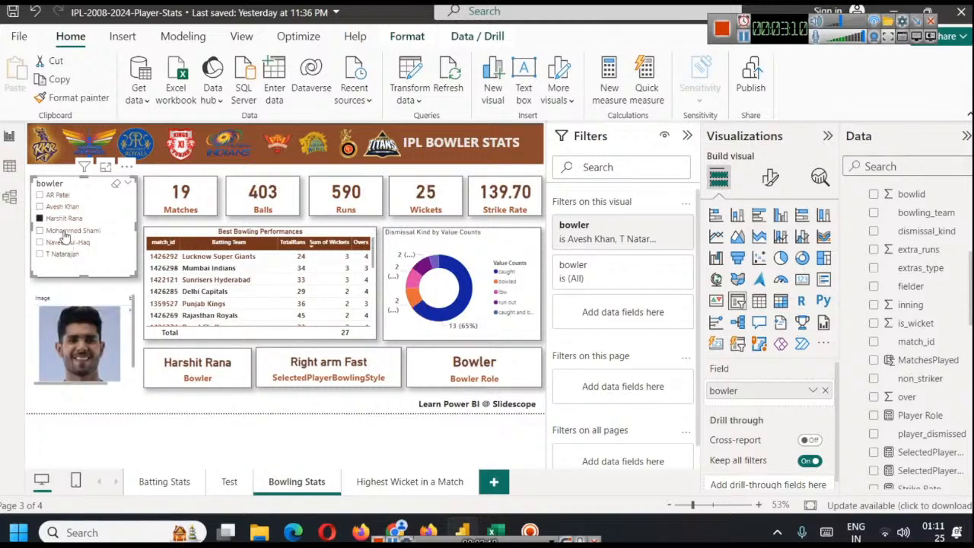
click(64, 232)
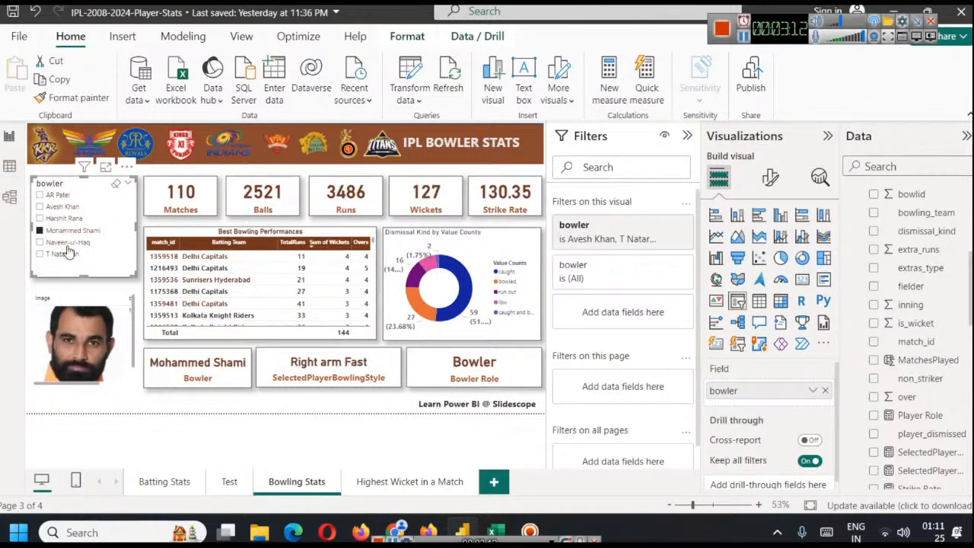
click(67, 243)
click(63, 255)
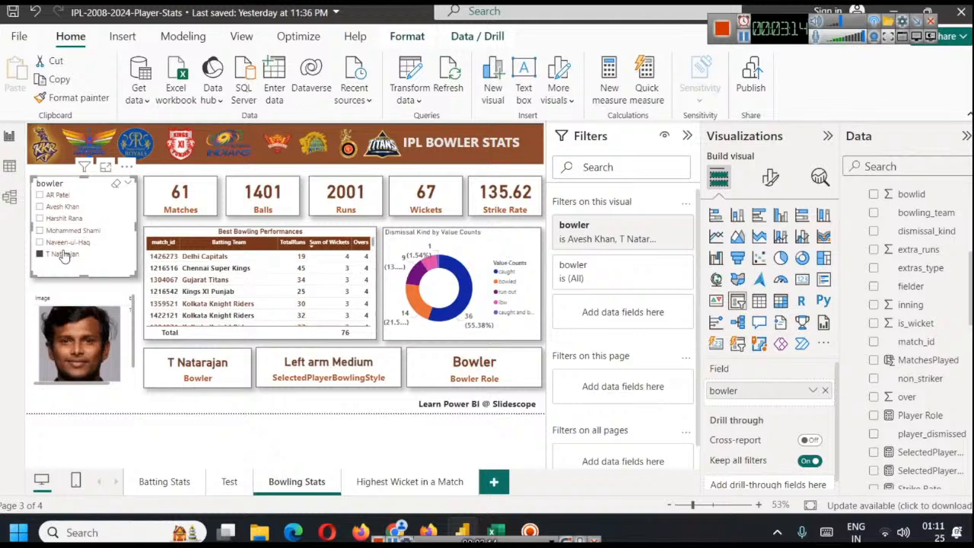
click(55, 196)
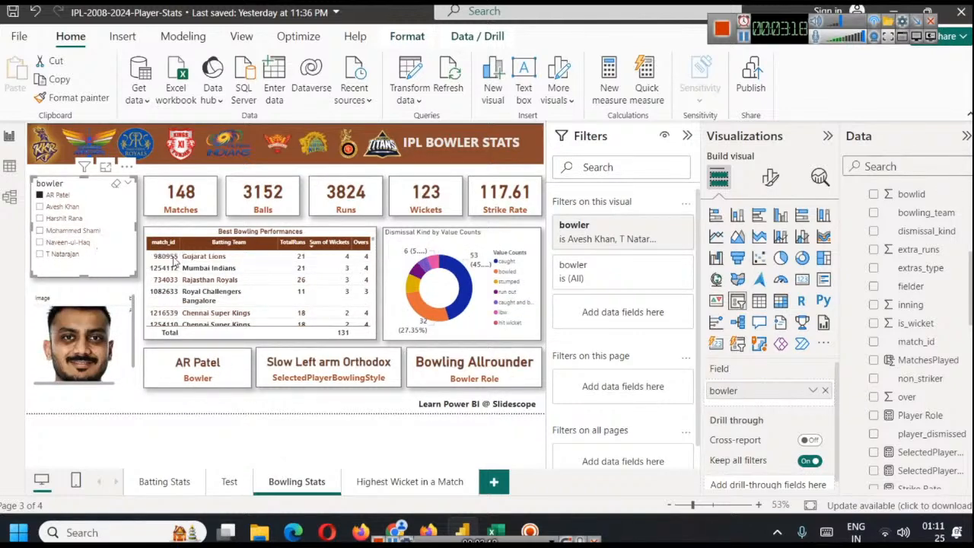
mouse_move(426, 317)
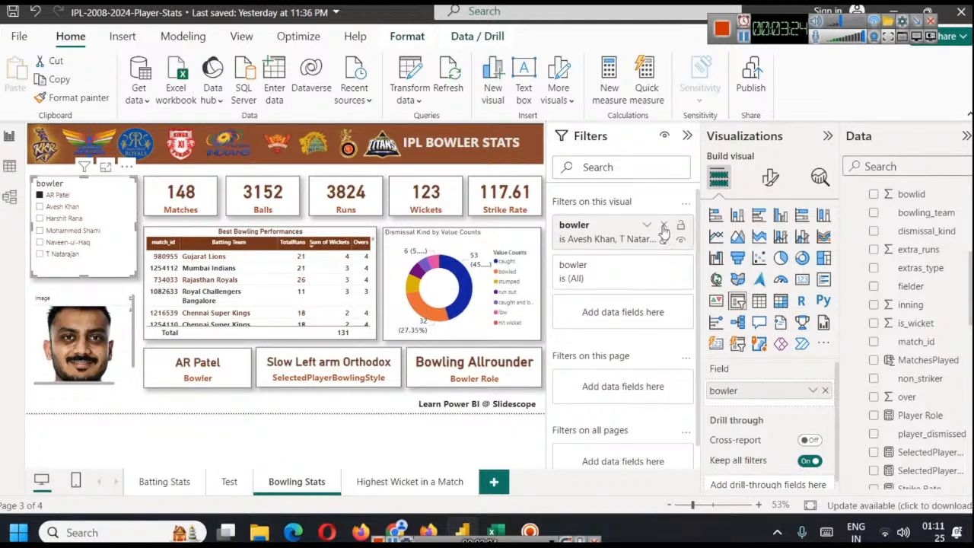
Search for jj in the bowler slicer's visual-level filter and add JJ Bumrah to the included bowlers
click(648, 226)
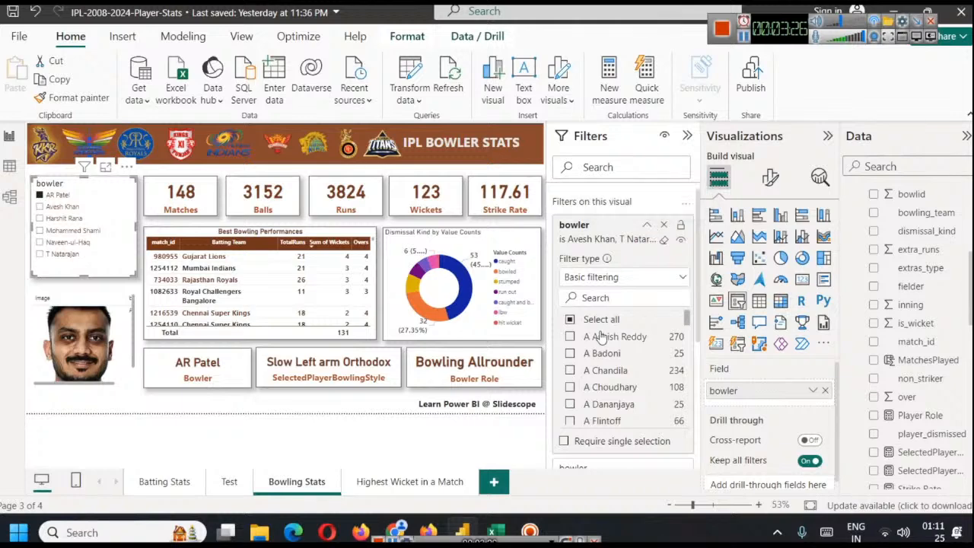
click(603, 283)
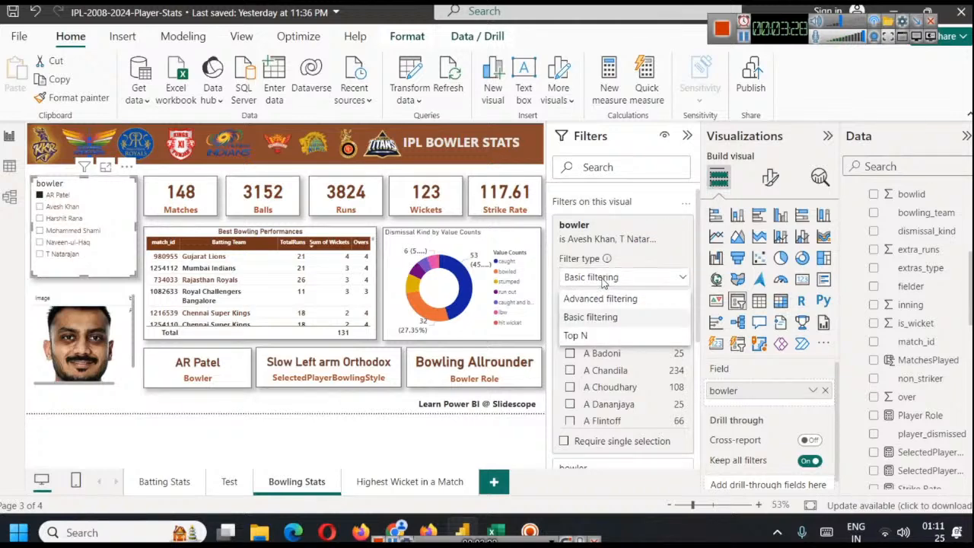
click(680, 285)
click(599, 298)
text(jj)
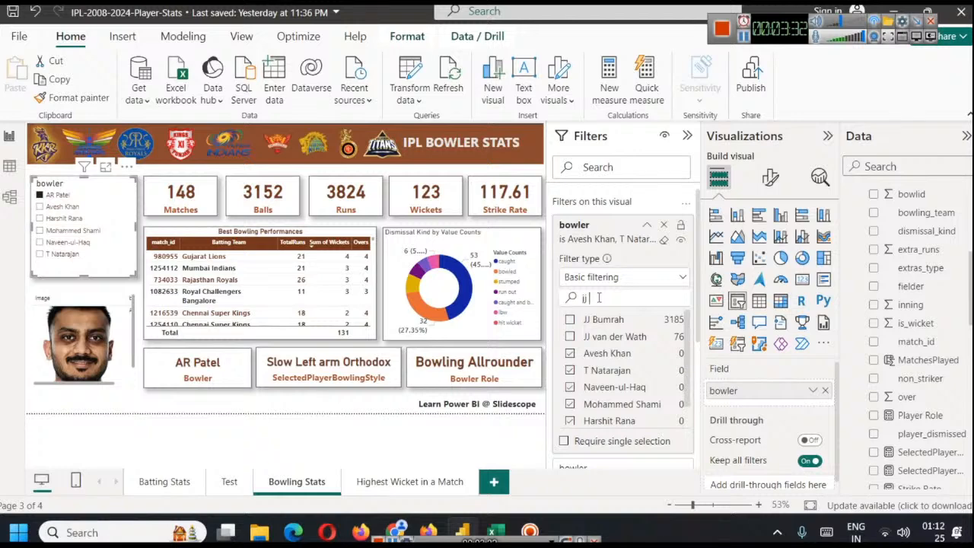
click(570, 320)
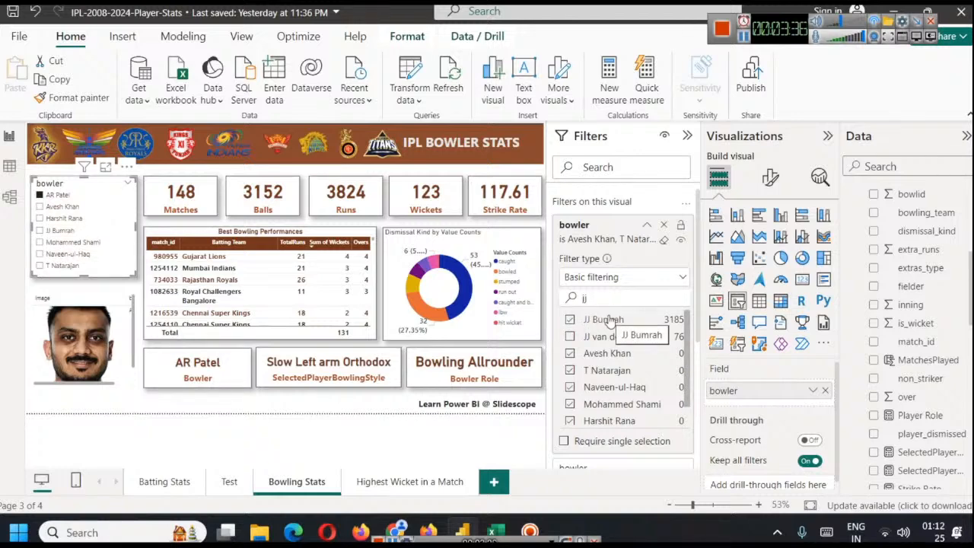
scroll(641, 380, down, 1)
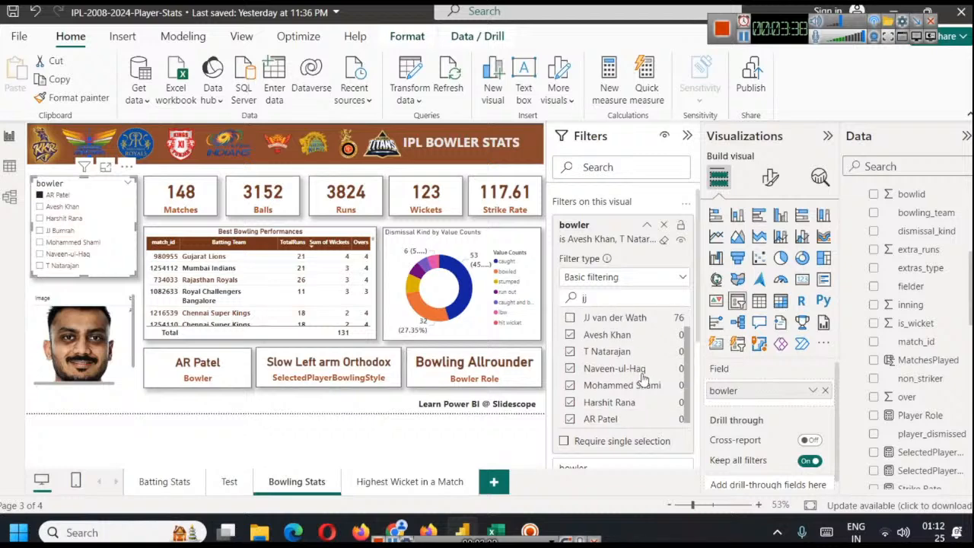
Select JJ Bumrah in the bowler slicer and examine the dismissal breakdown in the donut chart
click(39, 231)
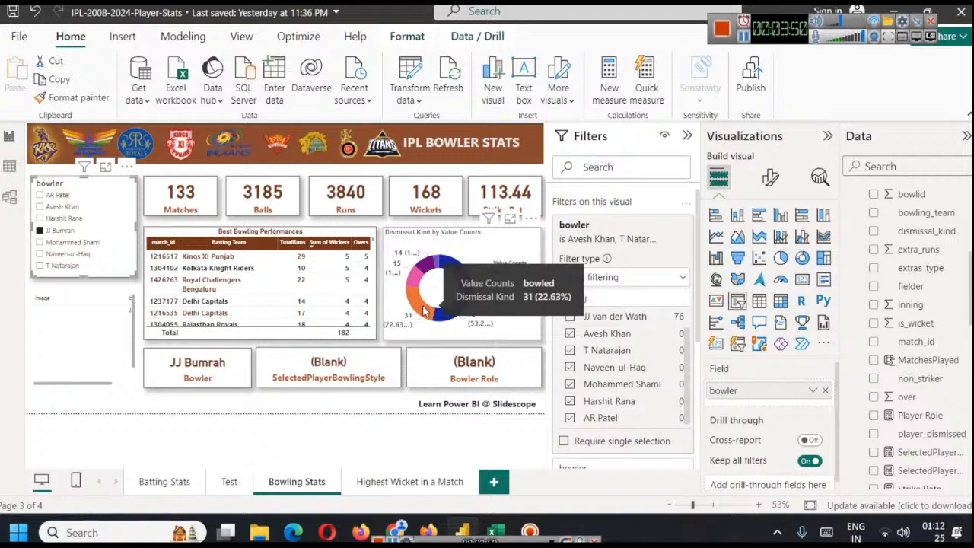
mouse_move(458, 277)
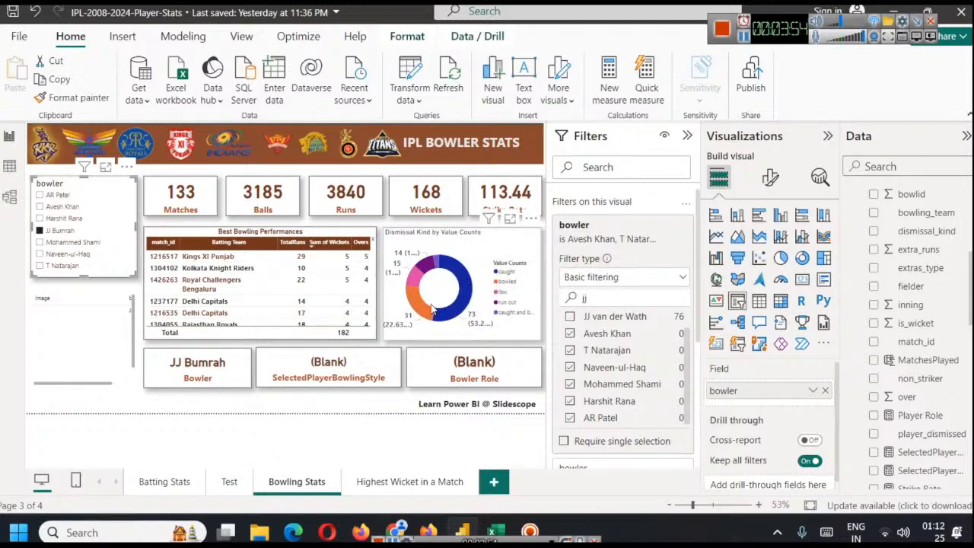
mouse_move(417, 283)
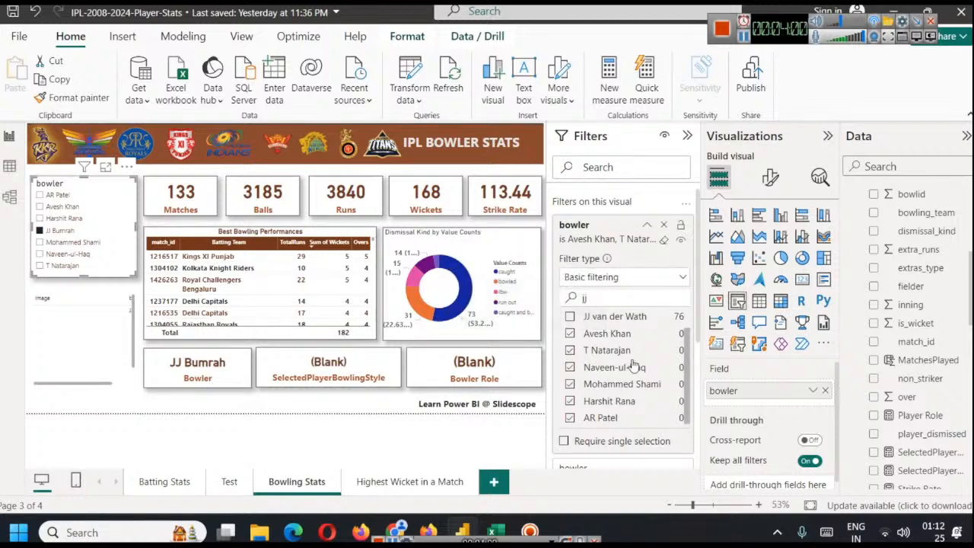
Search for ste in the bowler slicer's visual-level filter and add DW Steyn to the included bowlers
scroll(651, 355, down, 3)
scroll(648, 343, up, 6)
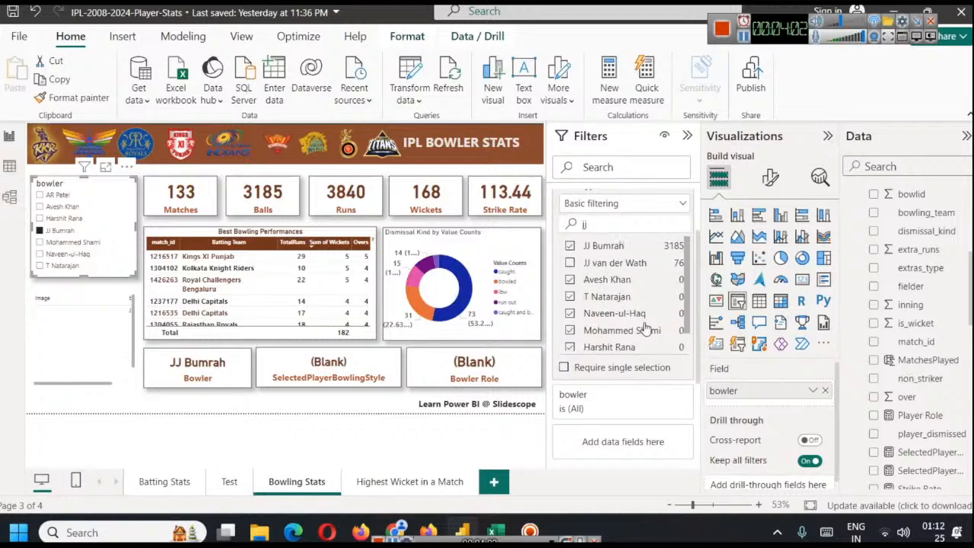
scroll(624, 314, up, 1)
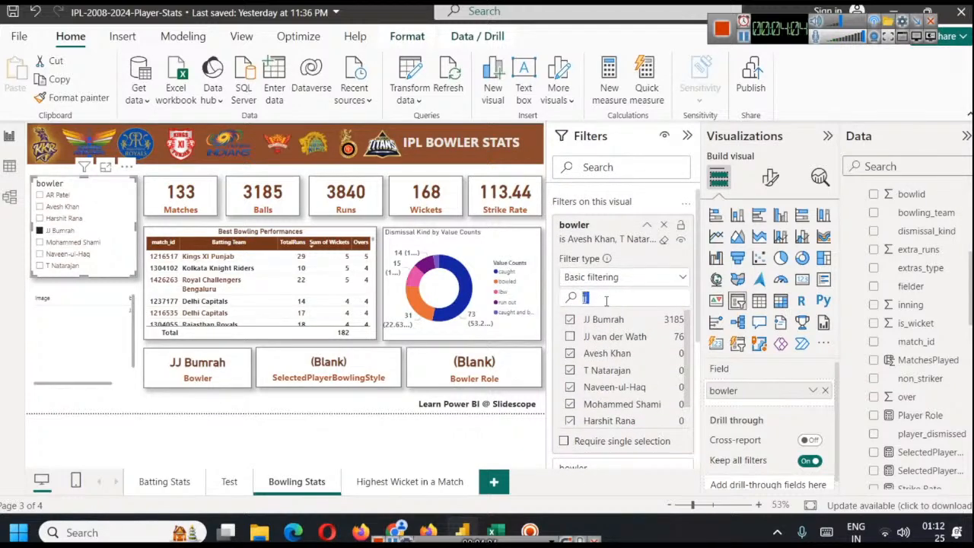
text(ste)
click(570, 320)
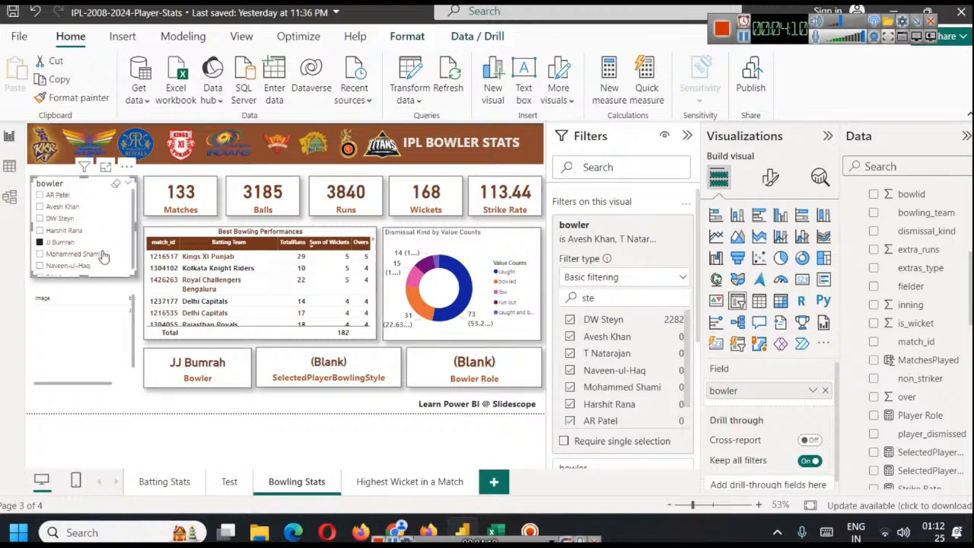
Examine the page for DW Steyn and switch the bowler slicer back to AR Patel
click(41, 219)
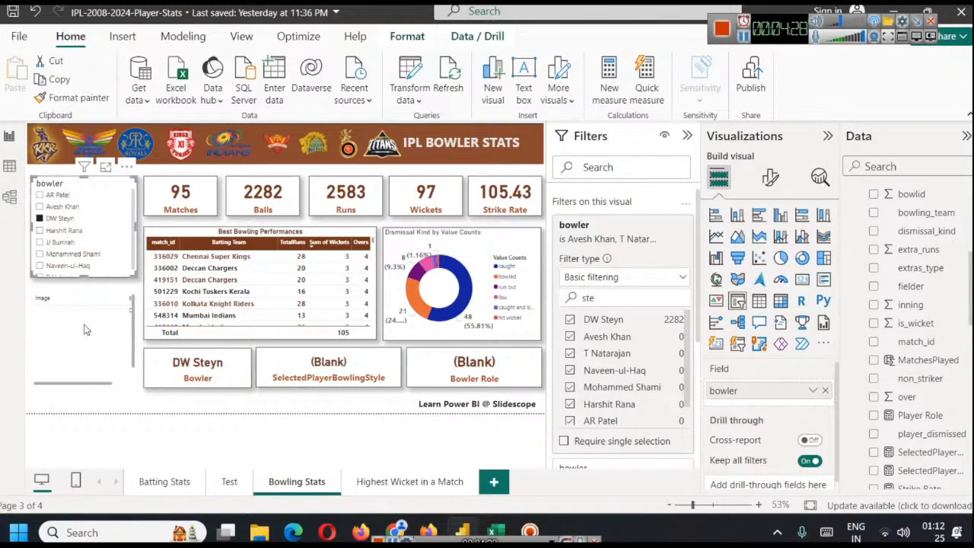
click(59, 195)
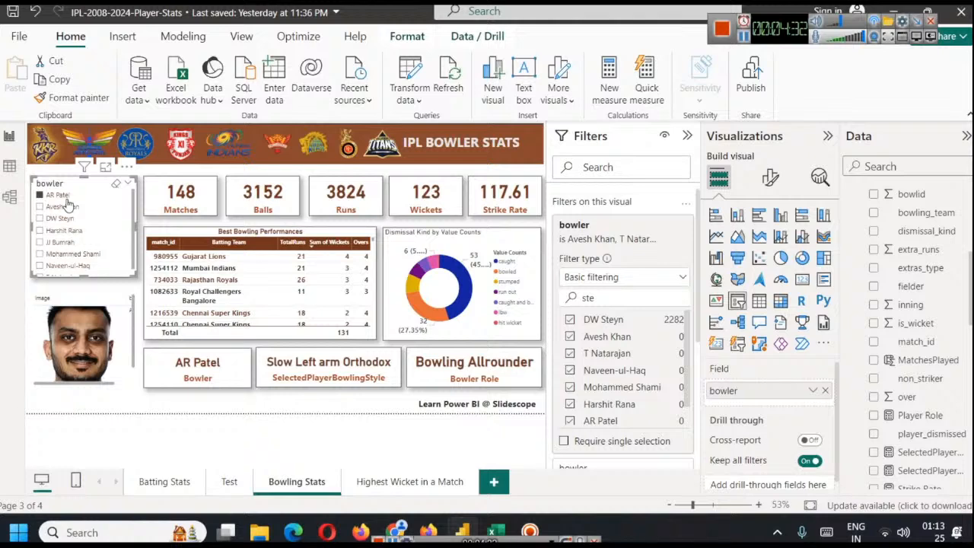
Format the donut chart's title in bold at size 15 with the recent brown text color and centered horizontal alignment
click(491, 247)
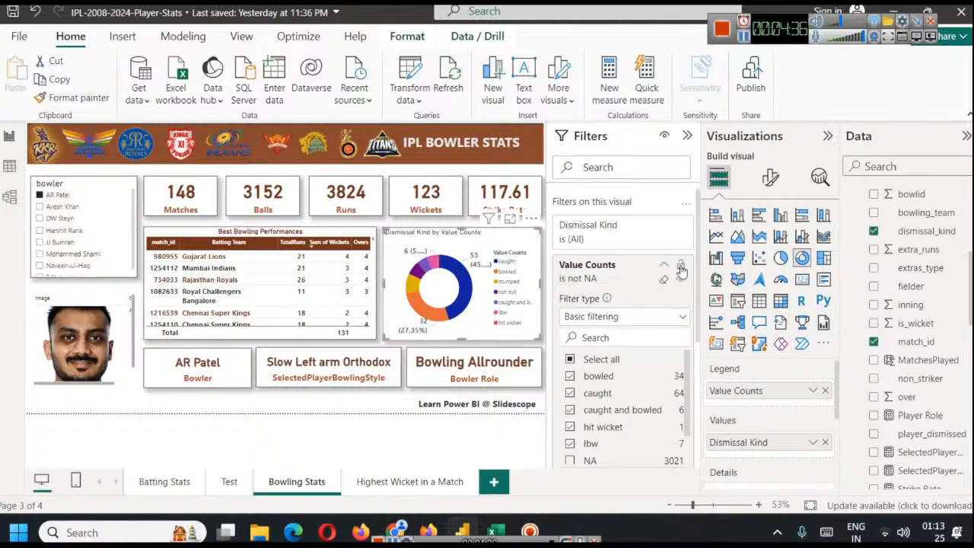
click(770, 177)
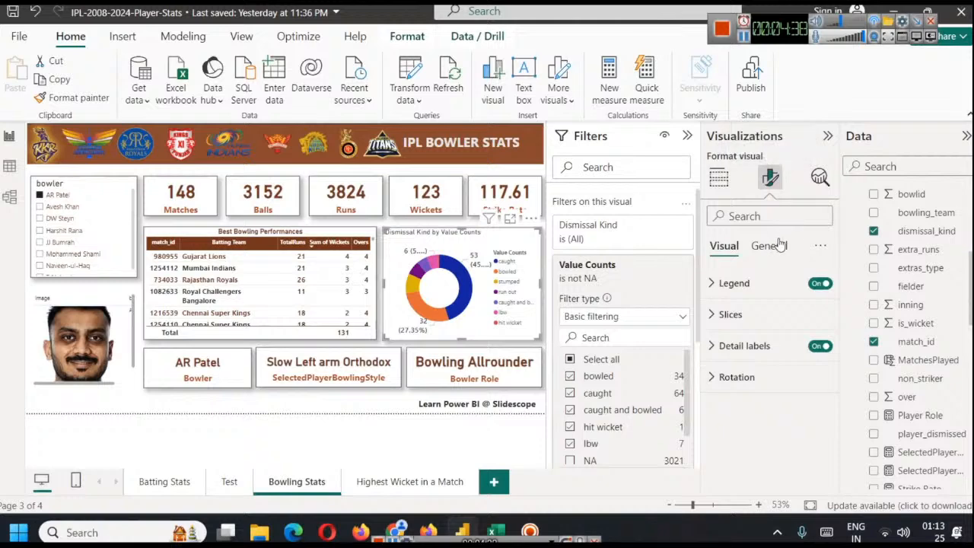
click(717, 313)
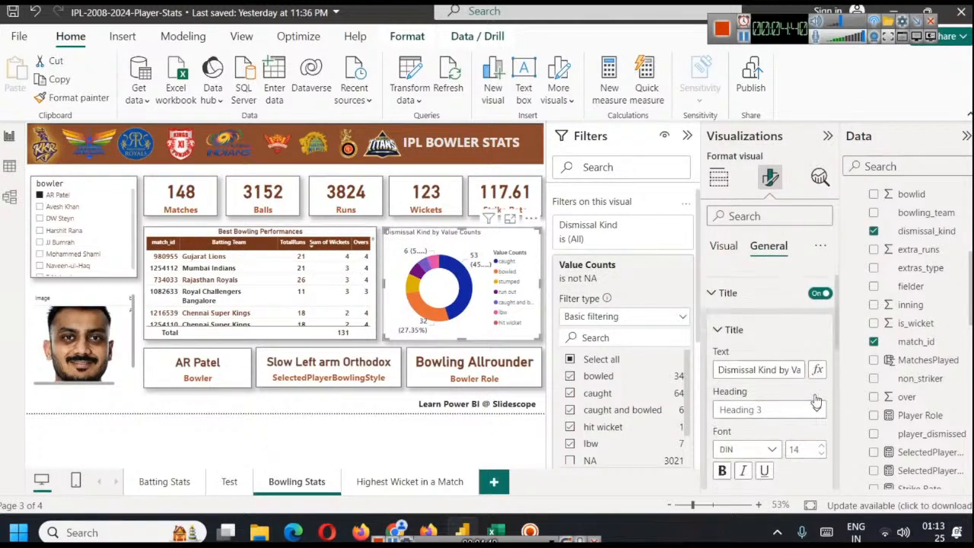
scroll(814, 403, down, 2)
click(821, 390)
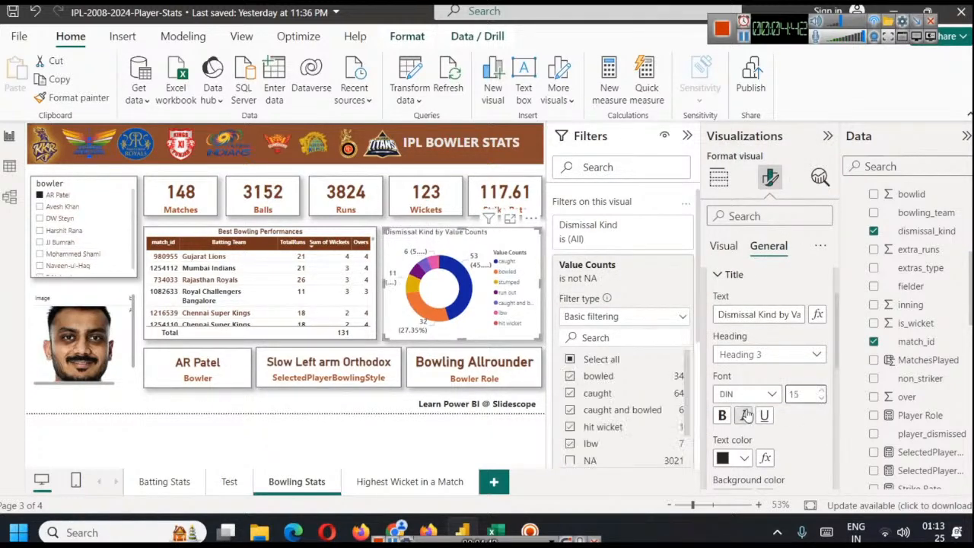
click(722, 415)
click(744, 457)
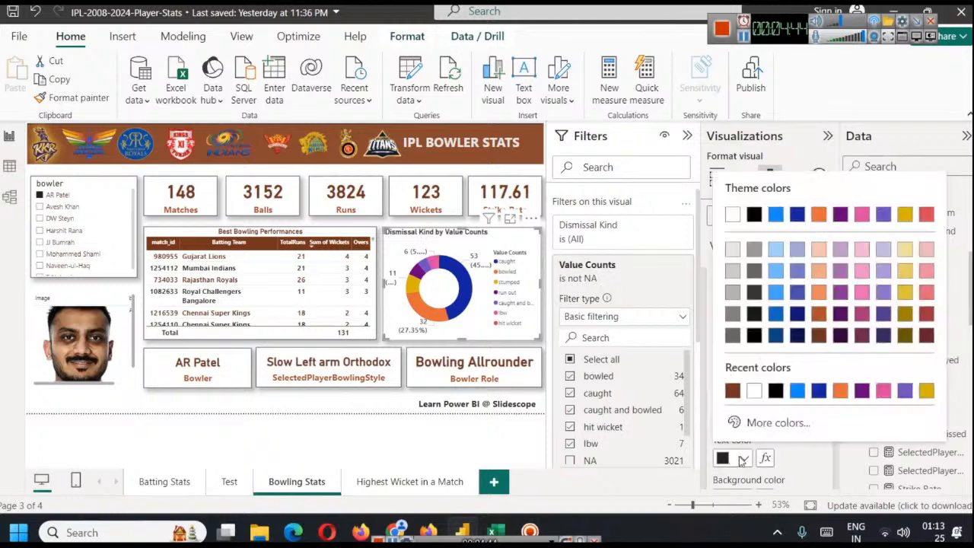
click(733, 390)
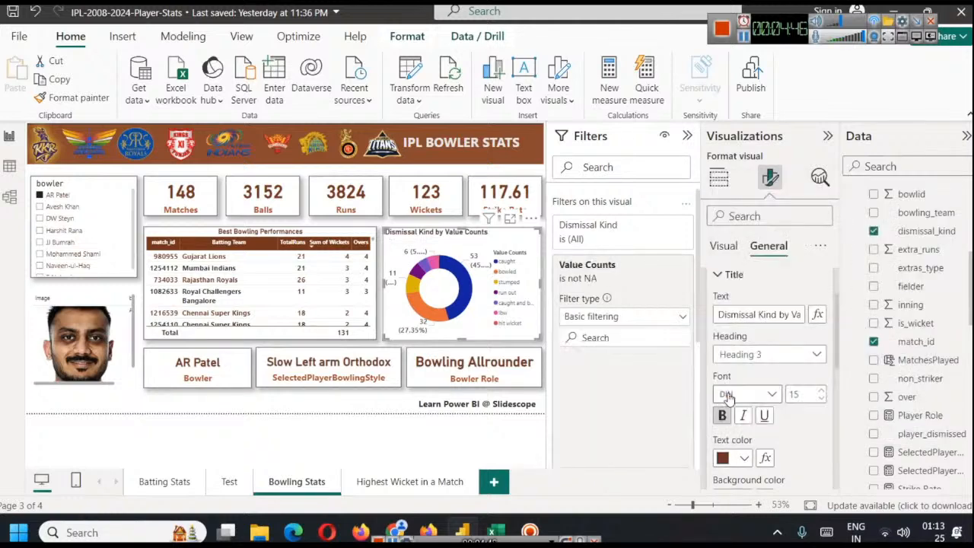
scroll(764, 421, down, 1)
click(742, 462)
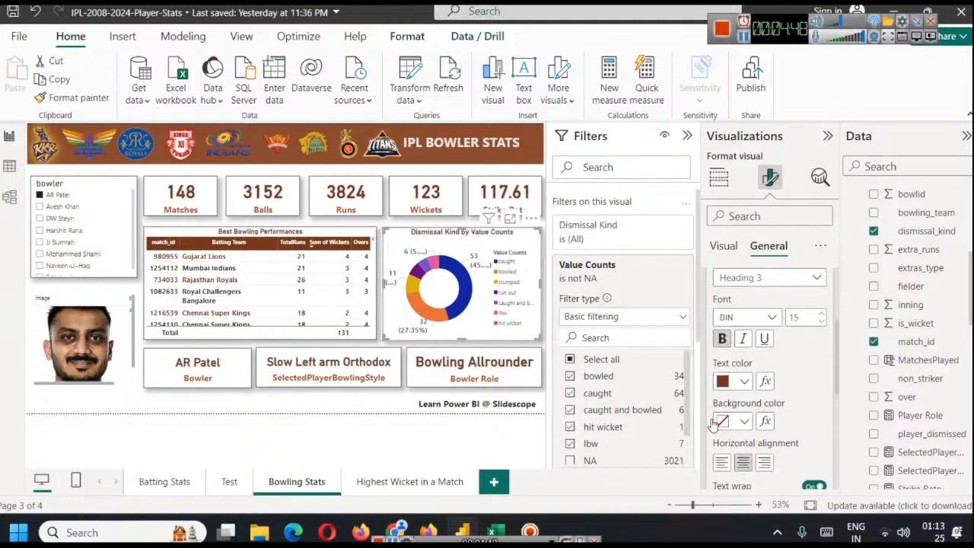
Examine the DAX formulas of the MatchesPlayed column and the MatchTotalRuns table
click(744, 38)
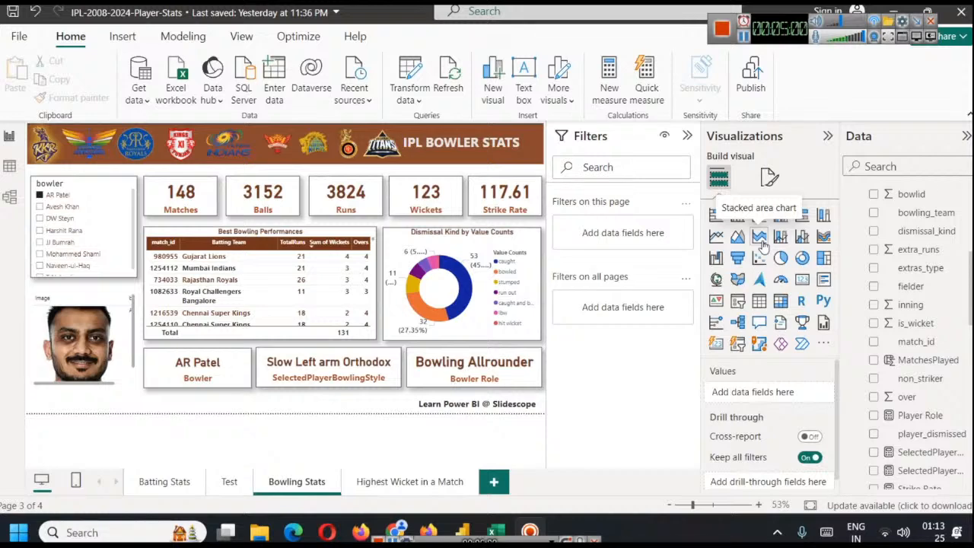
click(927, 366)
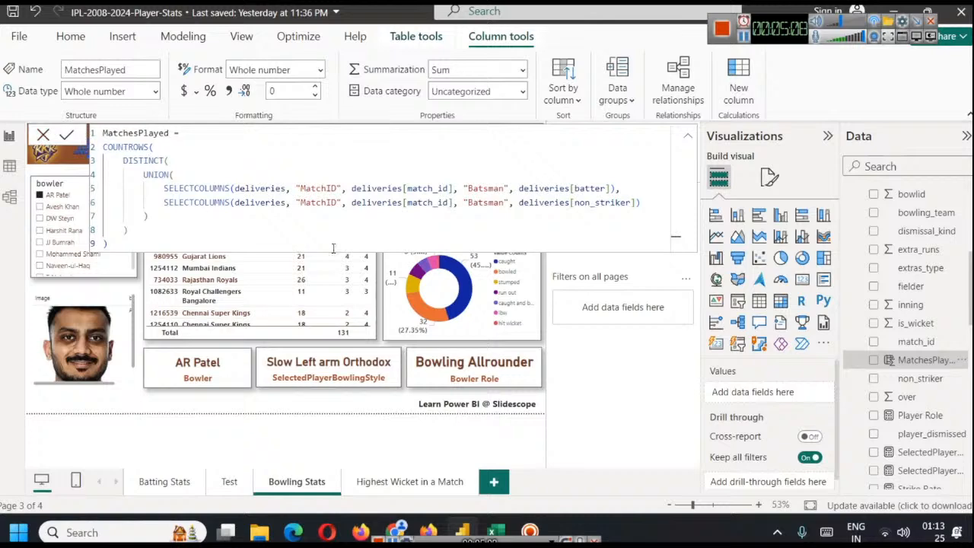
scroll(913, 403, up, 4)
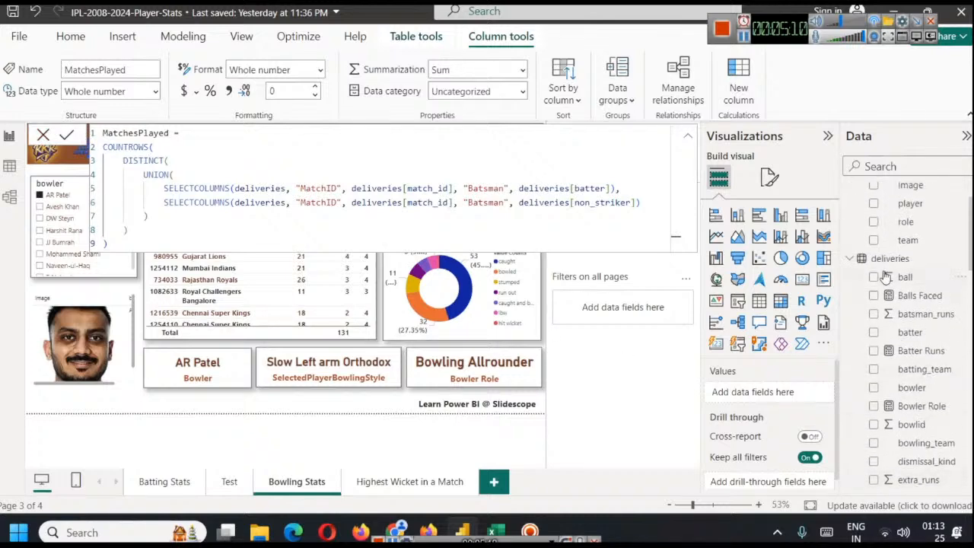
scroll(933, 333, down, 10)
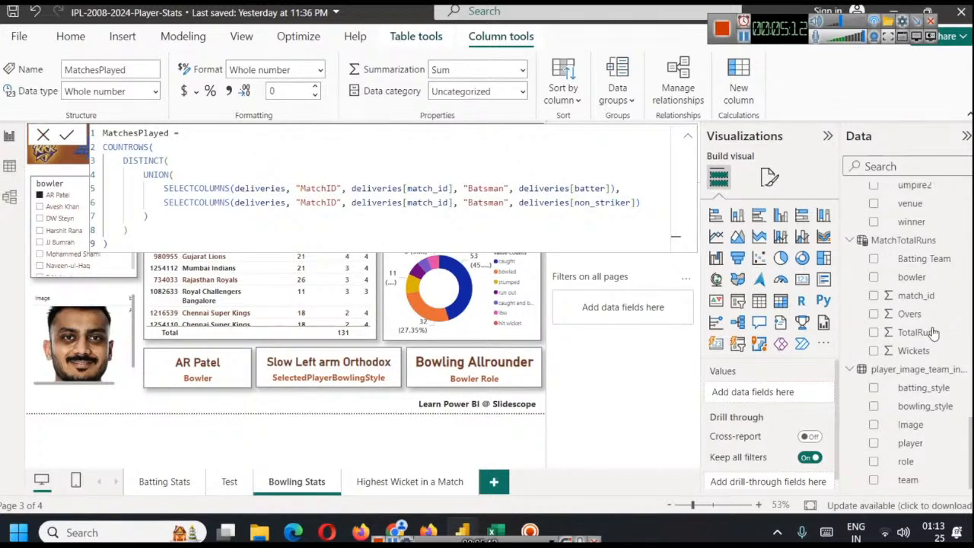
click(896, 241)
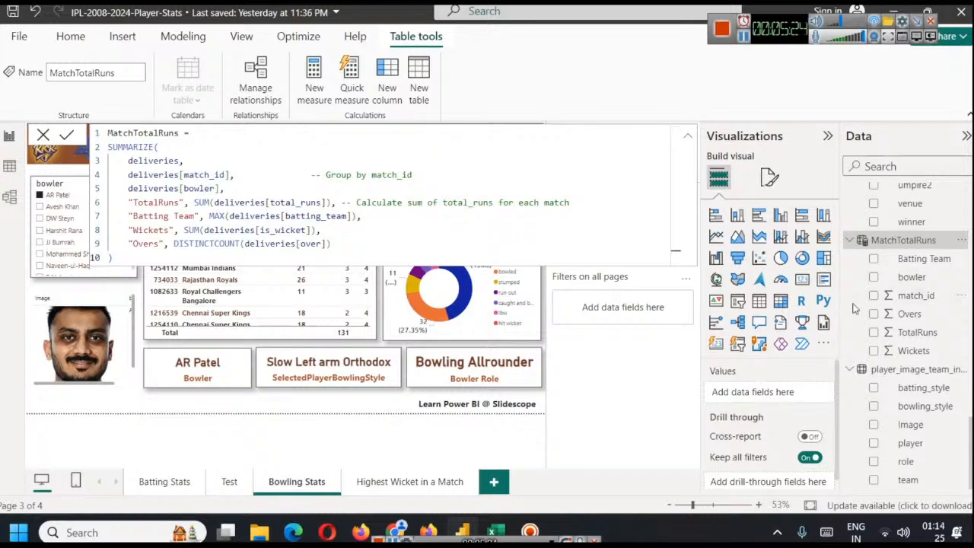
Collapse the field lists of every data table, from bowler_images through player_image_team_info
scroll(867, 308, up, 10)
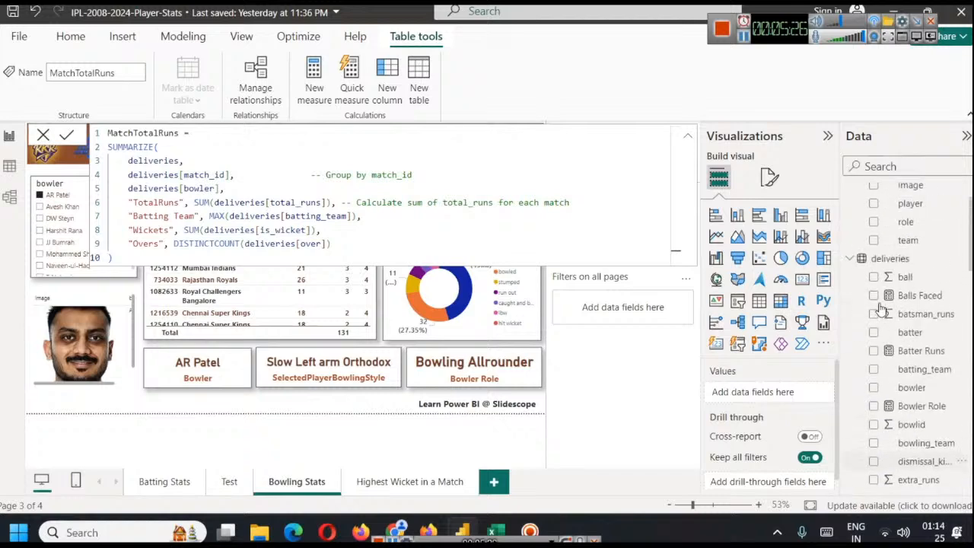
scroll(881, 308, up, 2)
click(850, 193)
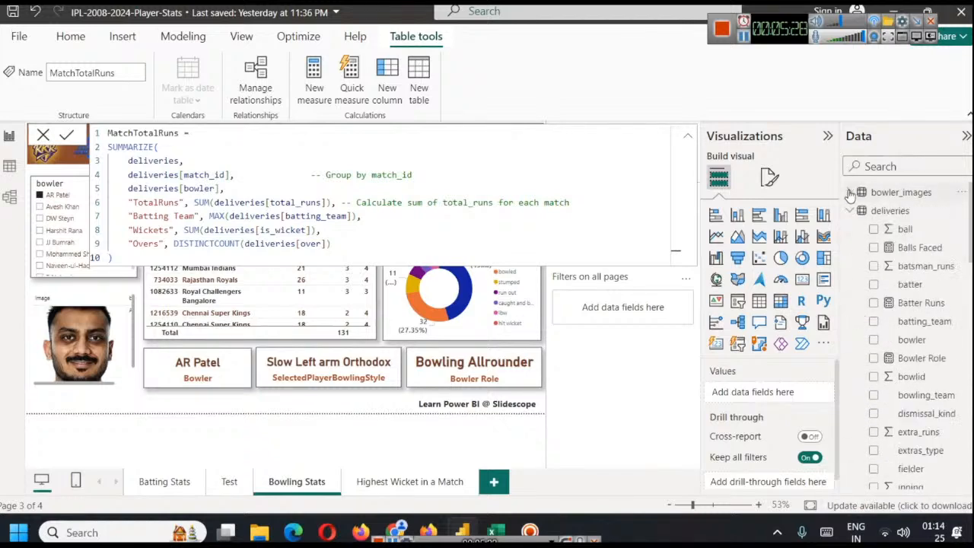
click(850, 211)
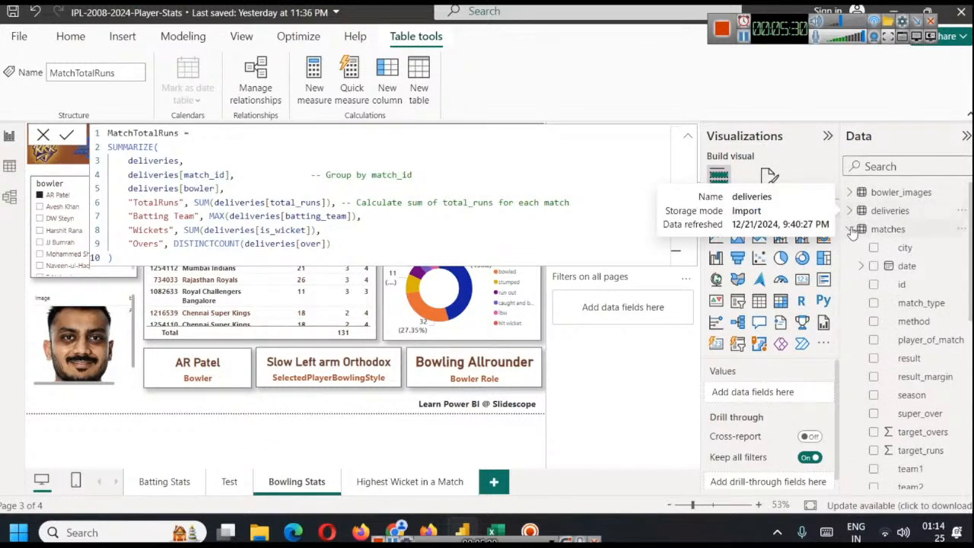
click(851, 232)
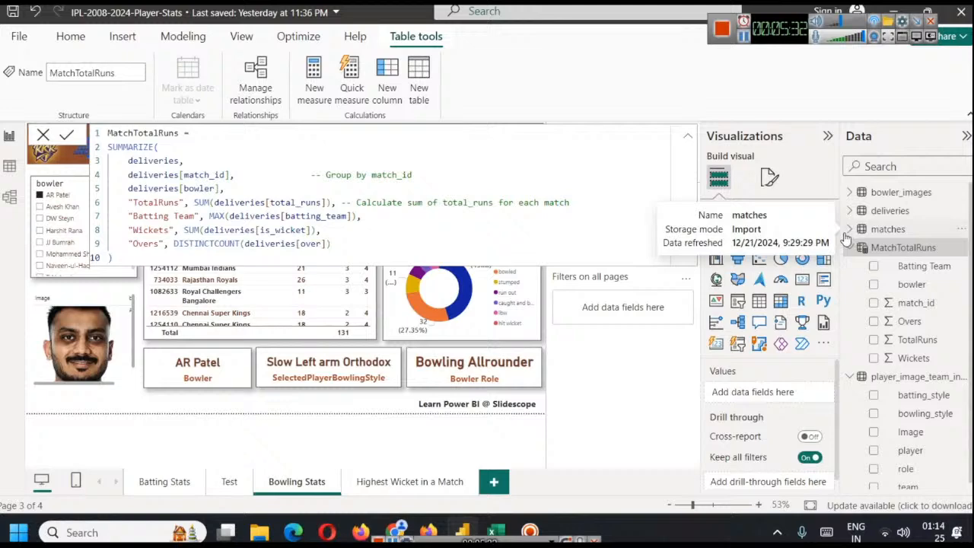
click(850, 248)
click(850, 267)
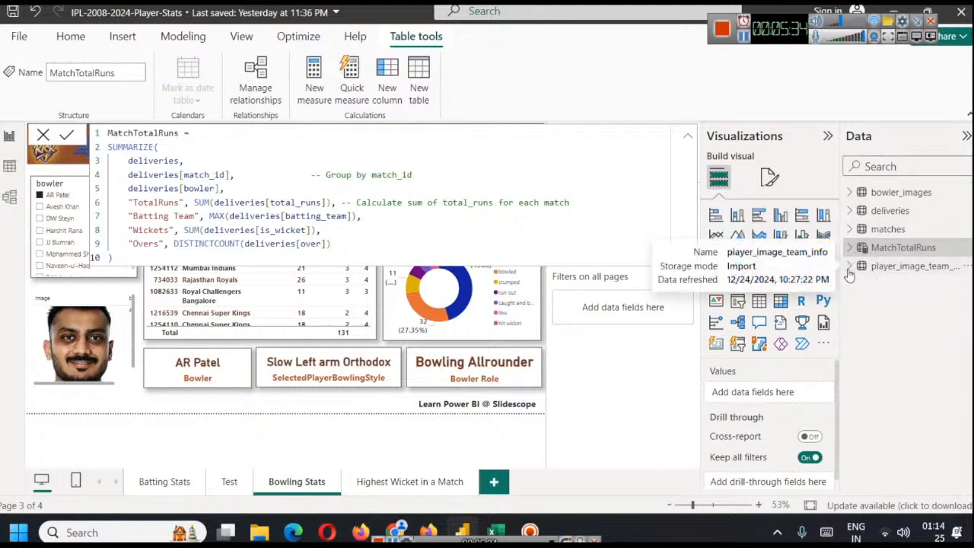
Clear the workspace around the report page by collapsing the formula editor and hiding the visualization and filter options
click(688, 140)
click(689, 141)
click(689, 141)
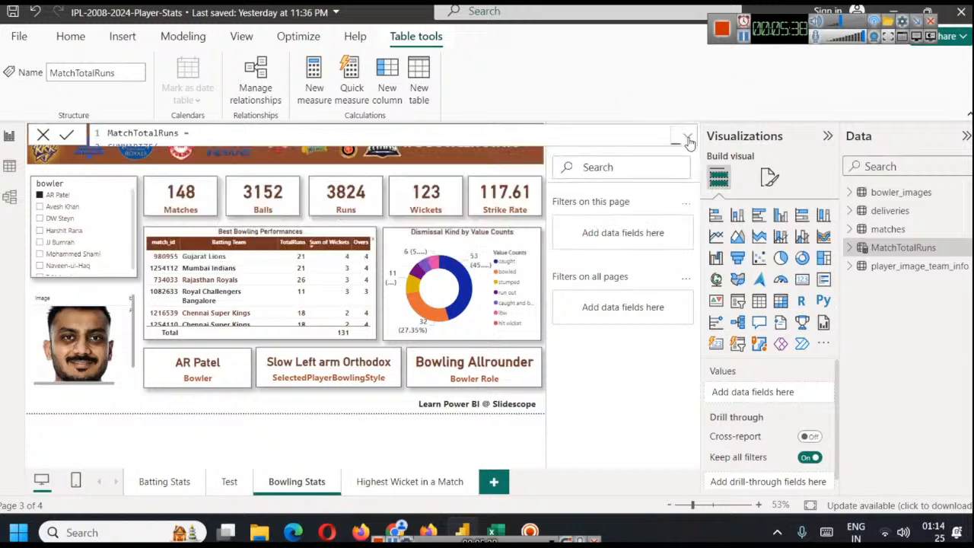
click(827, 137)
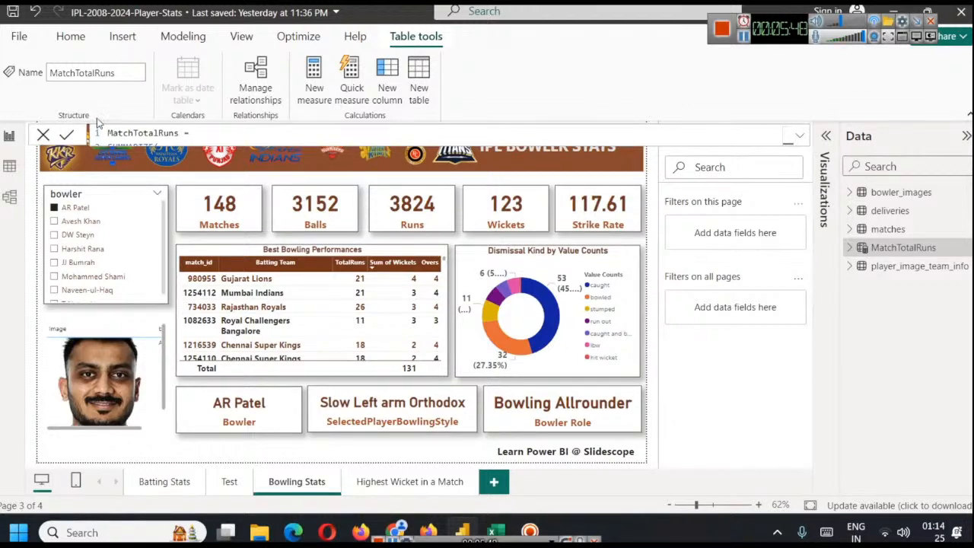
click(897, 194)
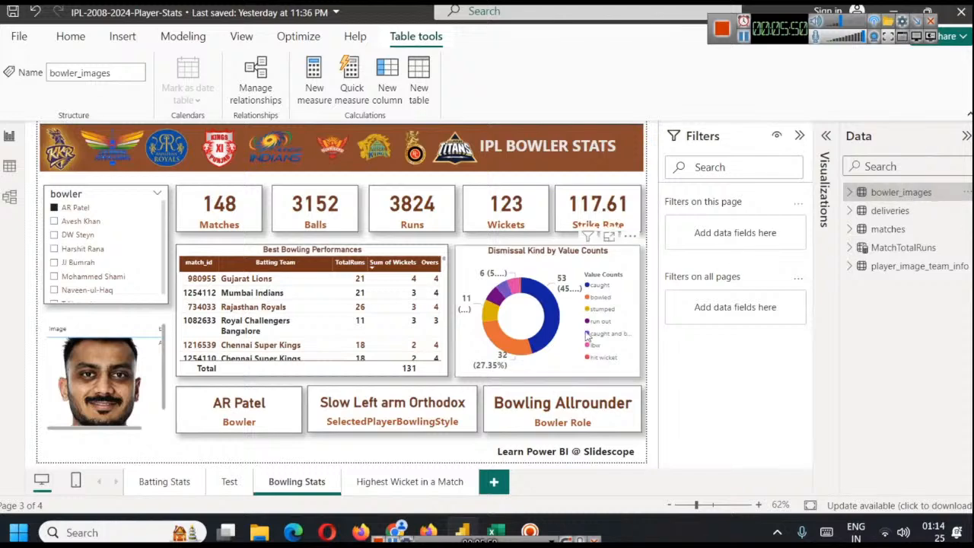
click(799, 137)
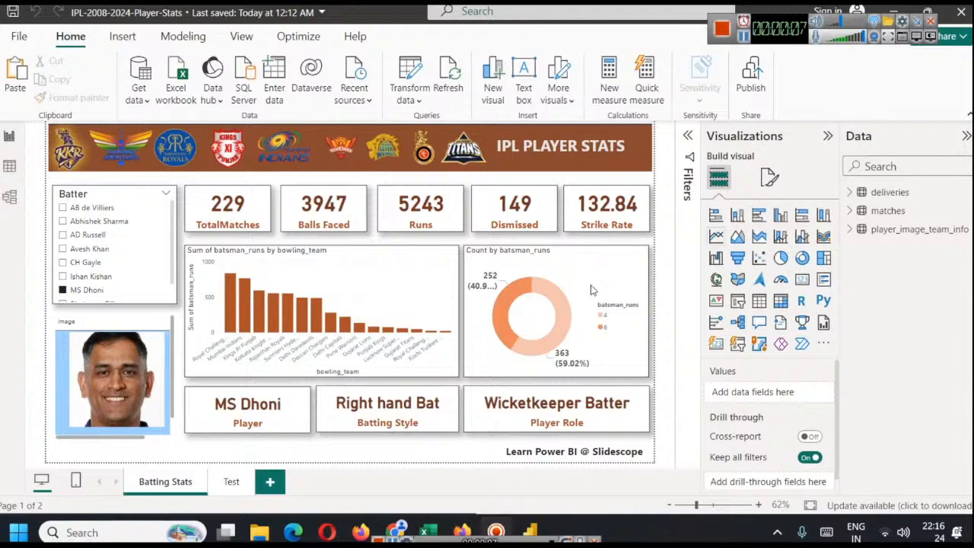
Change the heading in the Batting Stats page's banner to IPL BATTER STATS
click(86, 278)
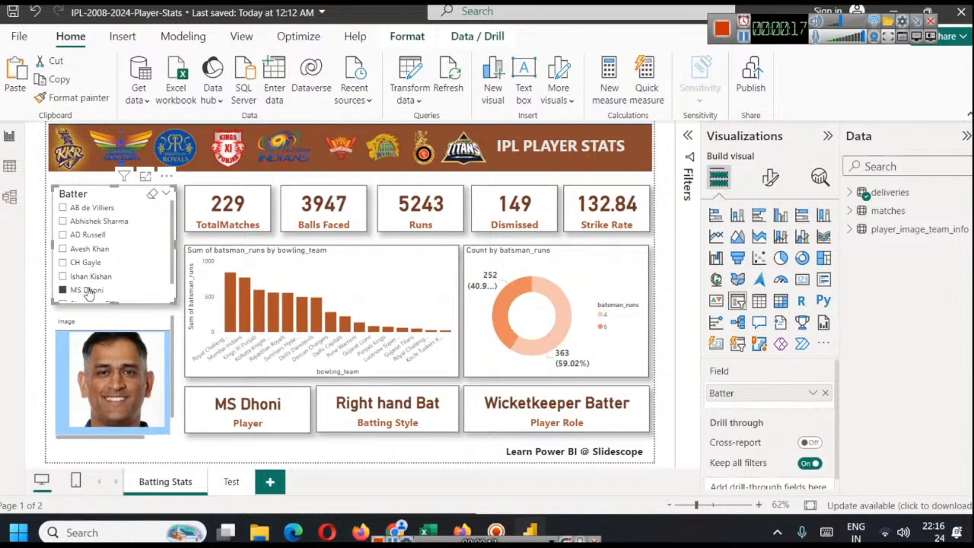
double_click(546, 145)
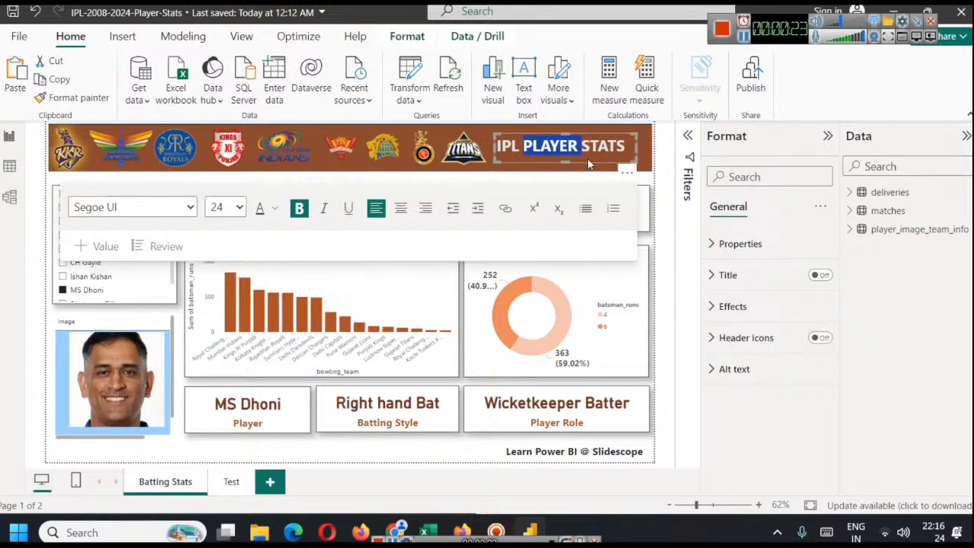
text(Ba)
key(BackSpace)
text(ATTER)
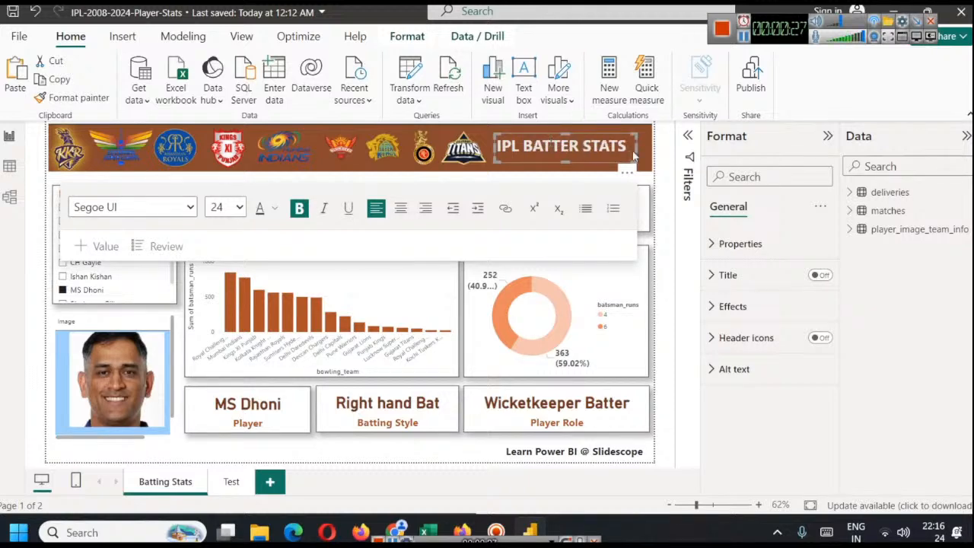
click(670, 145)
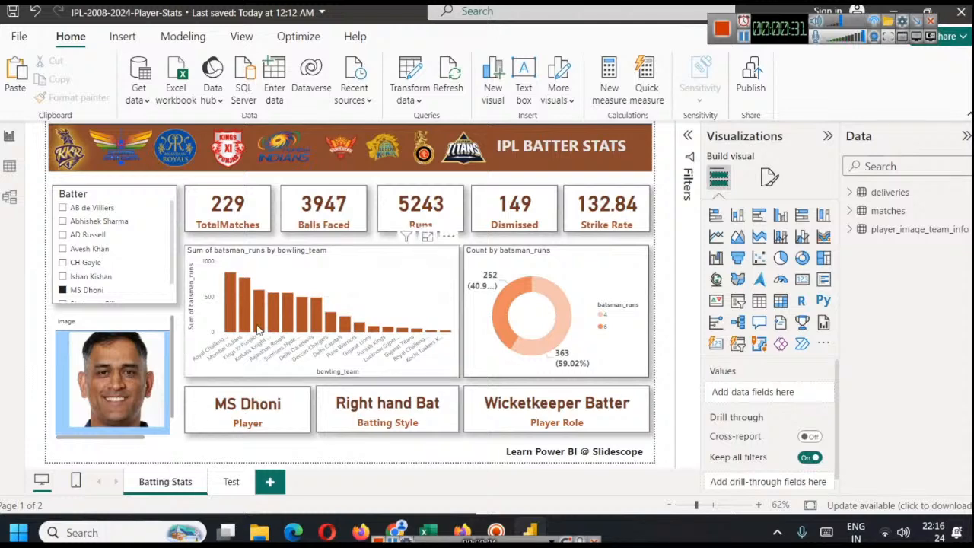
Copy all the Batting Stats visuals onto a new report page named Bowling Stats
key(ctrl+a)
click(269, 480)
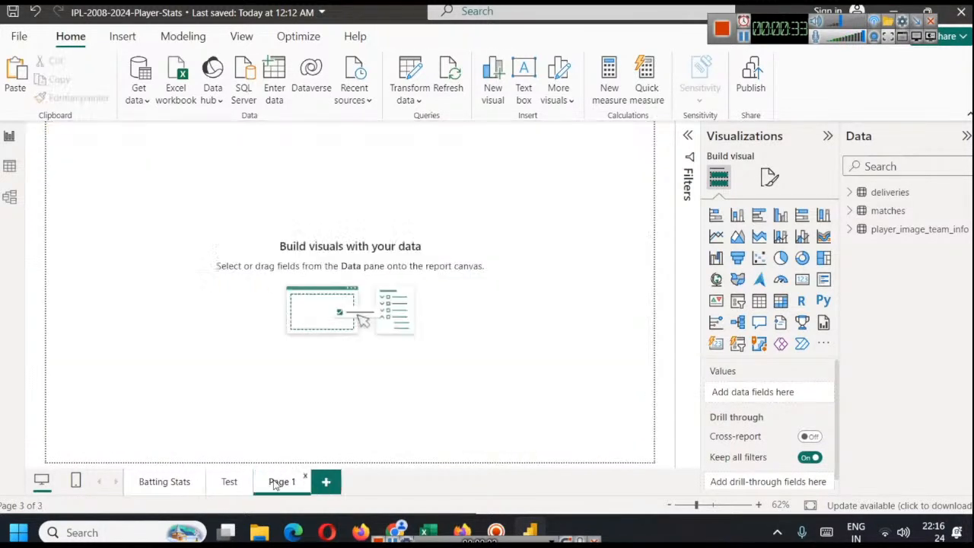
right_click(281, 482)
click(311, 434)
text(Bowling Stats)
key(Return)
key(ctrl+v)
click(592, 286)
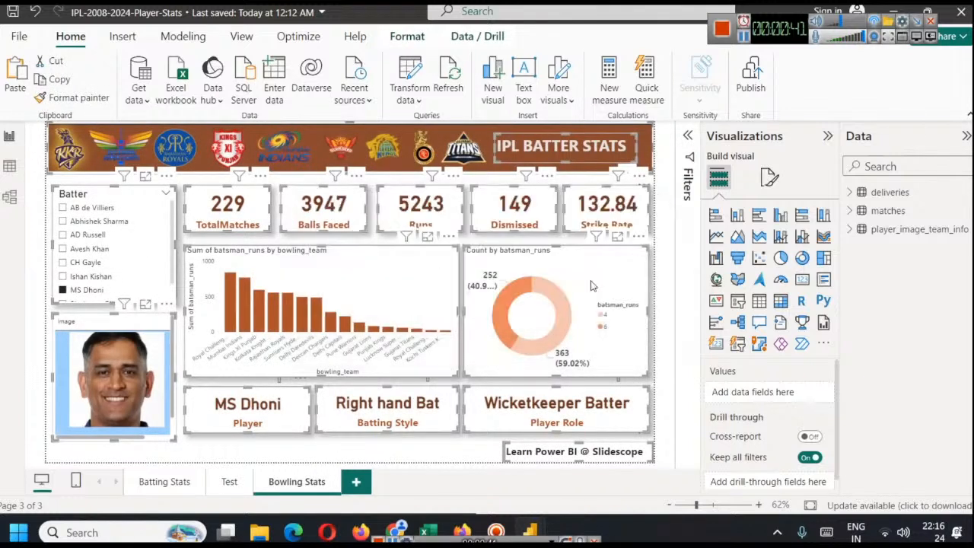
click(669, 228)
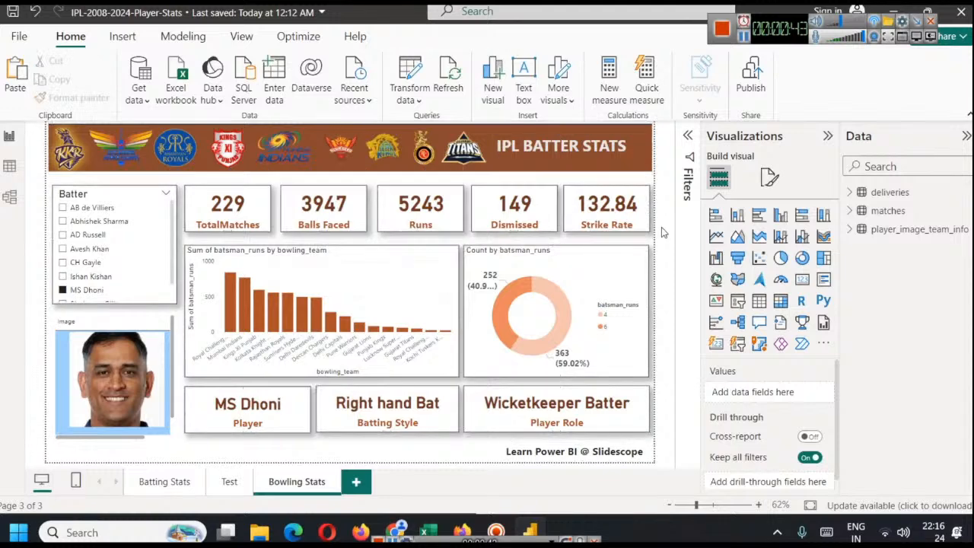
Change the heading in the Bowling Stats page's banner to IPL BOWLER STATS
double_click(555, 147)
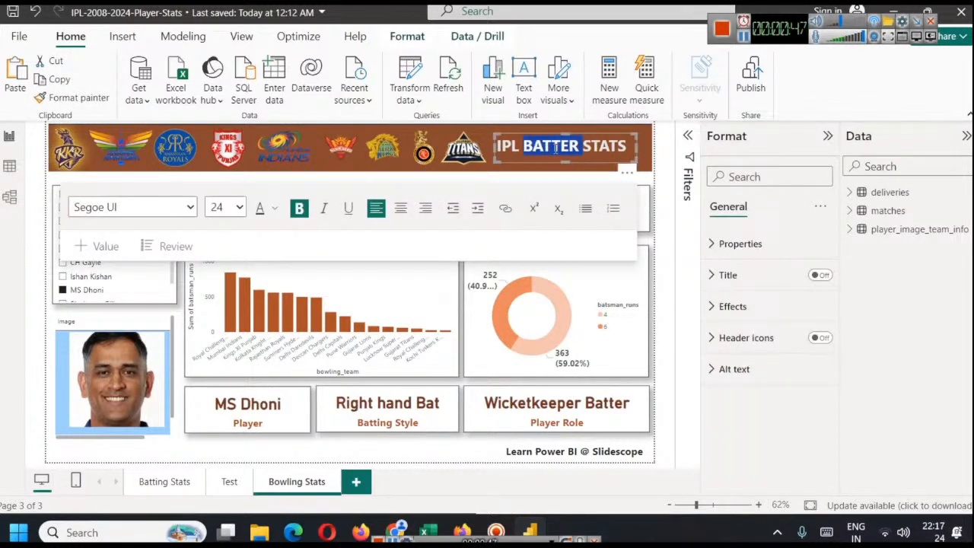
text(BOWLER)
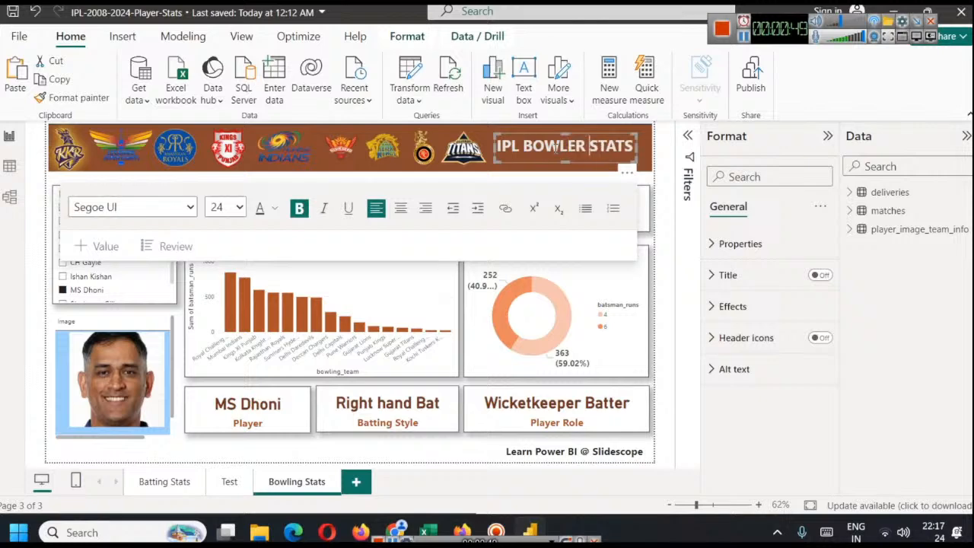
click(664, 137)
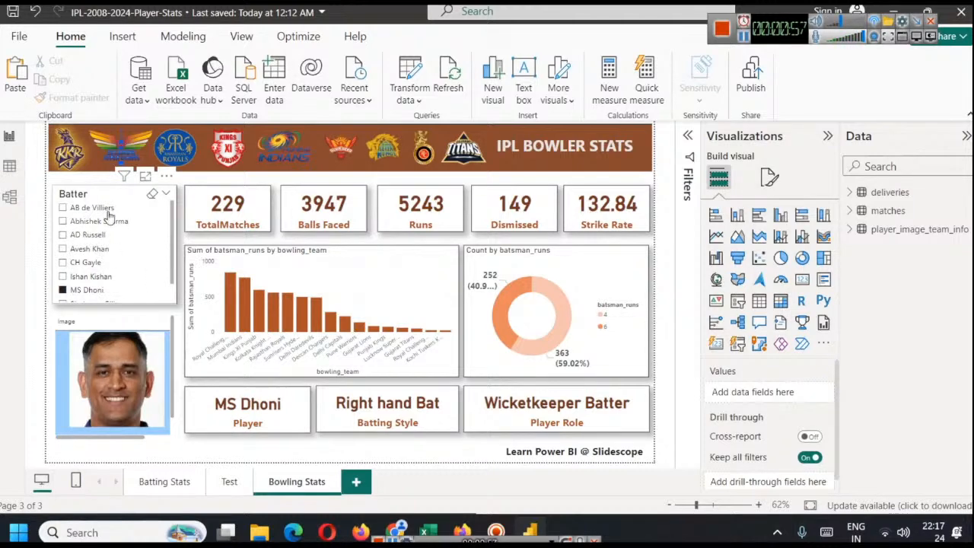
Examine the deliveries and player_image_team_info tables for the columns and player records relevant to the bowler slicer
click(71, 196)
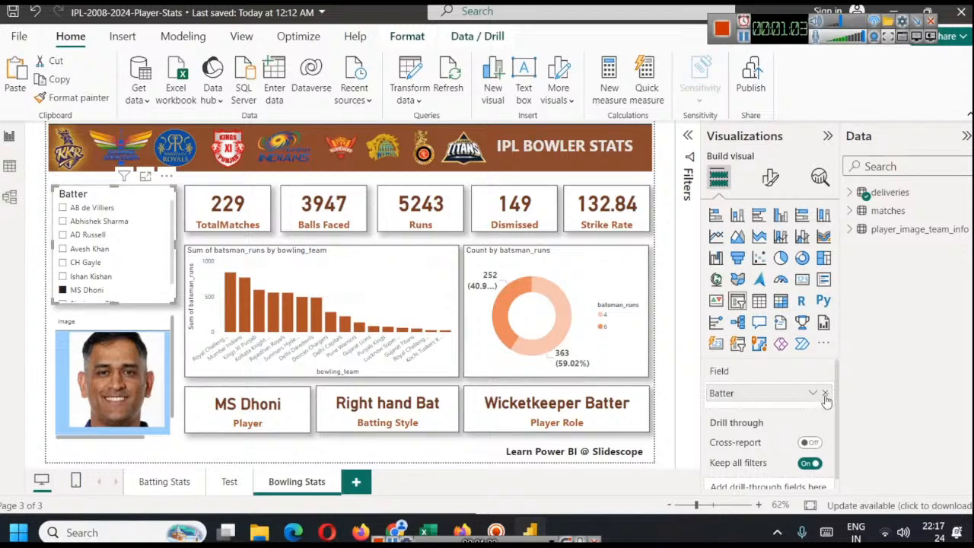
click(9, 165)
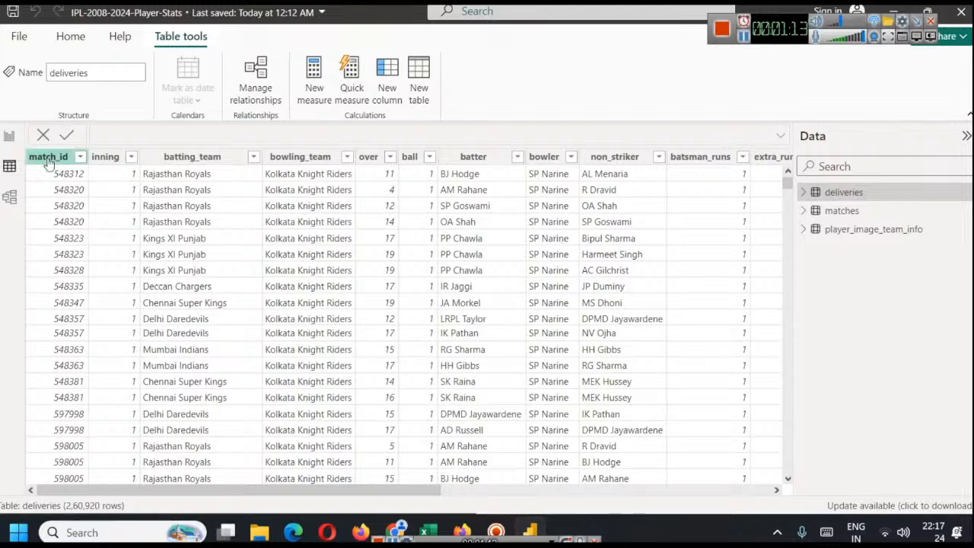
click(9, 136)
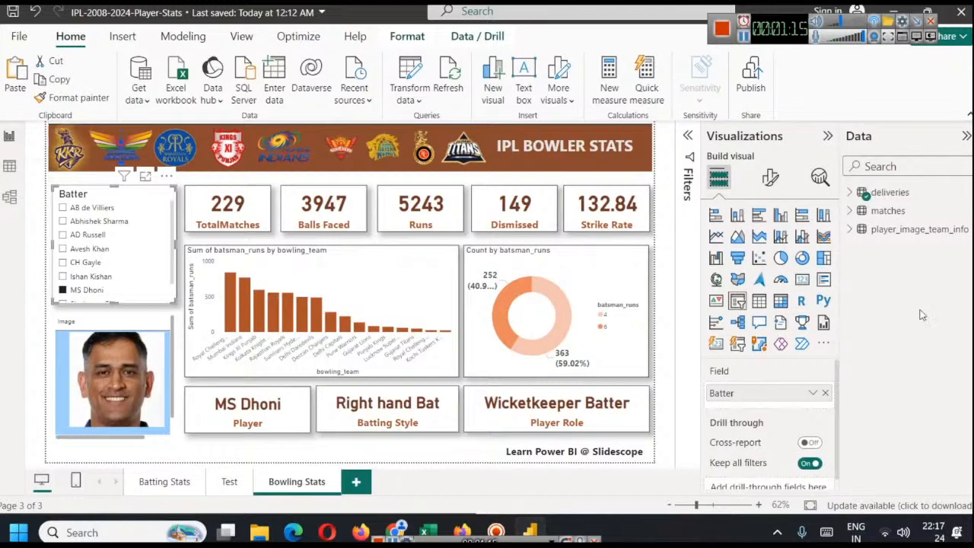
click(849, 229)
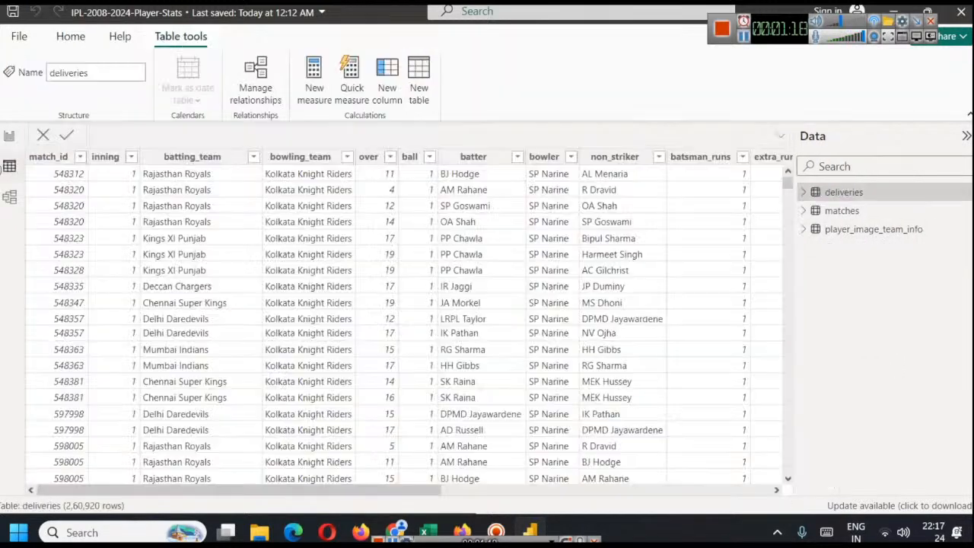
click(9, 166)
click(840, 229)
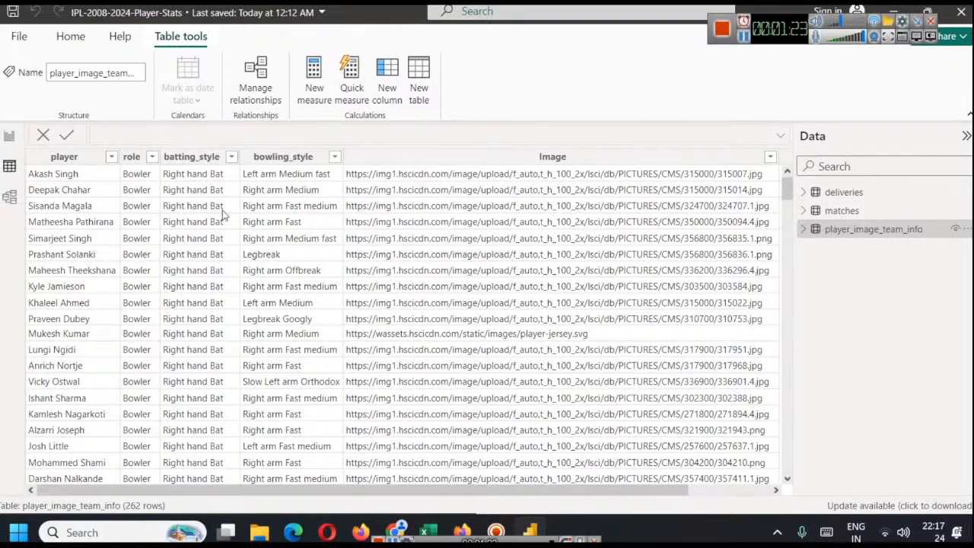
scroll(69, 191, down, 20)
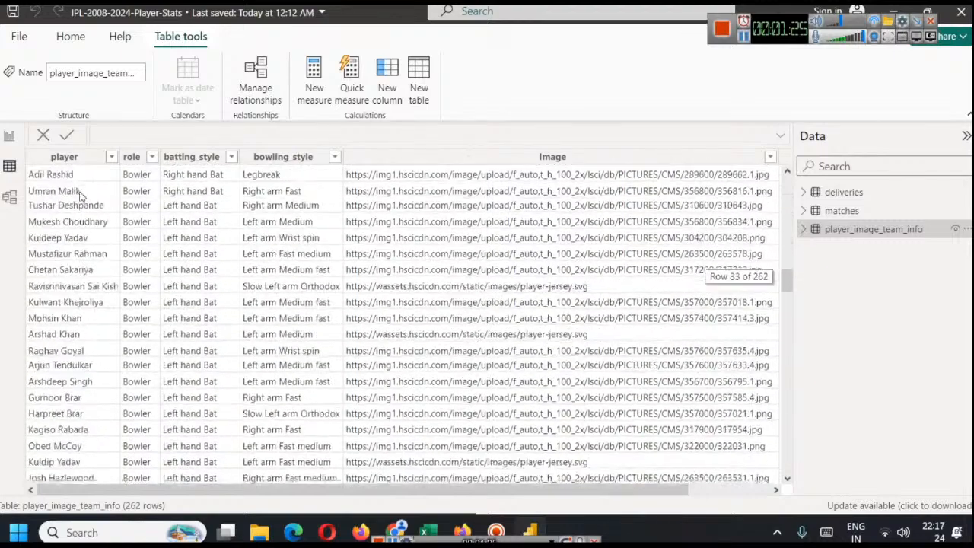
scroll(80, 196, down, 5)
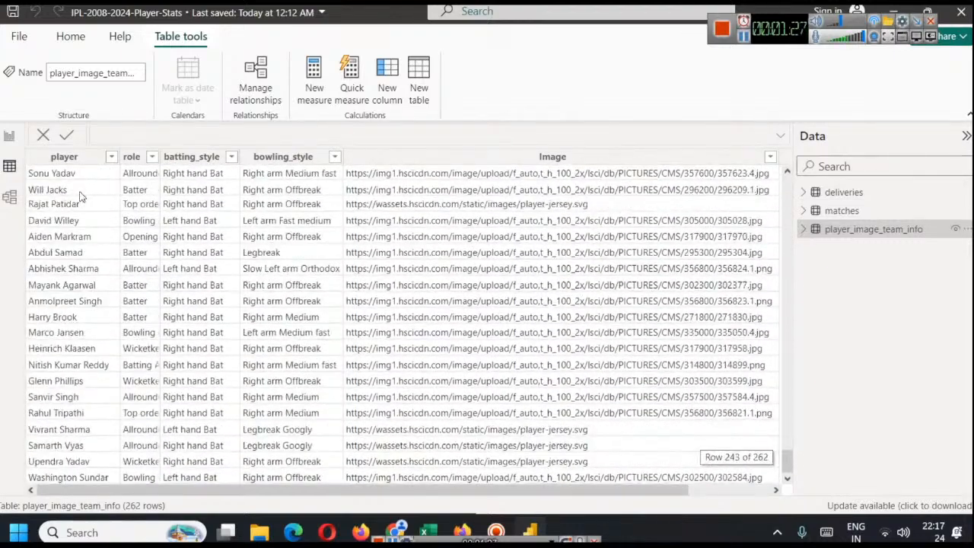
scroll(76, 191, up, 20)
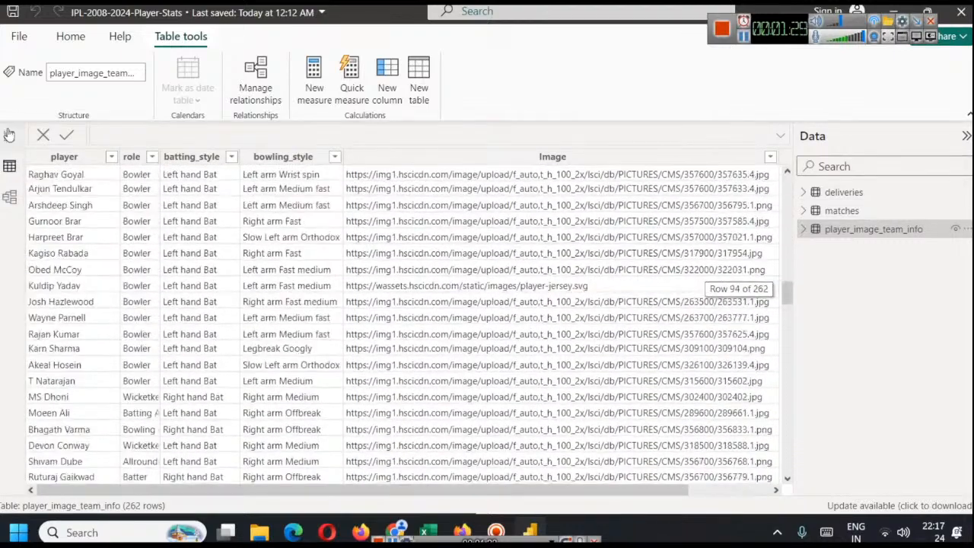
Replace the Batter field in the Bowling Stats page's slicer with the bowler field from the deliveries table
click(10, 135)
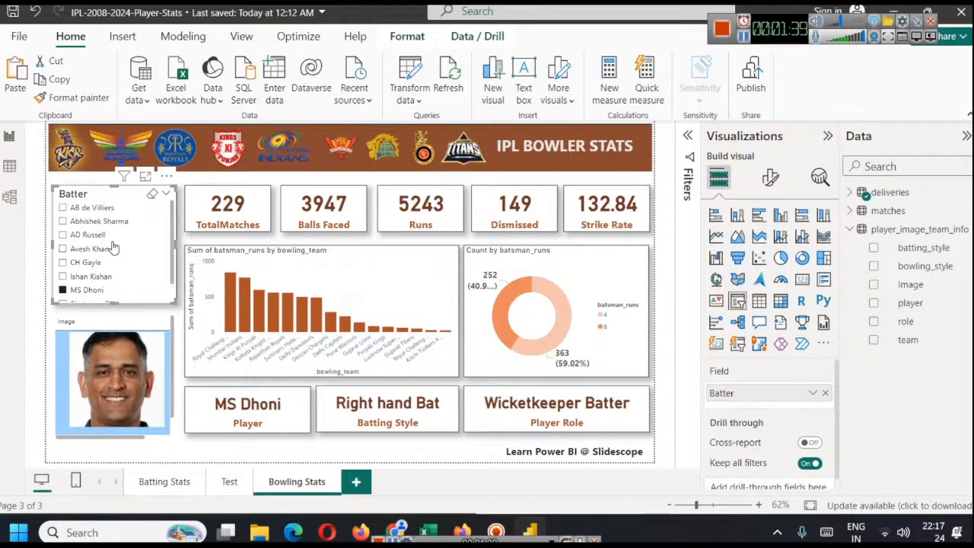
click(825, 394)
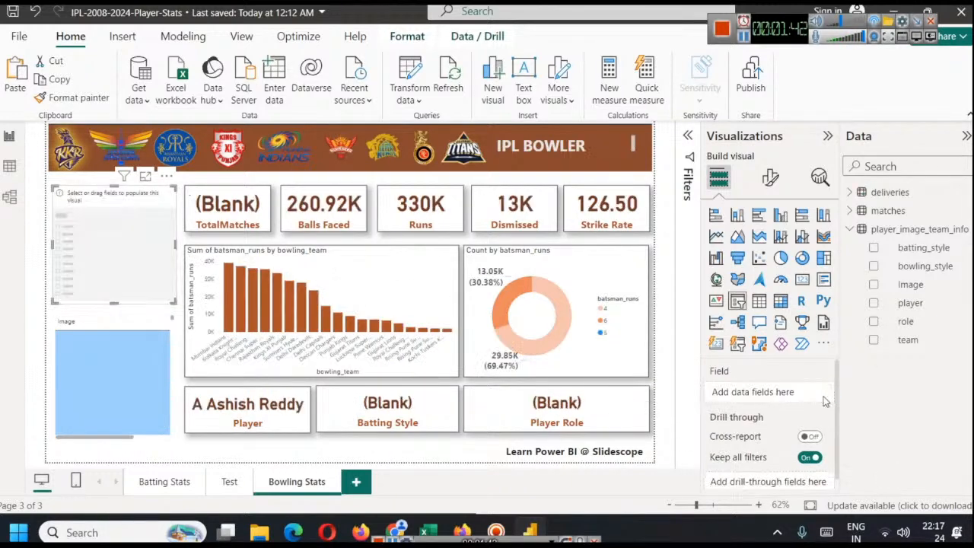
click(850, 193)
drag(912, 323, 783, 393)
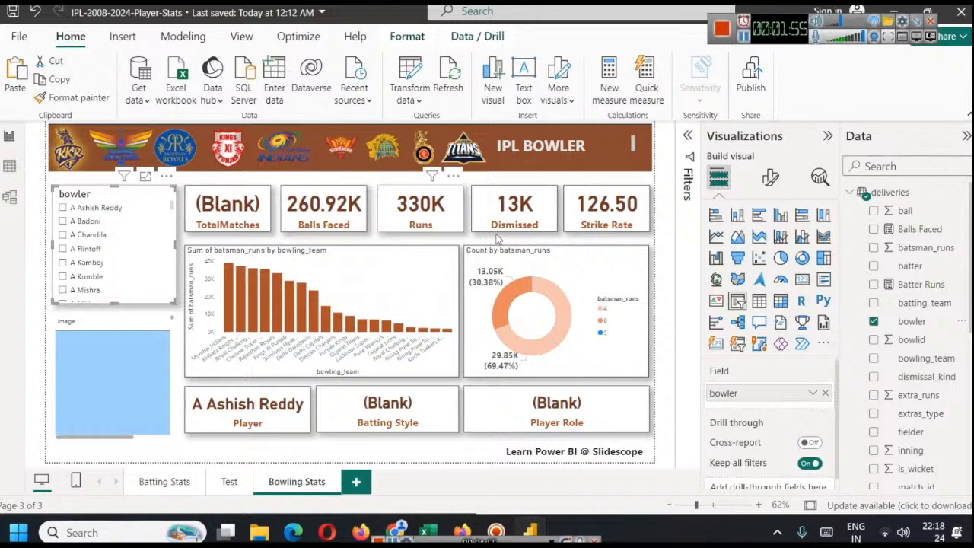
Widen the banner heading's text box so that IPL BOWLER STATS fits on one line
click(500, 146)
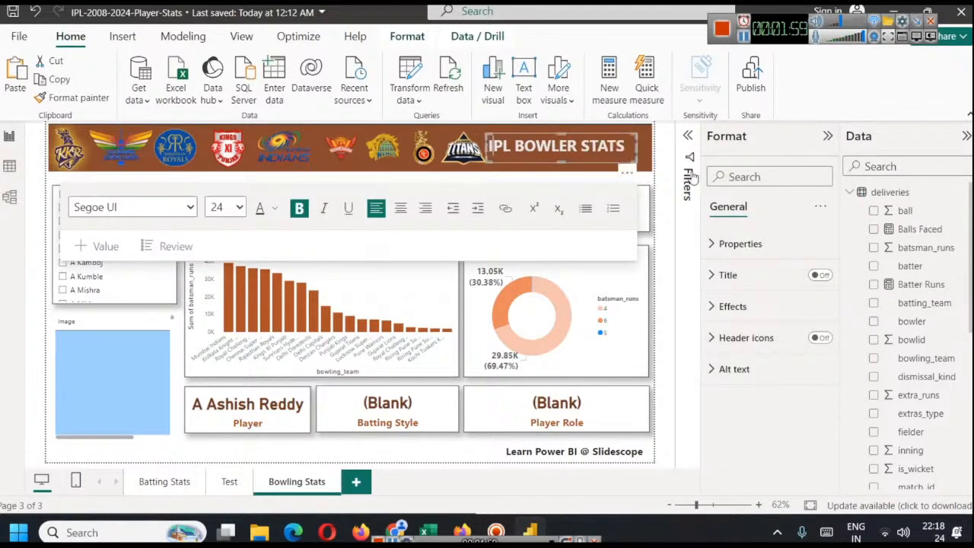
click(666, 192)
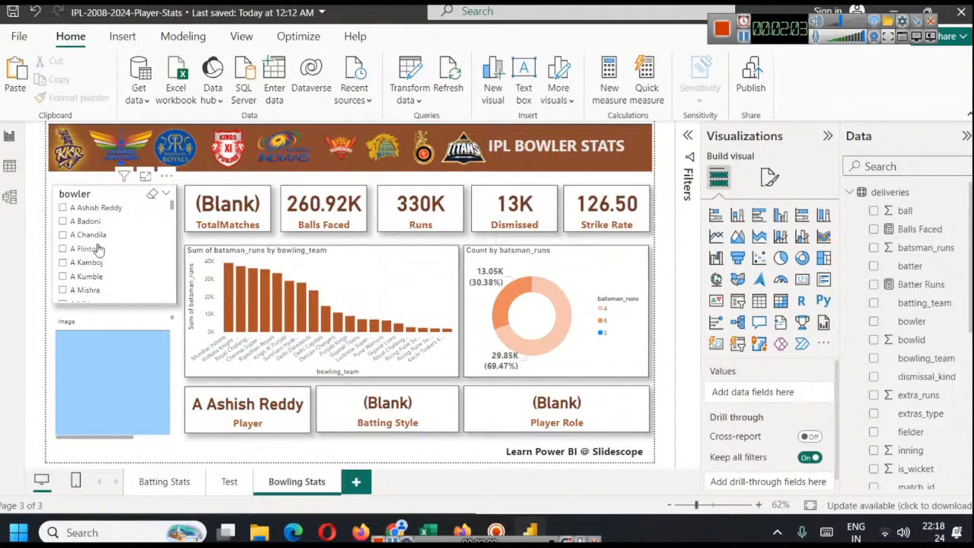
Rename the slicer's bowler field to Bowler Name for this visual only
scroll(118, 236, down, 6)
scroll(120, 229, down, 3)
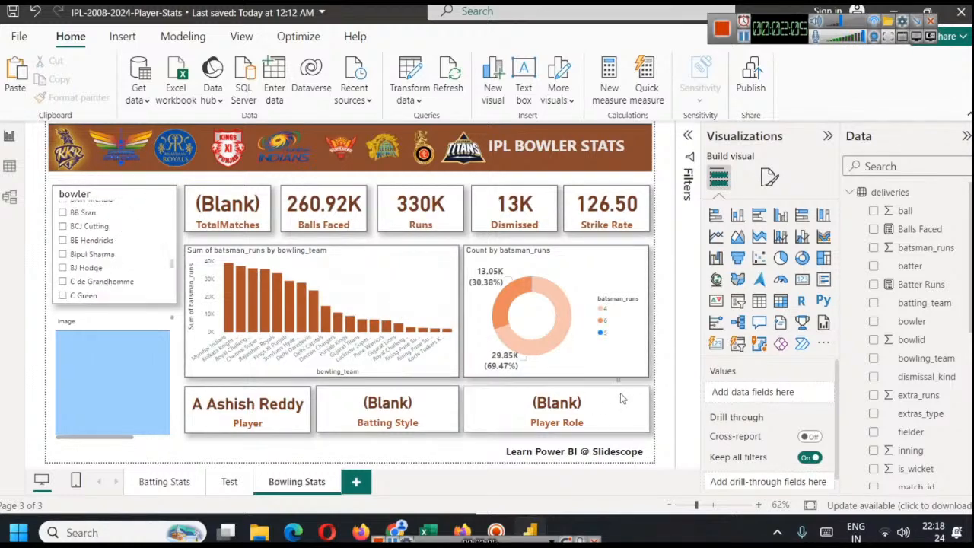
click(107, 195)
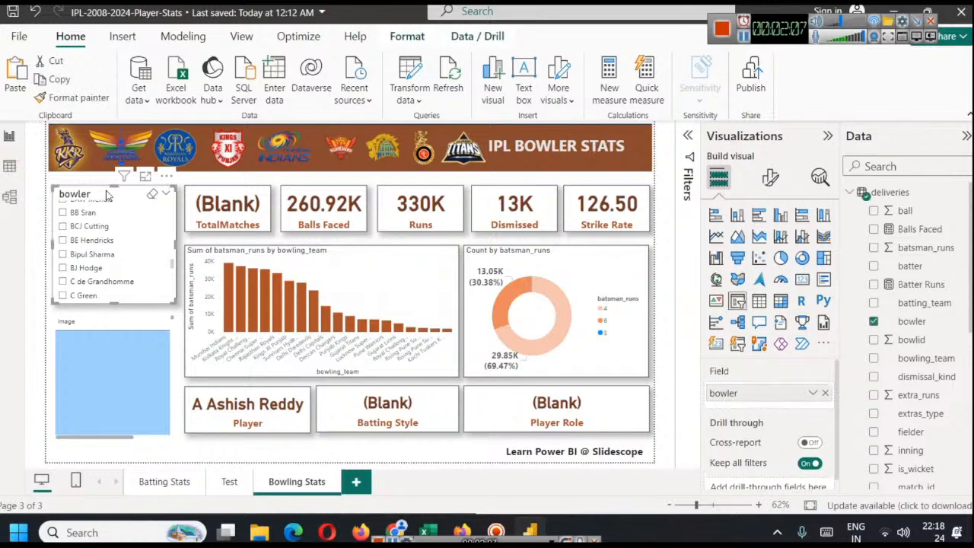
right_click(759, 391)
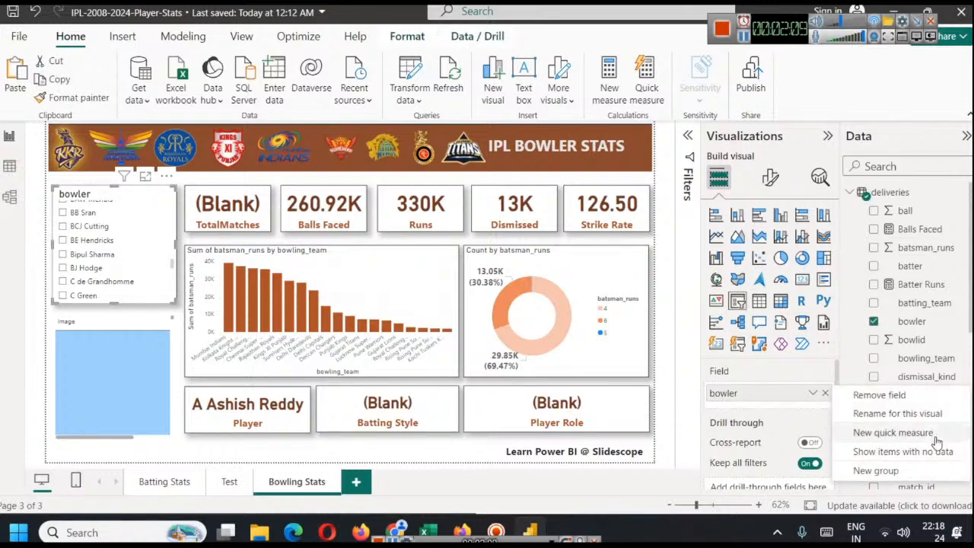
click(906, 414)
text(B)
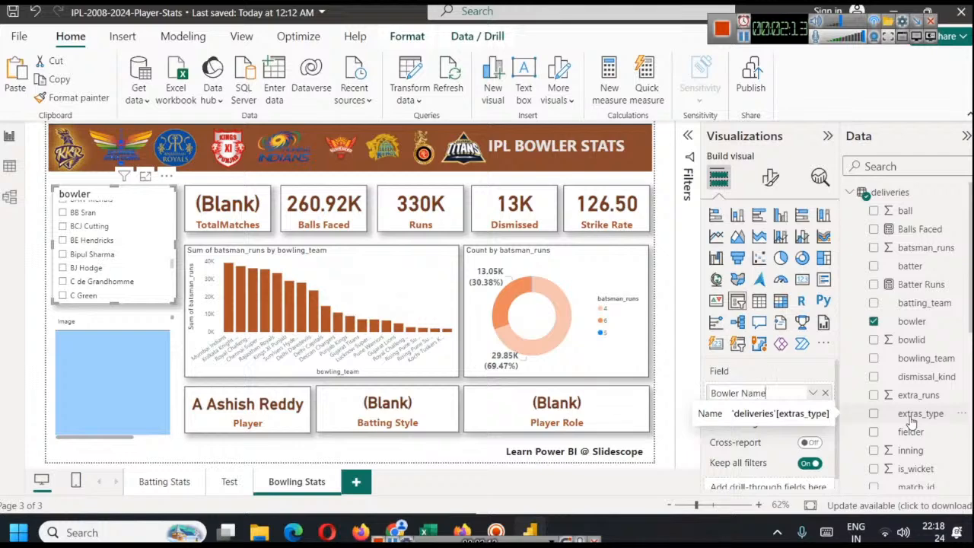
key(Return)
Filter the Bowling Stats page to the bowler Avesh Khan with the Bowler Name slicer
scroll(97, 257, up, 10)
scroll(96, 255, down, 3)
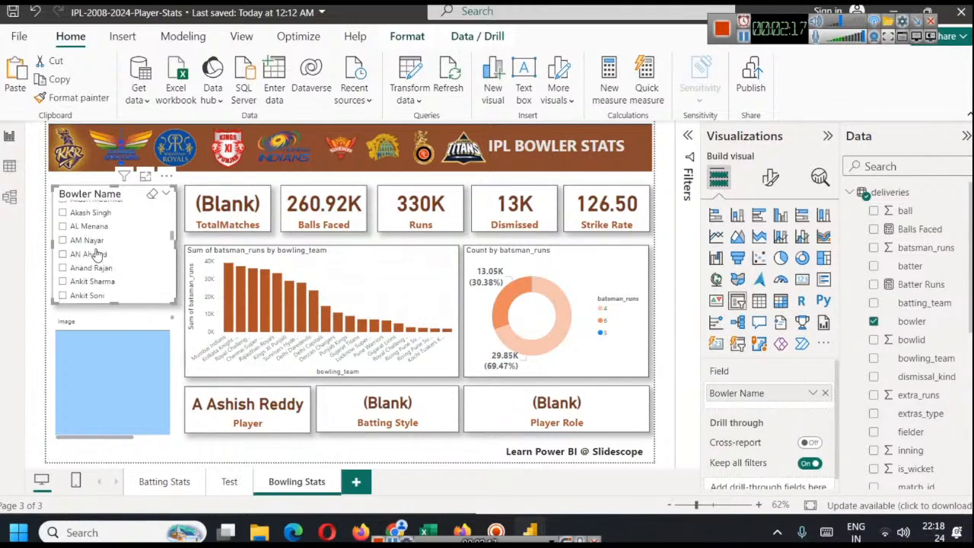
scroll(95, 255, up, 4)
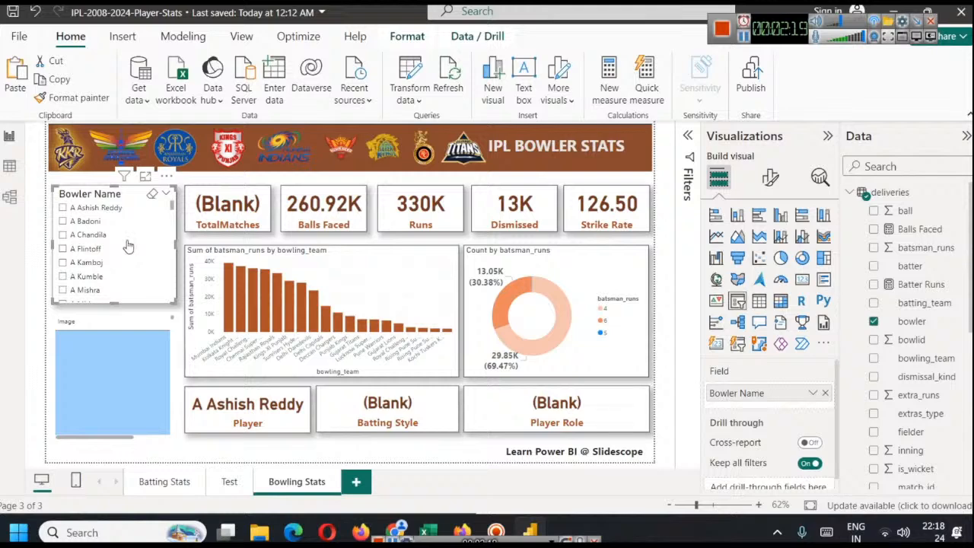
scroll(122, 232, down, 2)
scroll(123, 233, down, 3)
scroll(122, 234, down, 5)
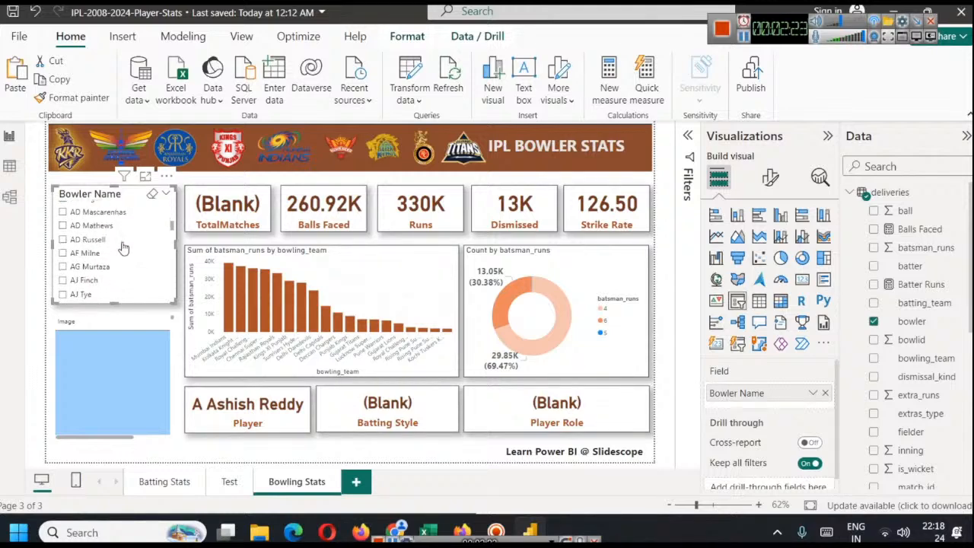
scroll(124, 266, down, 5)
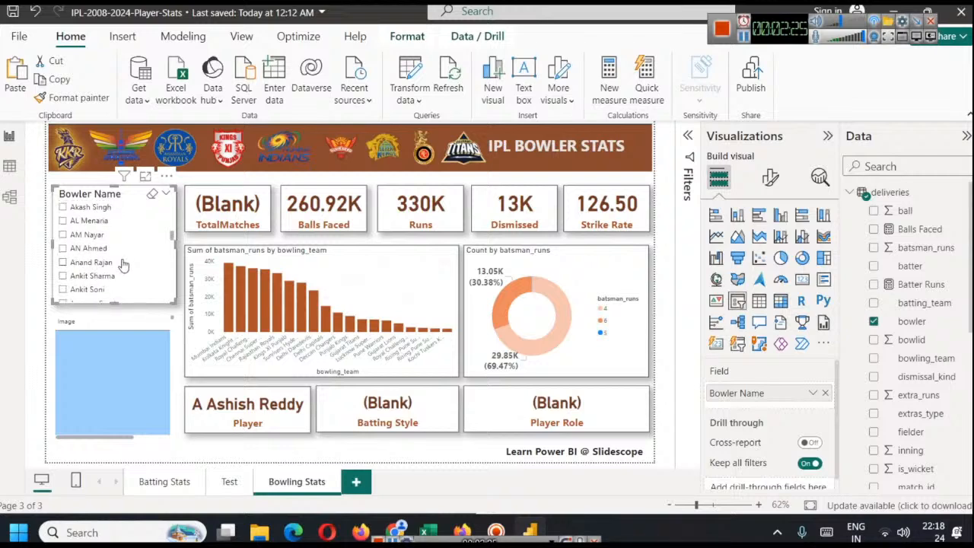
scroll(123, 263, down, 2)
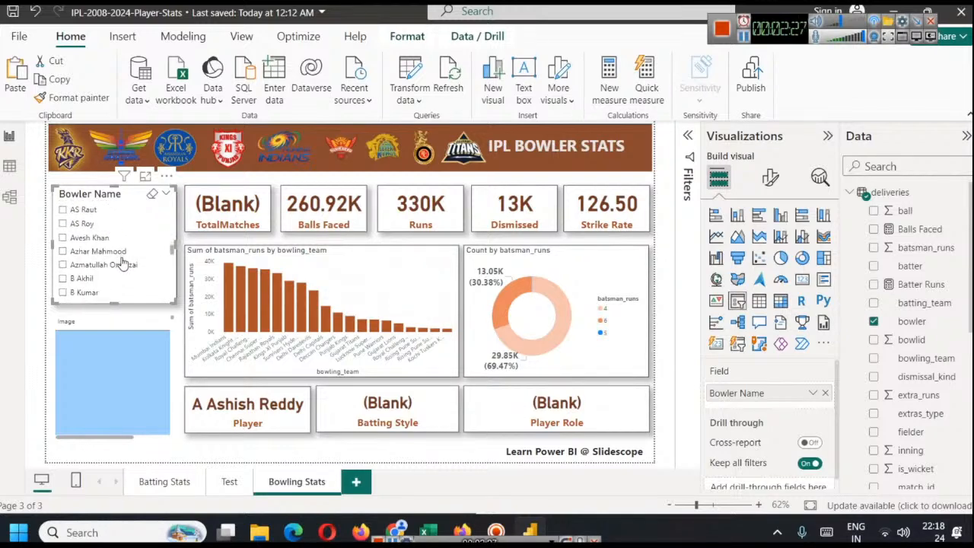
click(63, 238)
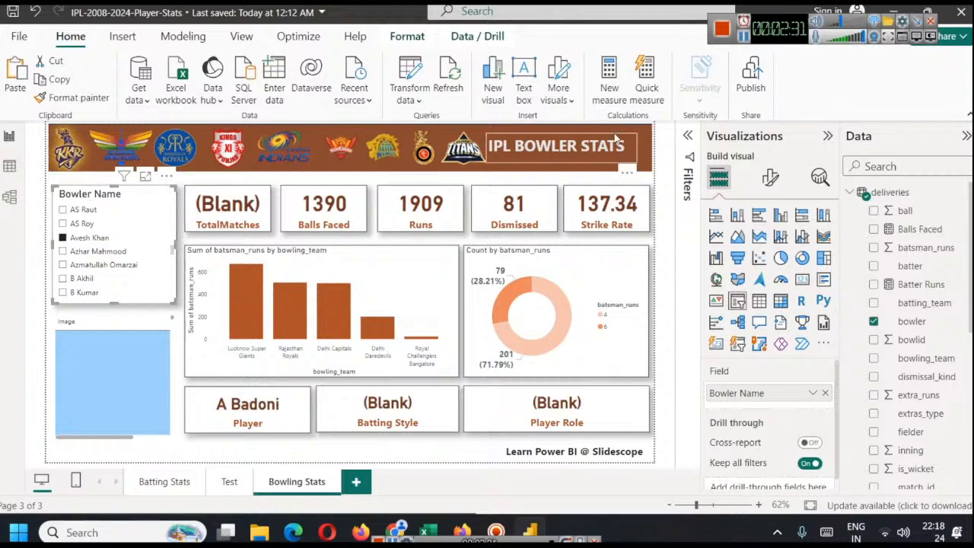
Replace the batter column in the player image table with the bowler field from the deliveries table
click(139, 359)
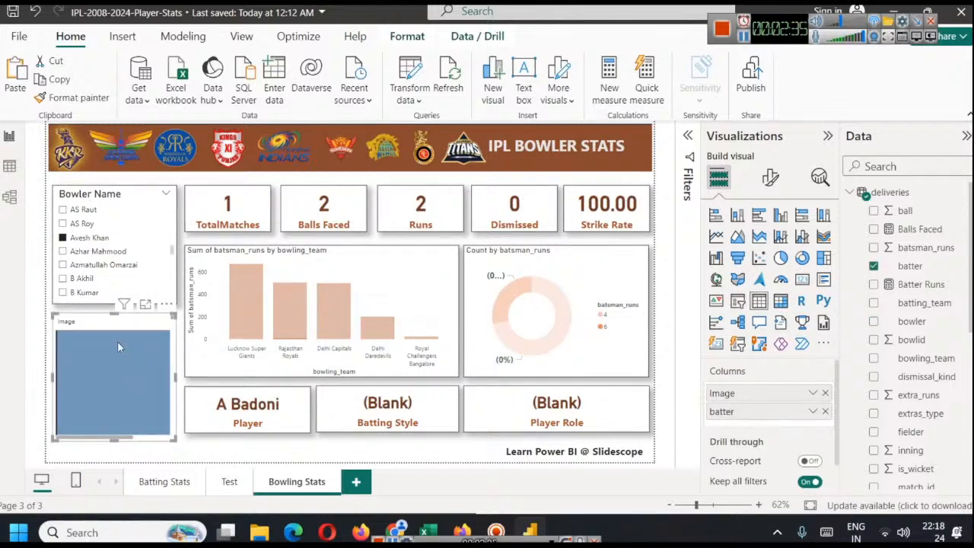
mouse_move(117, 341)
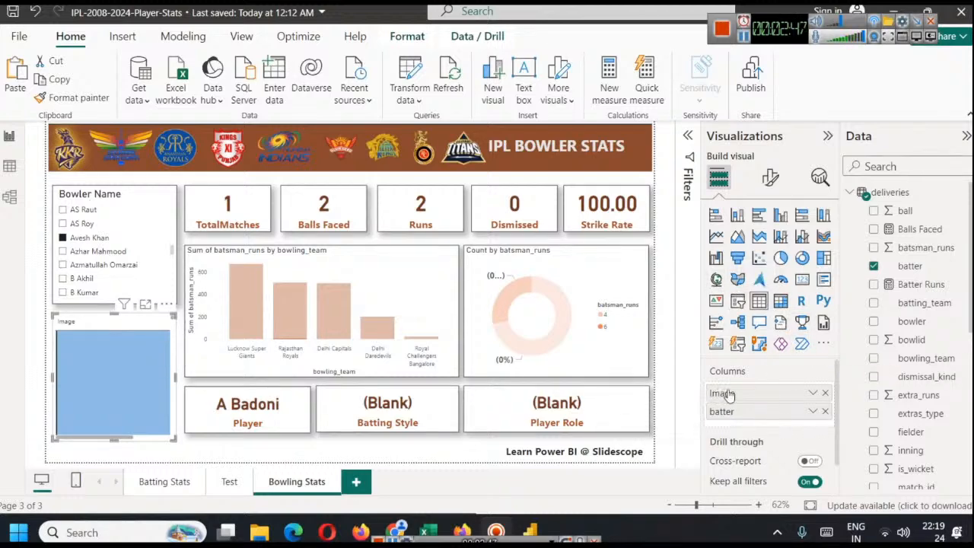
click(825, 412)
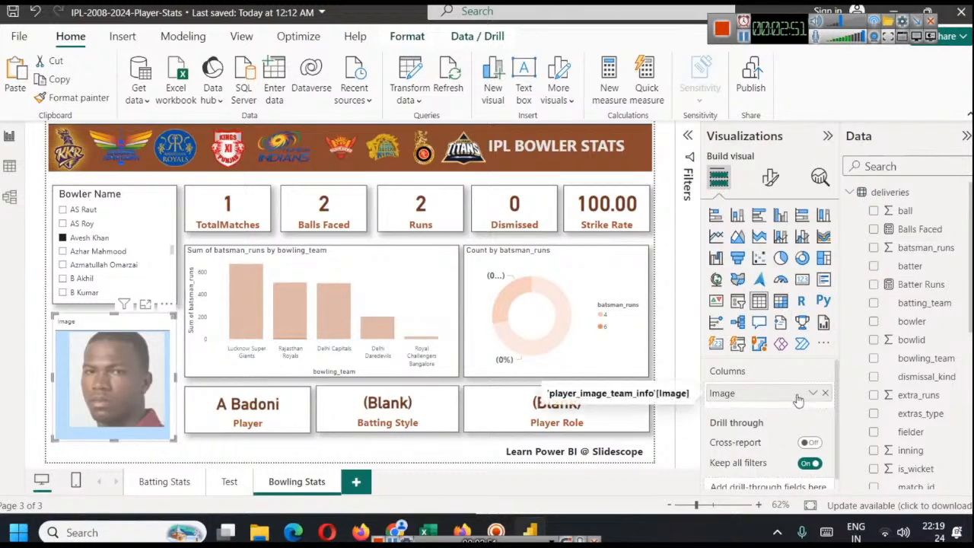
drag(931, 329, 742, 412)
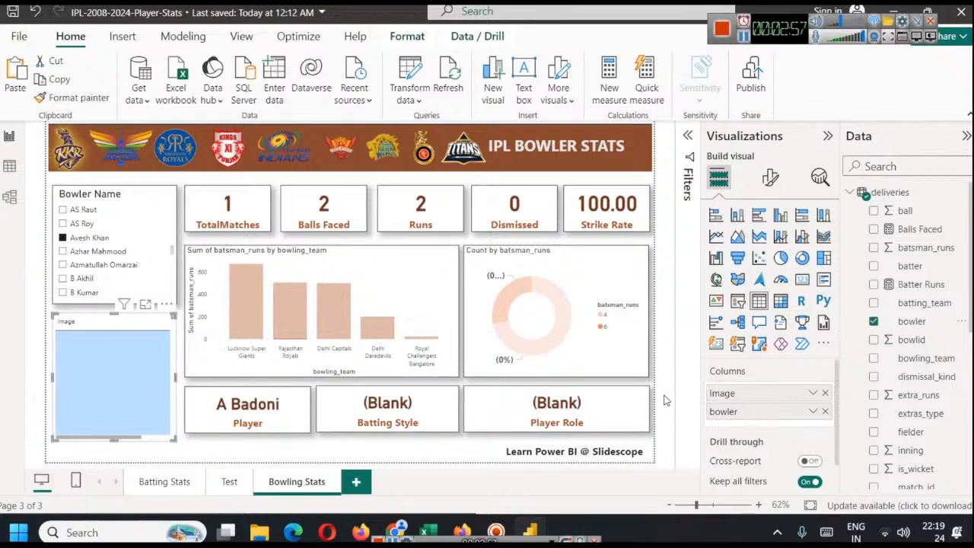
Check the player image and stats for Mohammed Shami, Naveen-ul-Haq, T Natarajan and Avesh Khan by selecting each in the Bowler Name slicer
scroll(938, 350, down, 8)
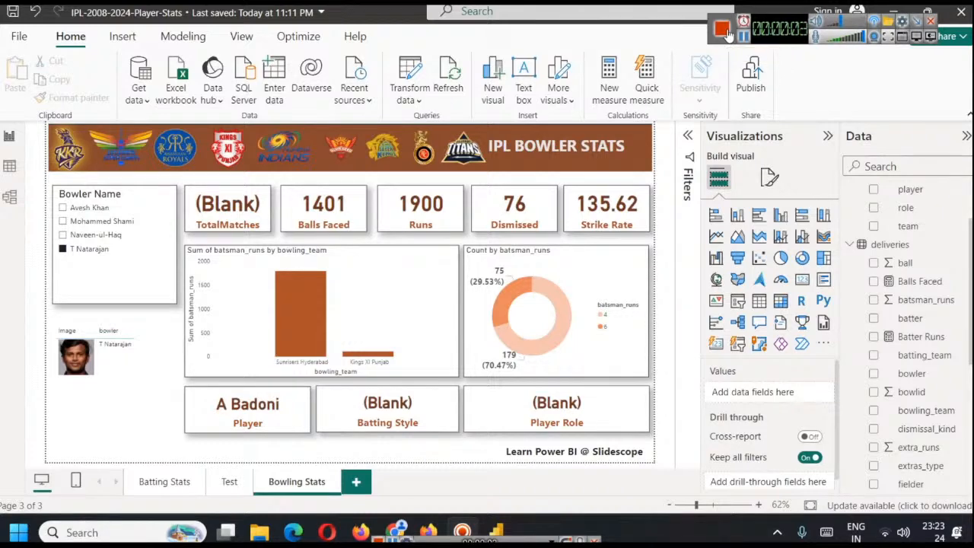
click(86, 222)
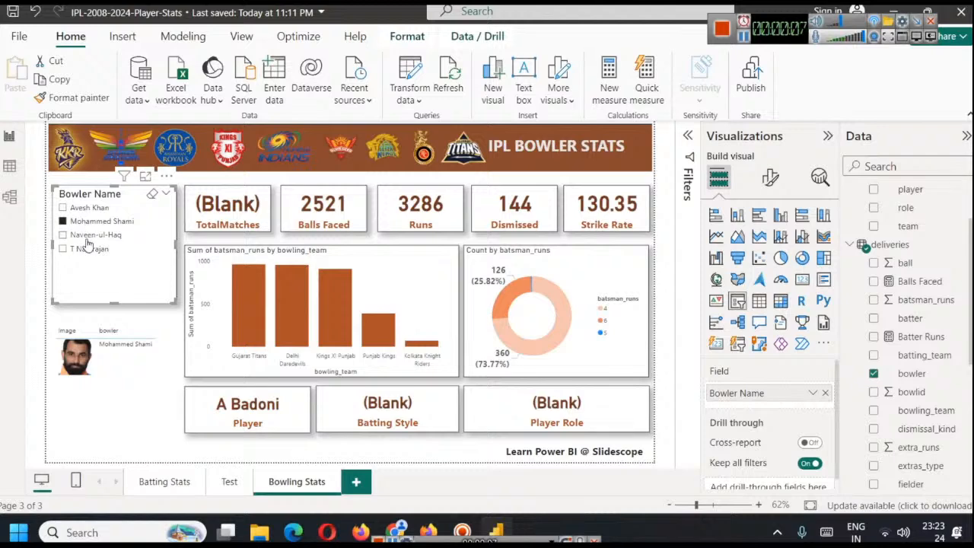
click(85, 236)
click(82, 251)
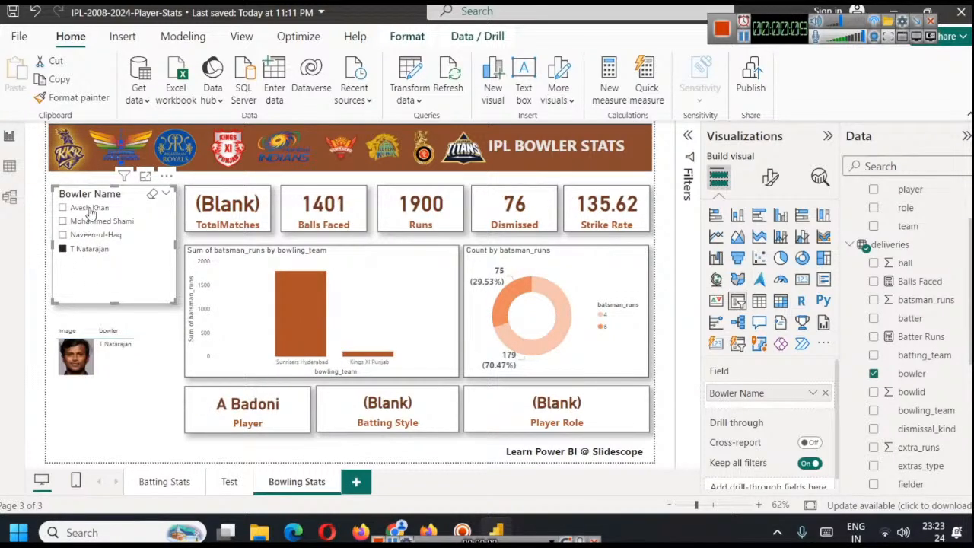
click(80, 208)
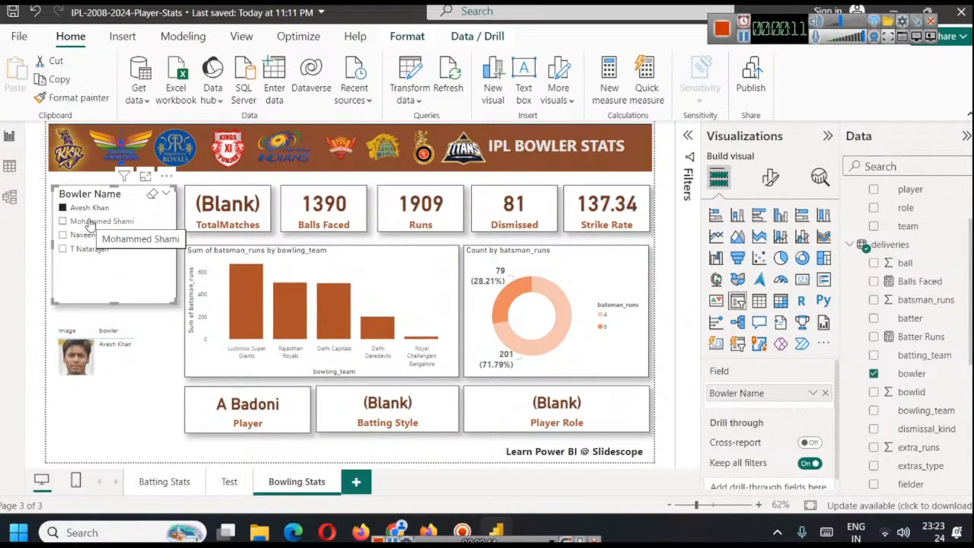
click(86, 222)
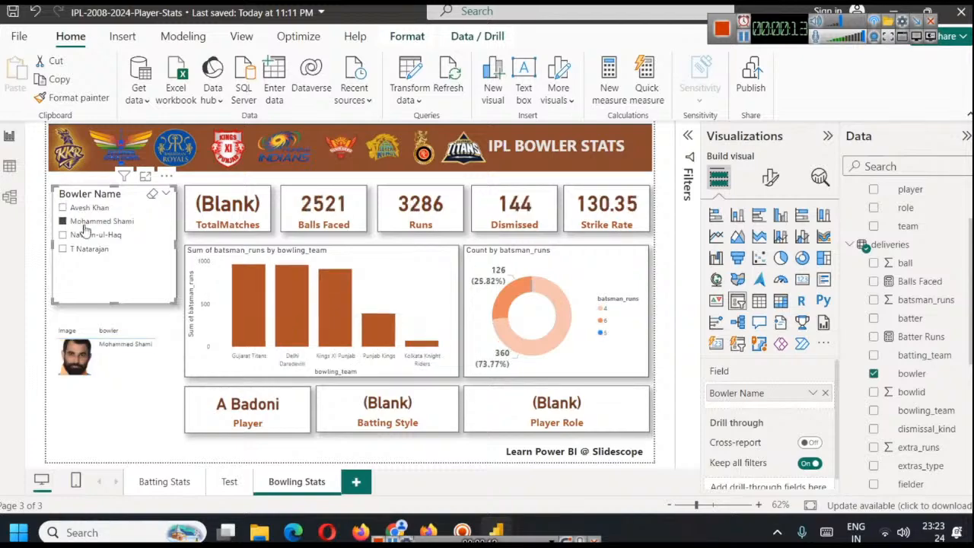
click(83, 236)
click(82, 249)
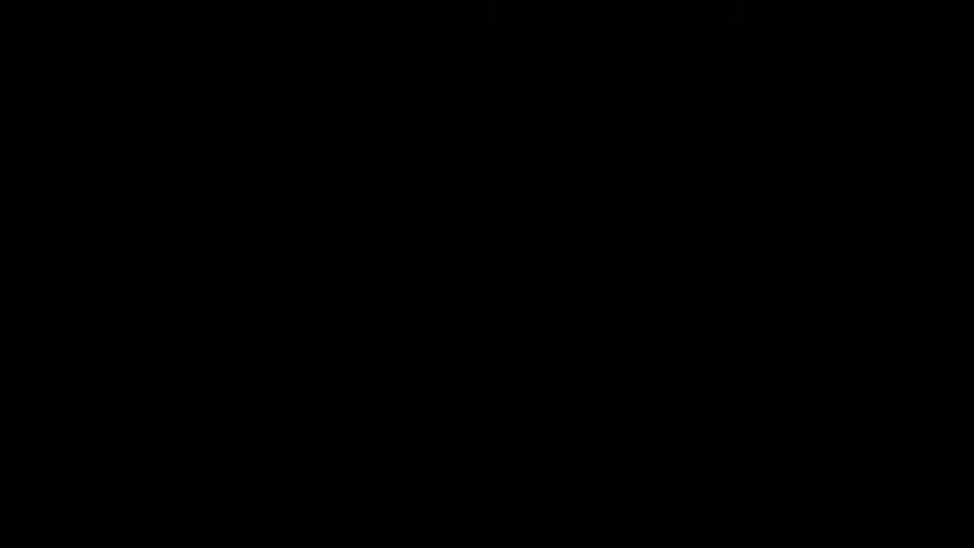